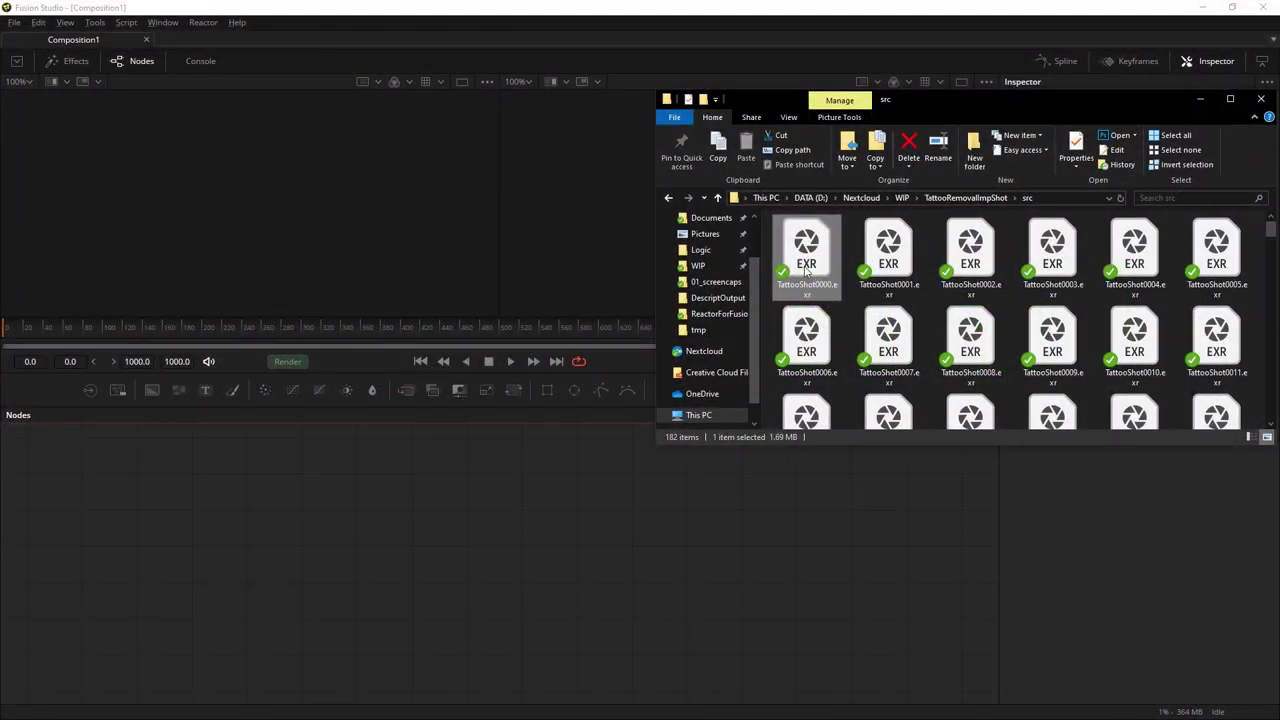
- Load the TattooShot EXR sequence into the comp and set its last frame to 181
drag(806, 250, 469, 456)
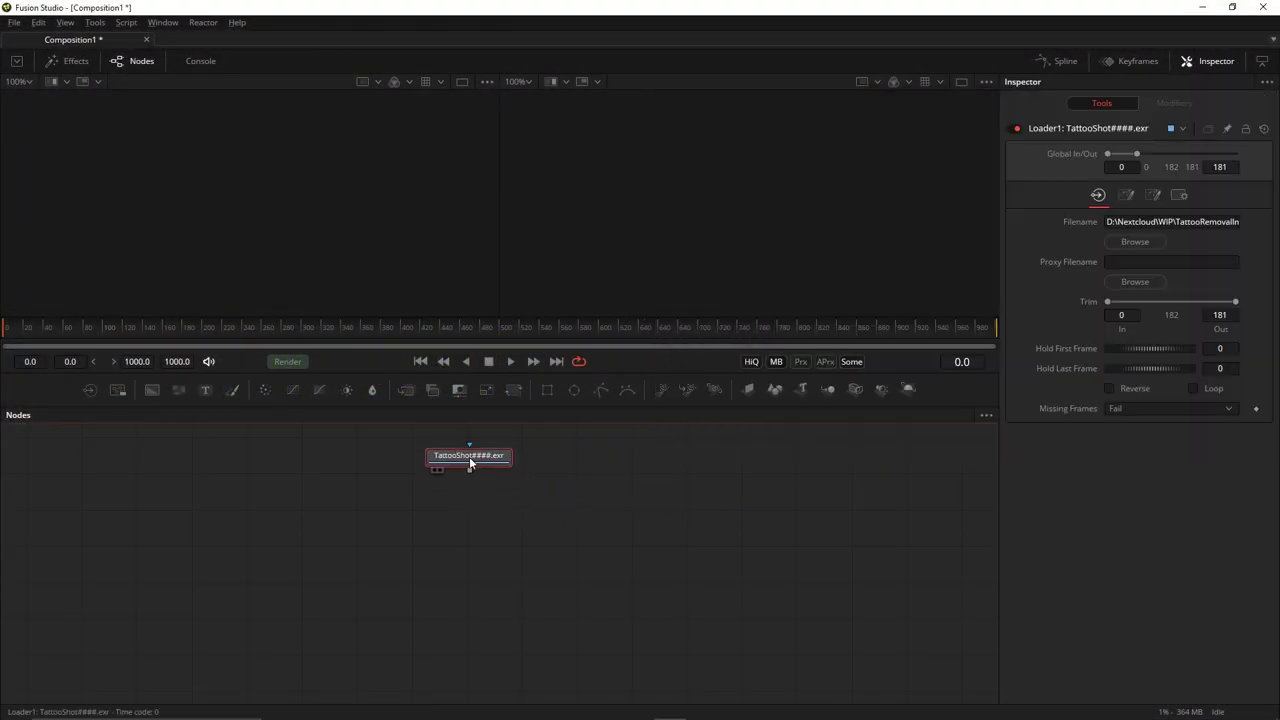
key(2)
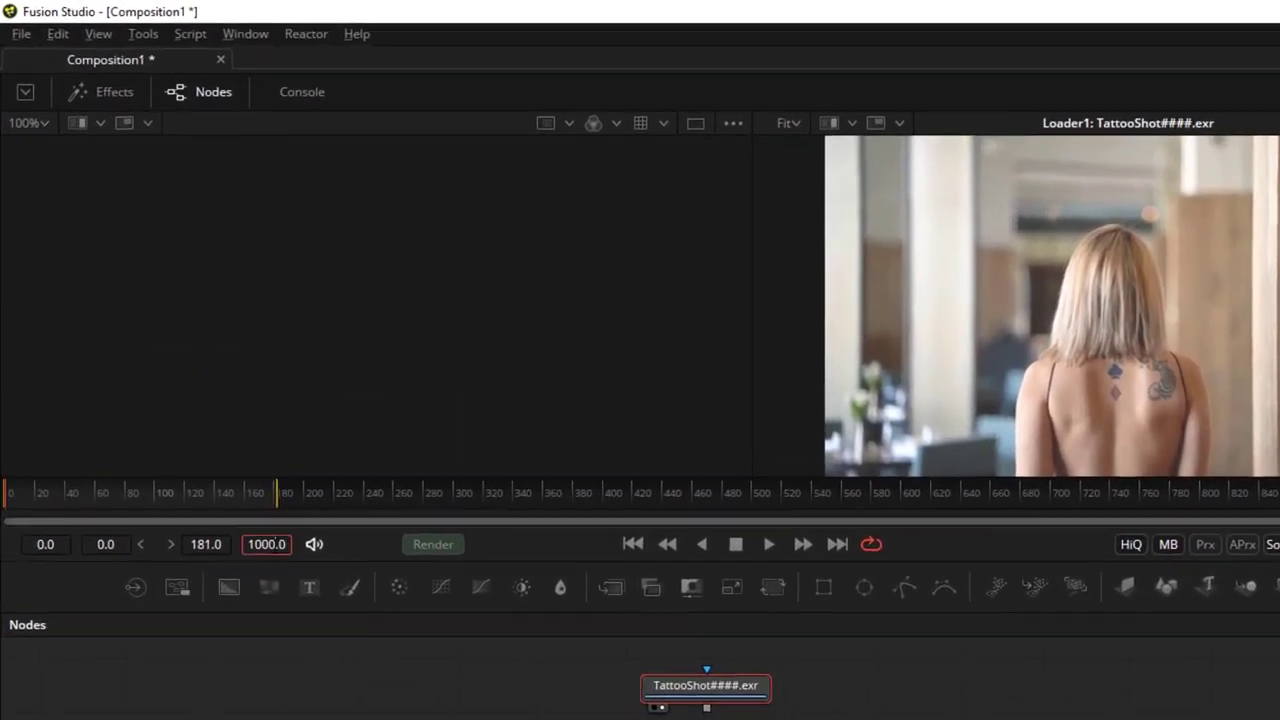
double_click(266, 544)
text(181)
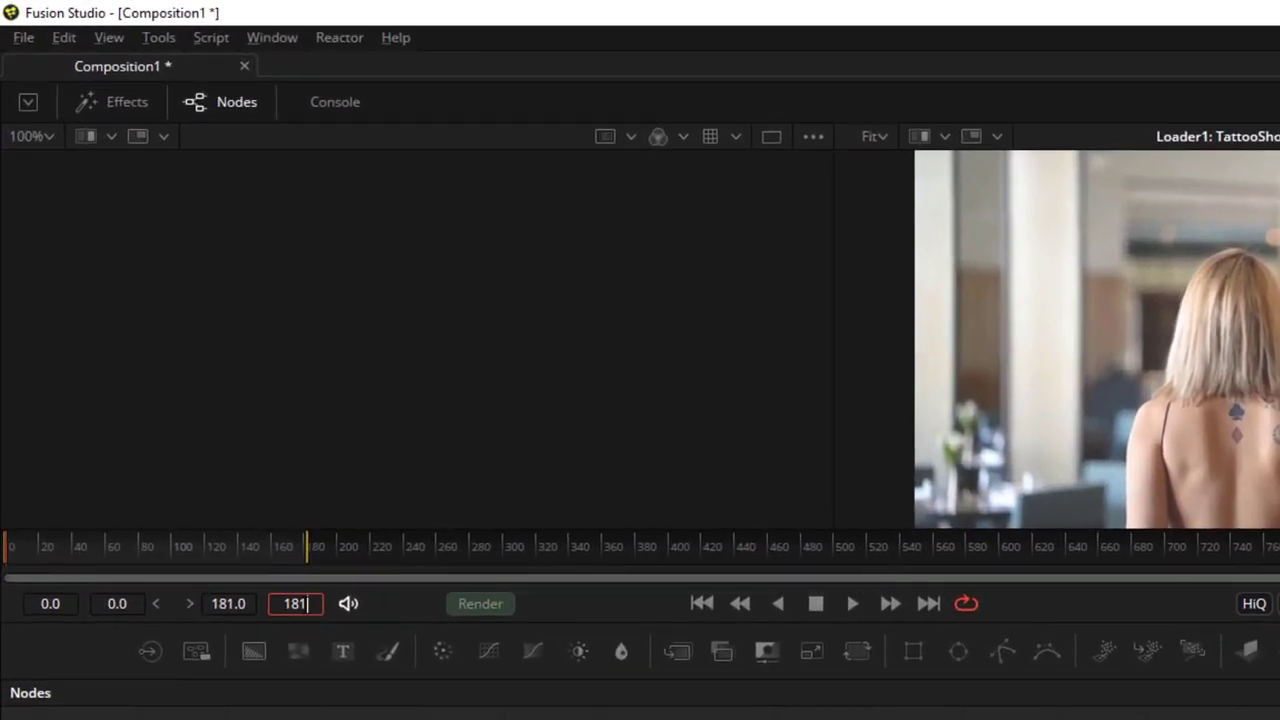
key(Return)
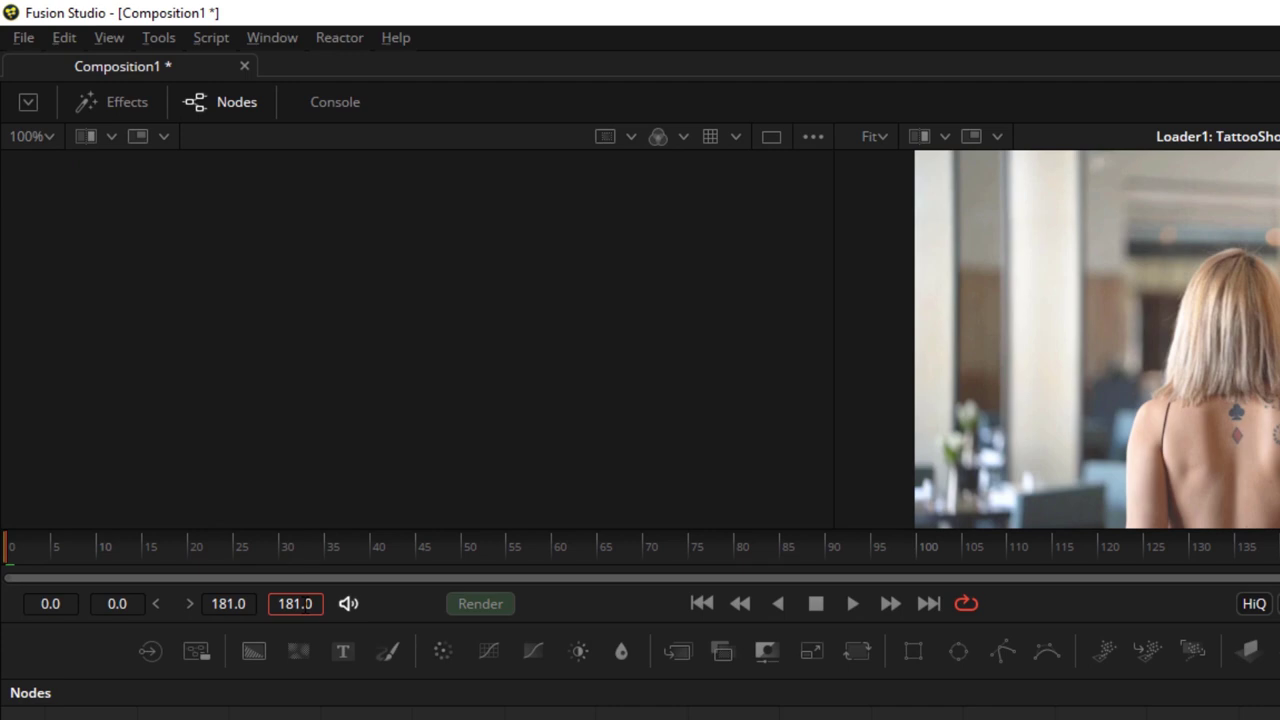
- In Preferences, make HD 720 the default frame format, keeping 16 bit float full render depth
click(24, 37)
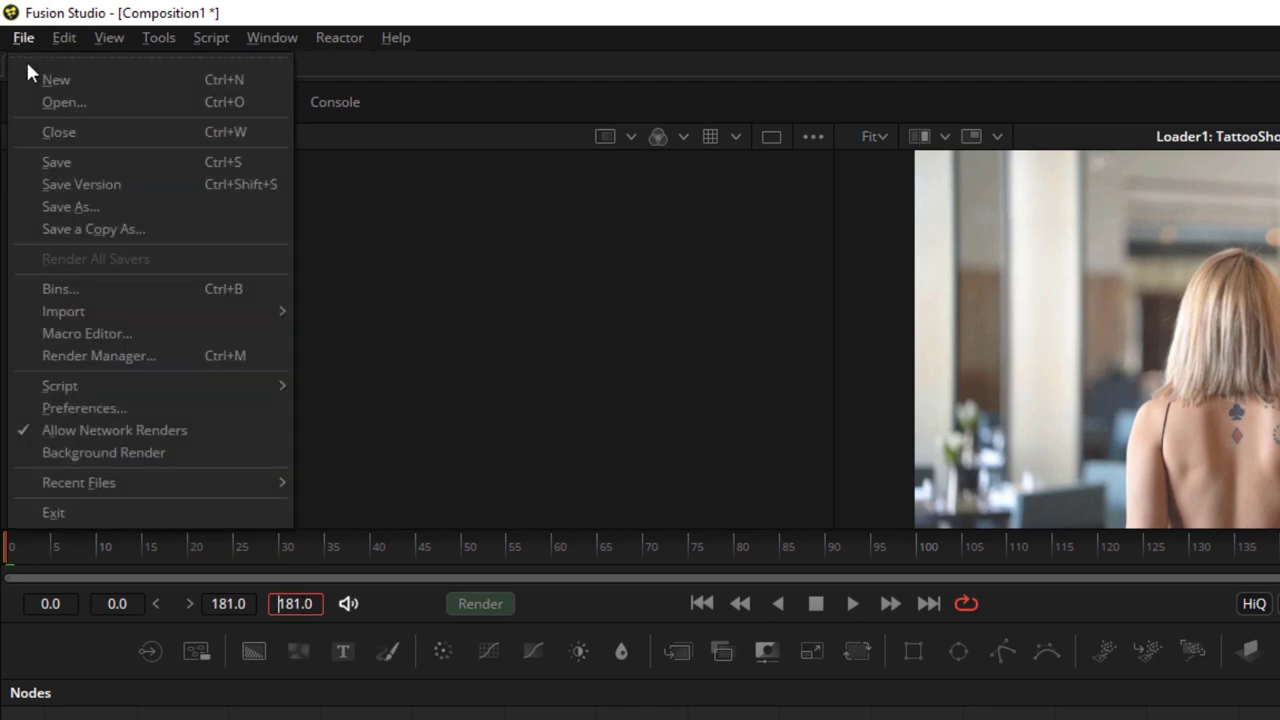
click(97, 409)
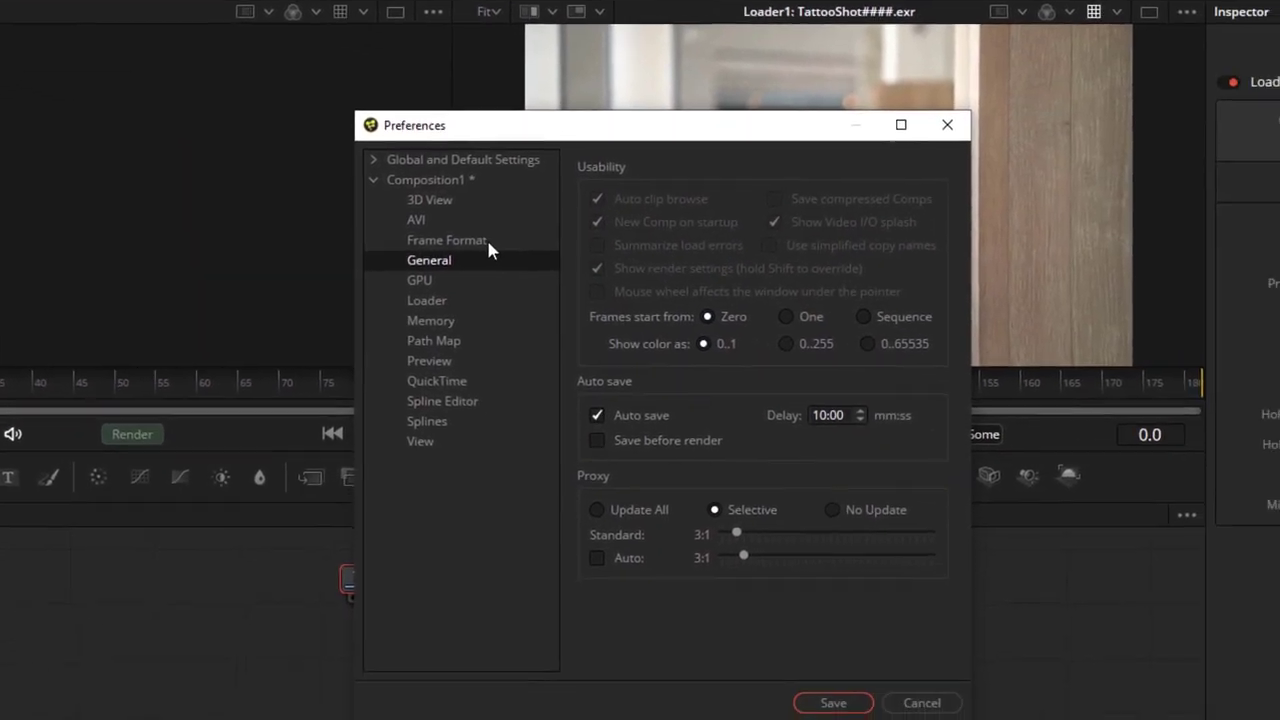
click(487, 242)
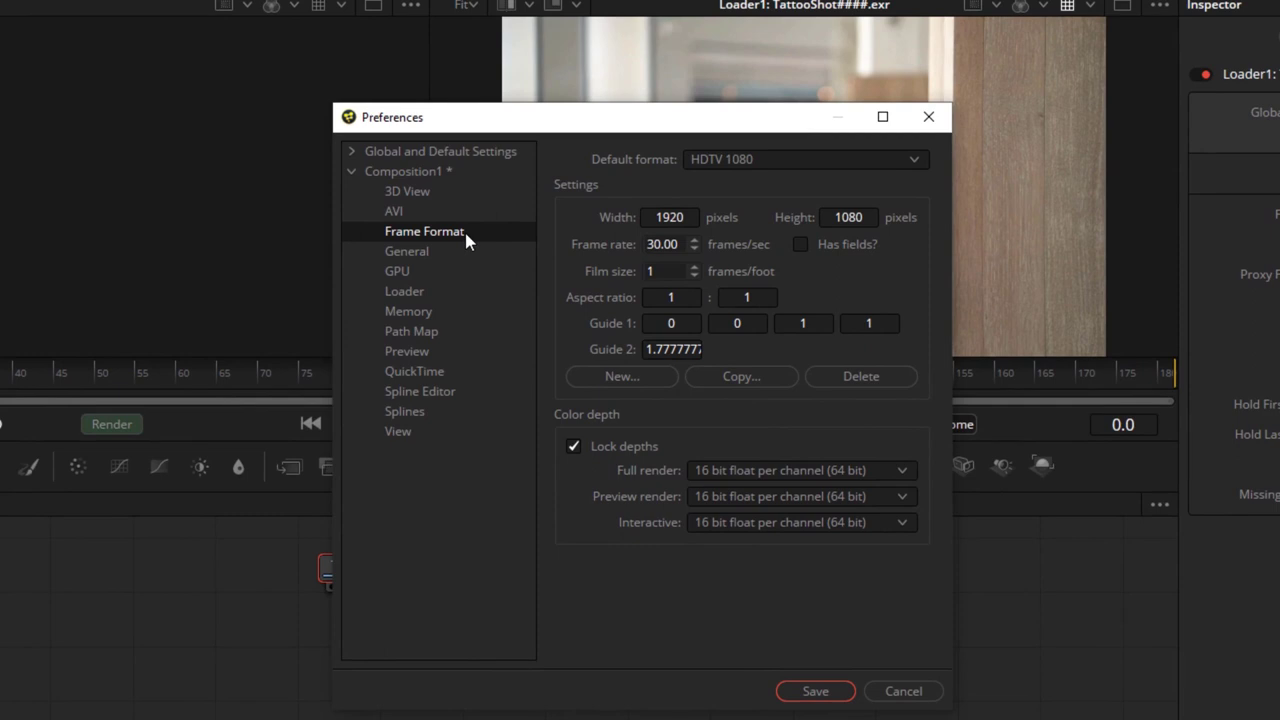
click(905, 158)
scroll(901, 151, up, 5)
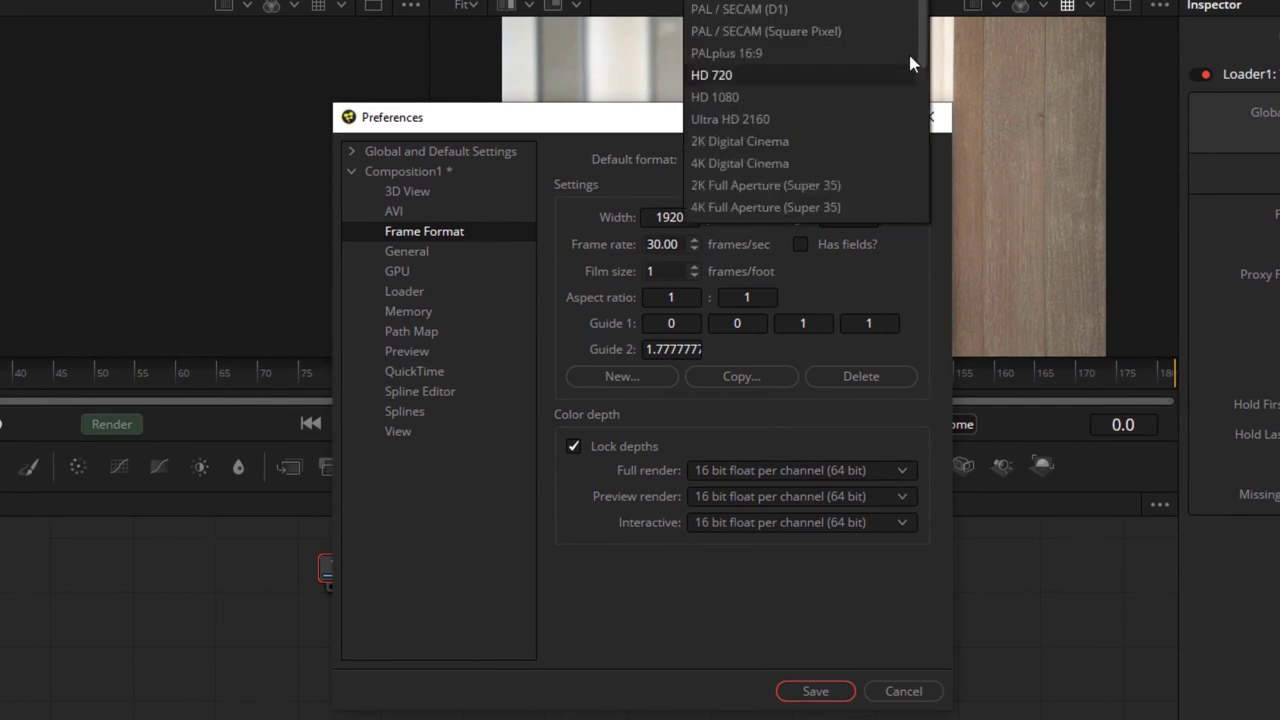
click(807, 87)
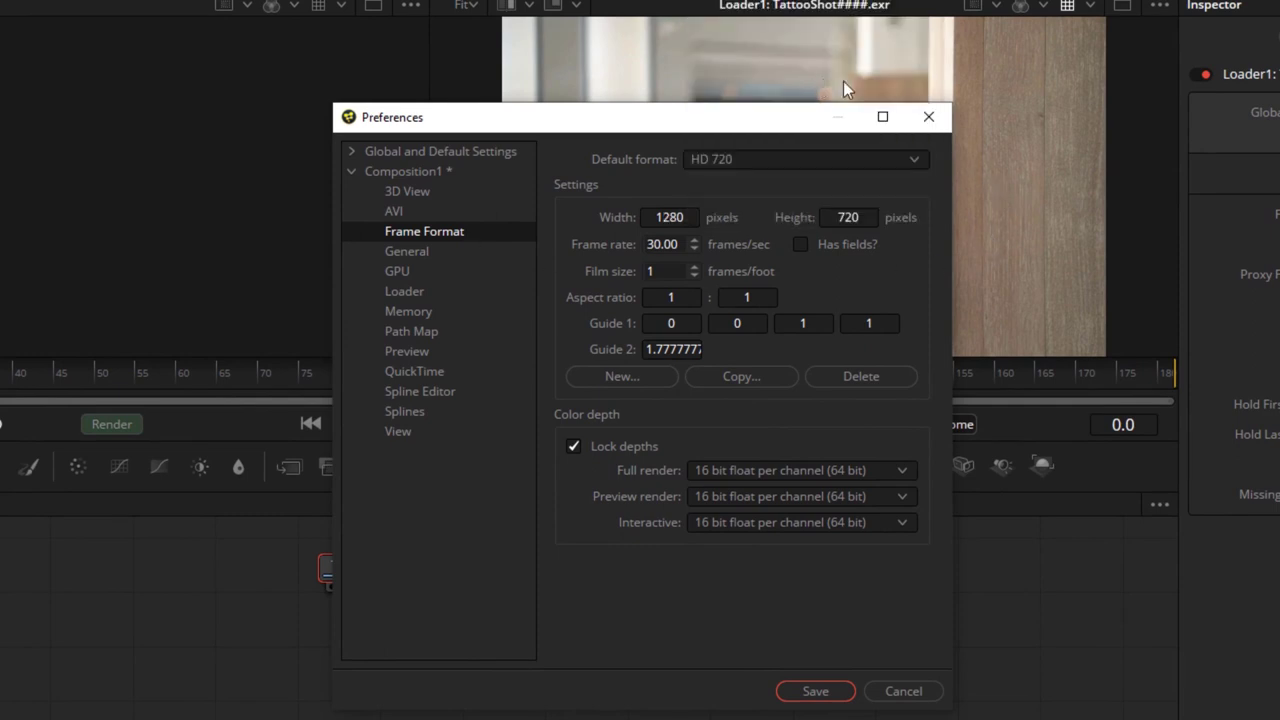
click(889, 472)
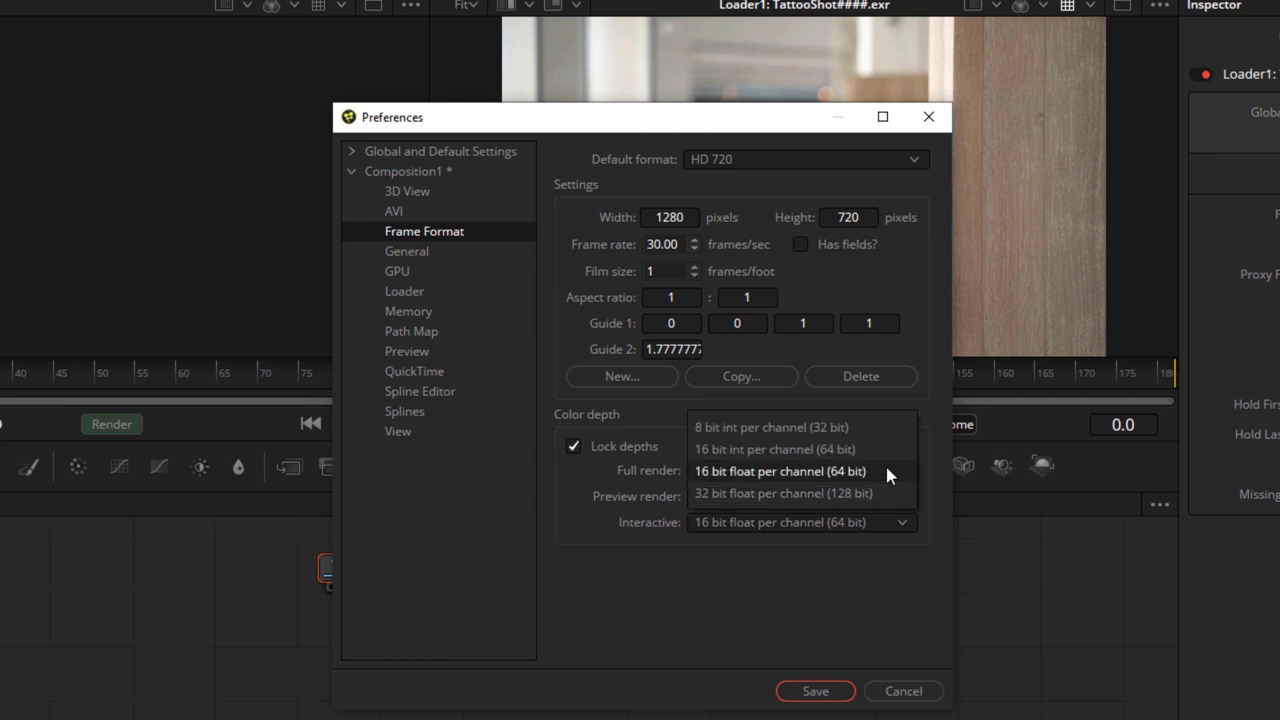
click(887, 471)
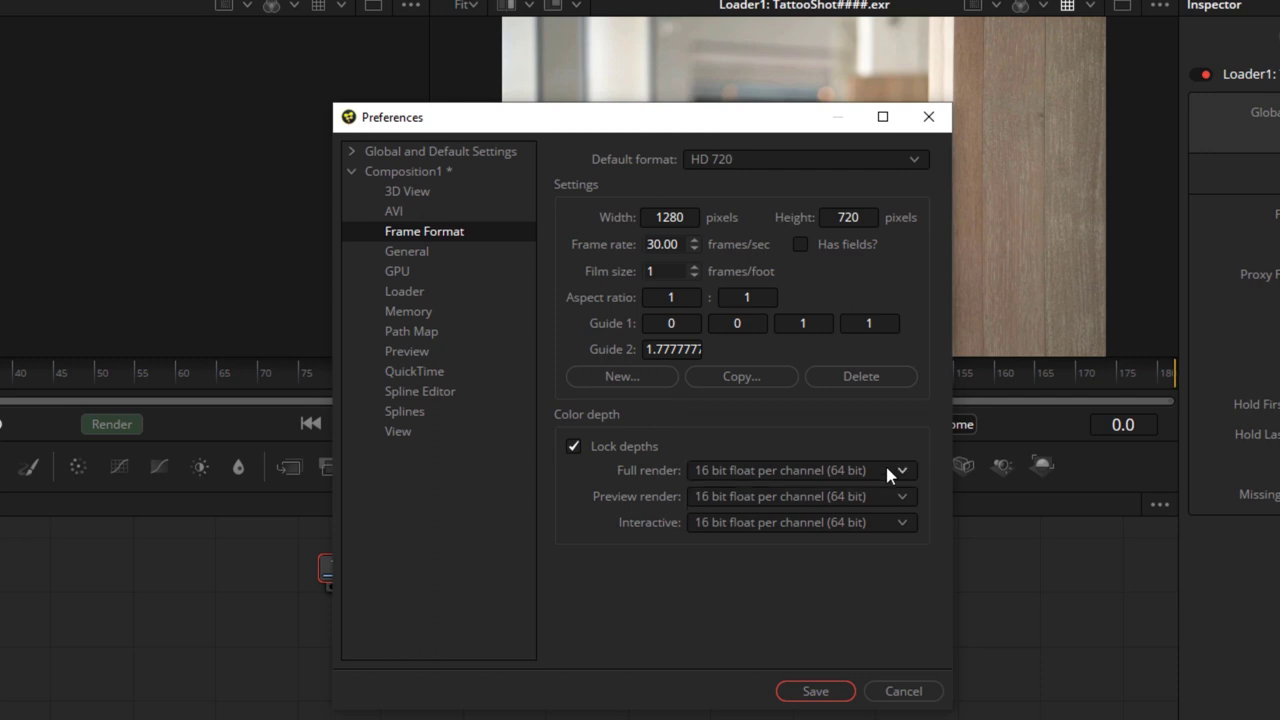
- Save the preferences, then check that the viewer's OCIO view LUT converts linear to sRGB
click(816, 691)
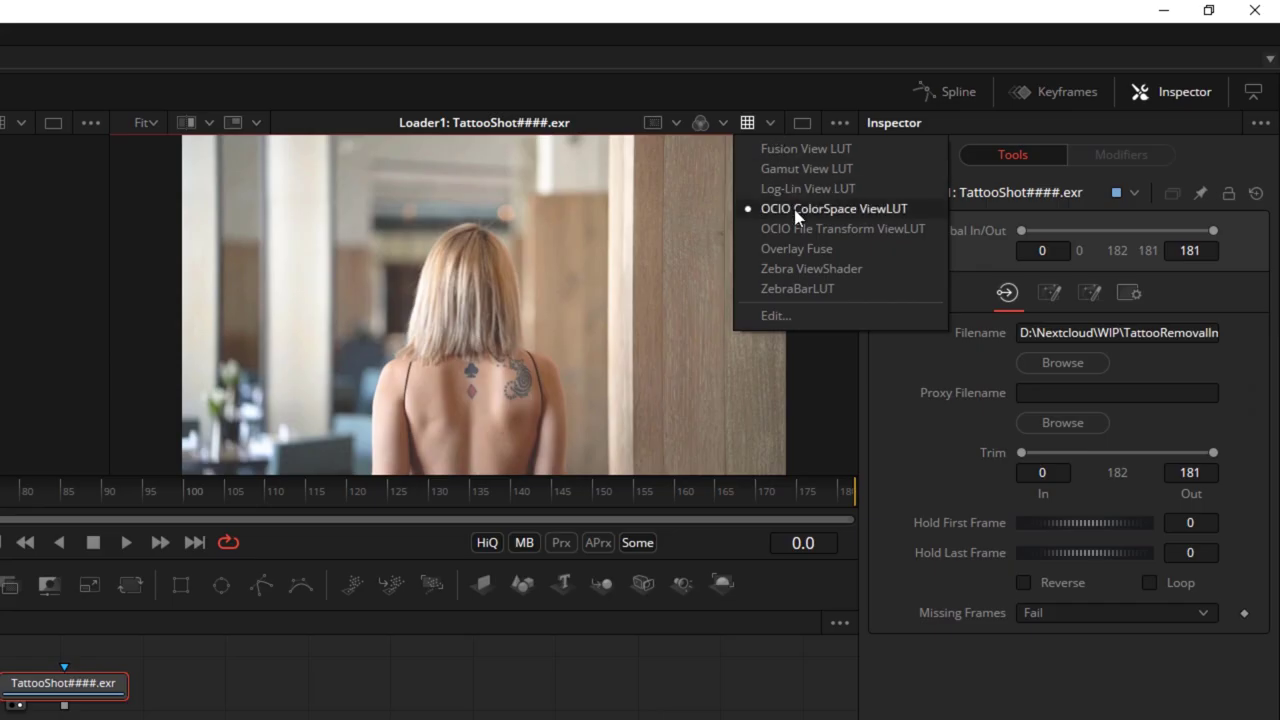
click(1115, 91)
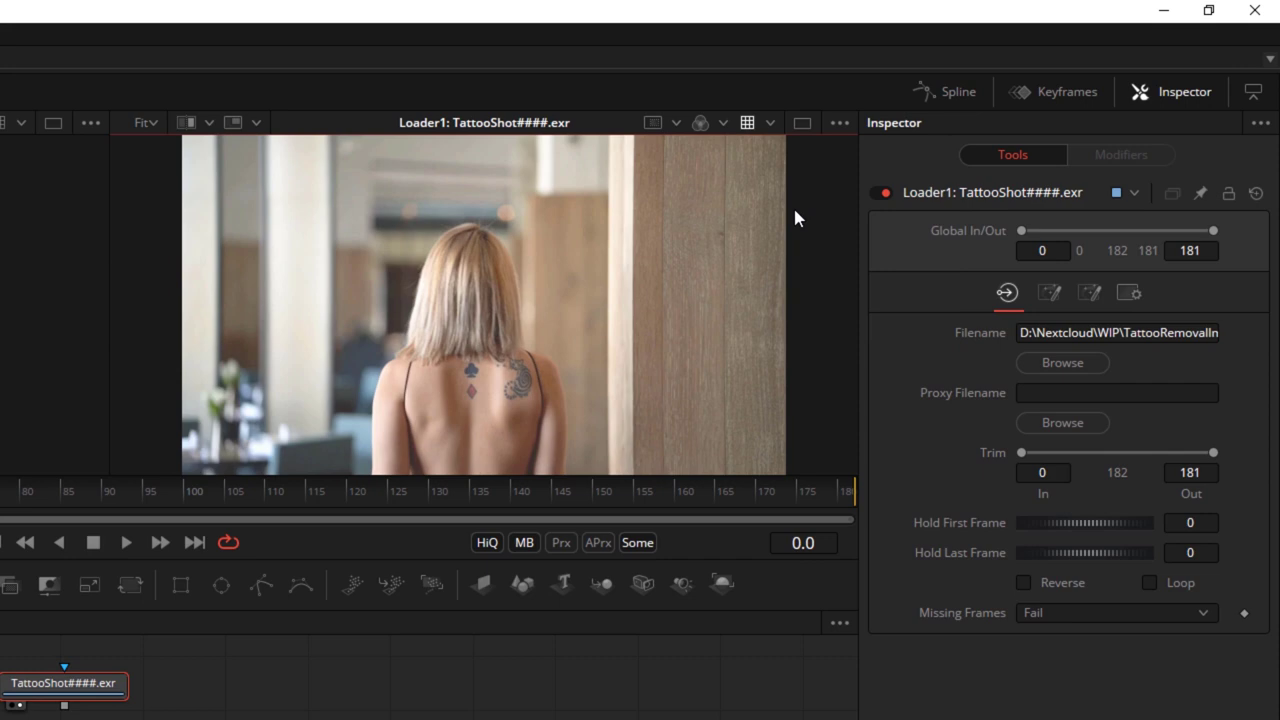
click(788, 116)
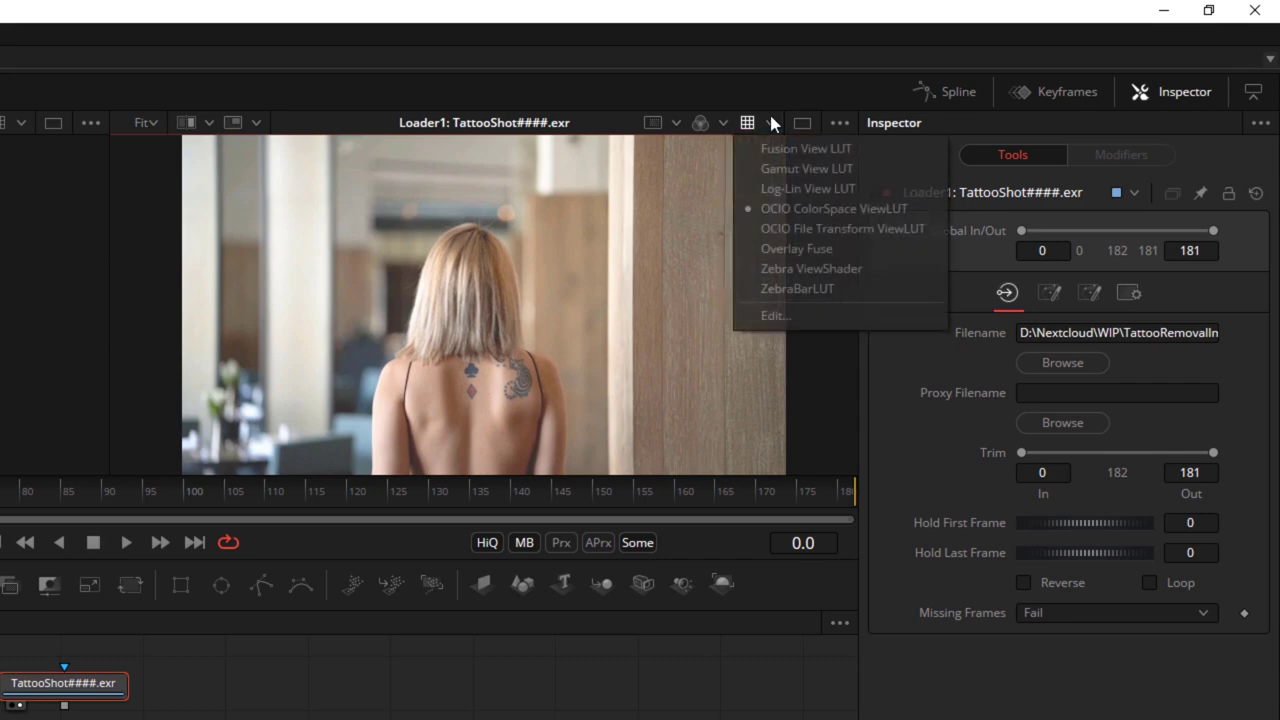
click(790, 302)
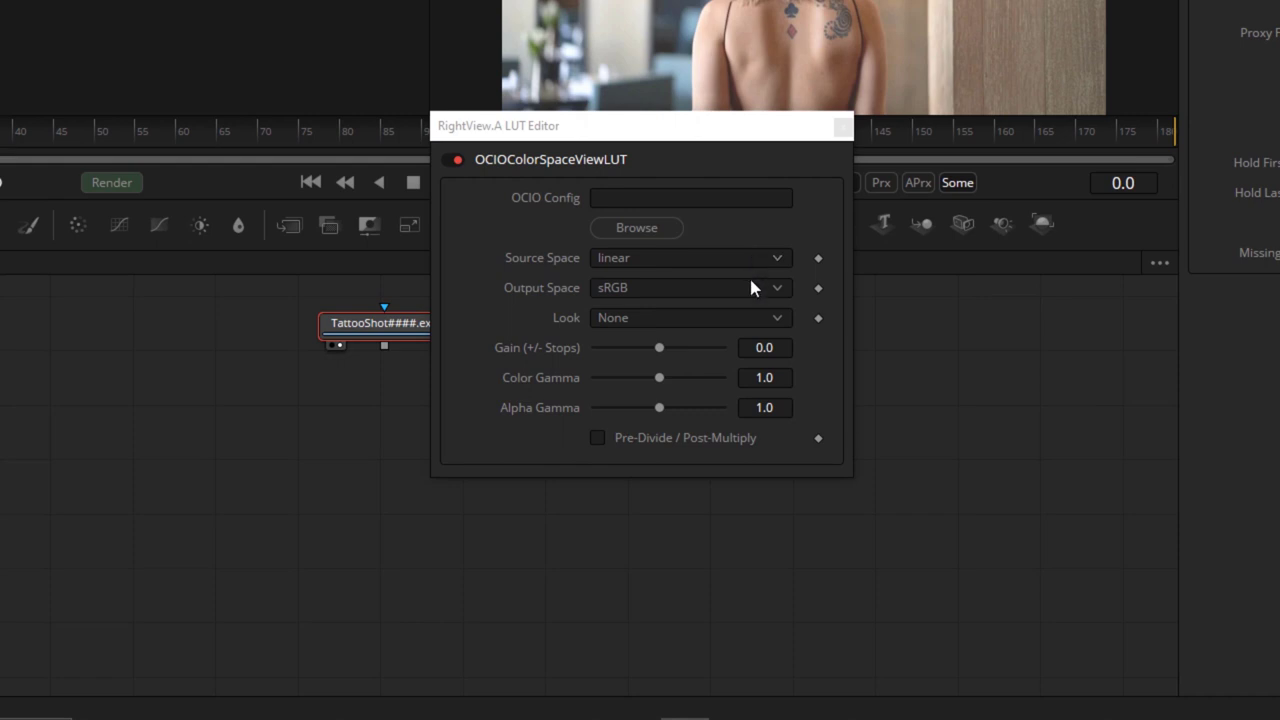
click(843, 128)
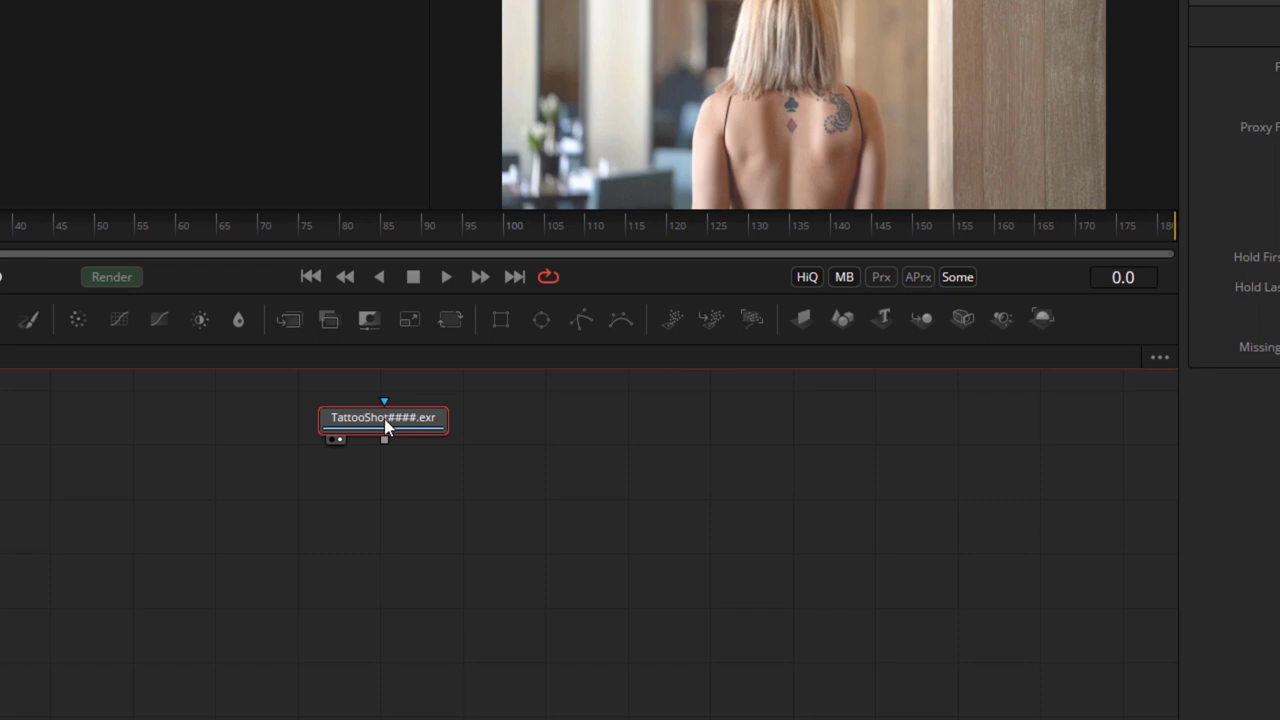
- Add a Crop node under the loader, sized 250×350 and offset toward the back tattoos
key(shift+space)
text(crop)
key(Return)
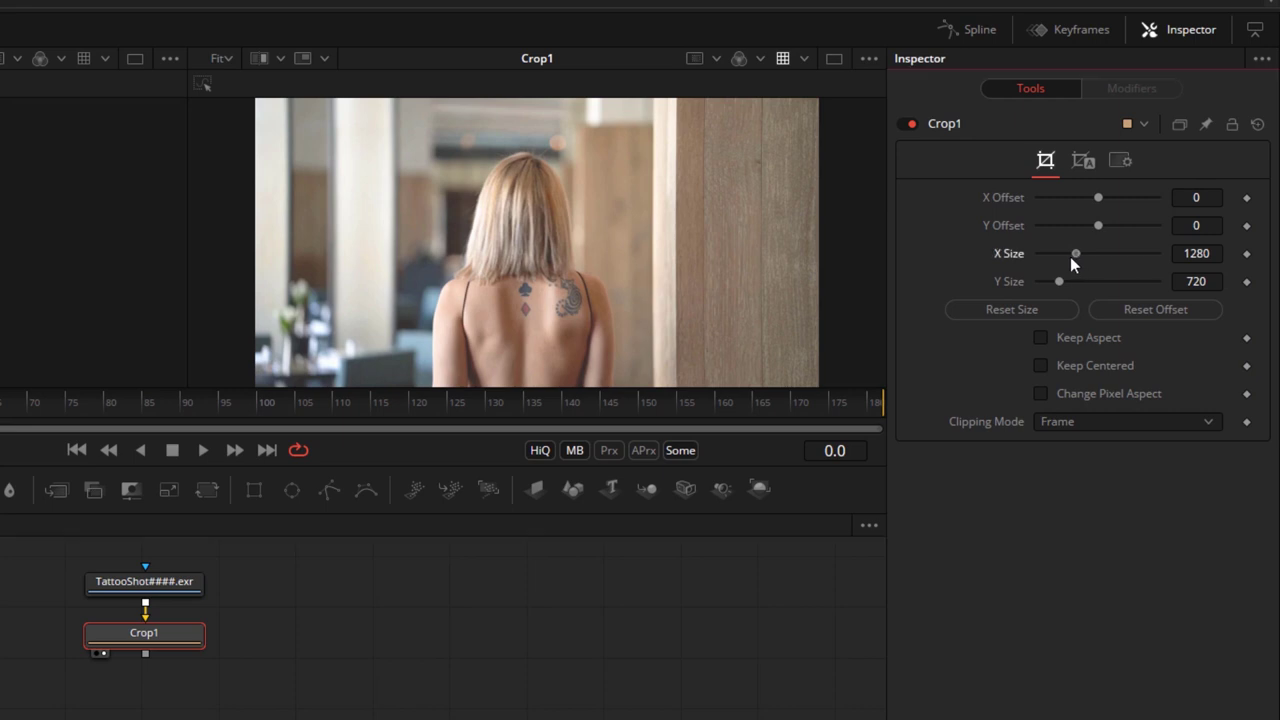
drag(1072, 257, 1046, 285)
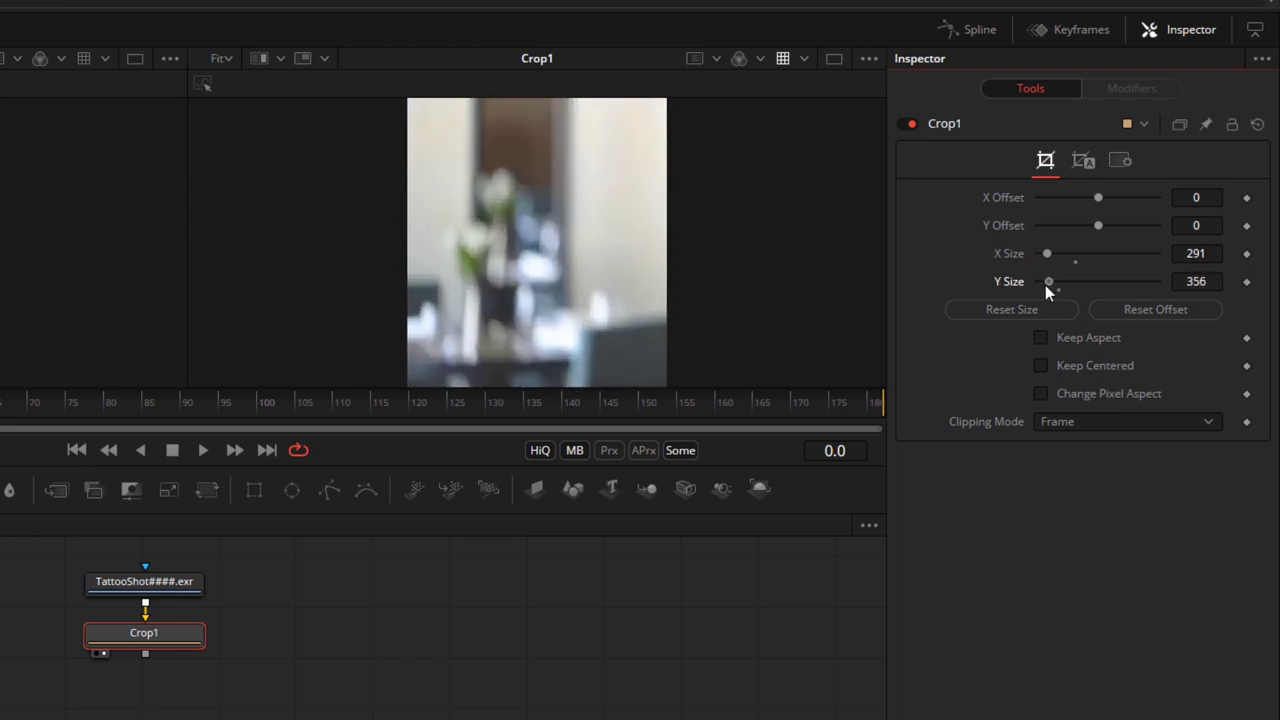
click(1187, 254)
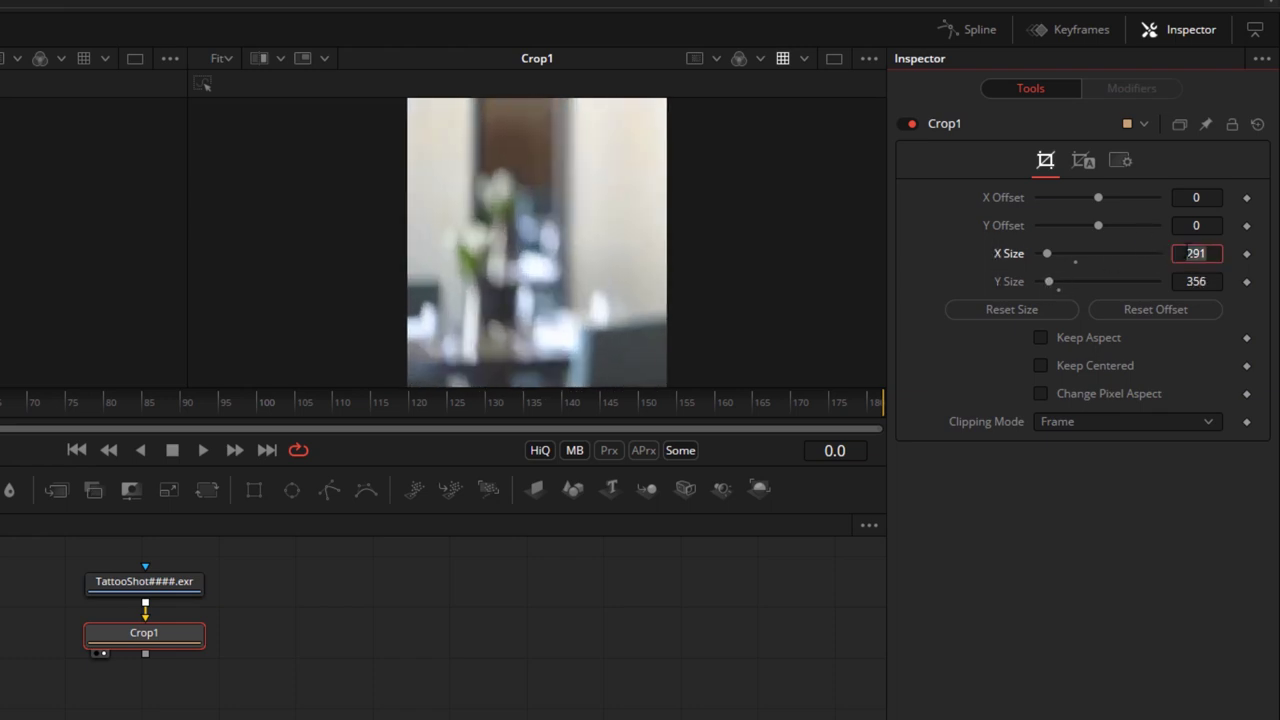
text(250)
key(Tab)
text(3)
key(Tab)
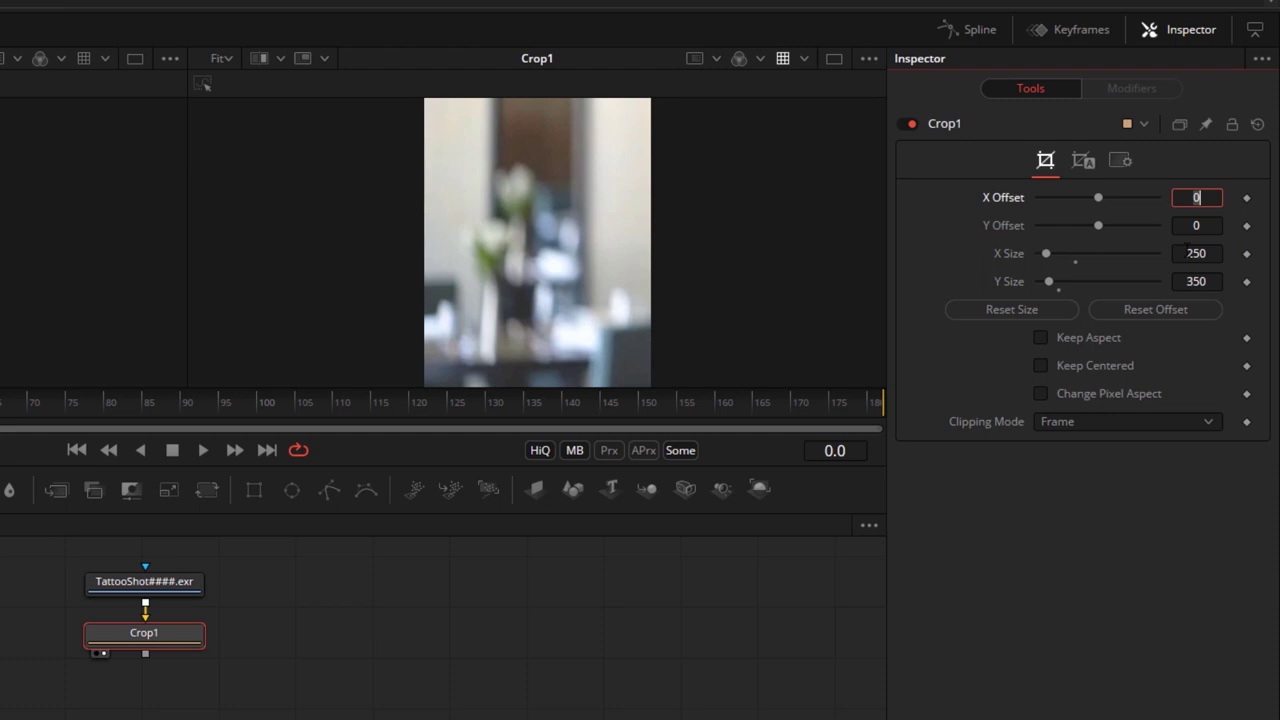
drag(1100, 197, 1131, 197)
- Play and scrub the shot to check the crop, nudging its window slightly left
key(space)
key(space)
drag(51, 410, 0, 495)
drag(1131, 198, 1122, 205)
key(space)
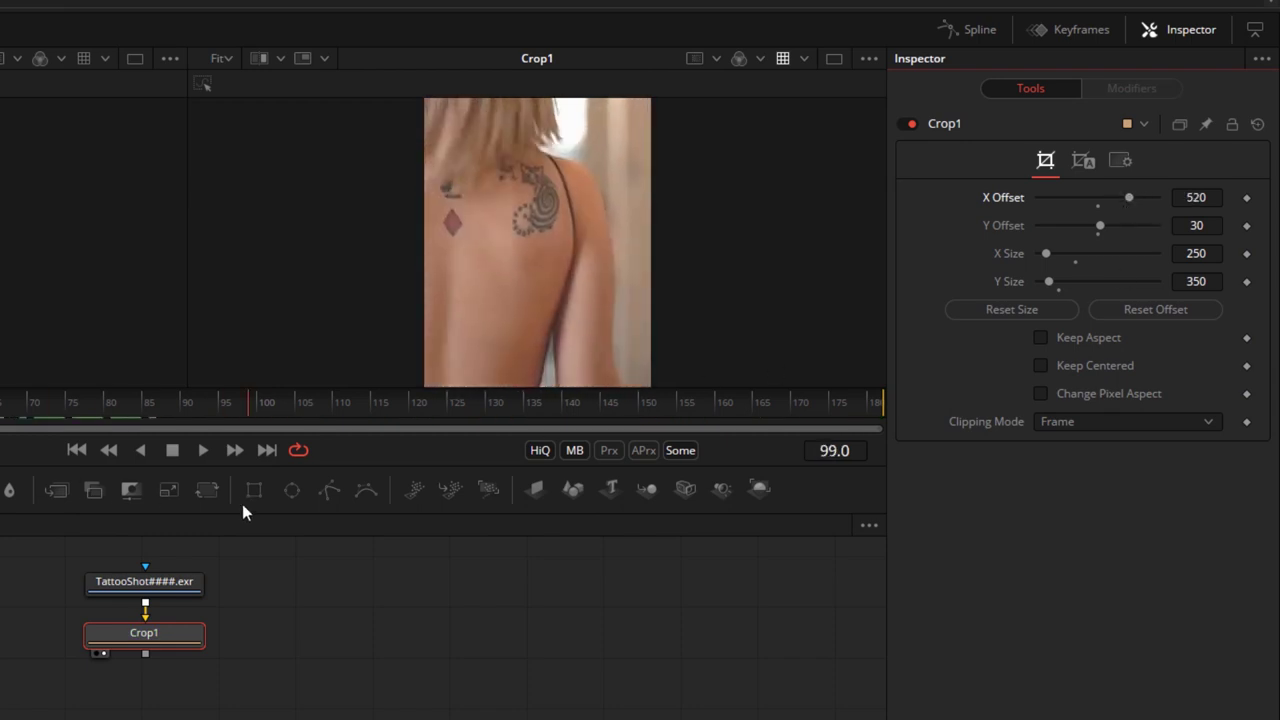
key(space)
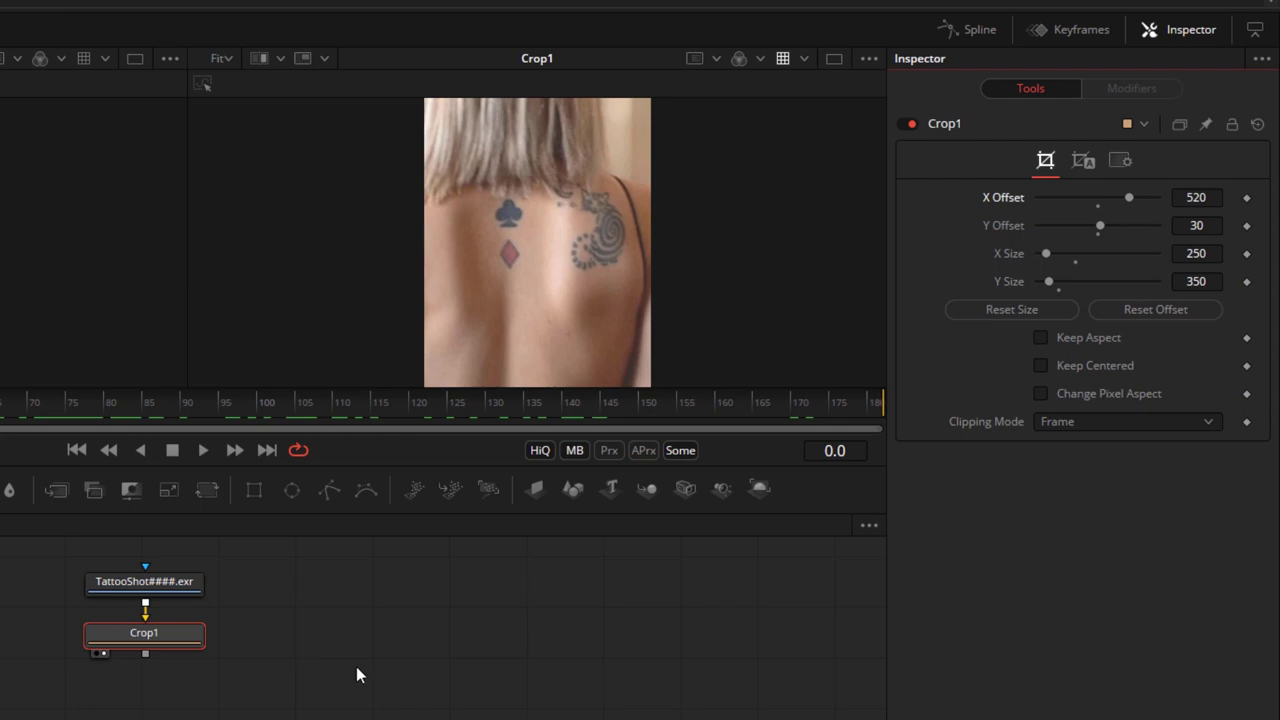
- Add a second Crop node after Crop1 and rename it Uncrop
click(153, 634)
key(shift+space)
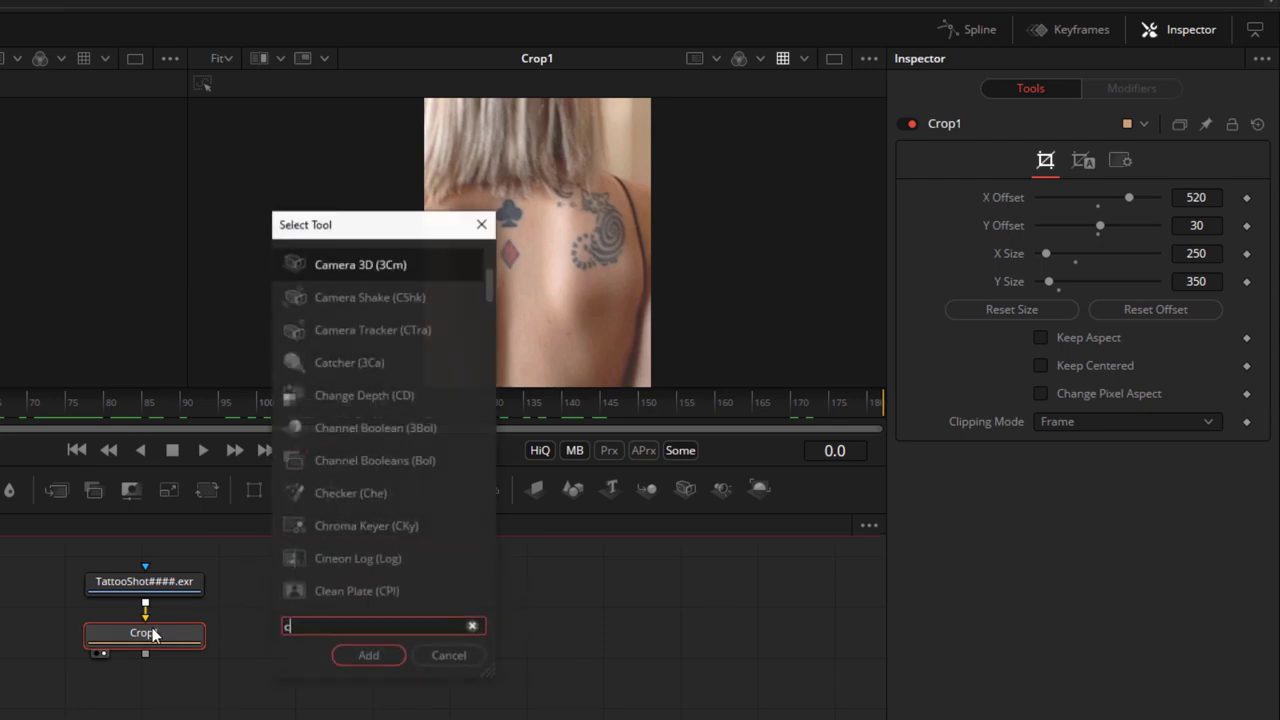
text(crop)
key(Return)
key(F2)
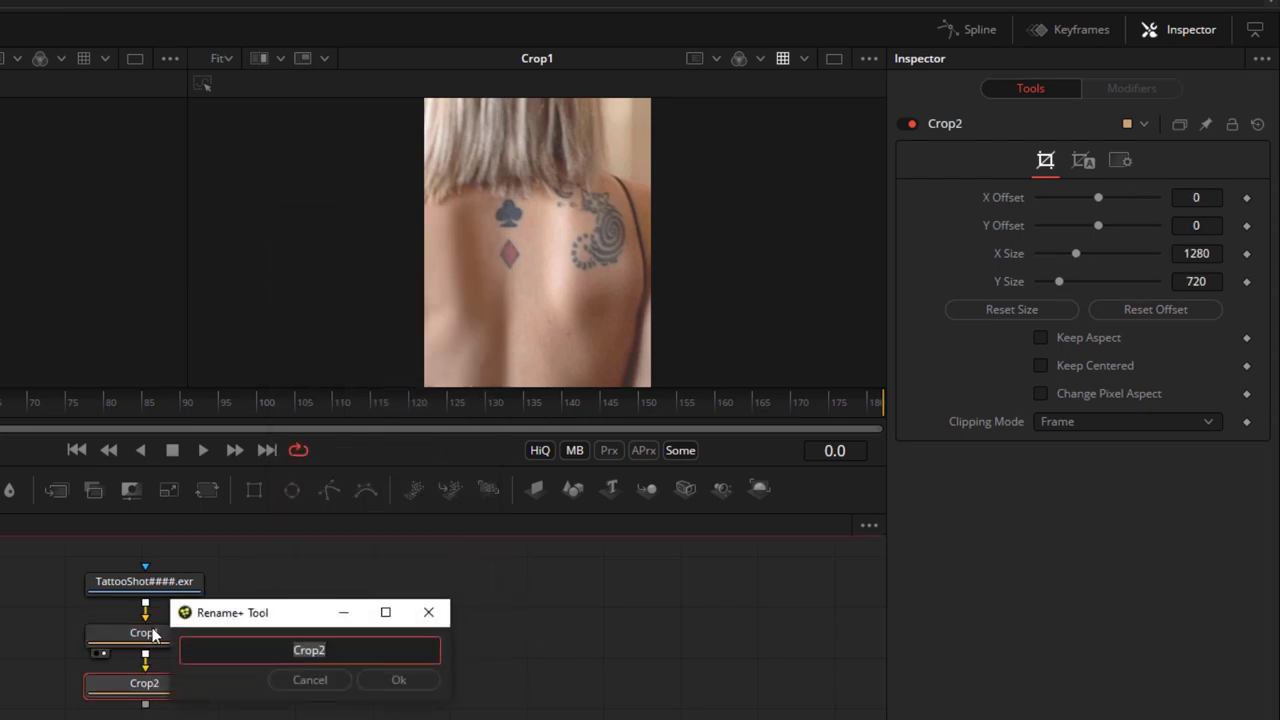
text(Uncrop)
key(Return)
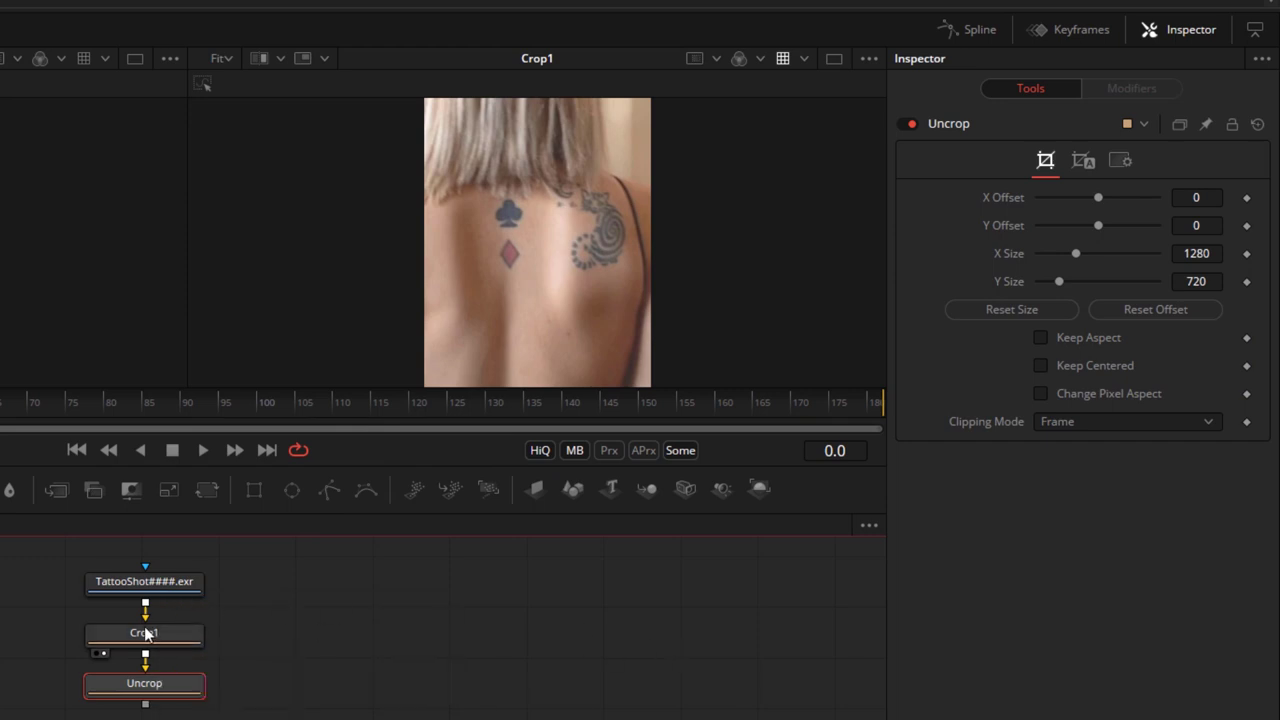
- Give Uncrop an X offset of -520 and a Y offset of -30
click(144, 633)
click(104, 688)
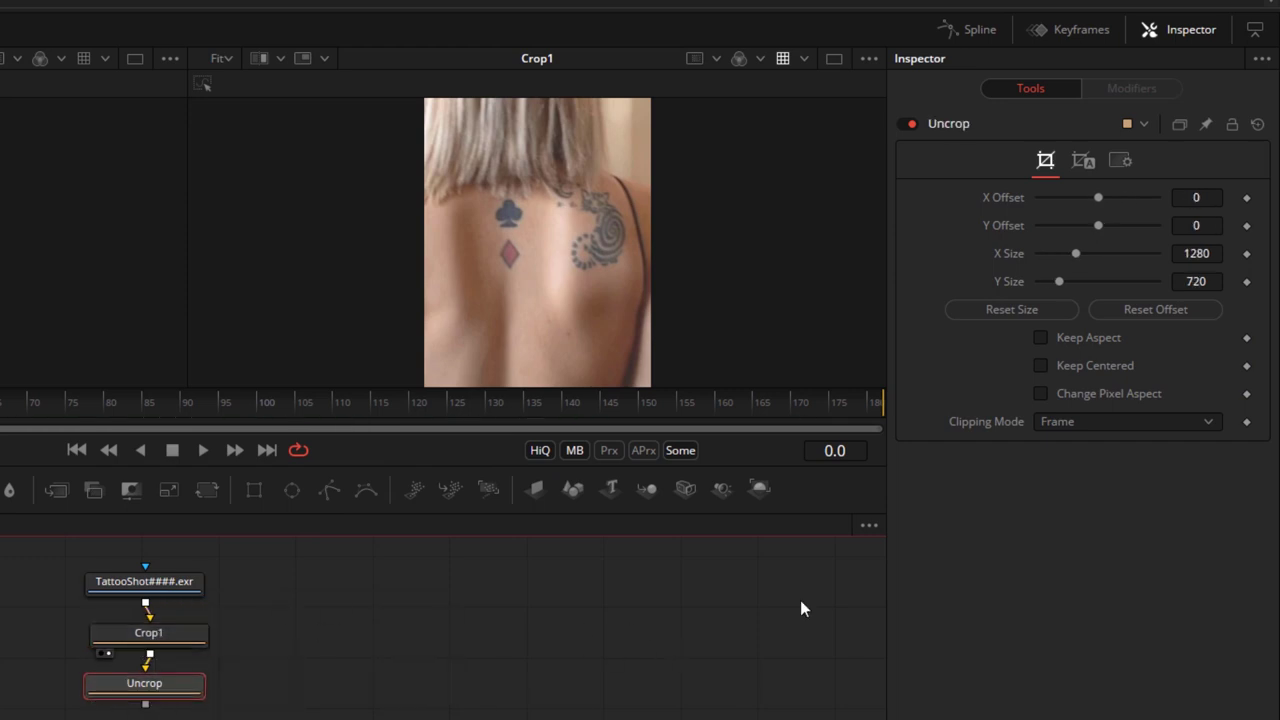
click(1196, 197)
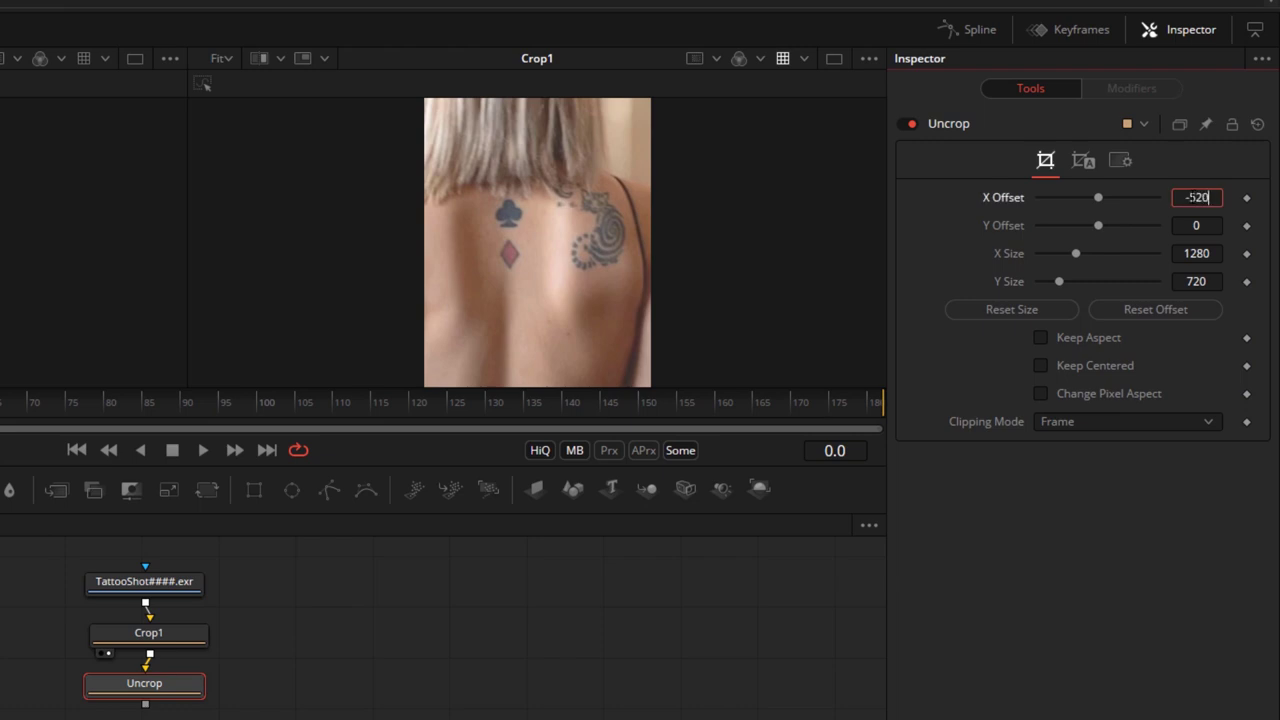
key(Tab)
text(-30)
key(Tab)
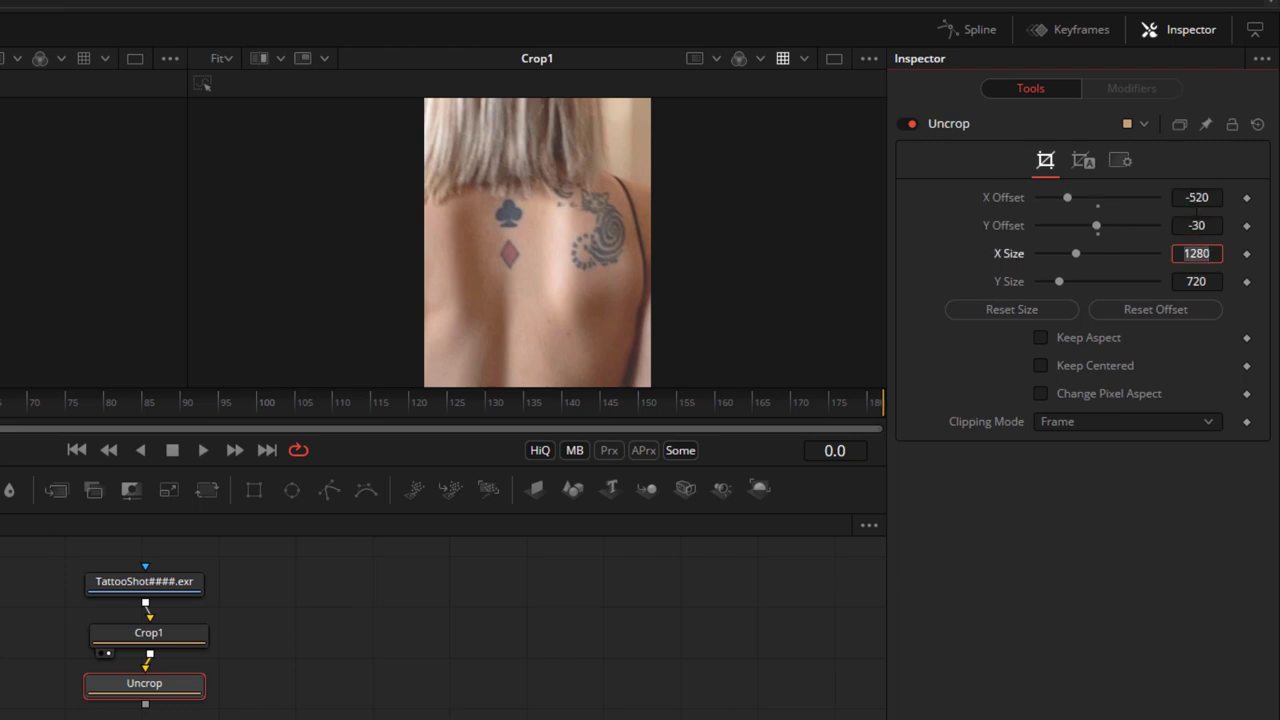
click(694, 686)
- Compare the Uncrop result with the original TattooShot plate in the viewer
key(1)
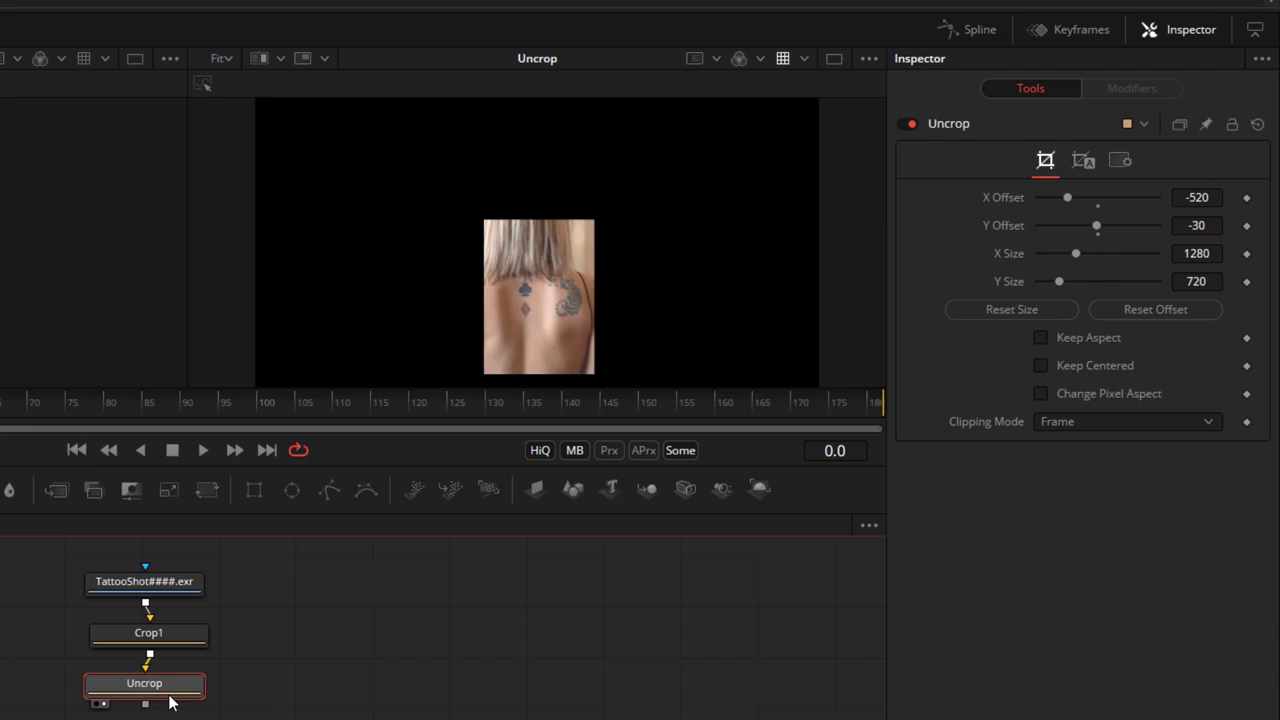
click(167, 595)
key(1)
click(163, 686)
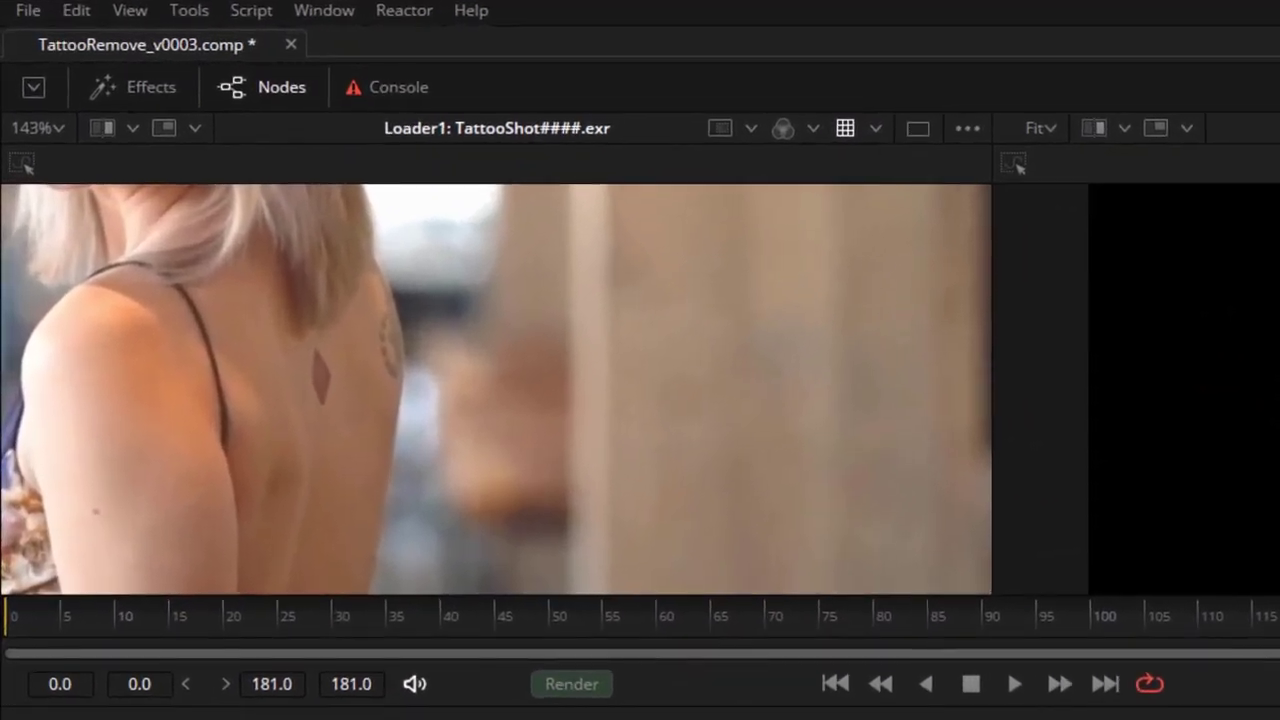
- Step through the shot to reference frame 33
click(841, 688)
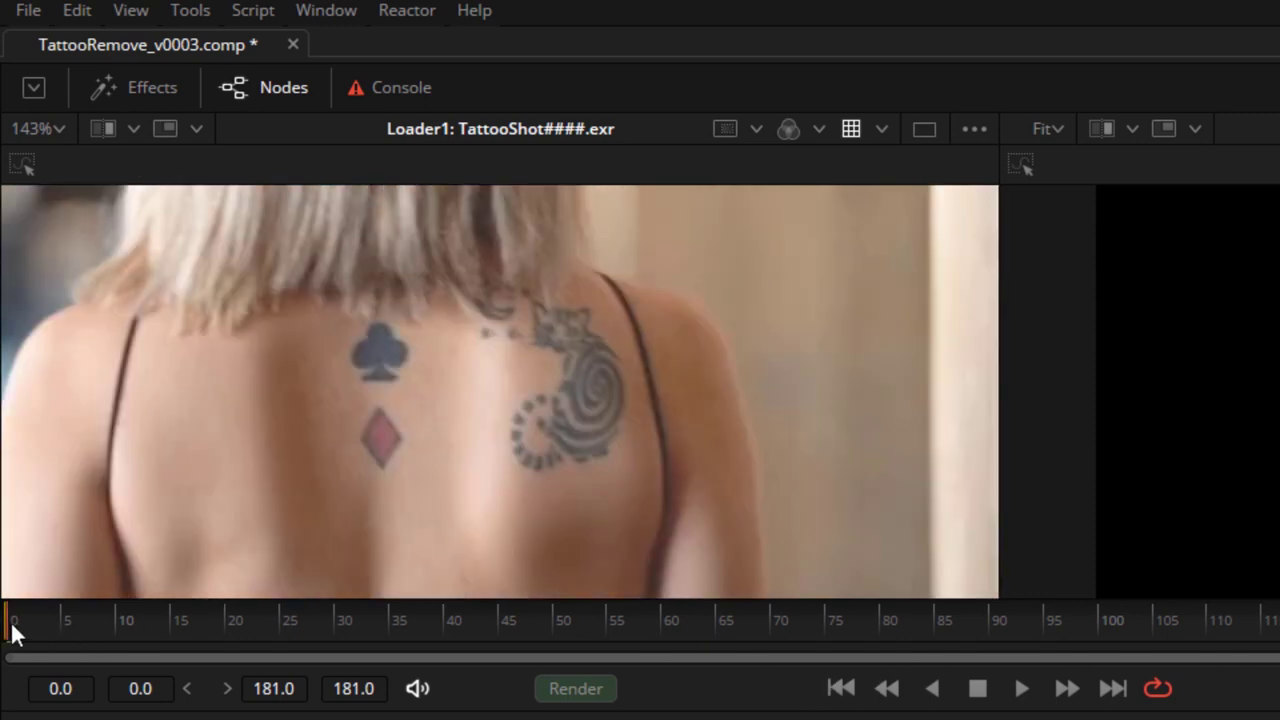
drag(12, 630, 373, 700)
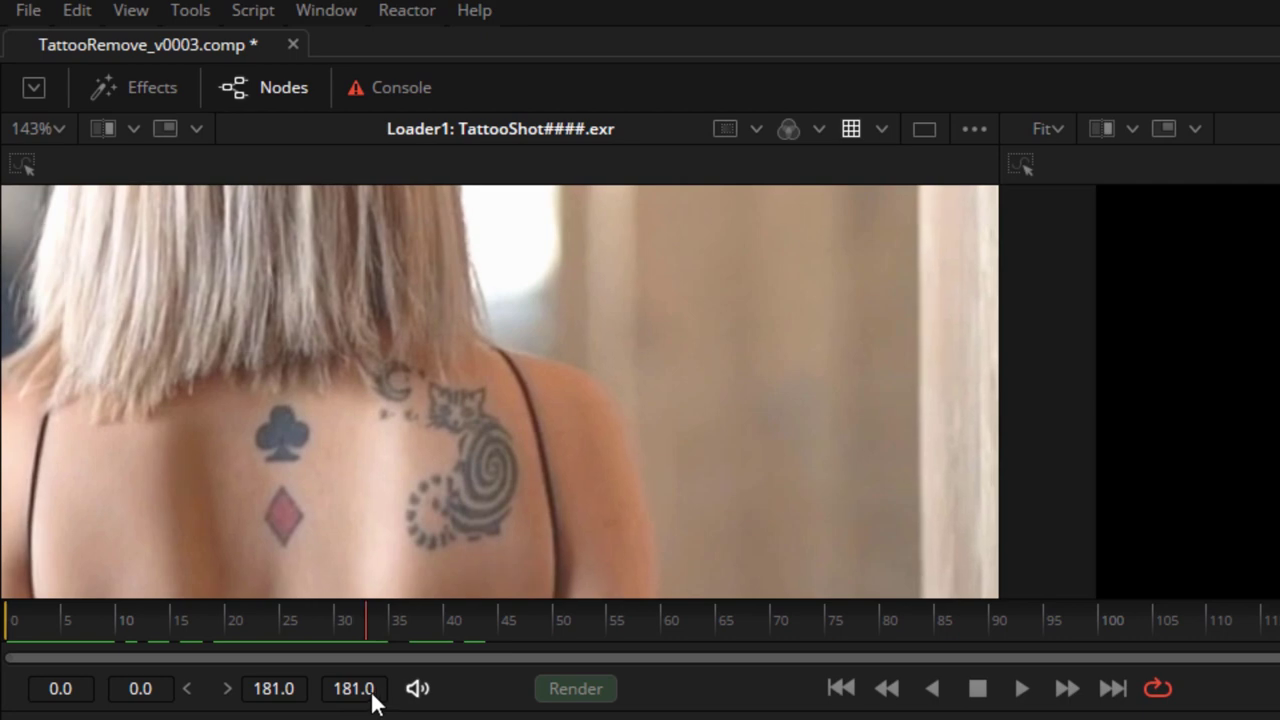
click(638, 502)
key(Left)
key(Left)
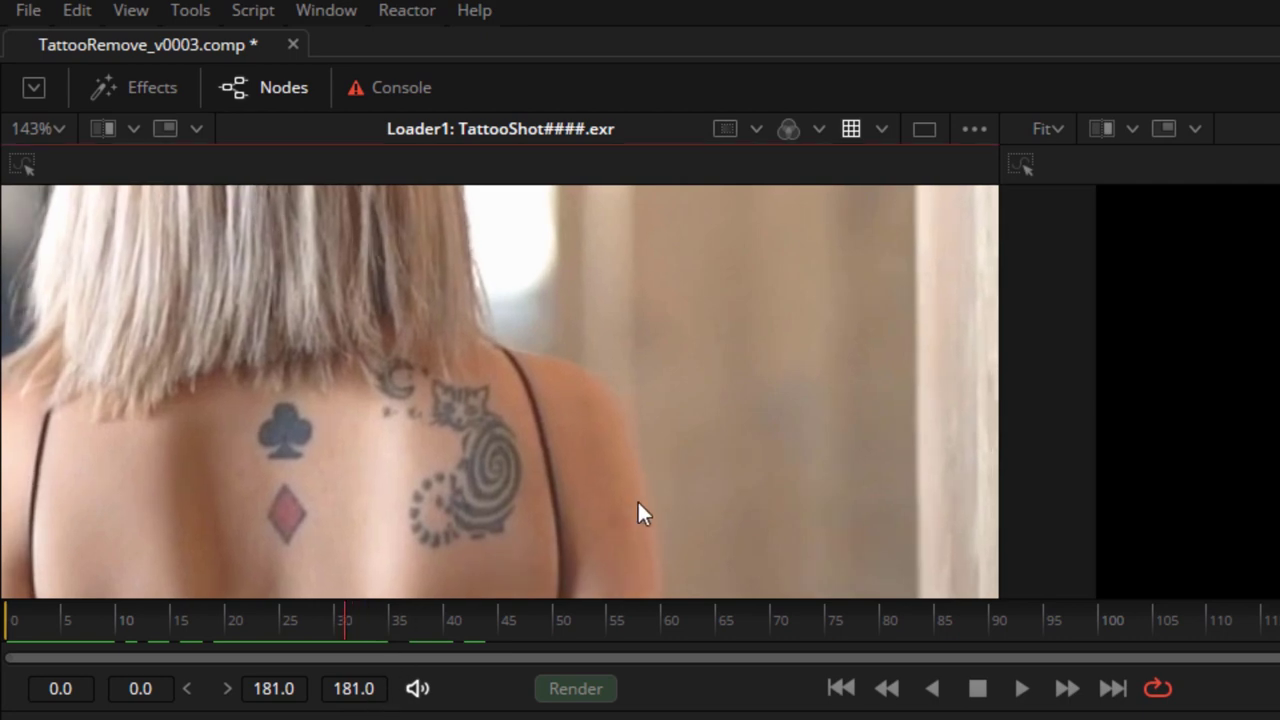
key(Right)
key(Right)
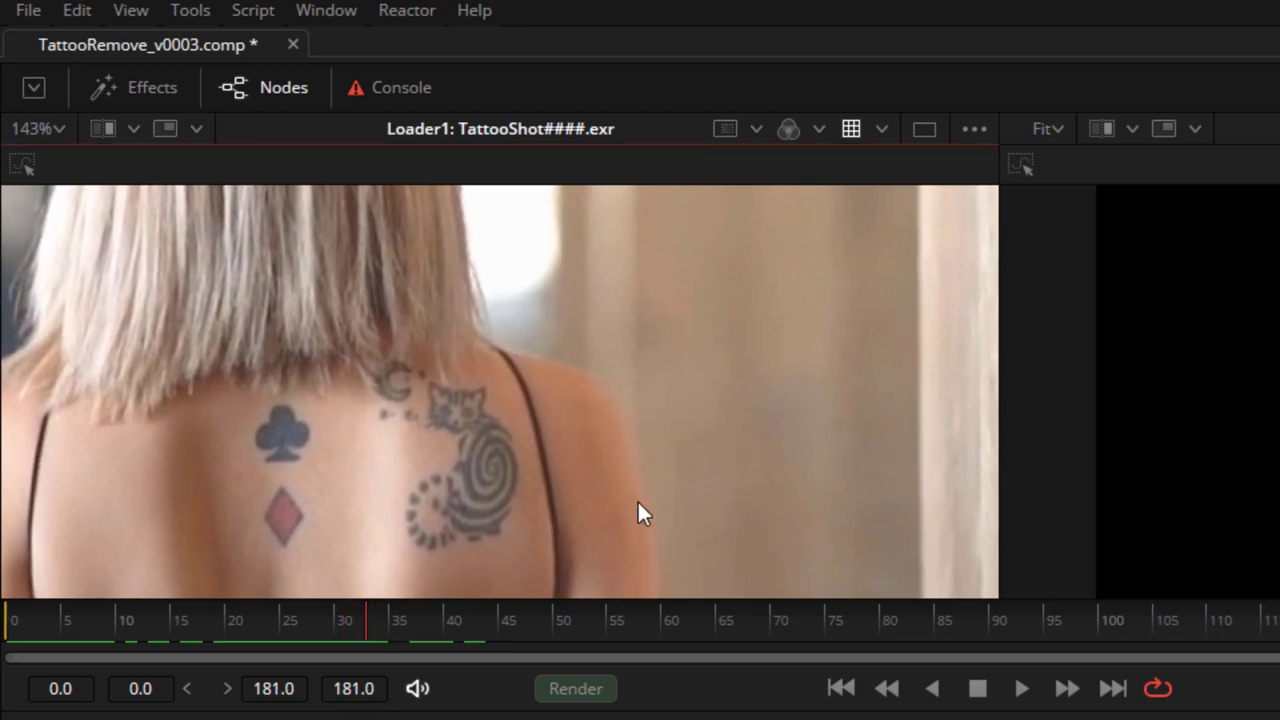
key(Left)
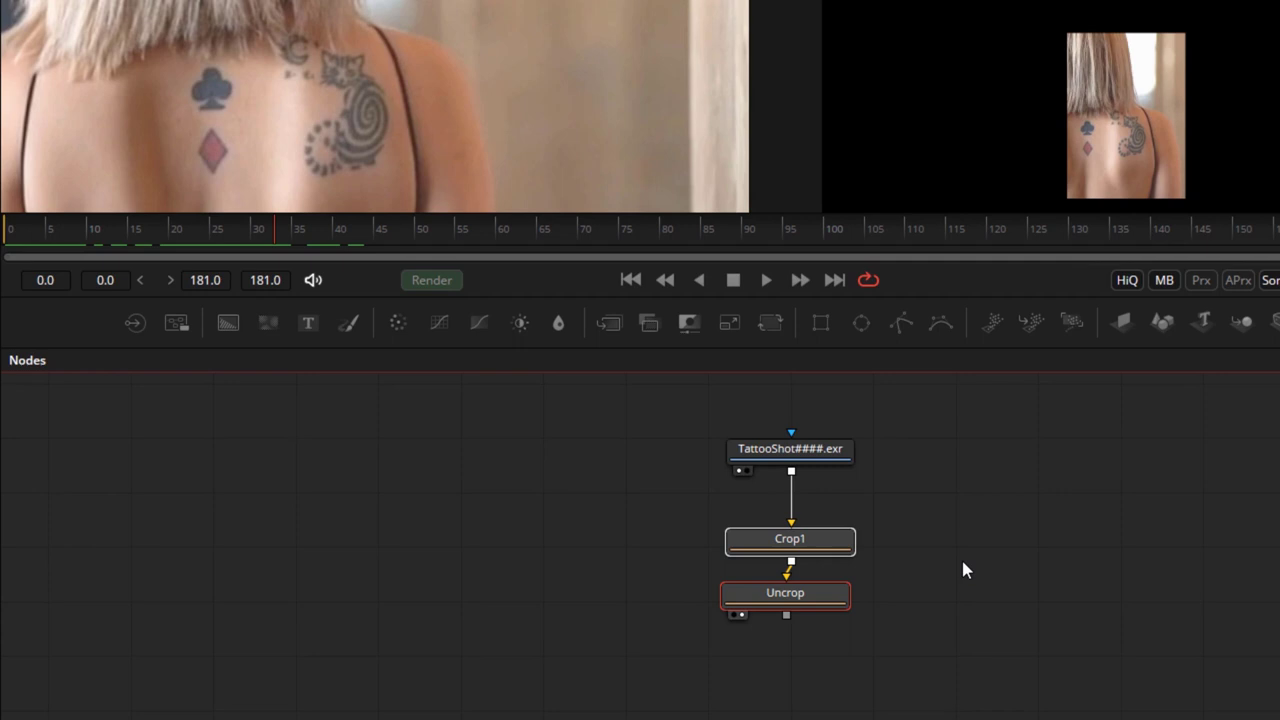
- Add a sticky note named Ref_frame_33 and place it beside the Uncrop node
key(shift+space)
text(stic)
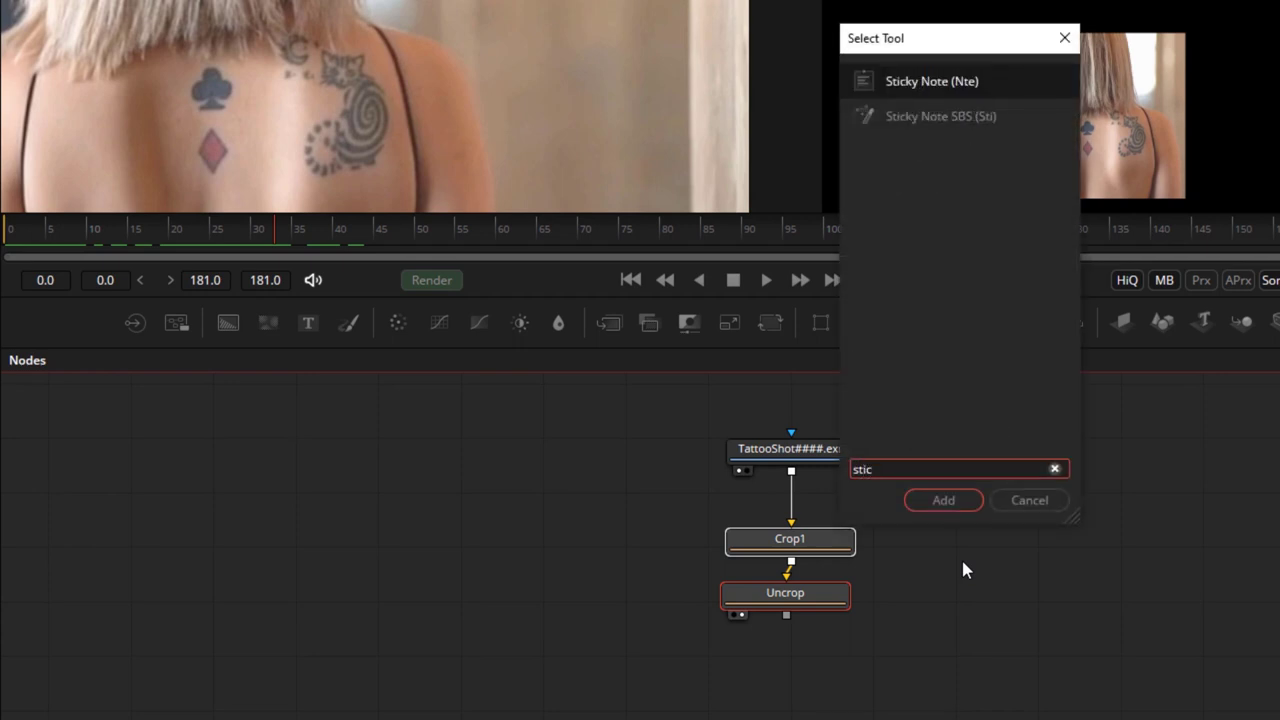
key(Return)
drag(791, 654, 932, 587)
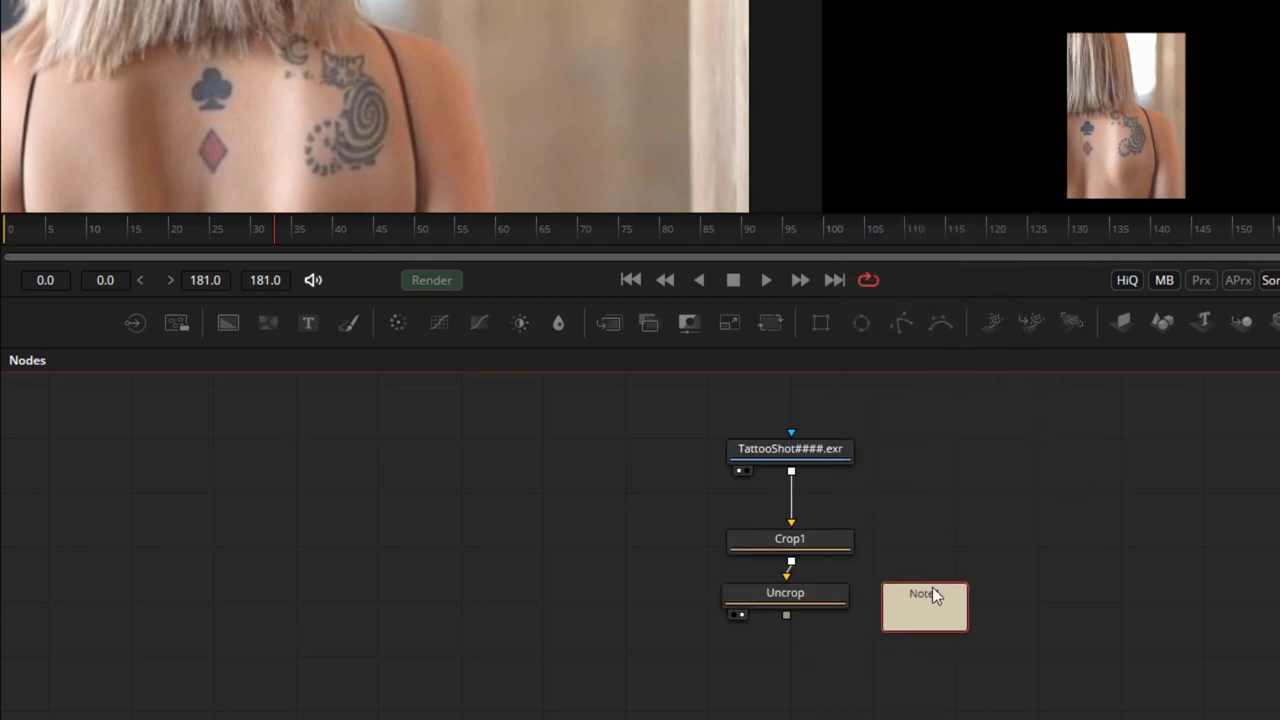
key(F2)
key(BackSpace)
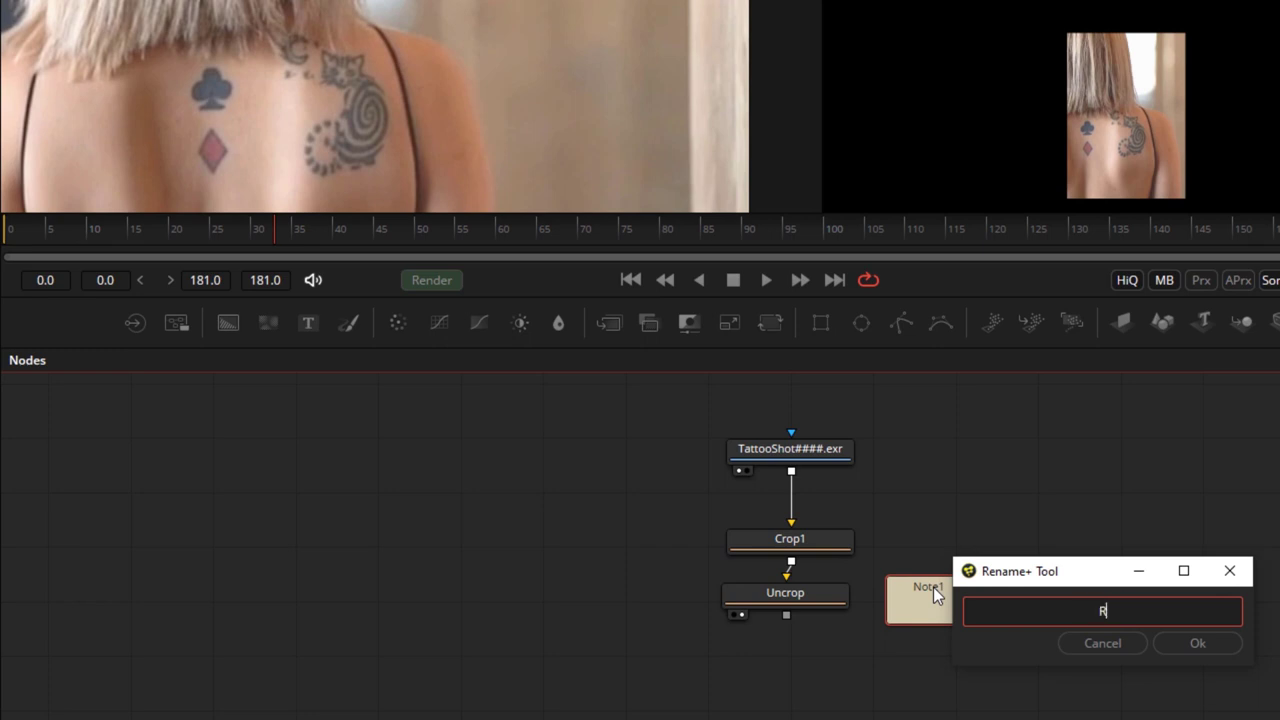
text(Ref_frame_33)
key(Return)
drag(931, 587, 959, 573)
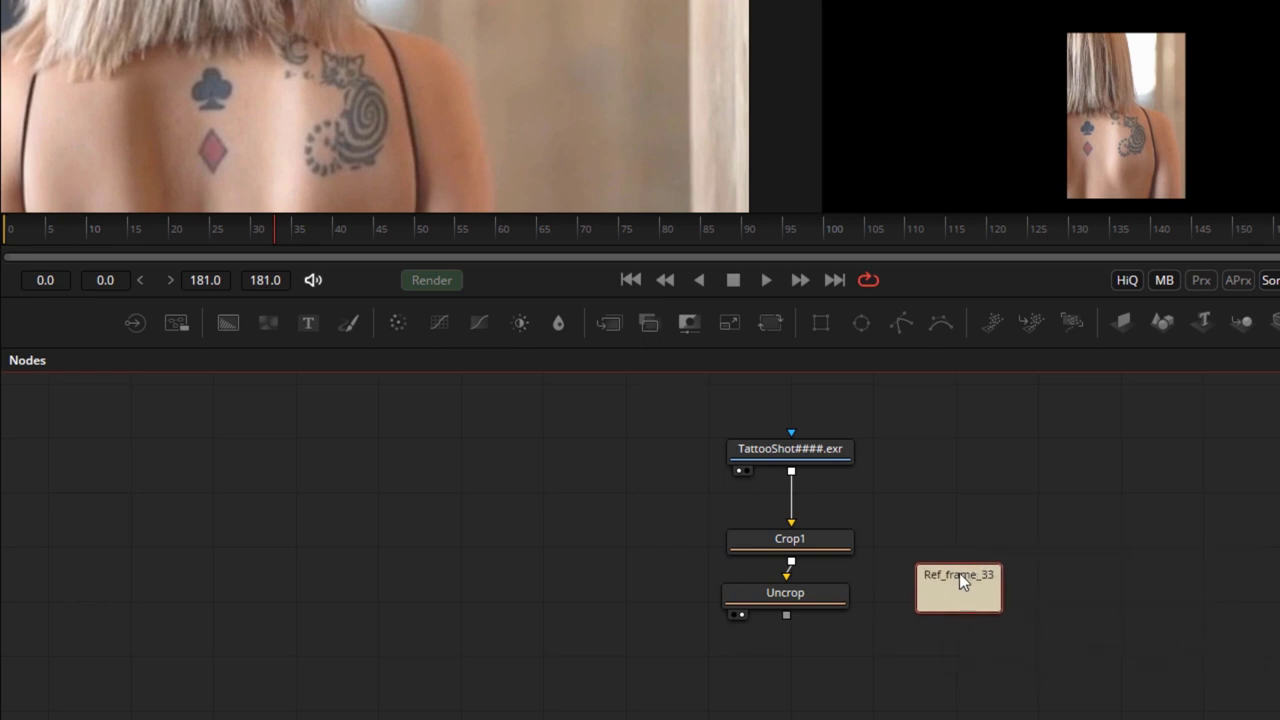
- Add an stx_patchPal node after Uncrop
click(813, 597)
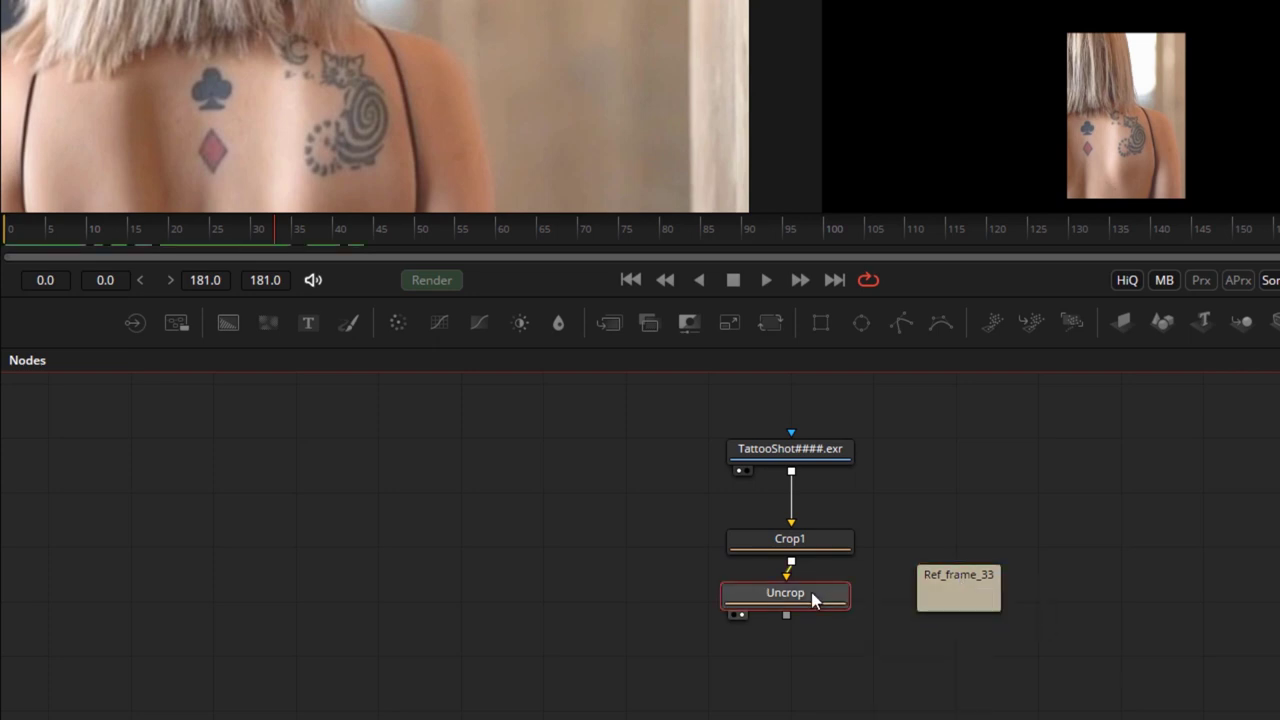
key(shift+space)
text(patc)
key(Down)
key(Return)
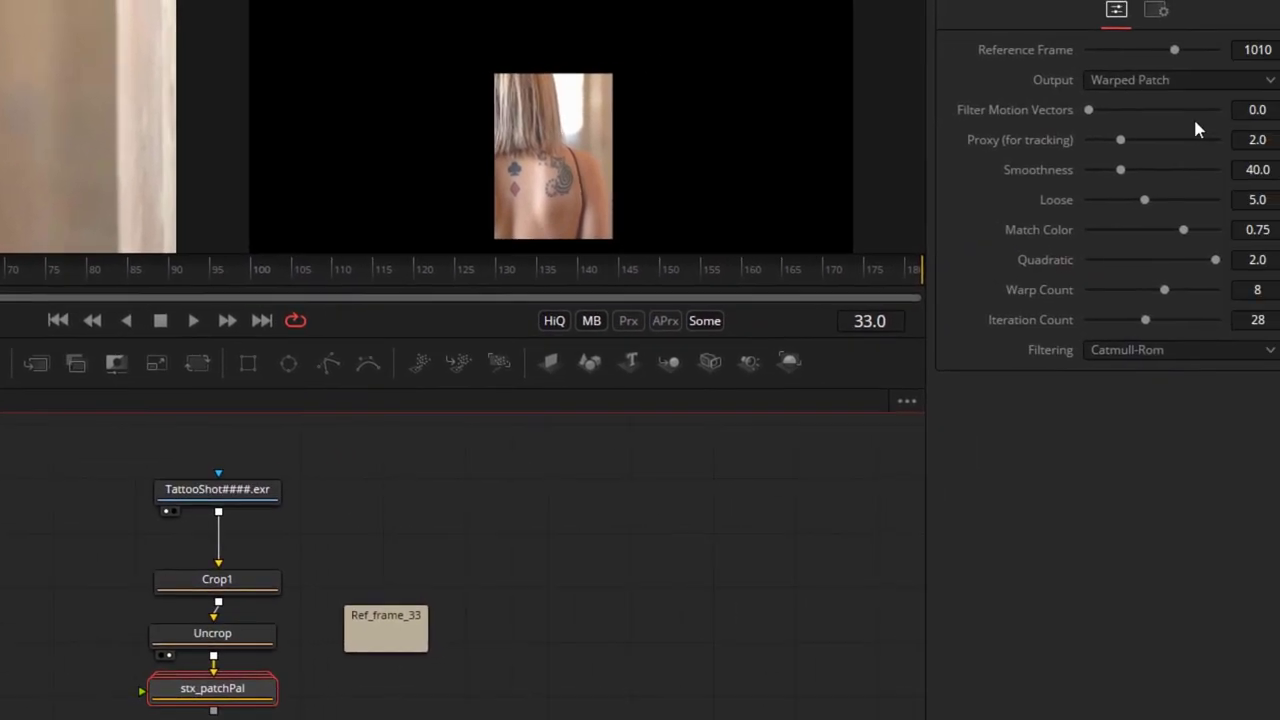
- Set stx_patchPal's reference frame to 33 and its output to Stabilized BG
click(1208, 54)
text(33)
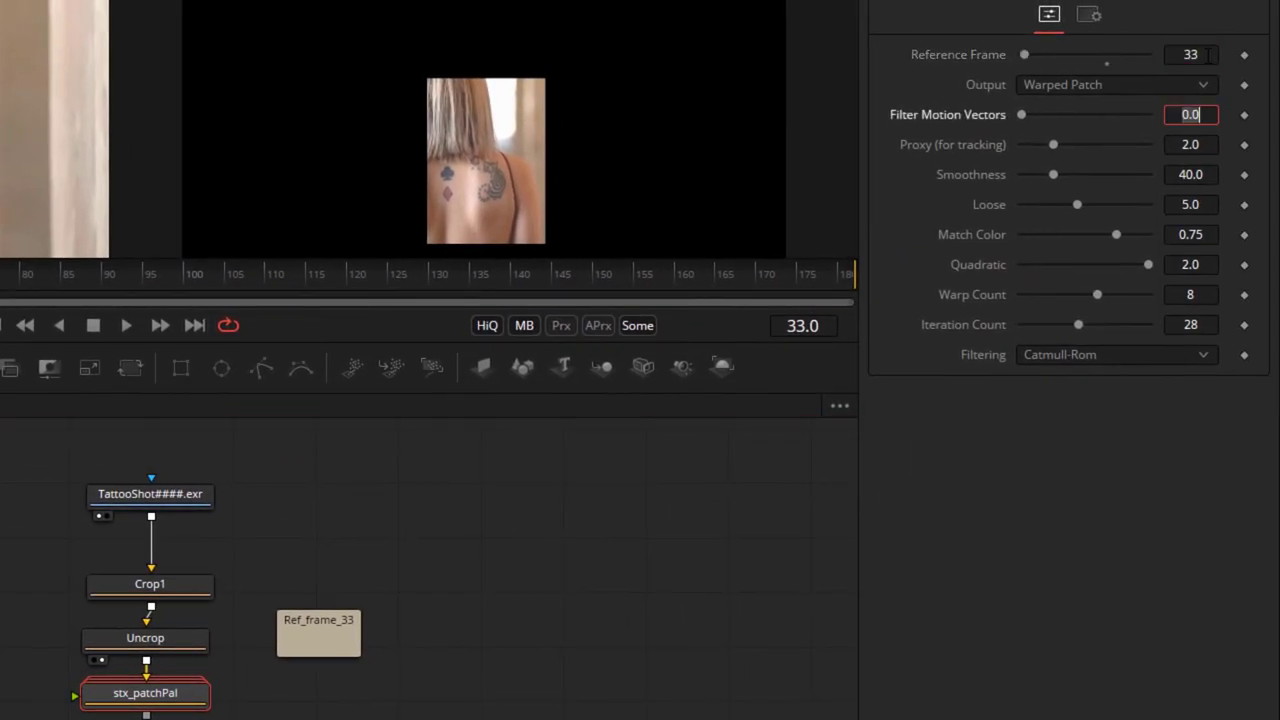
click(1150, 76)
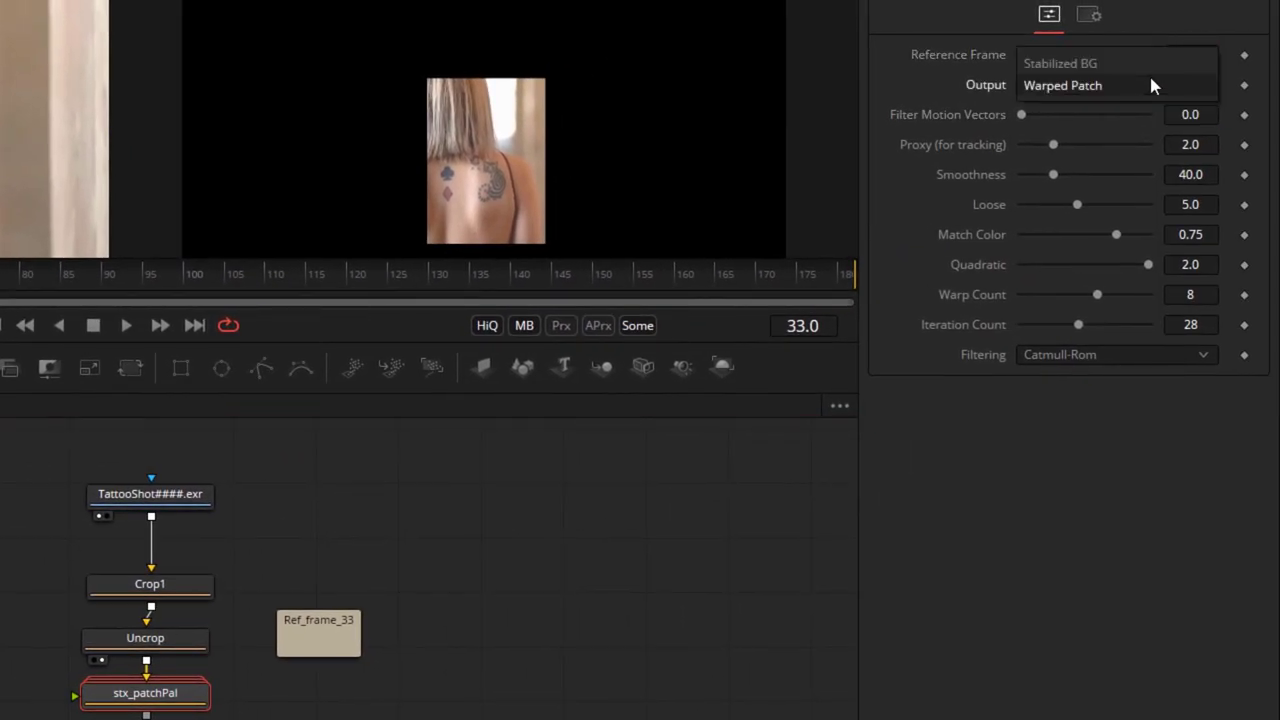
click(1152, 62)
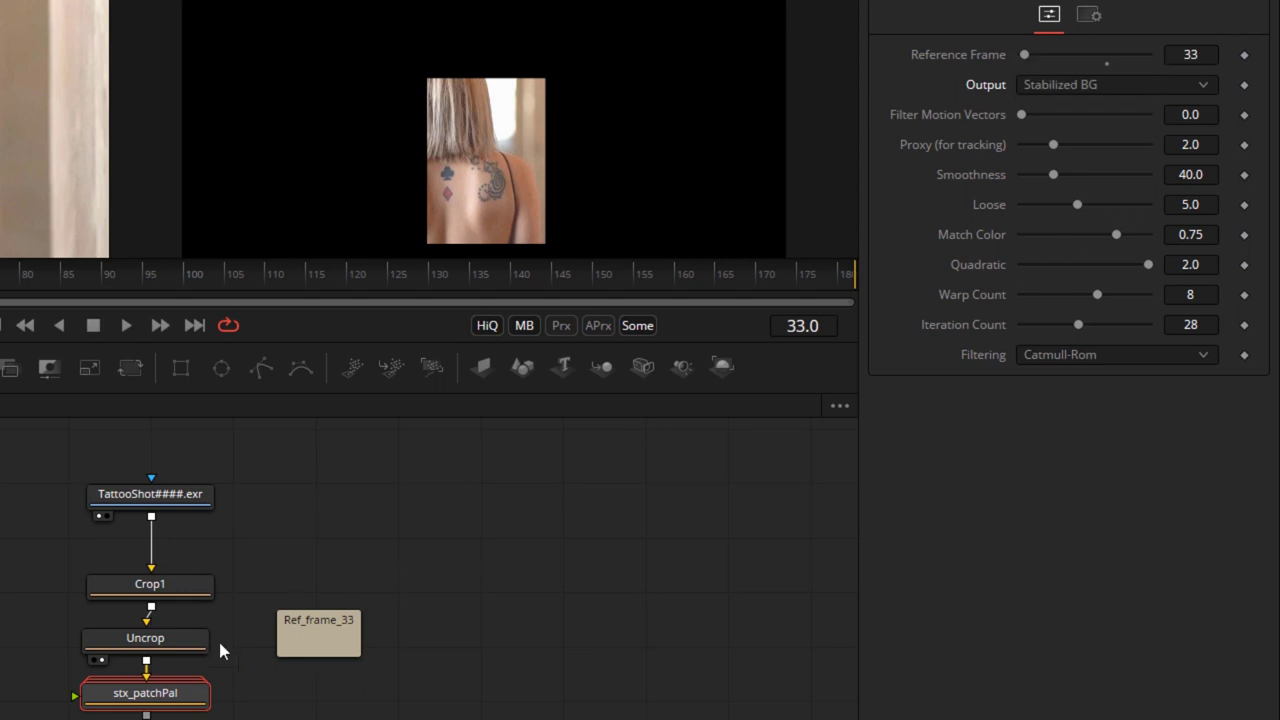
click(150, 693)
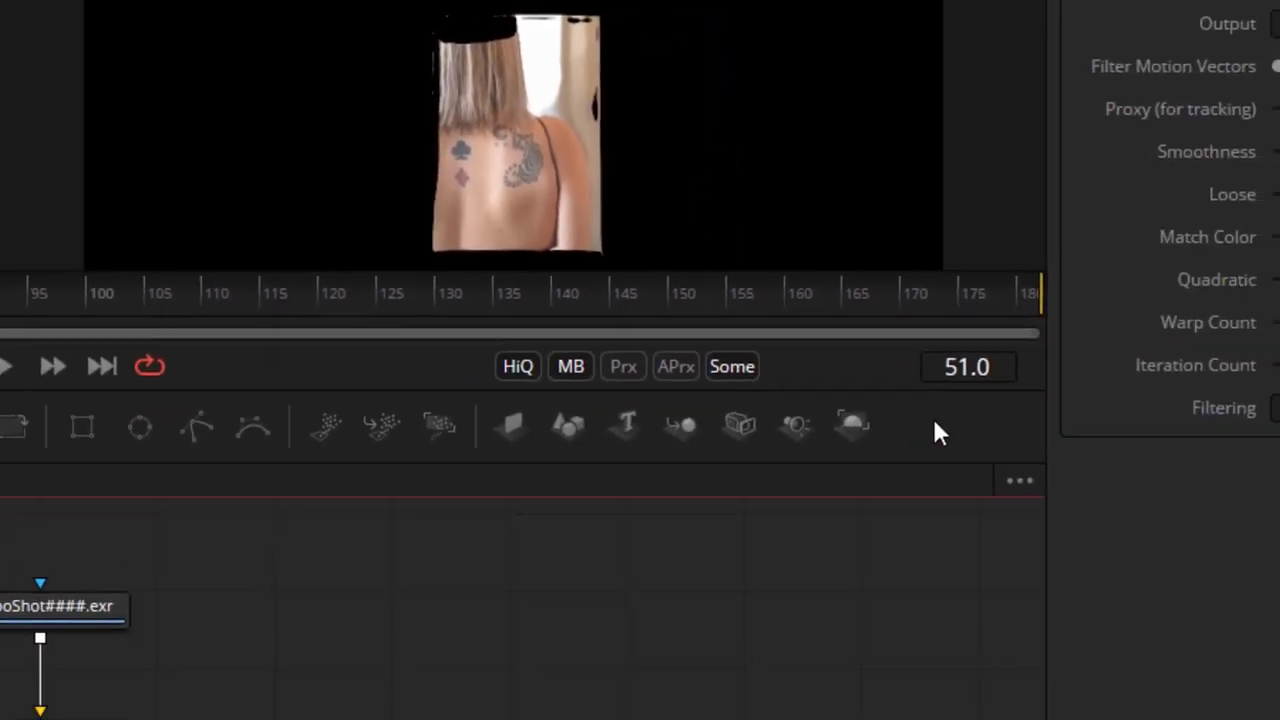
- At frame 33, insert a Tracker node right after the TattooShot loader
text(33)
key(Return)
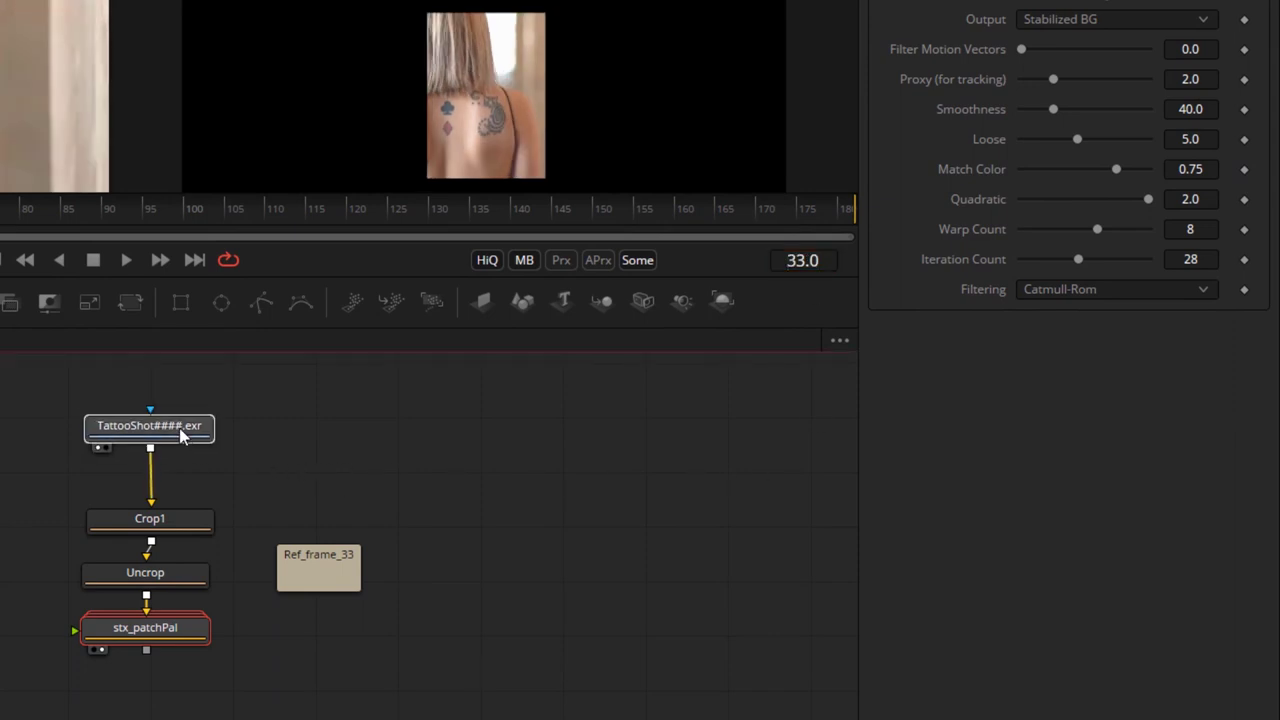
drag(180, 436, 178, 410)
key(shift+space)
text(trac)
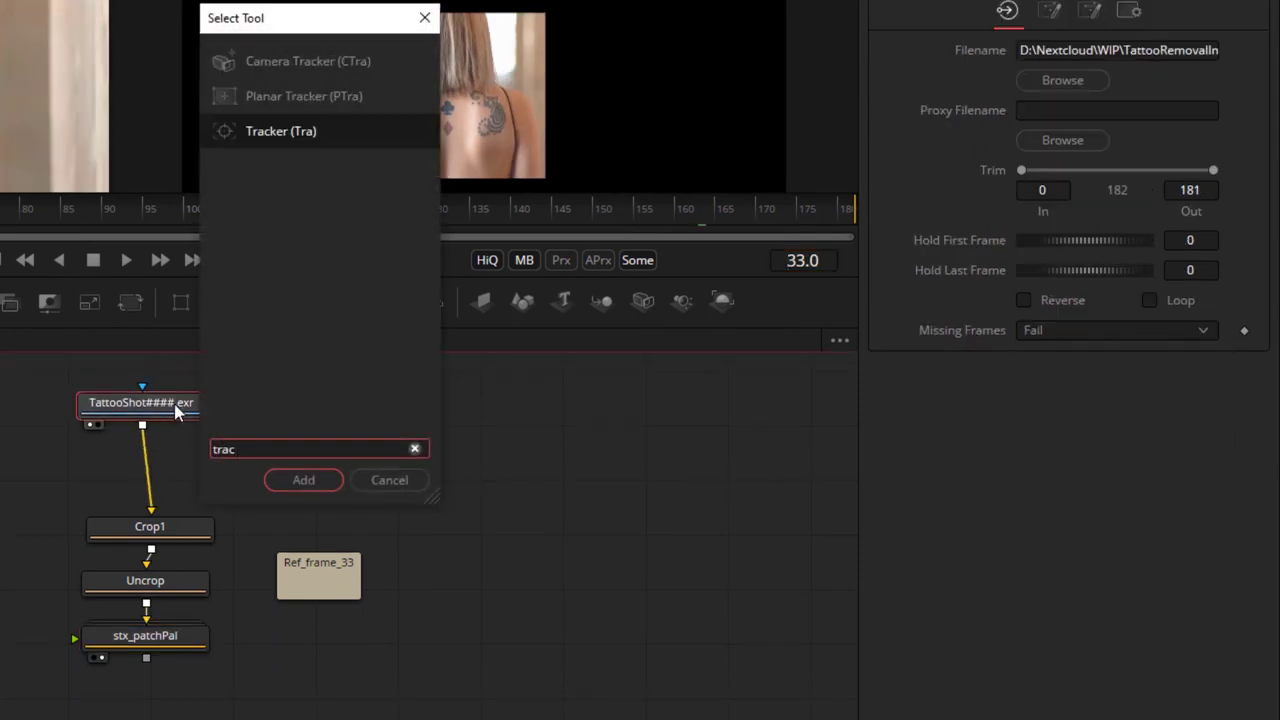
key(Return)
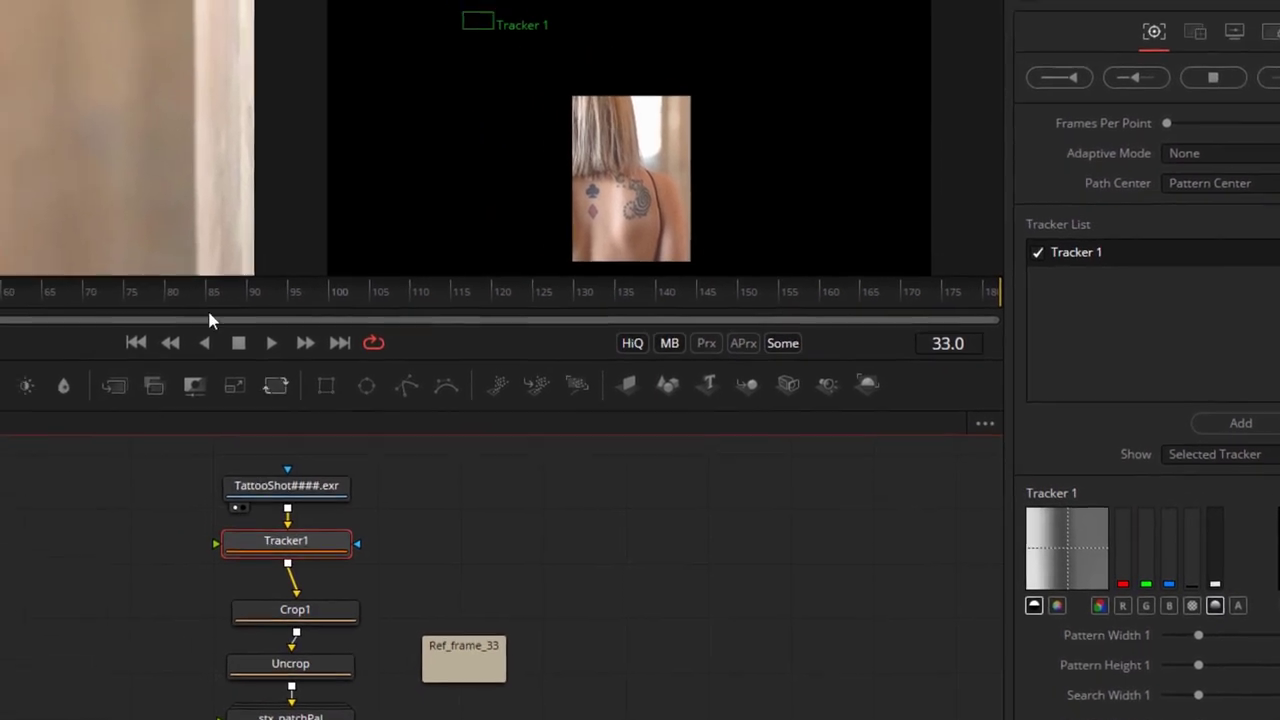
- Fit the tracker's pattern box around the diamond tattoo and set Adaptive Mode to Best match
key(ctrl+f)
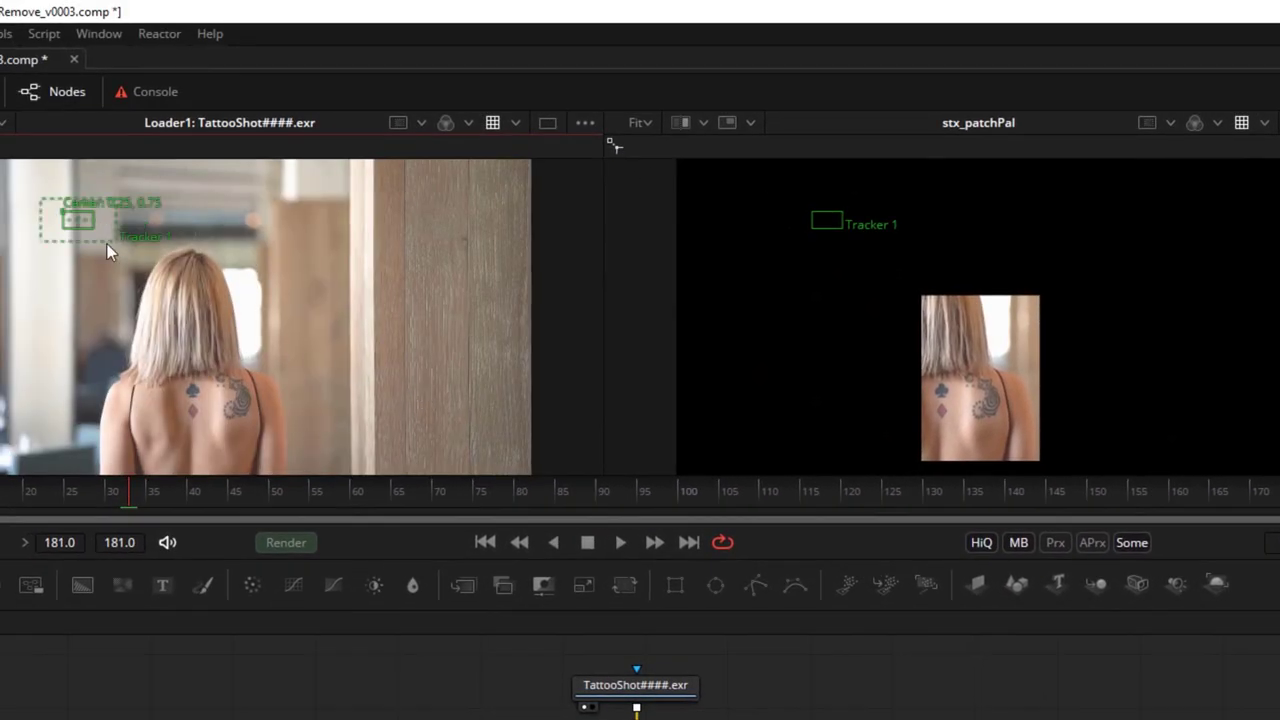
drag(56, 214, 188, 410)
scroll(960, 440, up, 6)
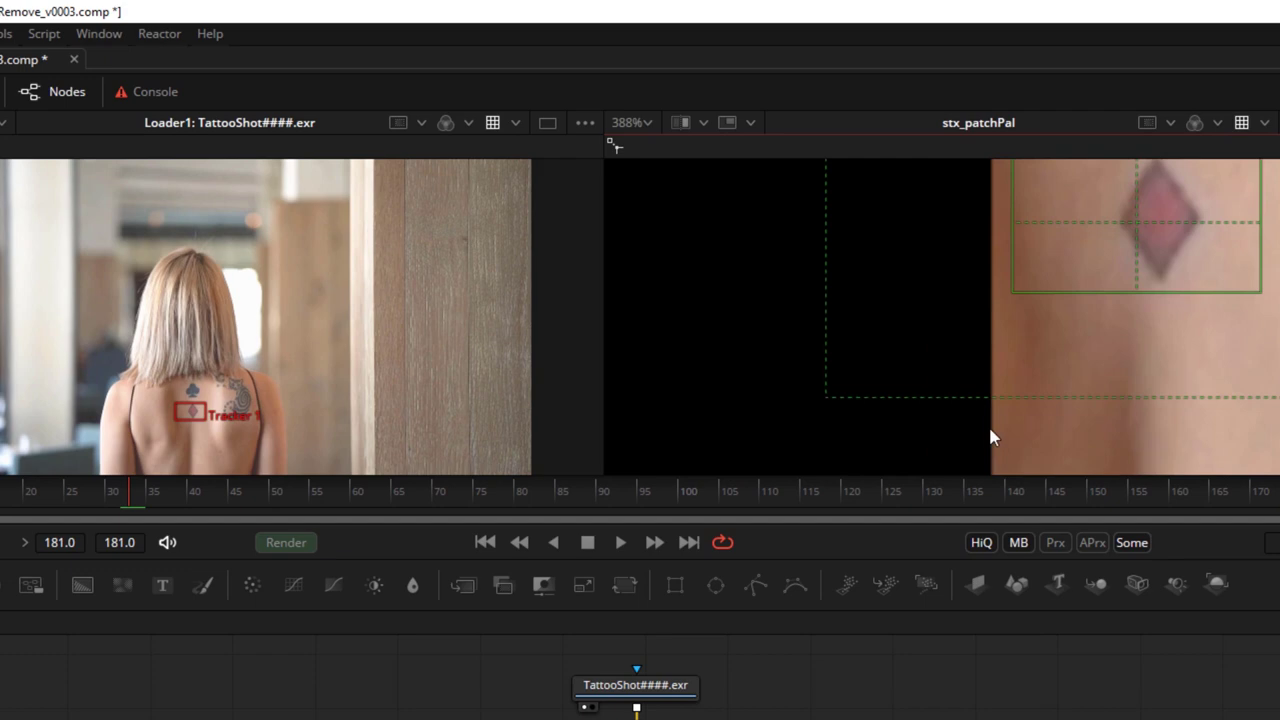
mouse_move(995, 298)
mouse_down()
mouse_move(1029, 308)
mouse_move(1014, 291)
mouse_up()
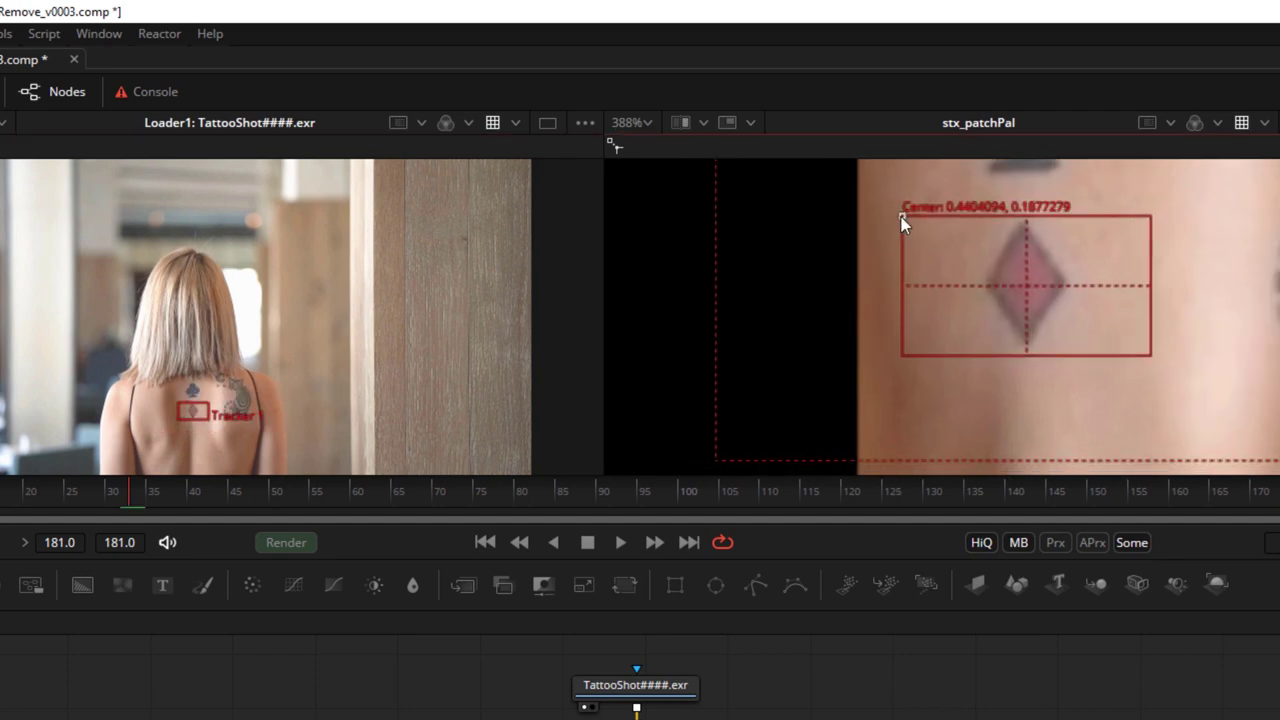
drag(1147, 351, 1079, 366)
scroll(1017, 334, down, 4)
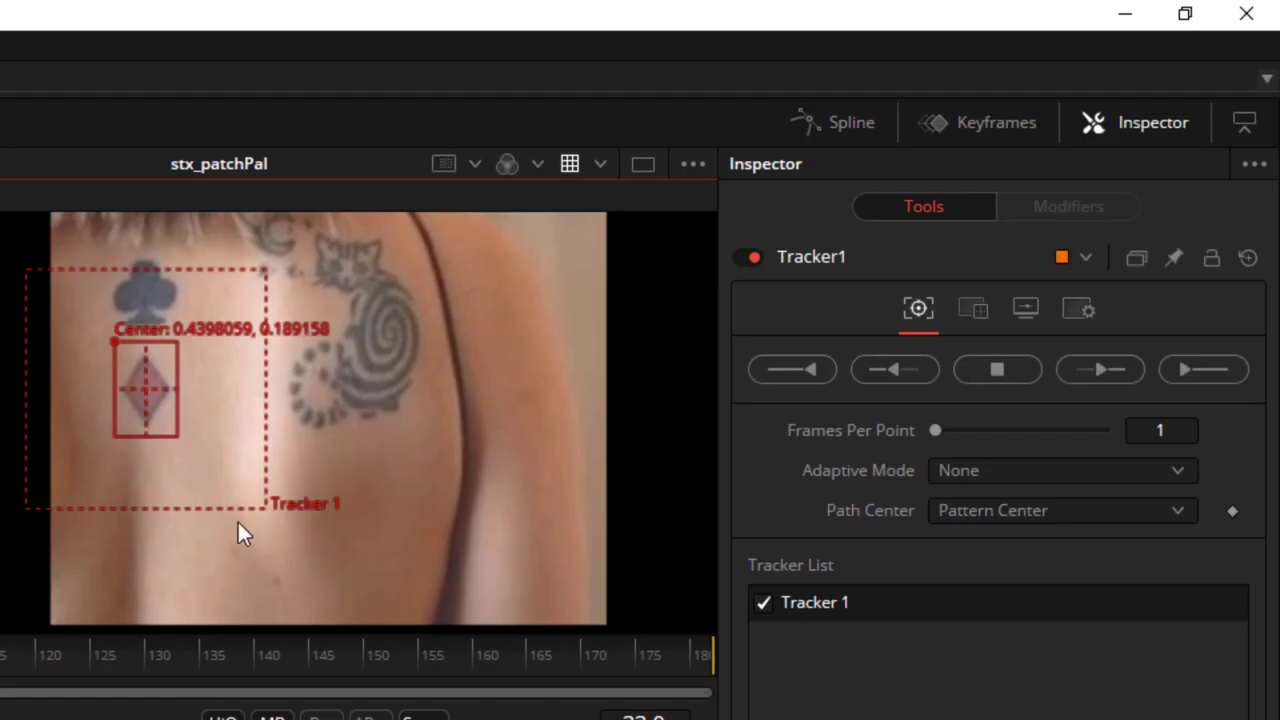
click(1029, 481)
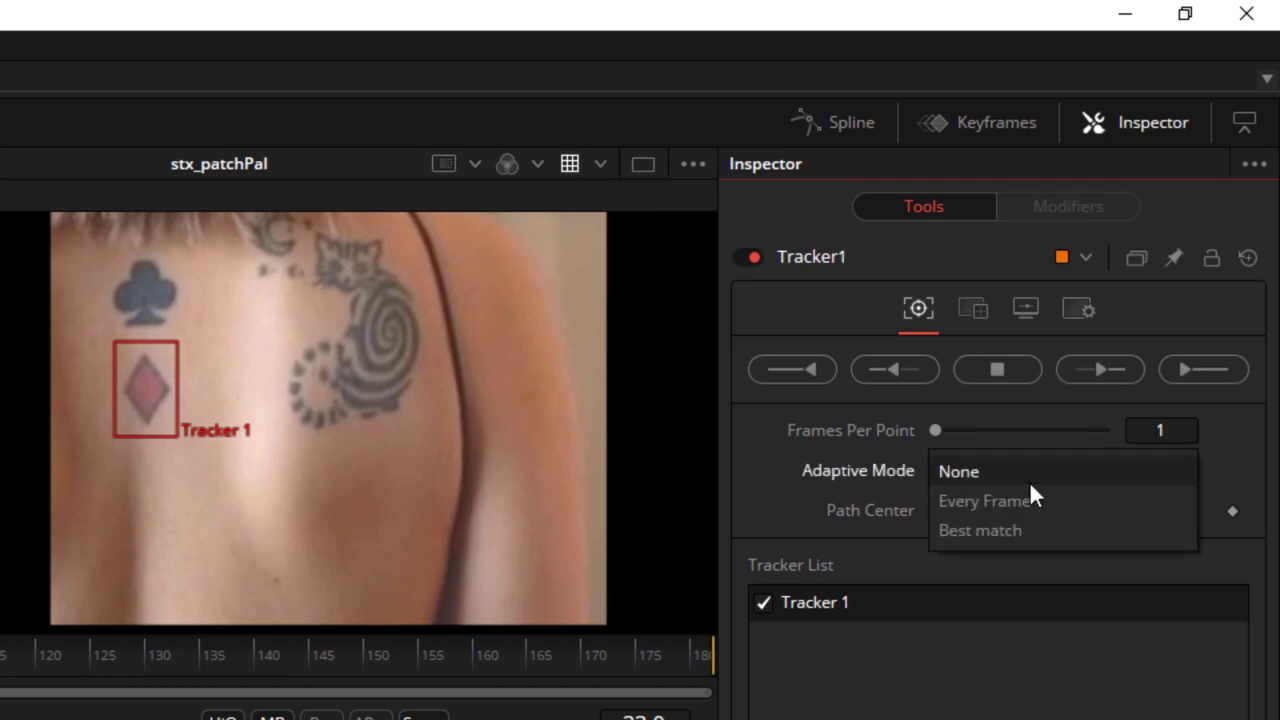
click(1082, 530)
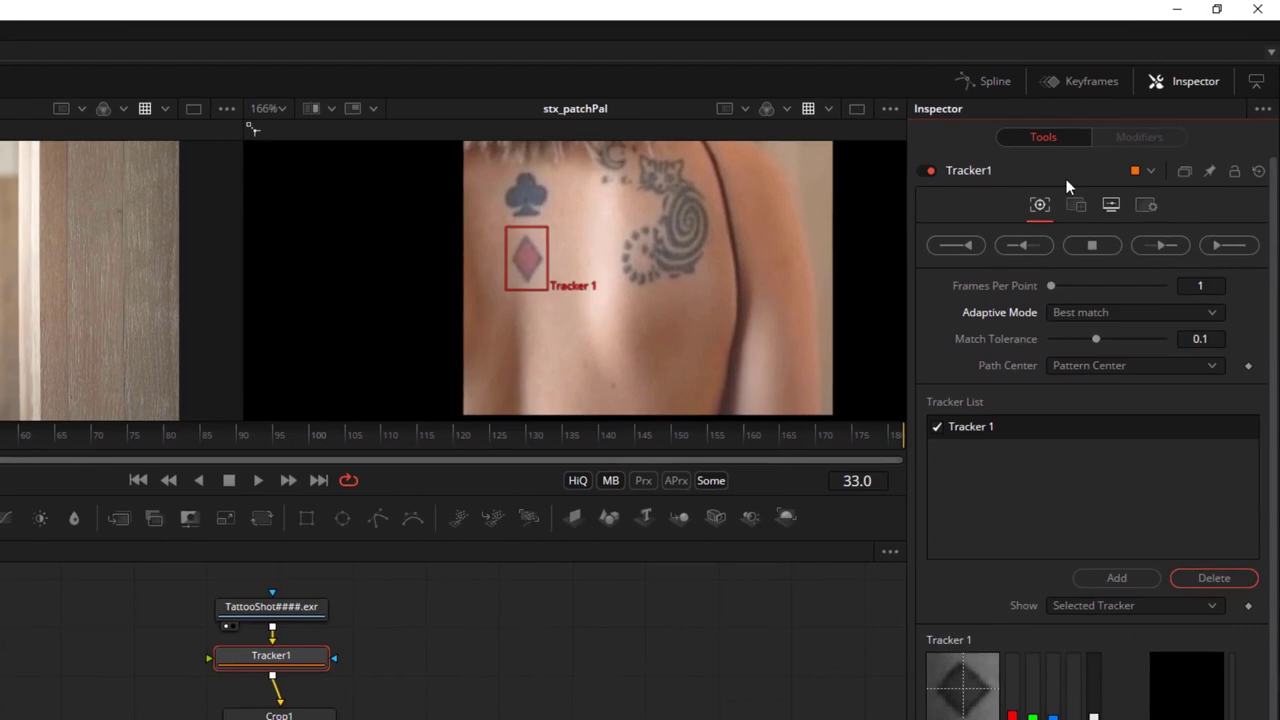
- Track the diamond from frame 33 back to 0, then forward to 181, and review the path
click(1023, 245)
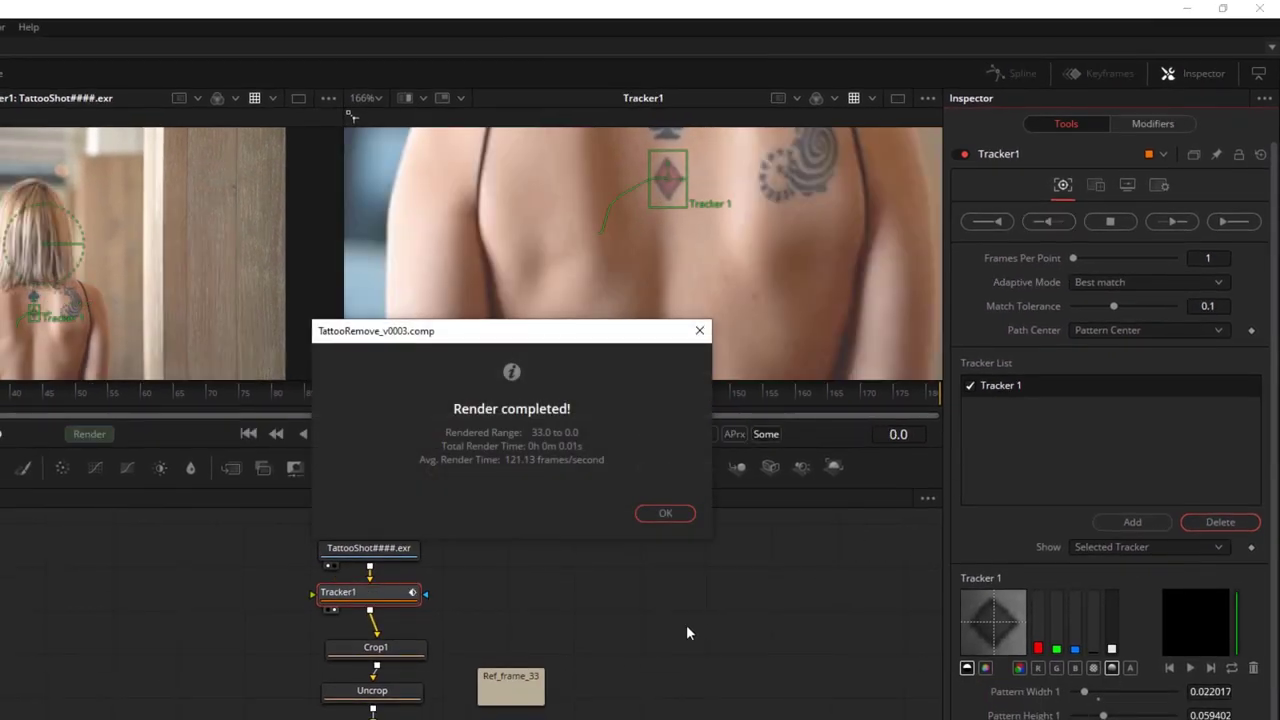
click(662, 514)
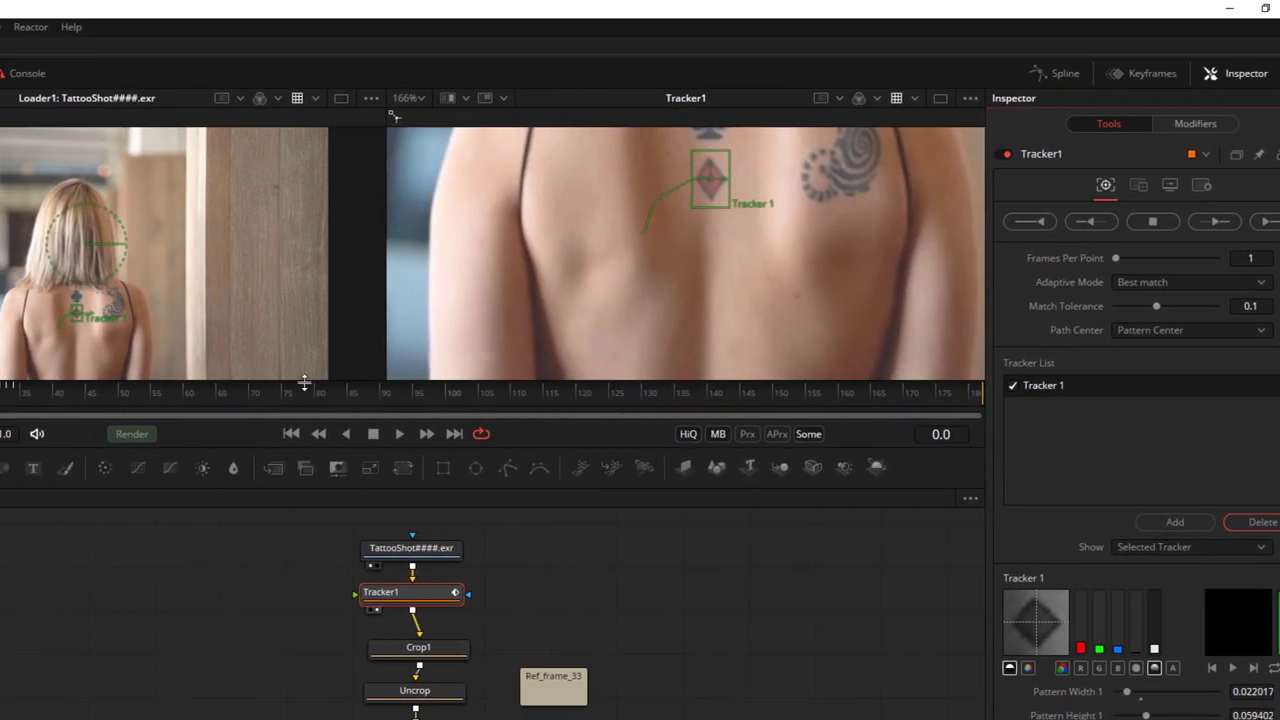
drag(161, 397, 13, 410)
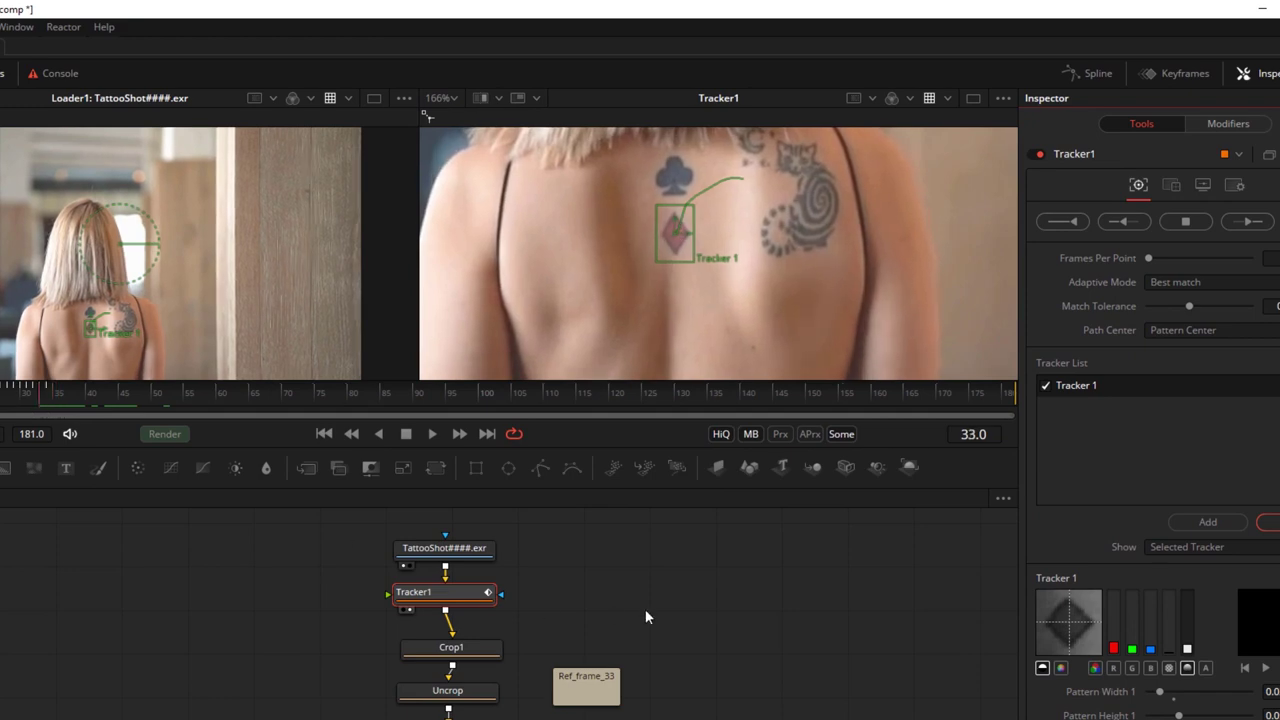
click(1248, 222)
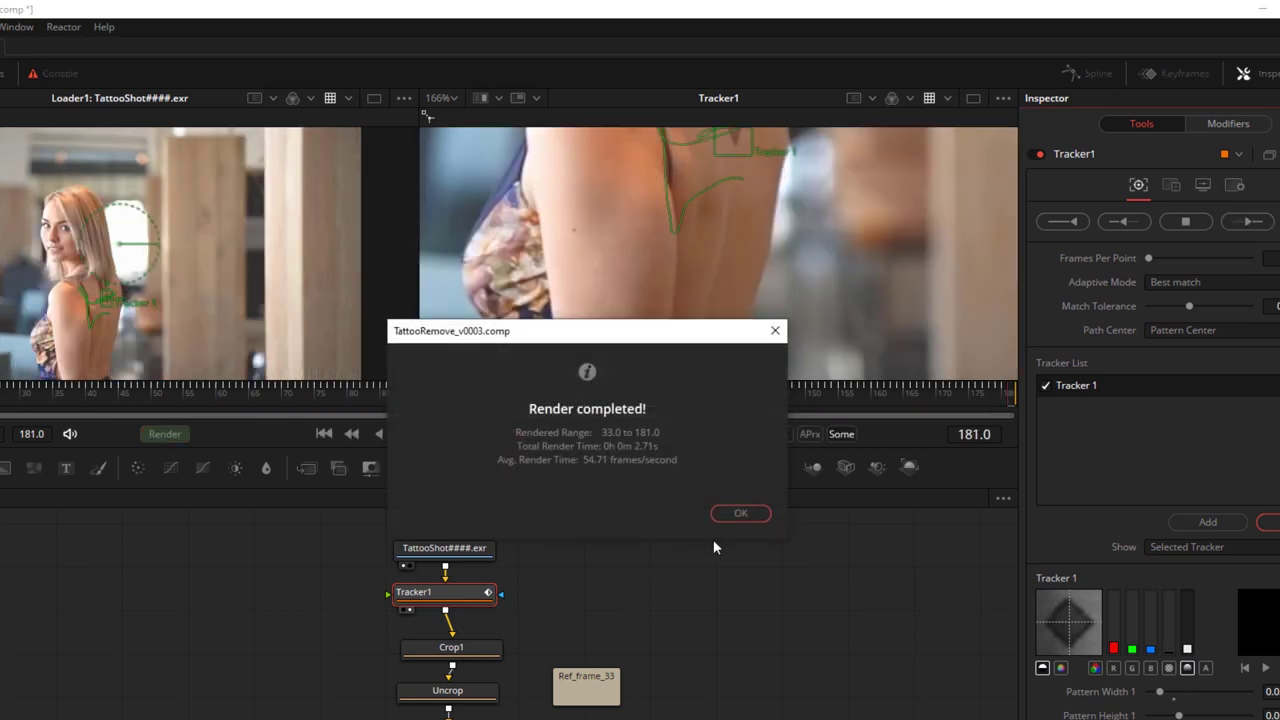
click(746, 520)
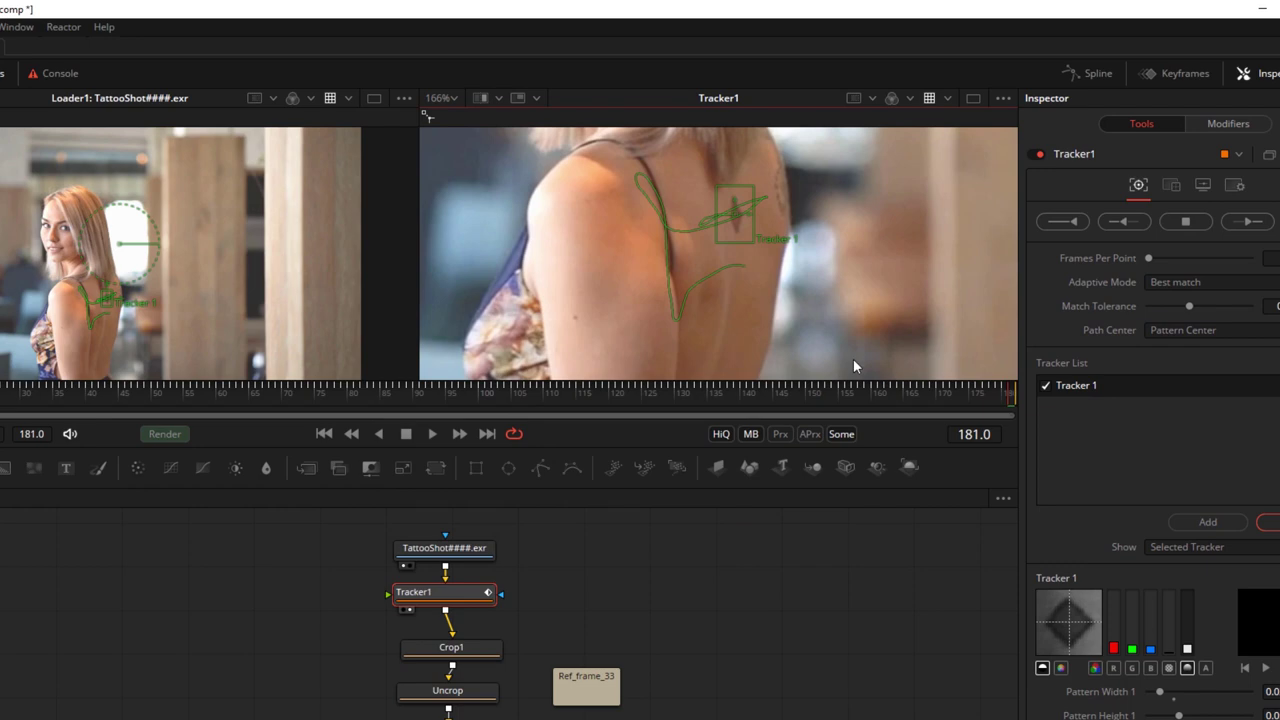
drag(976, 393, 556, 397)
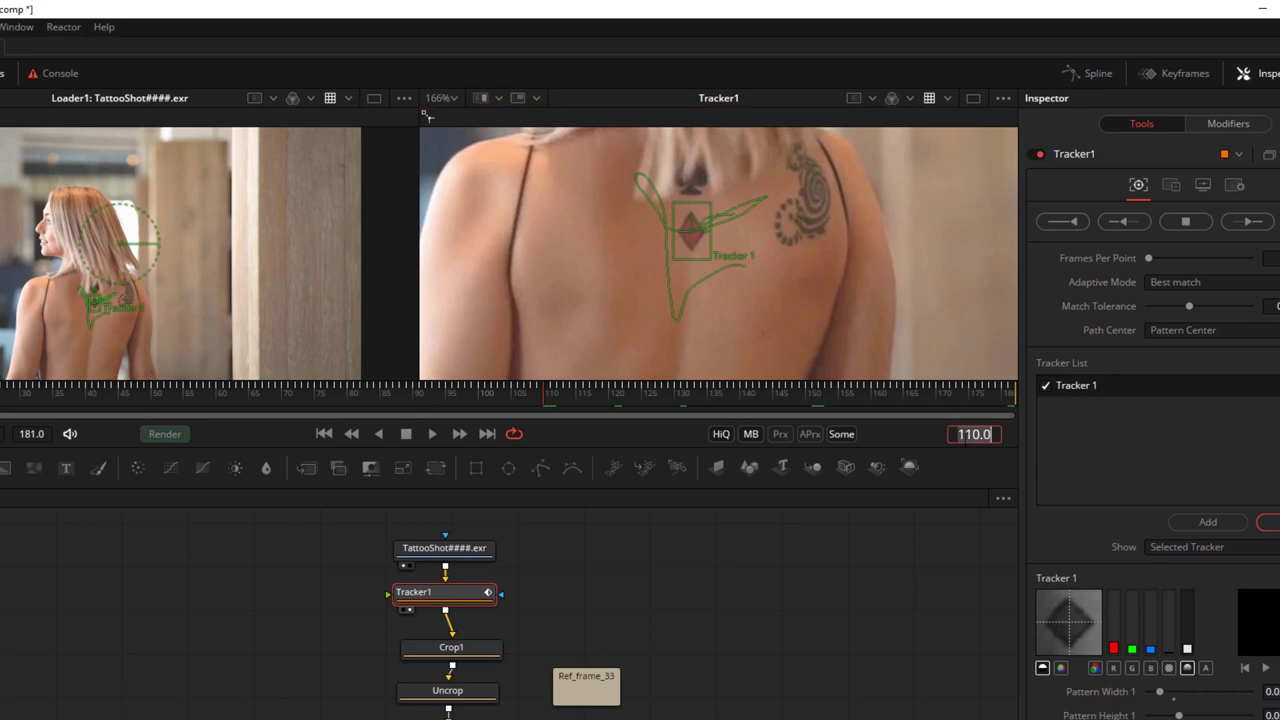
- At frame 33, show Tracker1's Operation settings, keeping the reference at Select time
text(33)
key(Return)
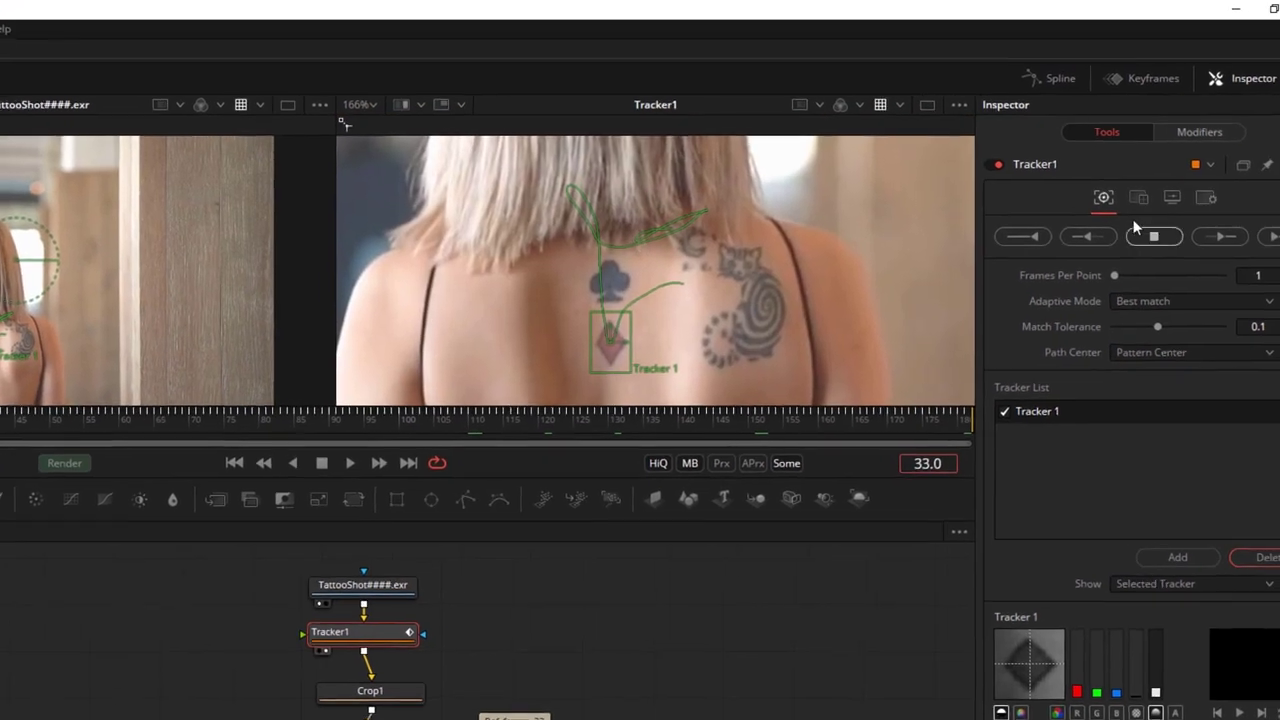
click(1139, 198)
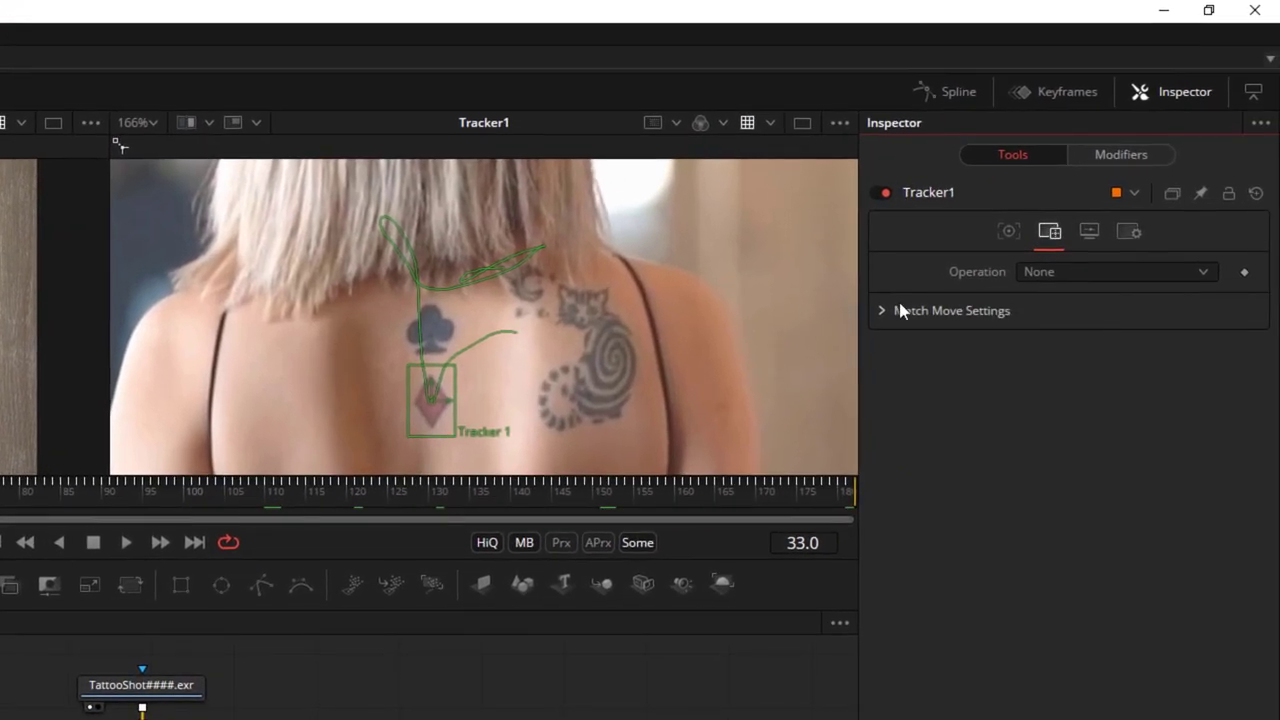
click(883, 313)
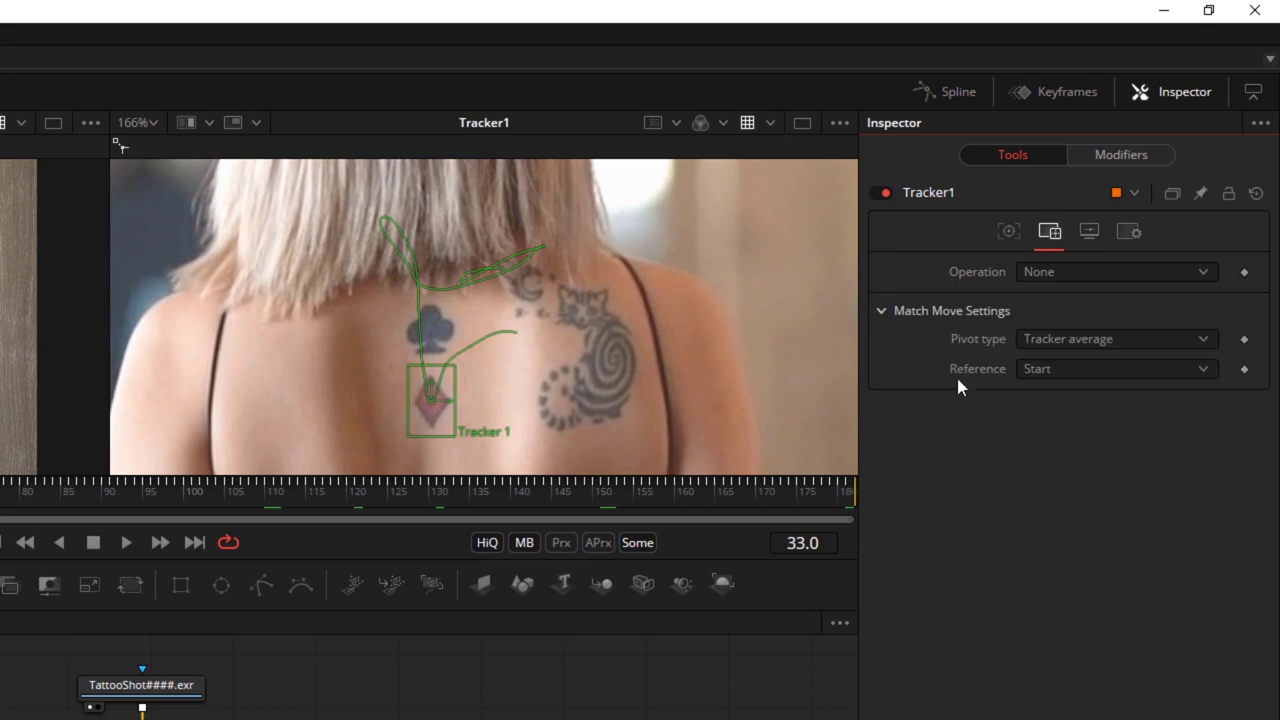
click(1098, 374)
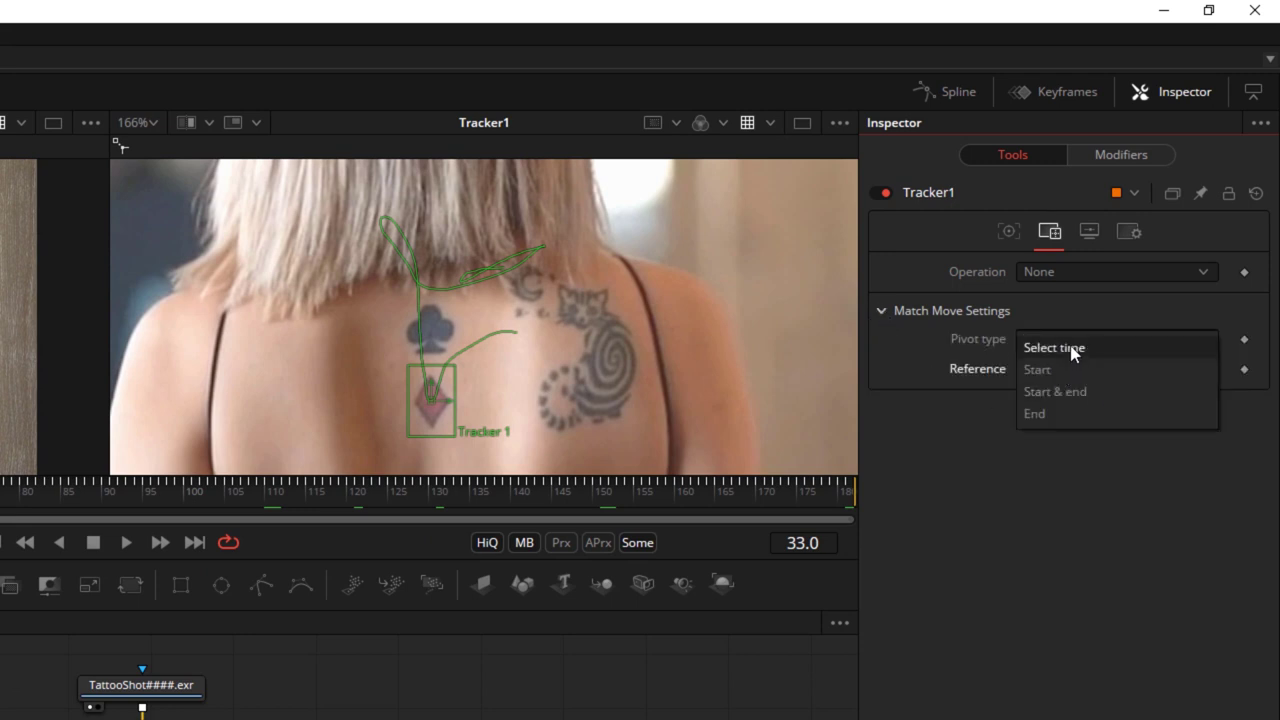
click(1069, 345)
- Set Operation to Match Move and Merge to BG only, with Rotation and Scaling unchecked
click(1064, 266)
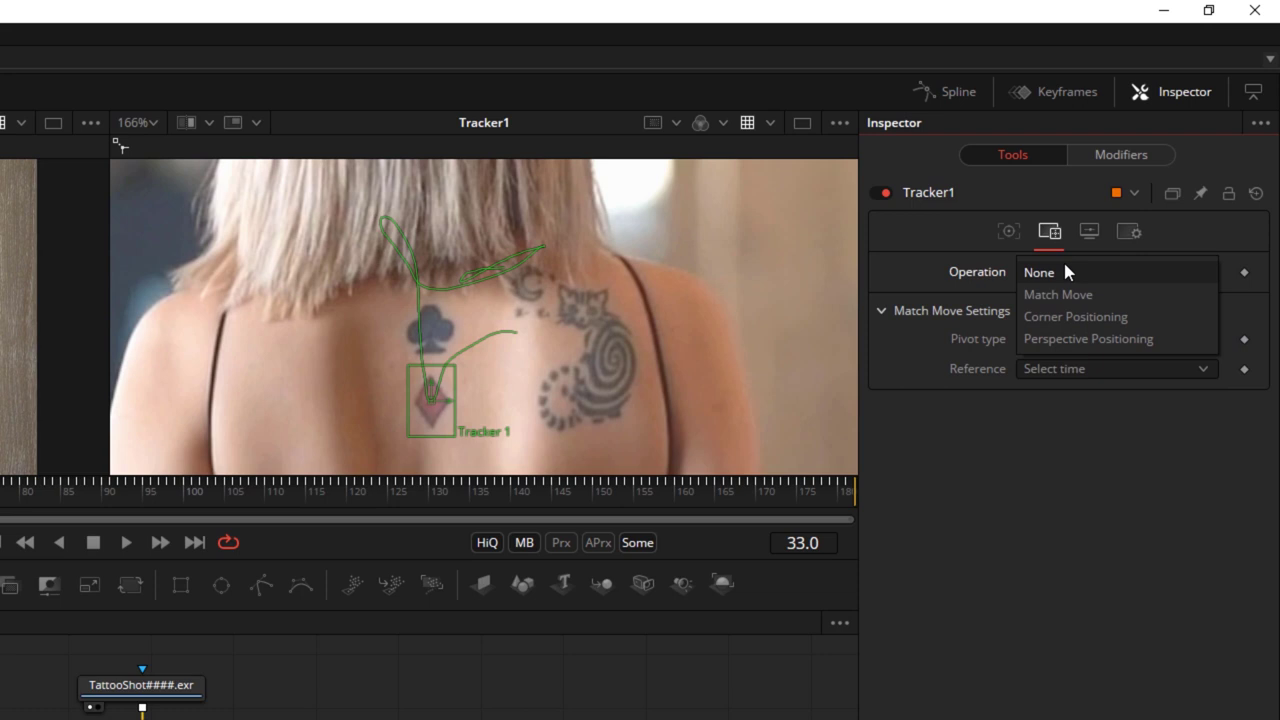
click(1080, 294)
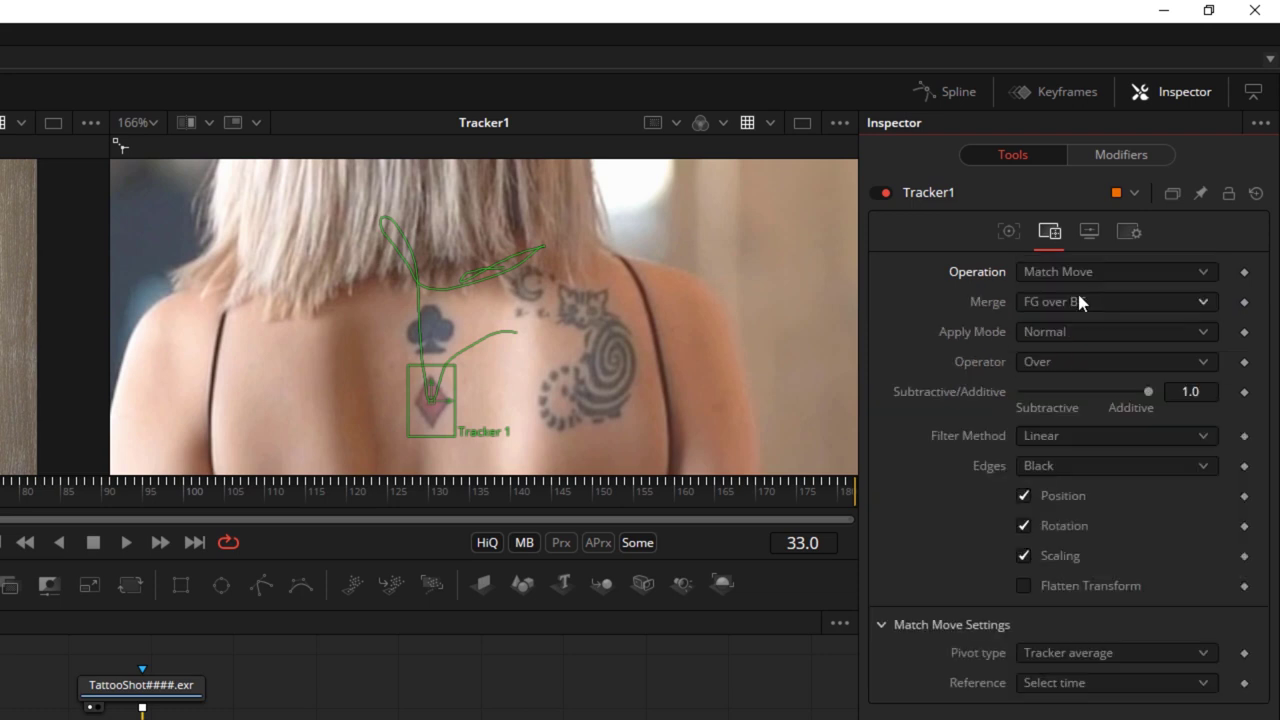
click(1078, 301)
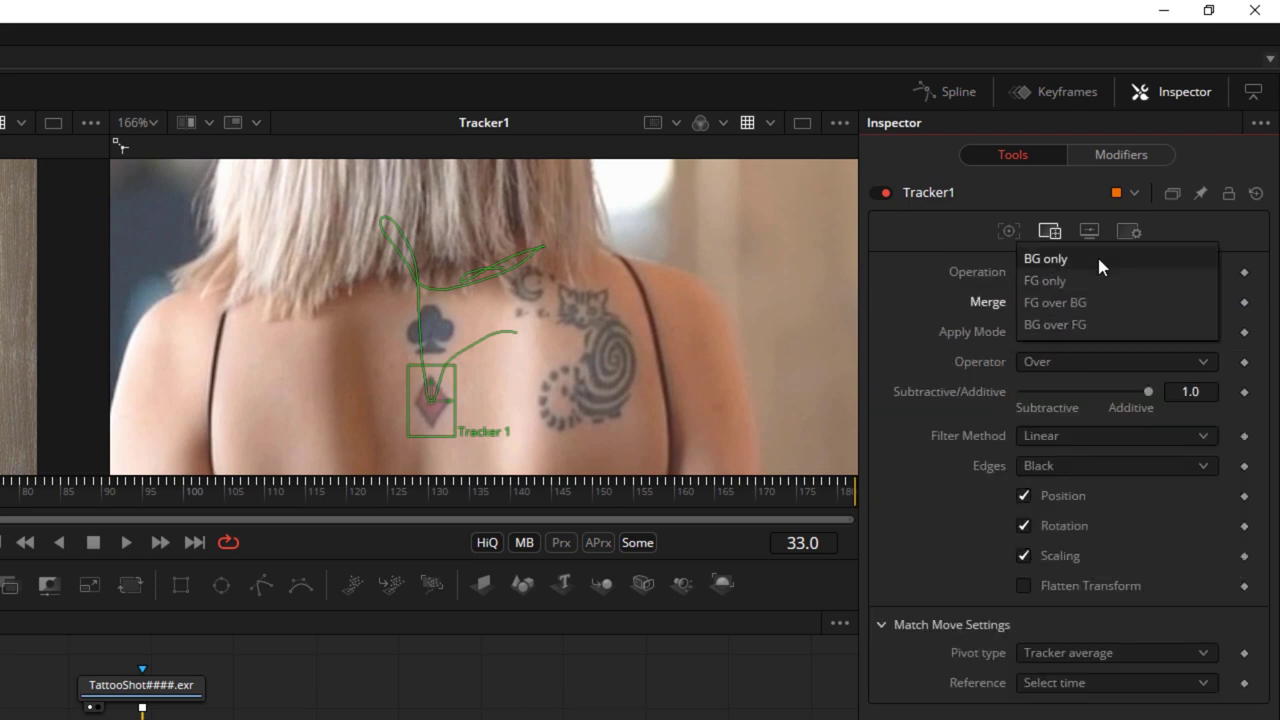
click(1098, 259)
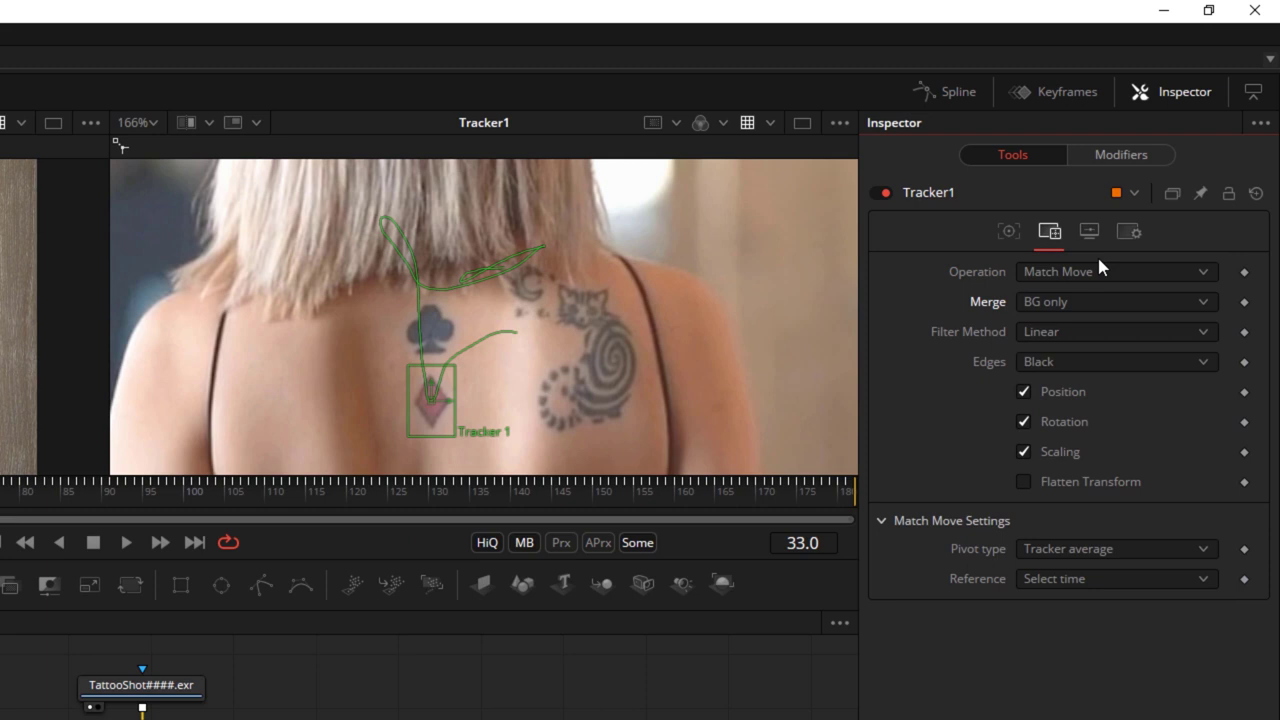
click(1024, 422)
click(1024, 451)
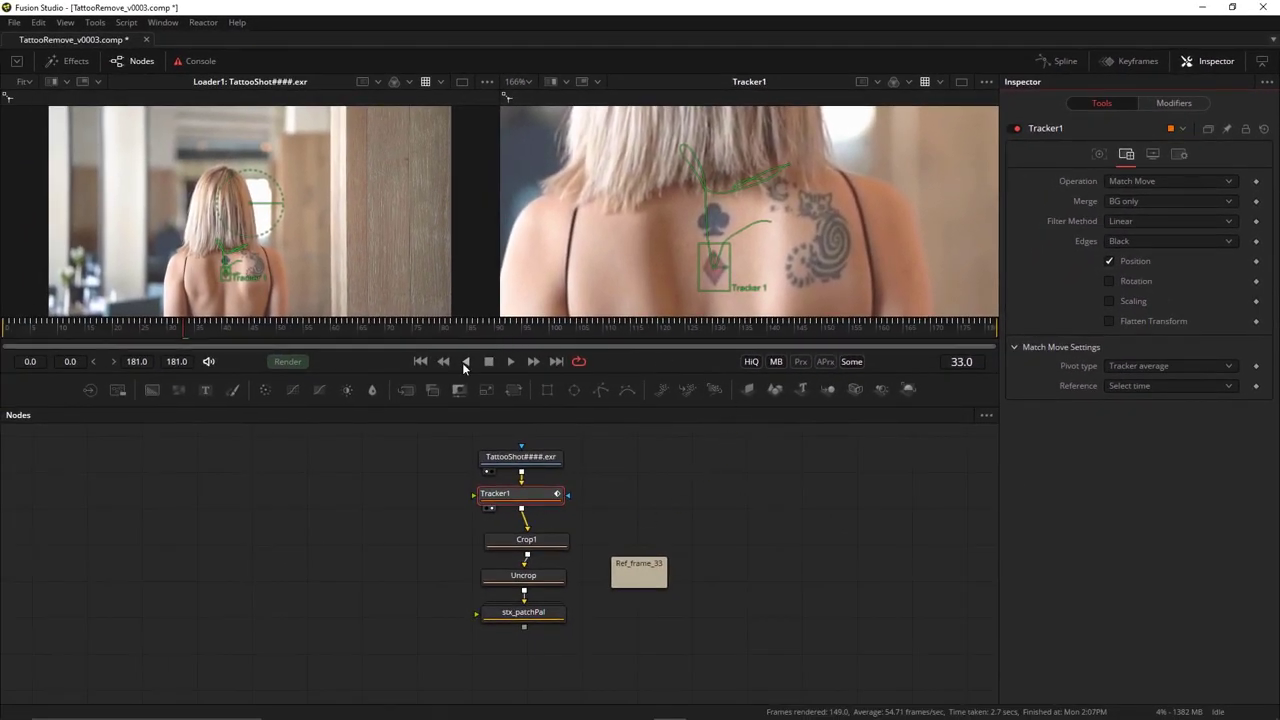
- Review the stabilization in reverse, show stx_patchPal at frame 33, and purge the memory cache
click(463, 364)
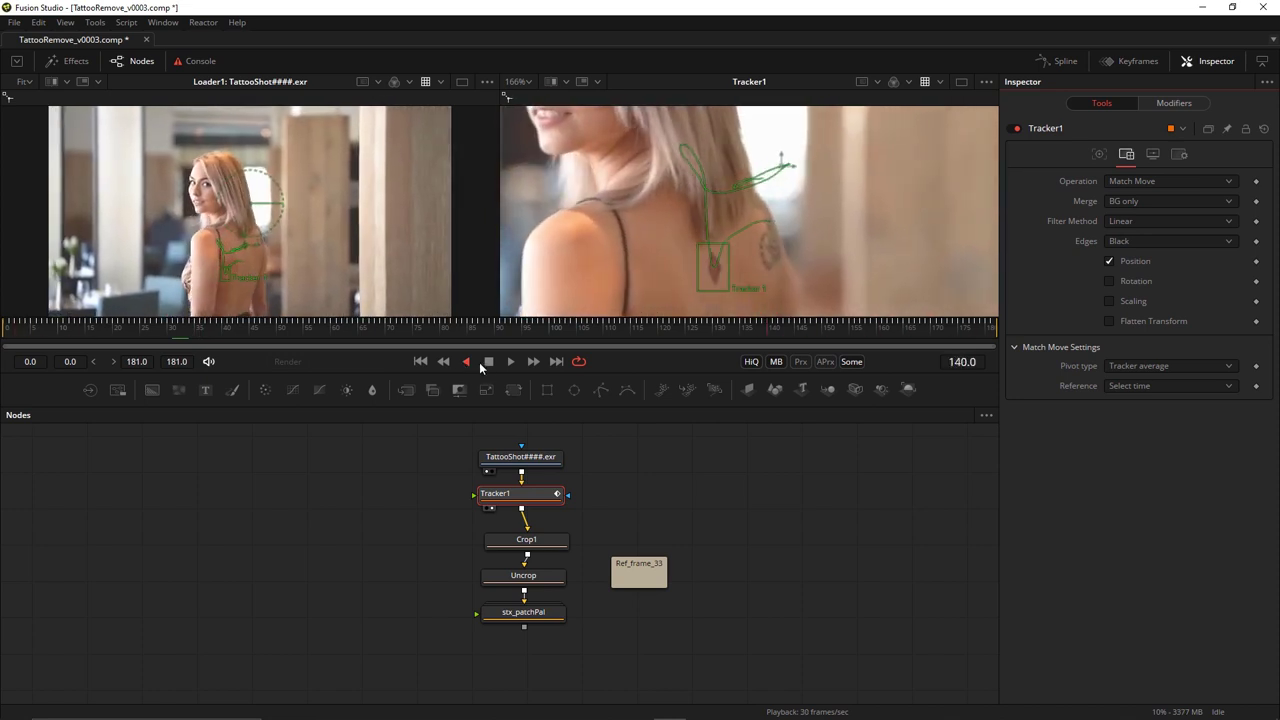
click(488, 362)
click(962, 362)
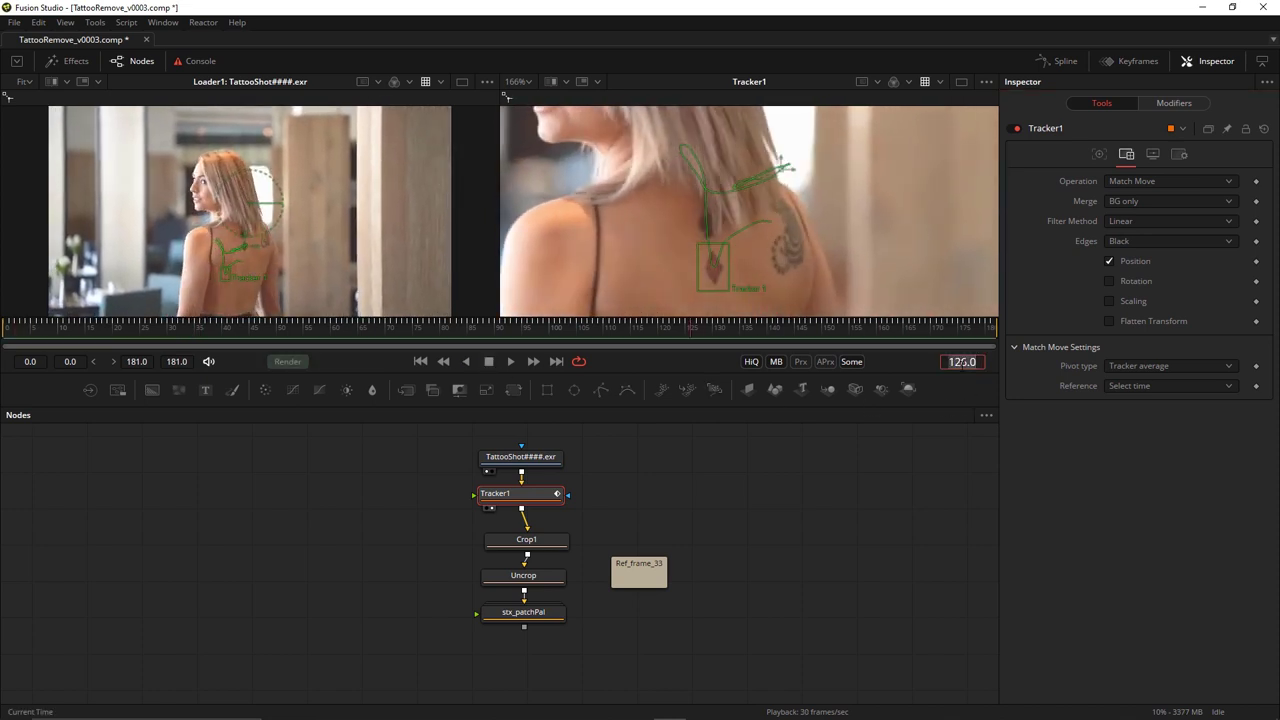
text(33)
key(Return)
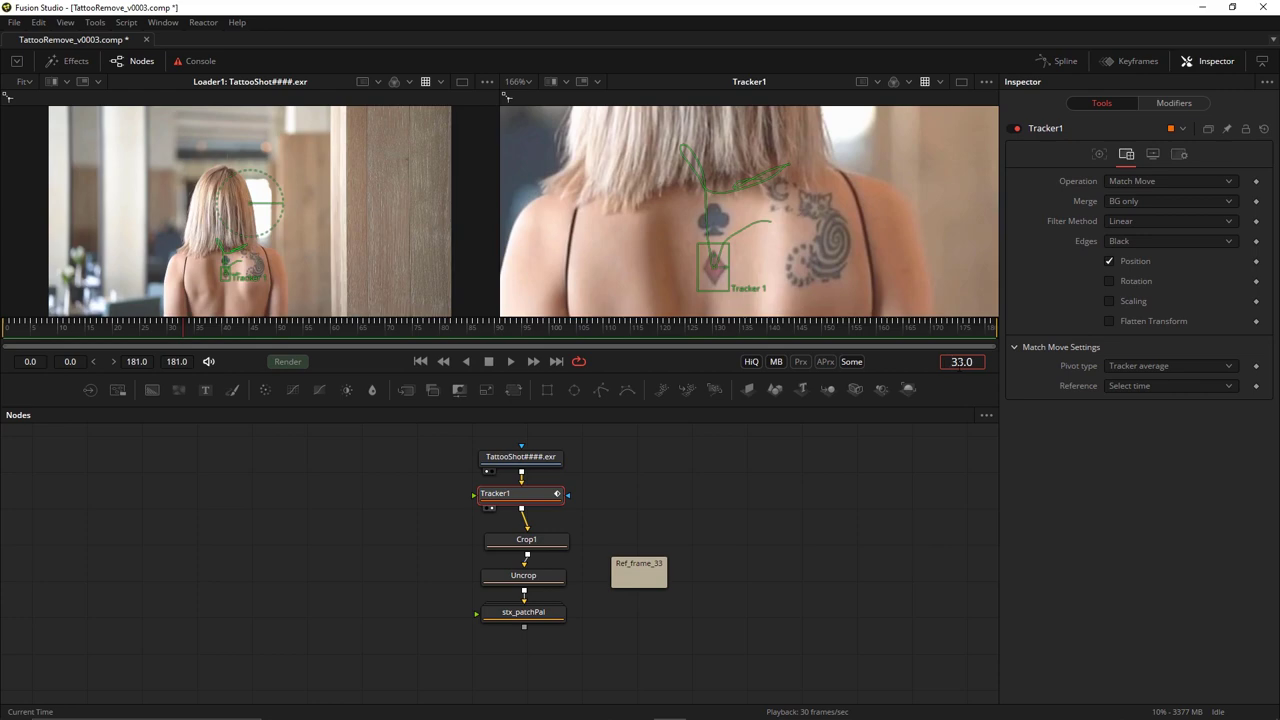
click(531, 614)
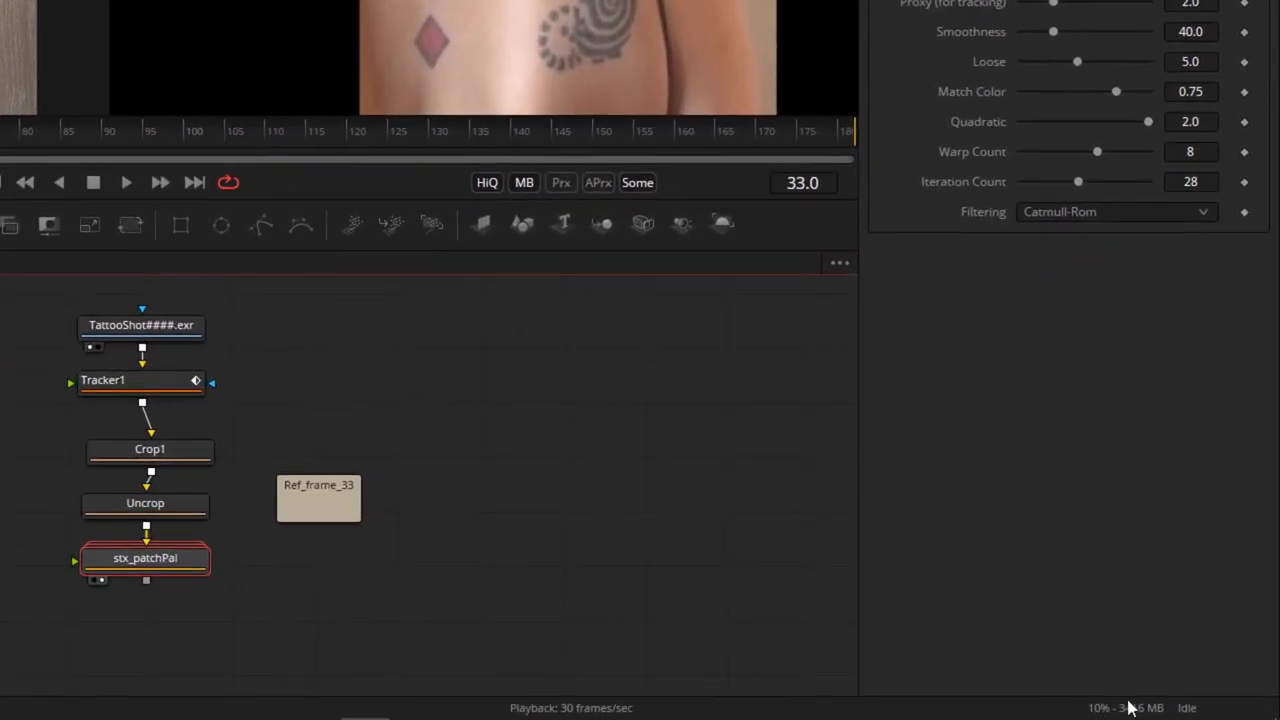
click(1129, 708)
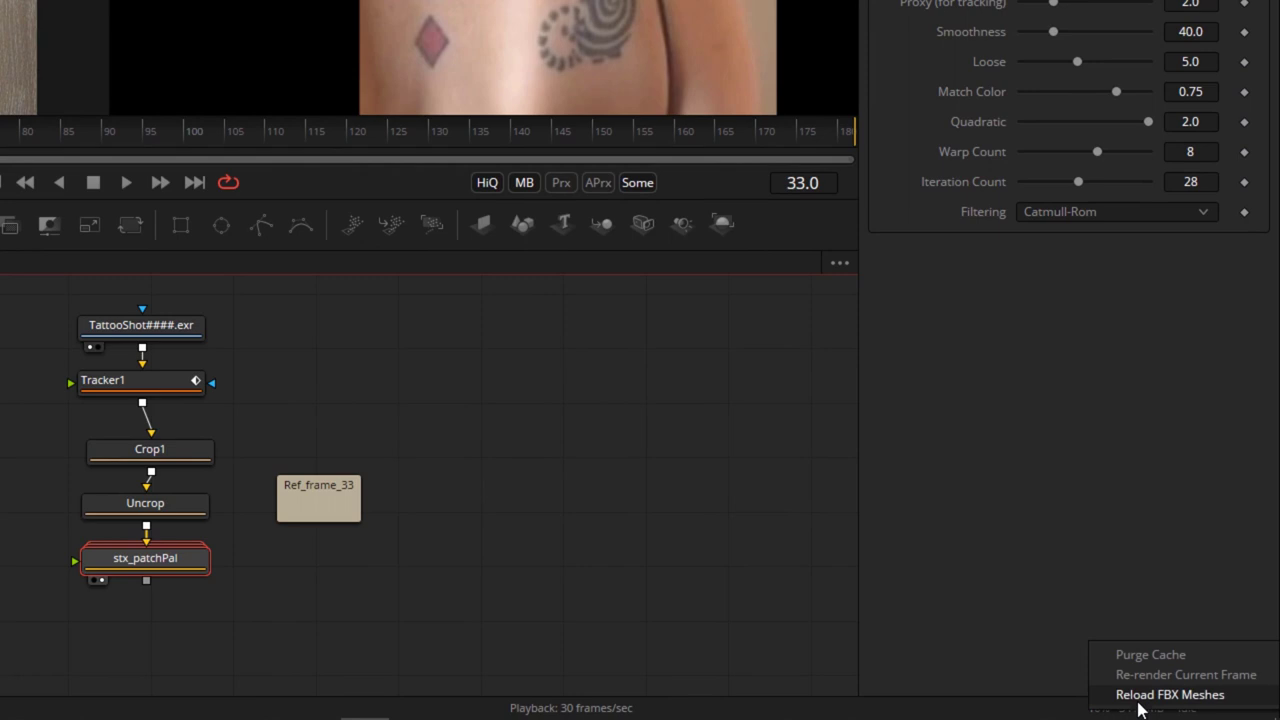
click(1142, 660)
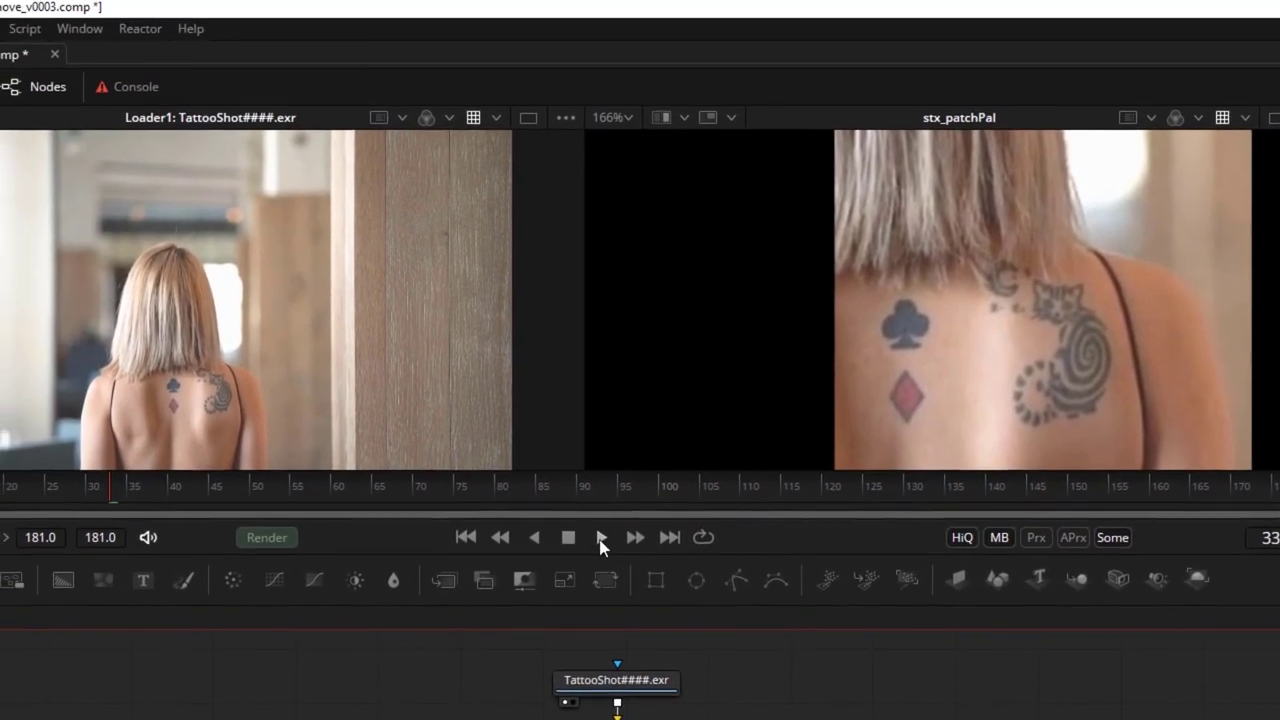
click(508, 463)
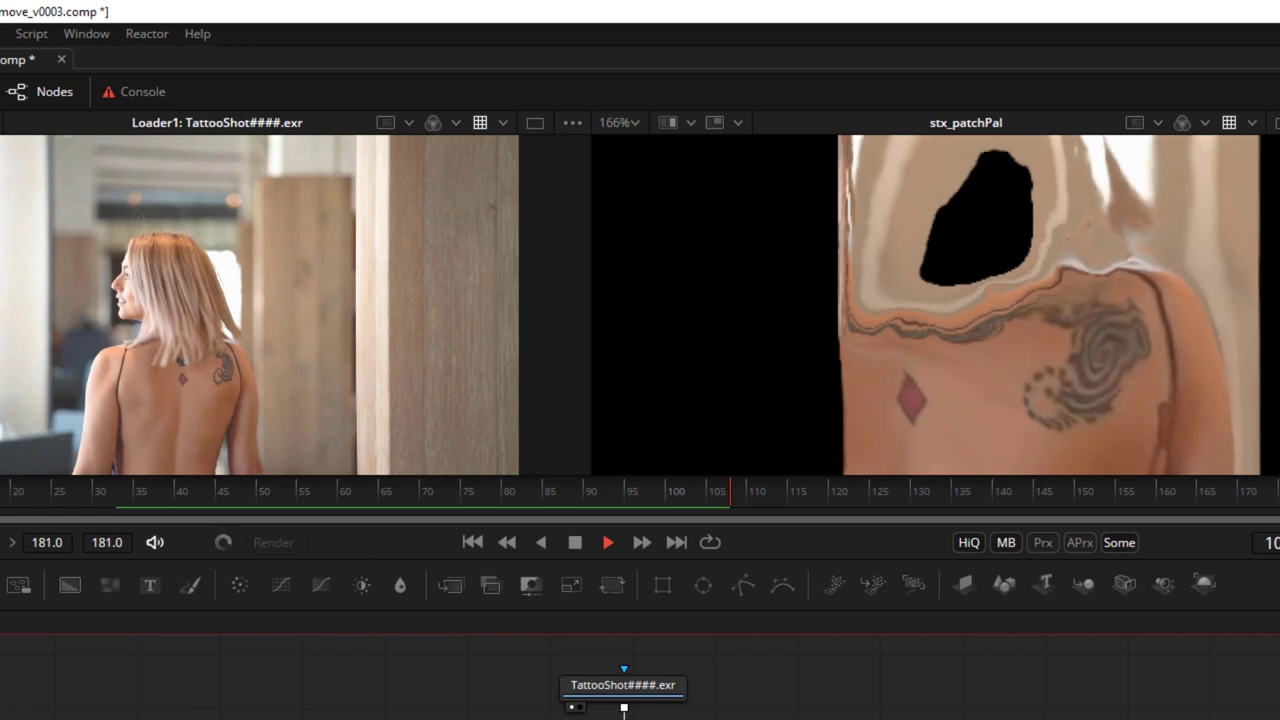
click(570, 549)
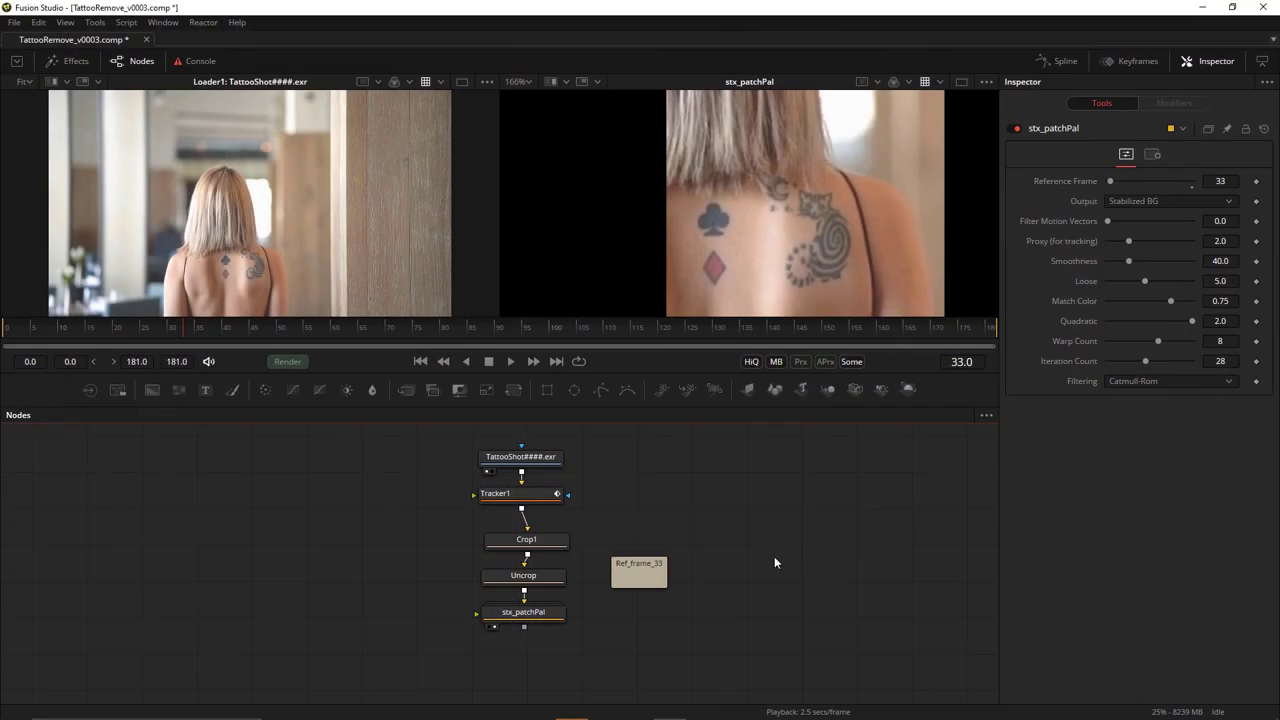
- Add a Polygon mask node using the 'pol' tool search
key(shift+space)
text(pol)
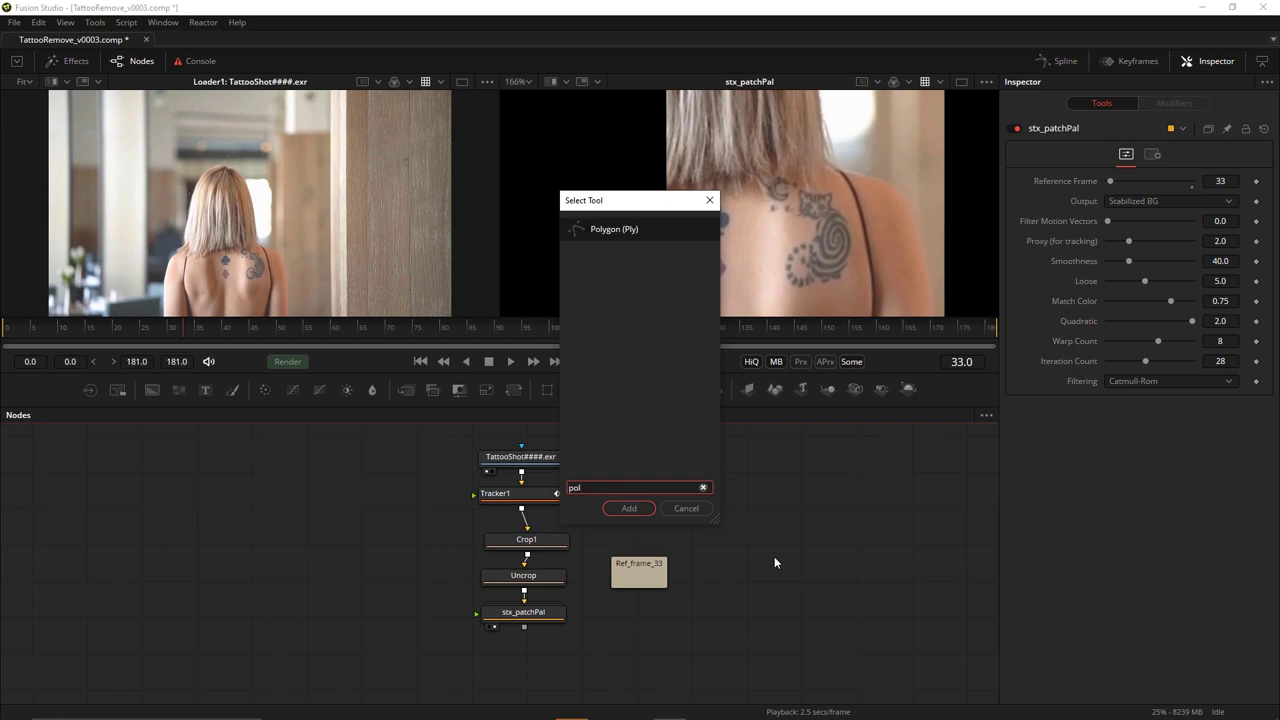
key(Return)
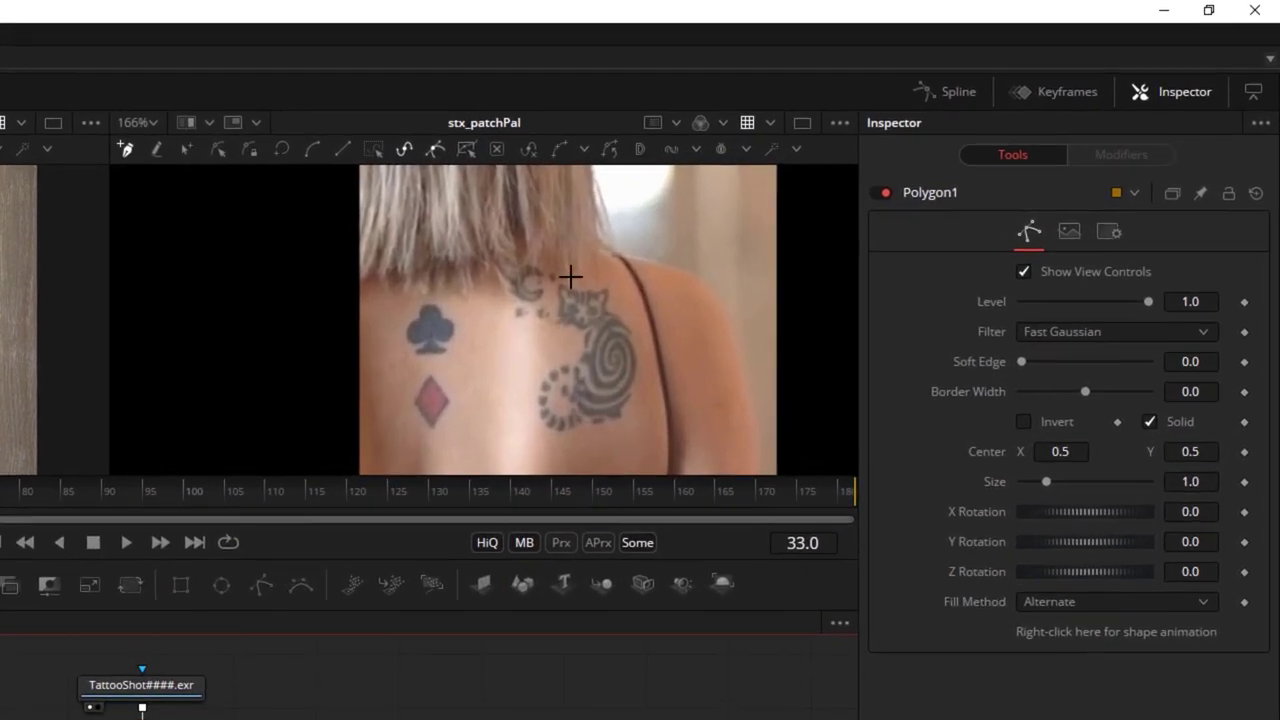
- Outline the cat-and-spiral tattoo with a closed six-point shape, pulling the lower points slightly down
click(577, 280)
click(640, 334)
click(617, 436)
click(519, 418)
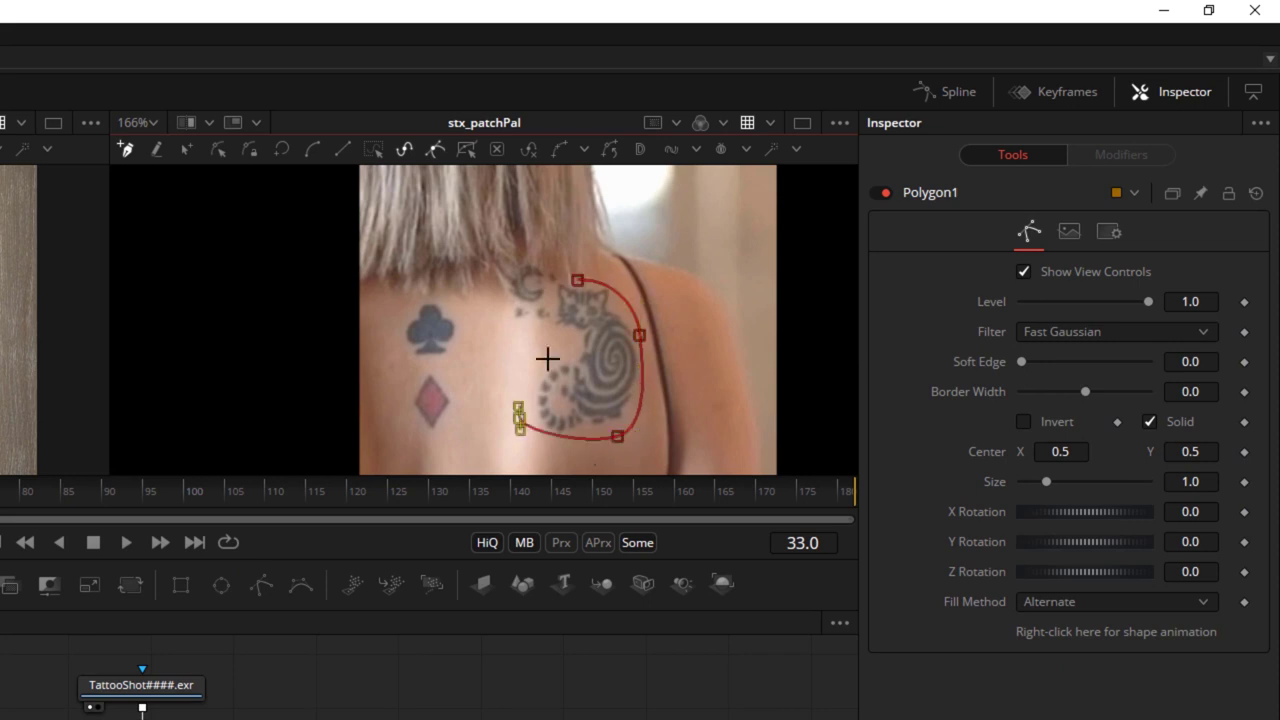
click(552, 344)
click(547, 289)
click(577, 280)
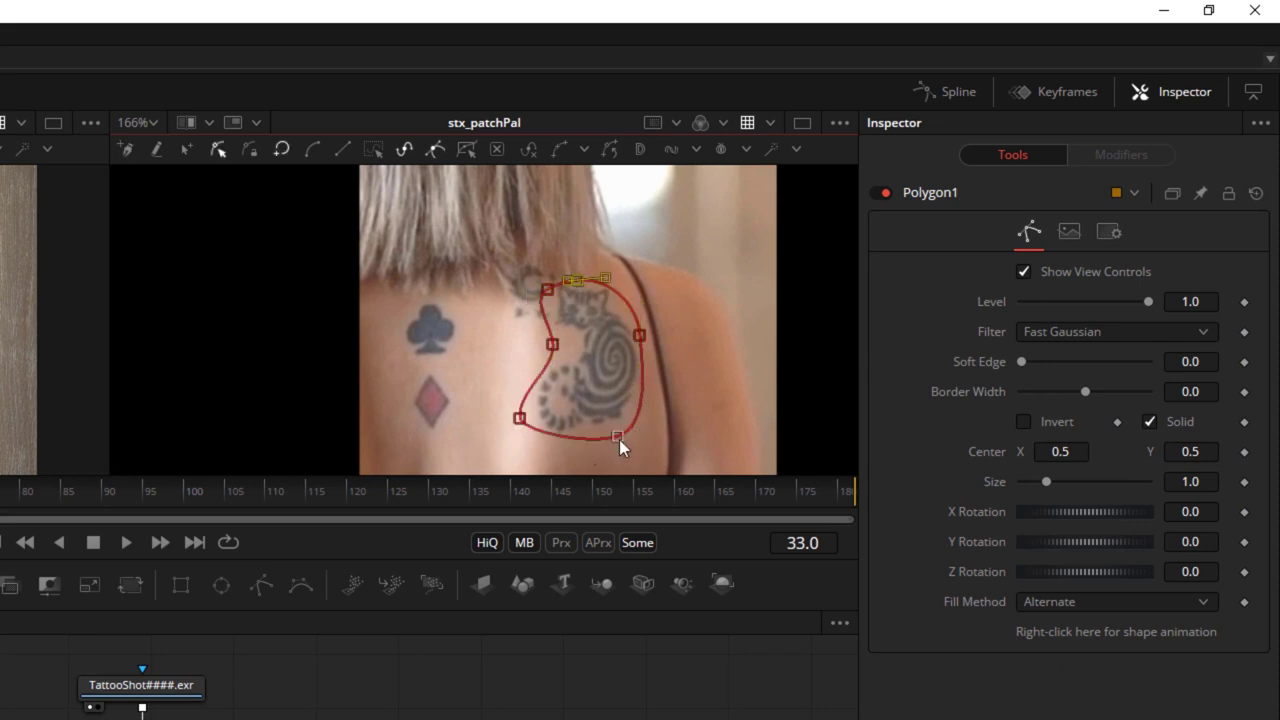
drag(619, 439, 623, 445)
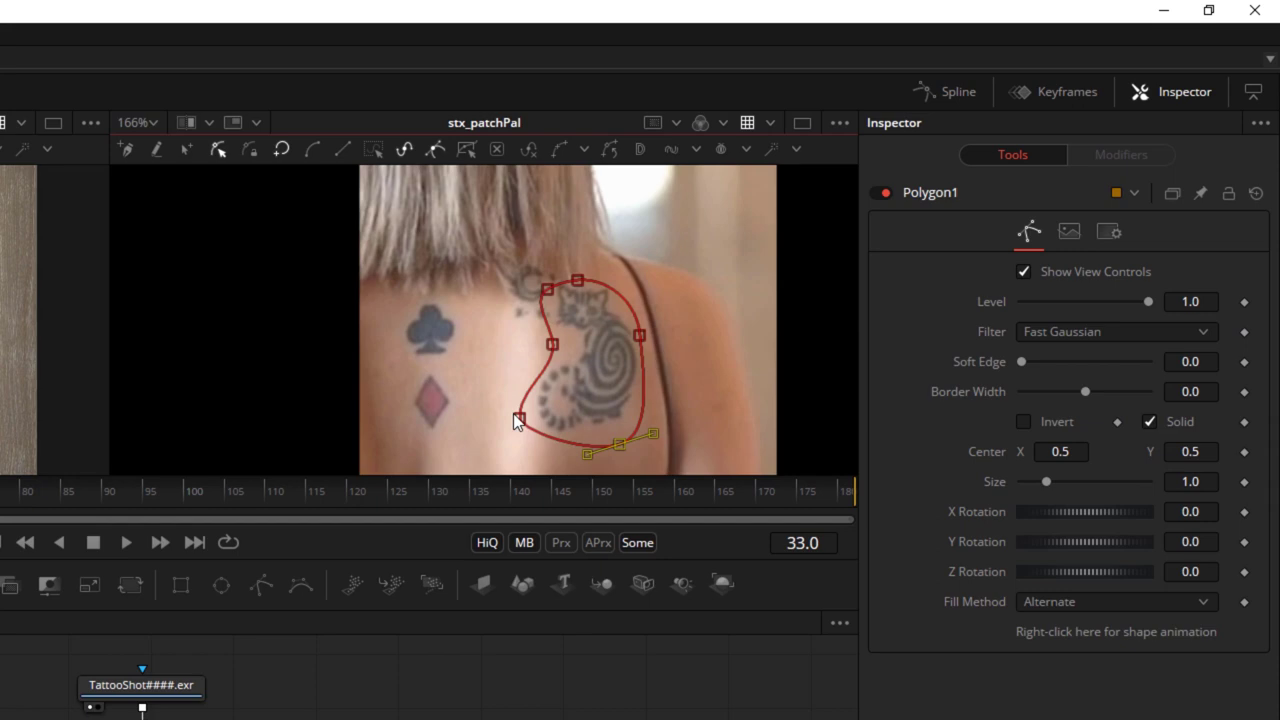
drag(524, 433, 526, 440)
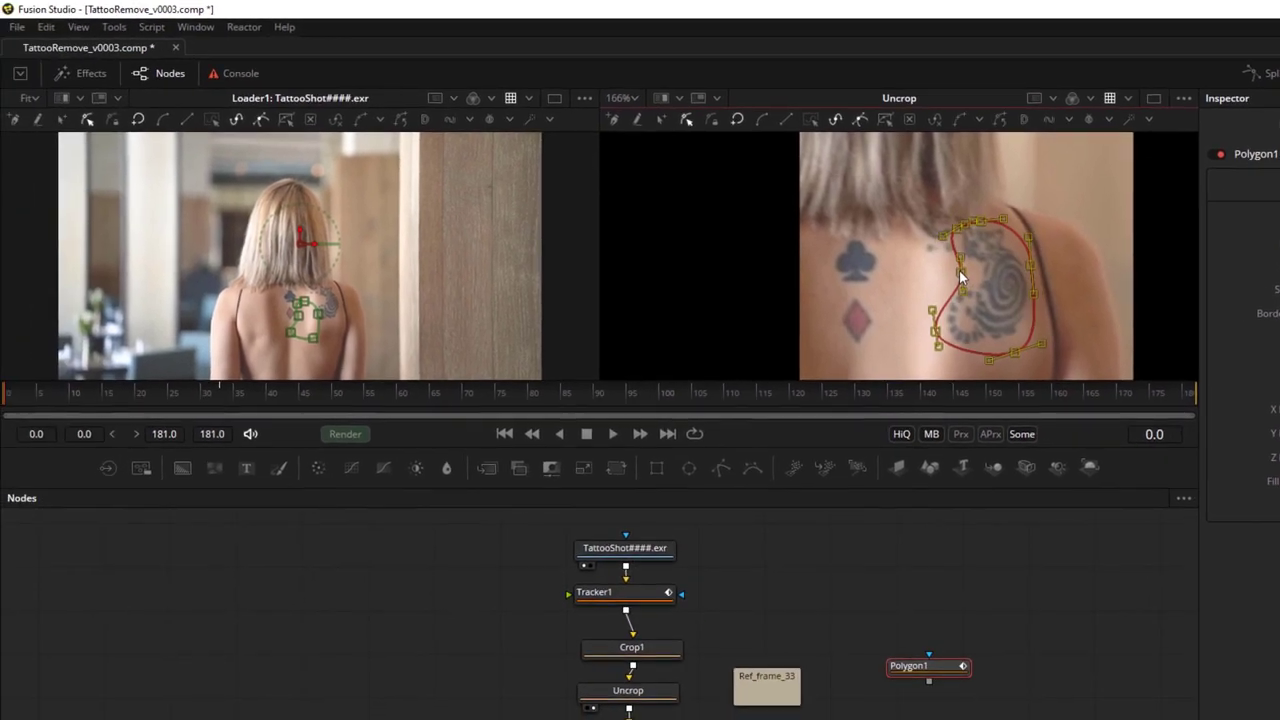
- Shift and refit Polygon1's points onto the tattoo at frames 144 and 116
click(755, 312)
drag(362, 400, 603, 451)
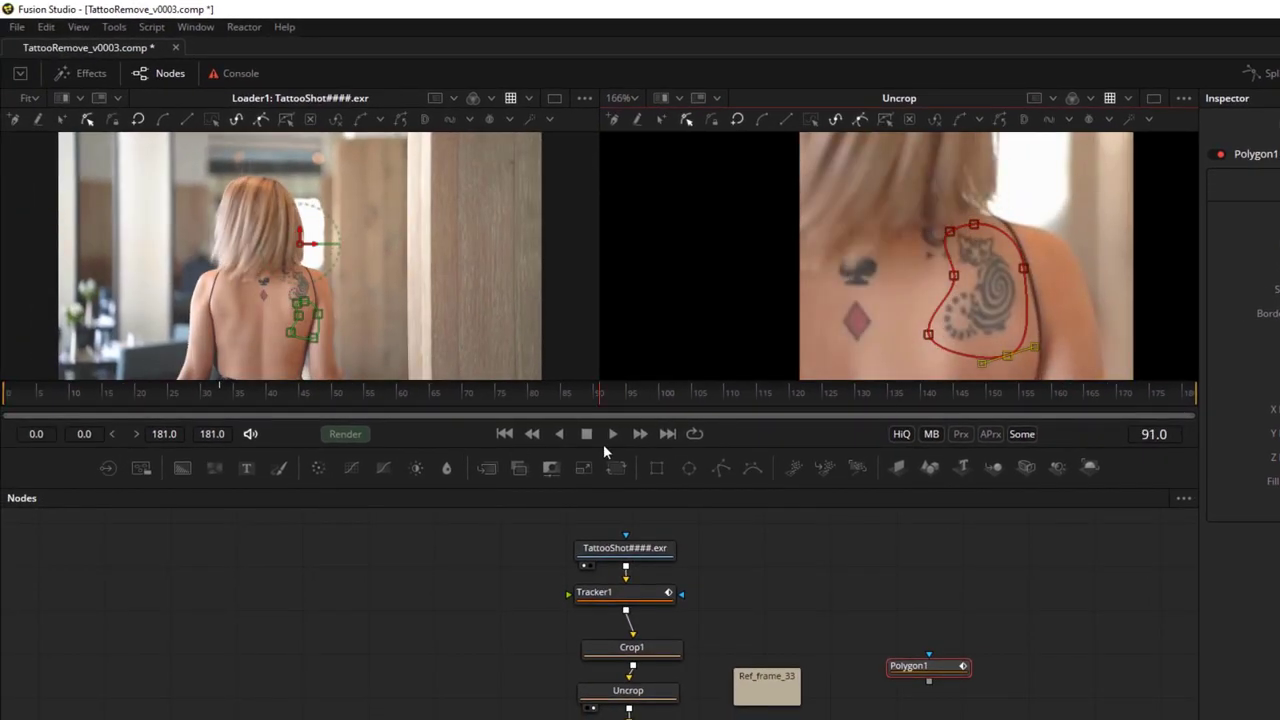
drag(600, 395, 945, 436)
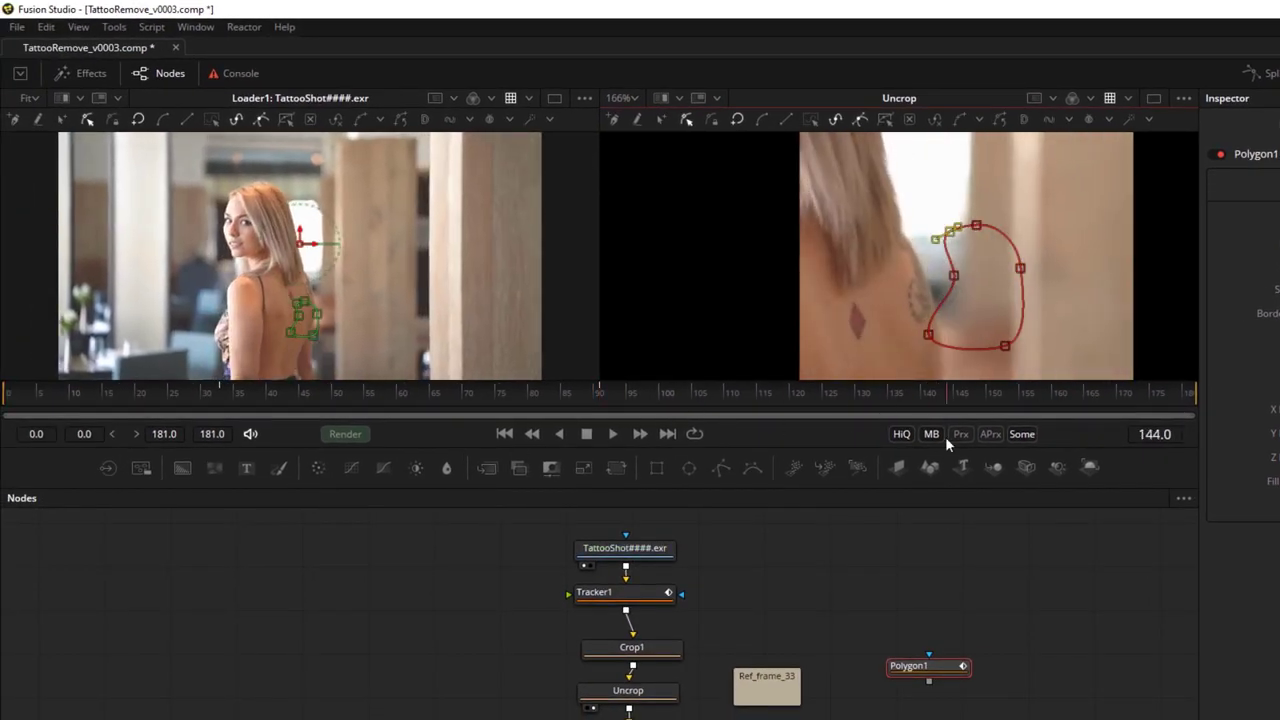
drag(1020, 268, 921, 272)
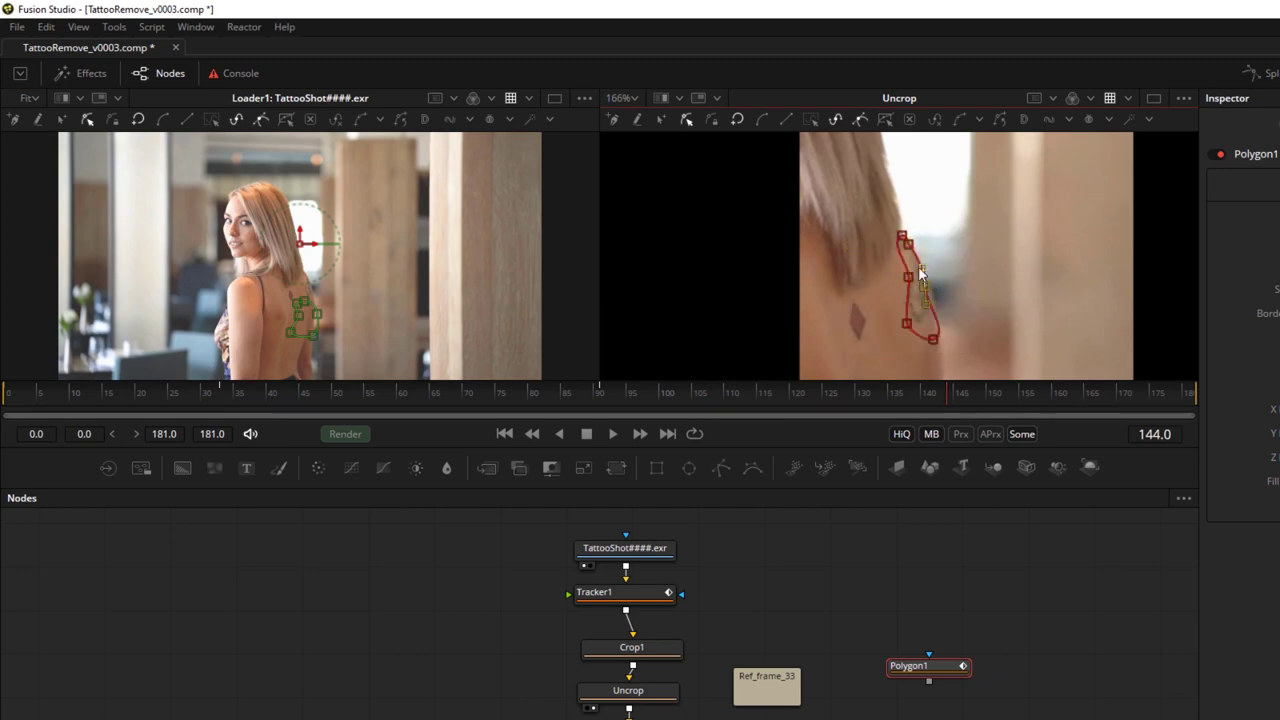
drag(948, 393, 764, 395)
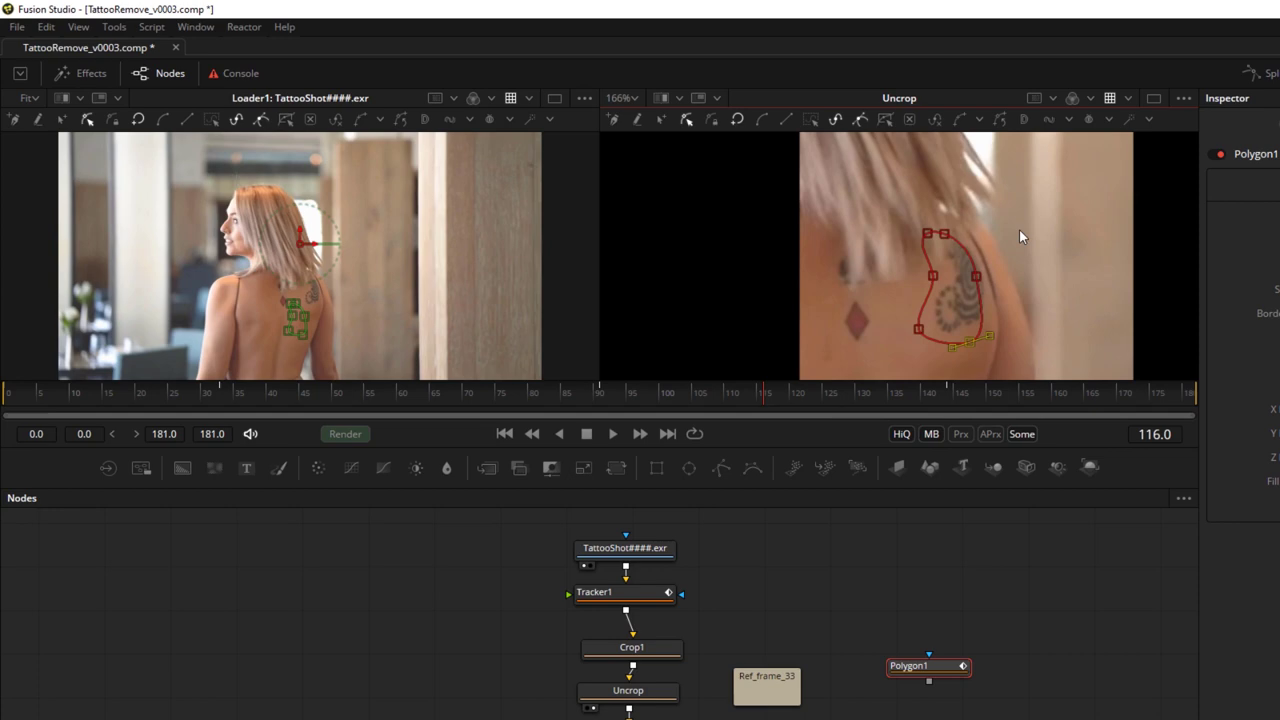
drag(938, 283, 934, 280)
click(934, 280)
- Check the mask across the remaining frames, then return to frame 33
drag(764, 395, 1191, 428)
drag(914, 357, 896, 338)
drag(1120, 397, 547, 397)
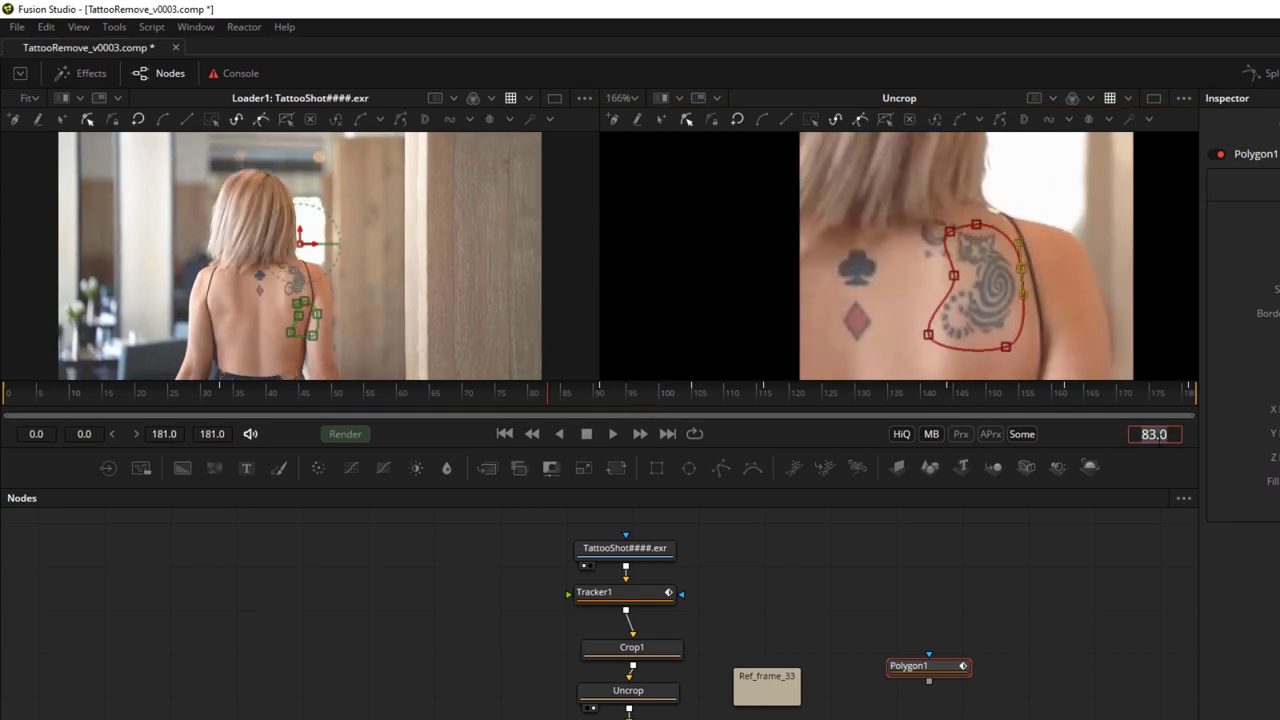
text(33)
key(Return)
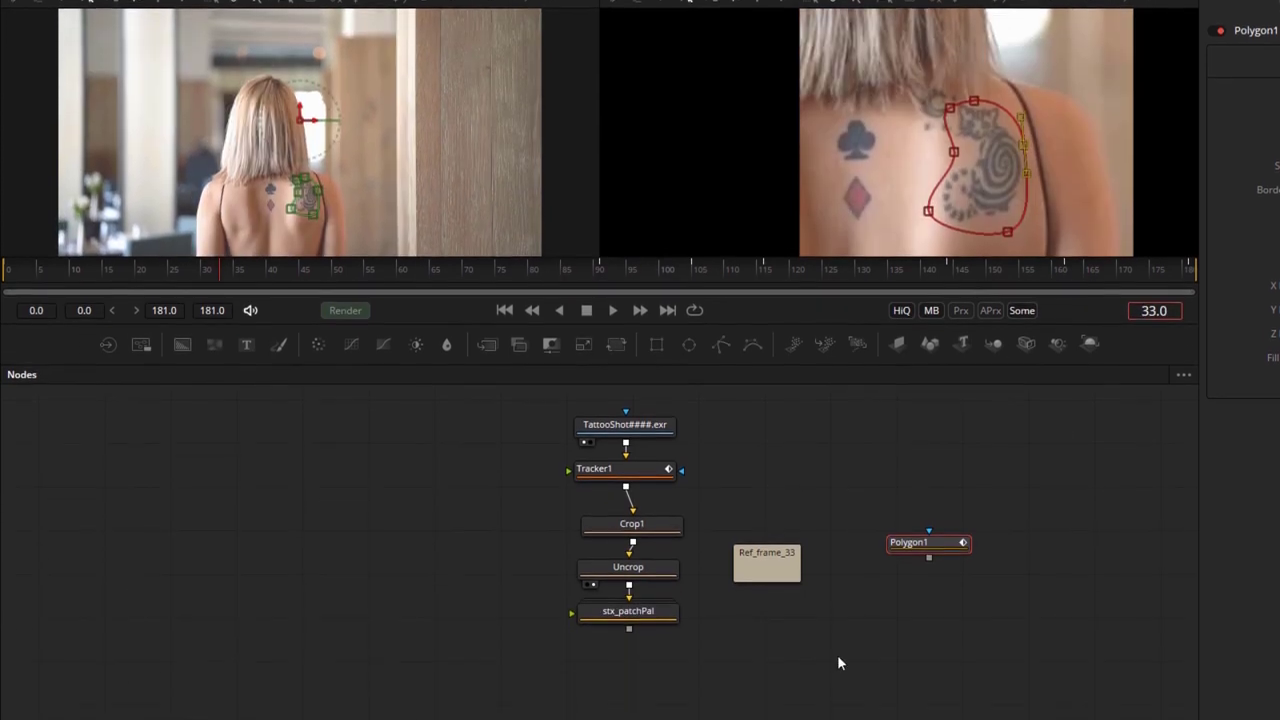
scroll(750, 590, down, 3)
drag(606, 500, 601, 620)
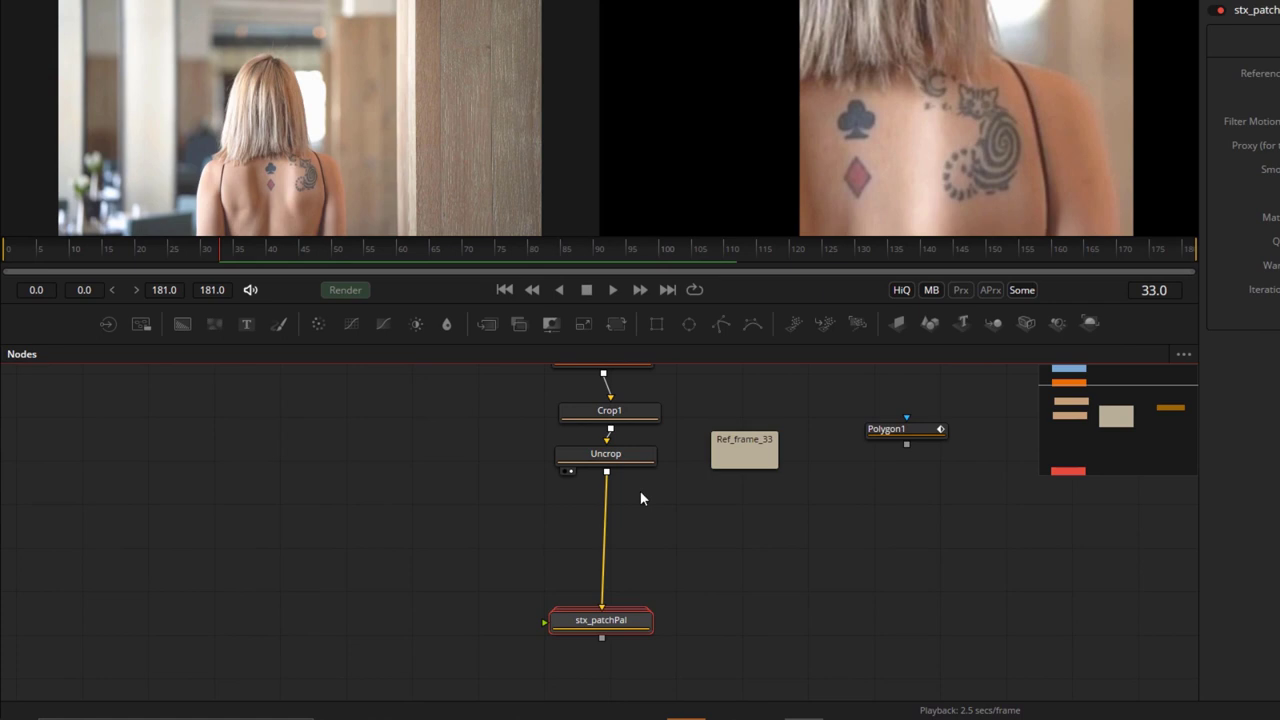
key(shift+space)
text(matte)
key(Return)
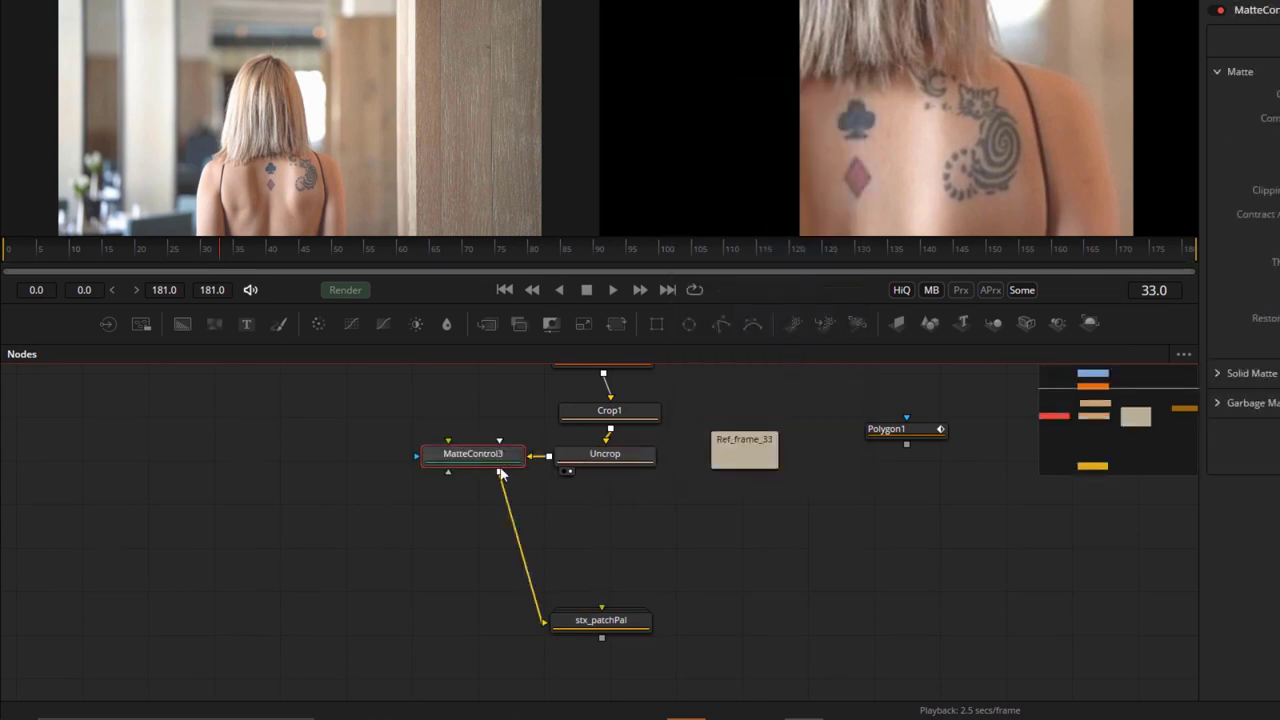
drag(481, 471, 621, 565)
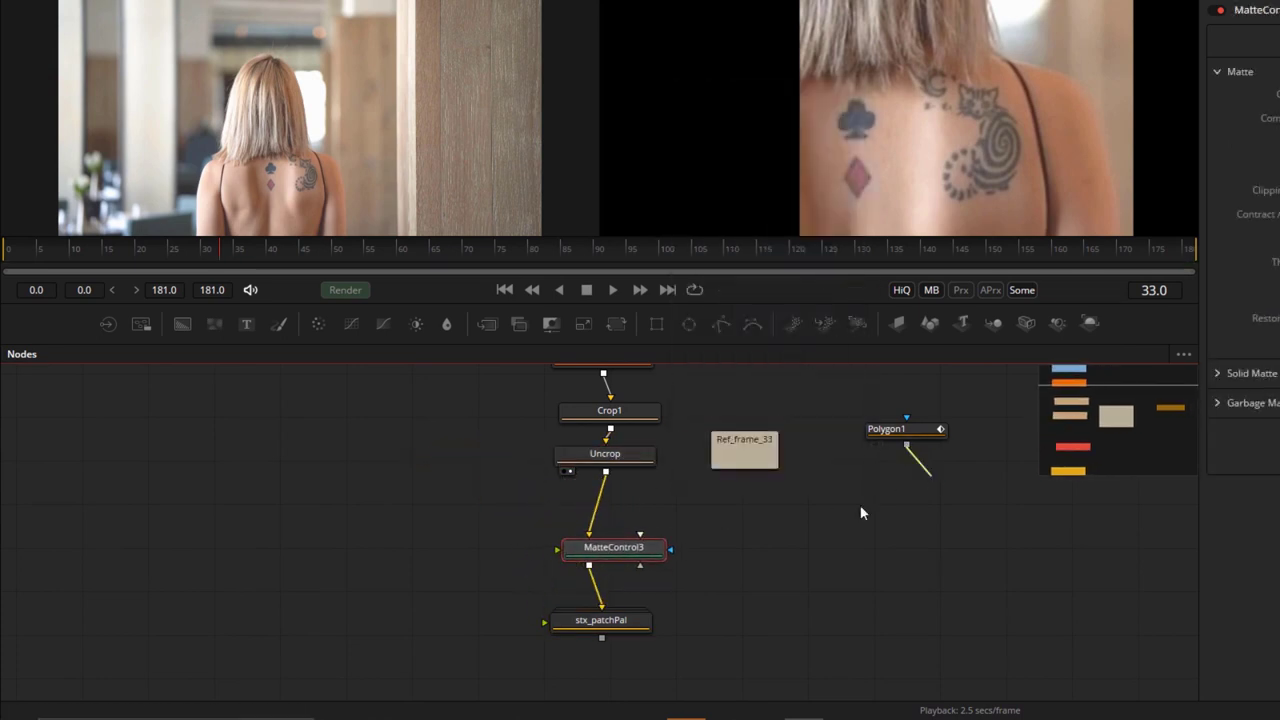
drag(861, 512, 650, 556)
click(701, 582)
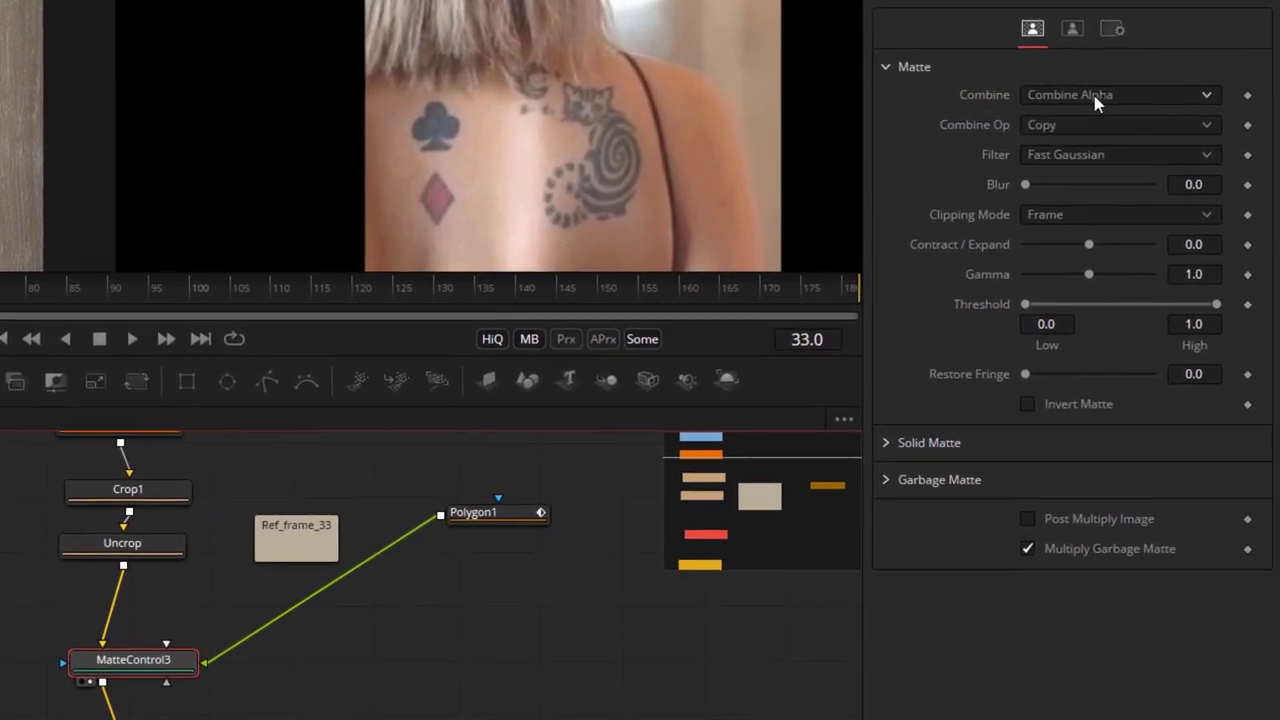
click(1092, 97)
click(1092, 97)
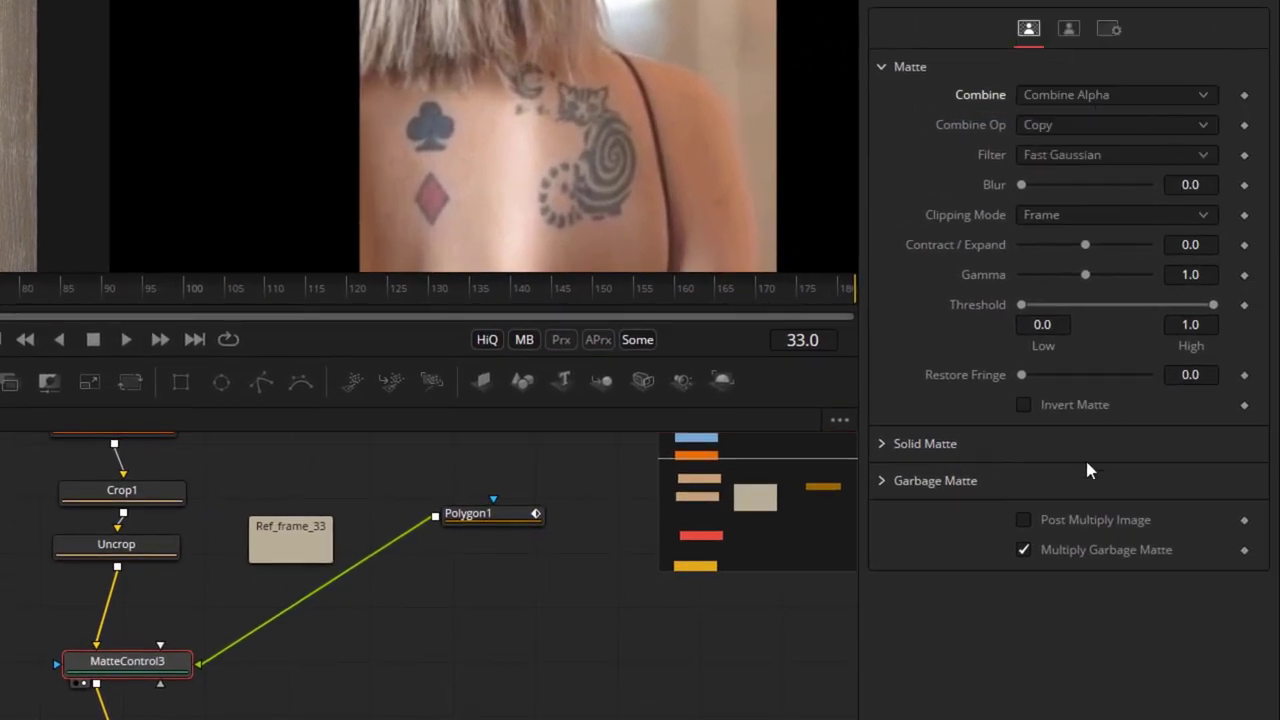
click(1025, 518)
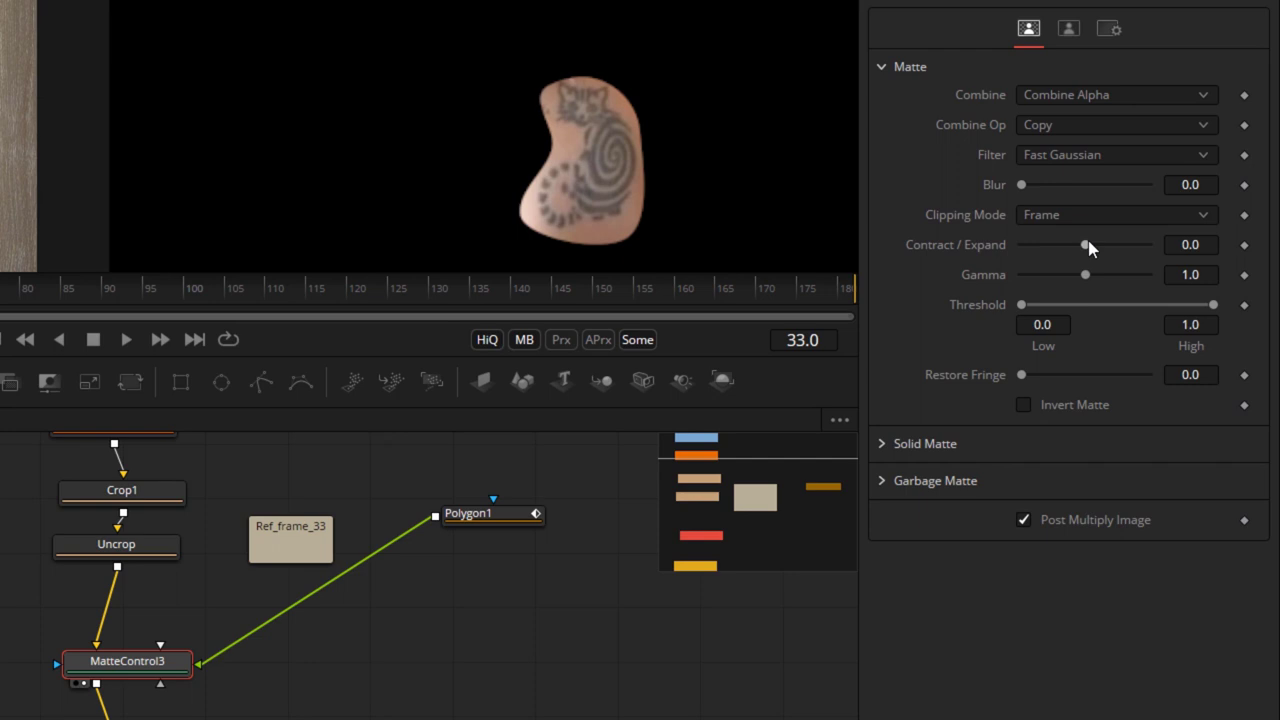
drag(1088, 246, 1123, 246)
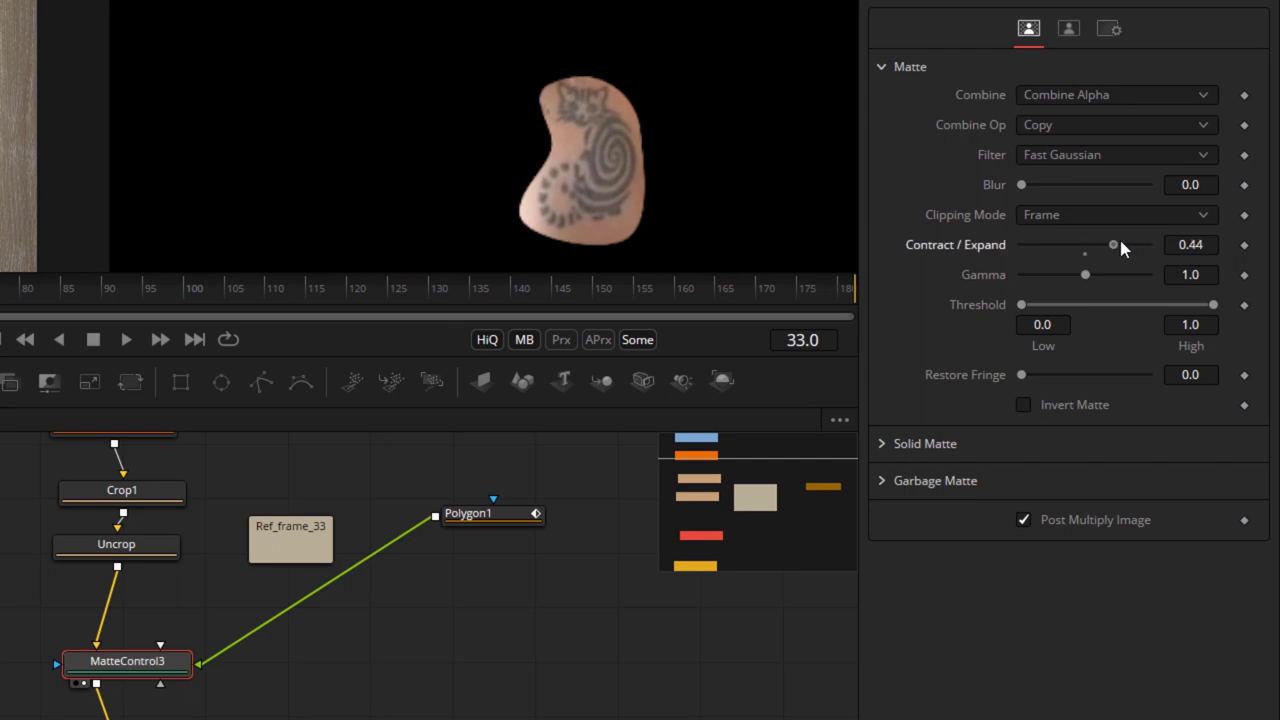
click(1082, 255)
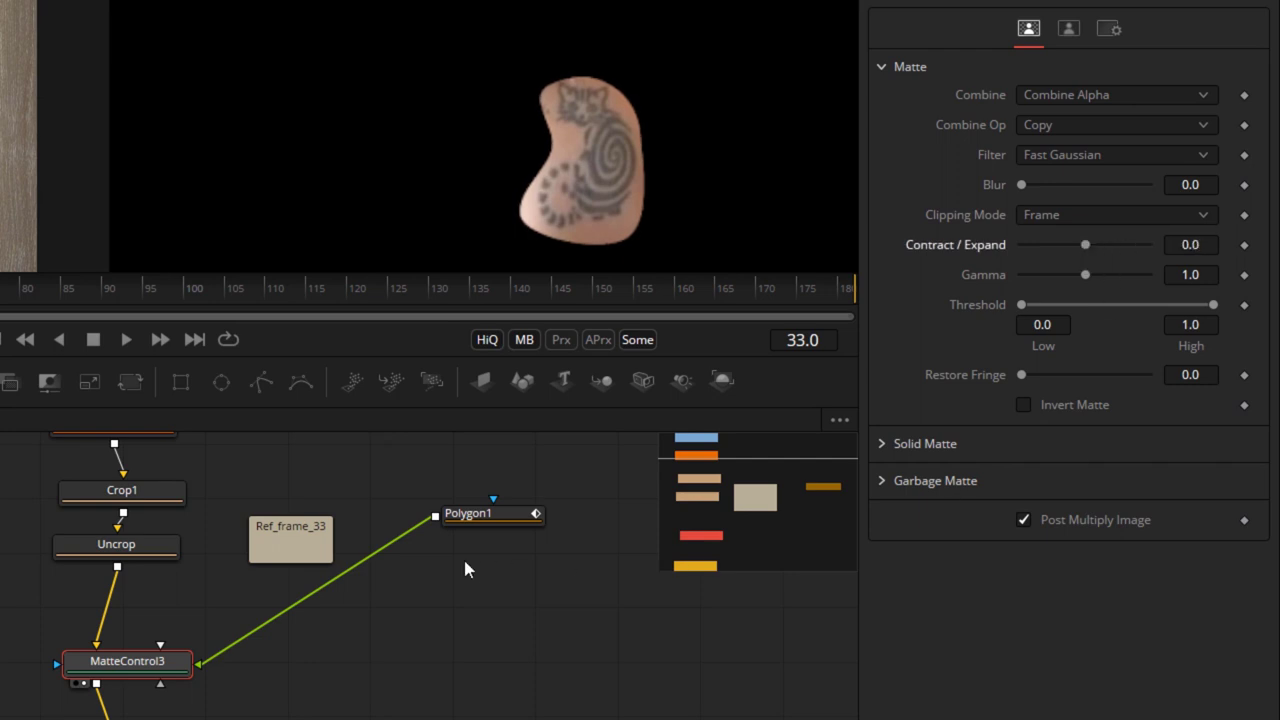
- Widen Polygon1's border width to 0.076
click(469, 530)
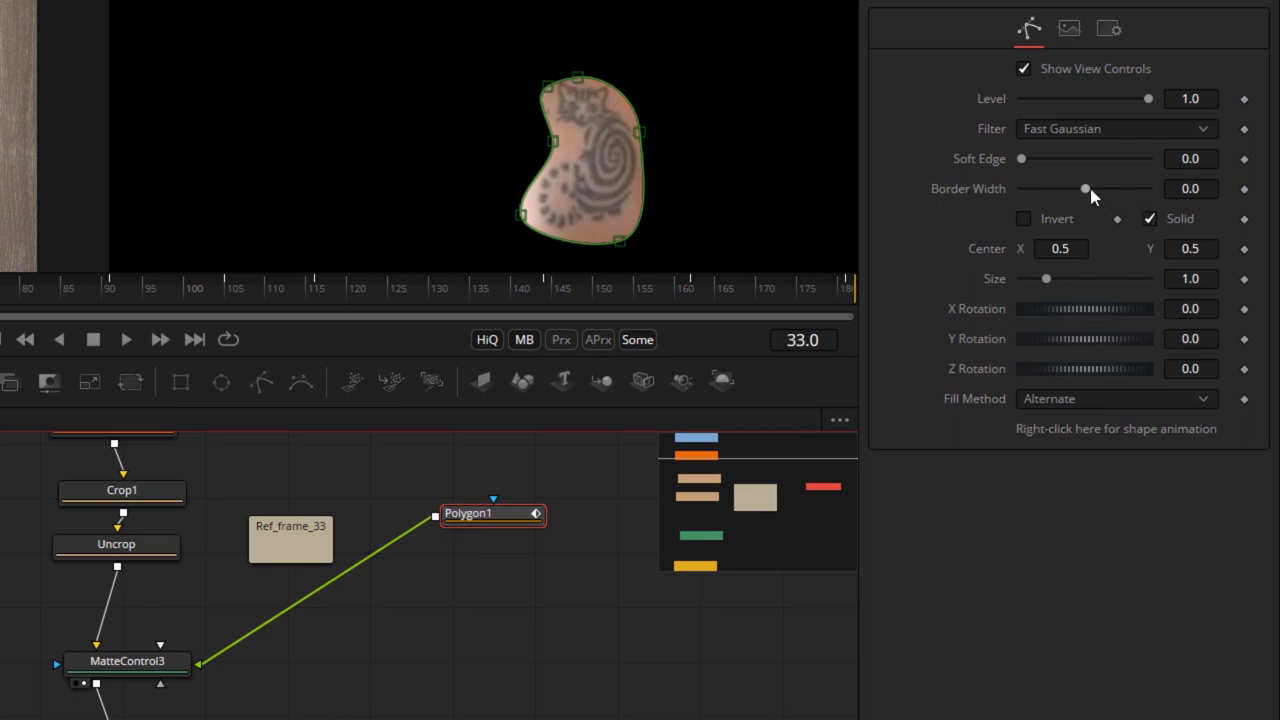
drag(1086, 189, 1114, 189)
drag(779, 166, 750, 153)
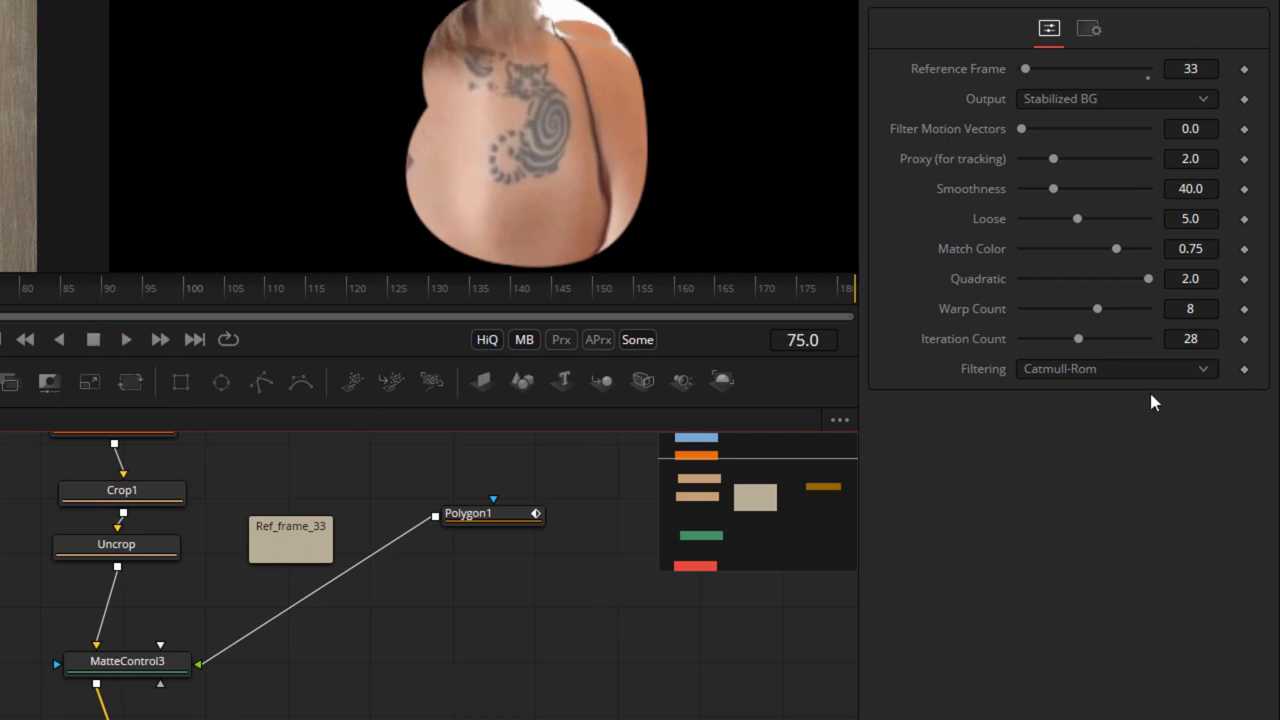
- At frame 33, narrow Polygon1's border width to 0.0344 and play back the result
click(789, 340)
text(33)
key(Return)
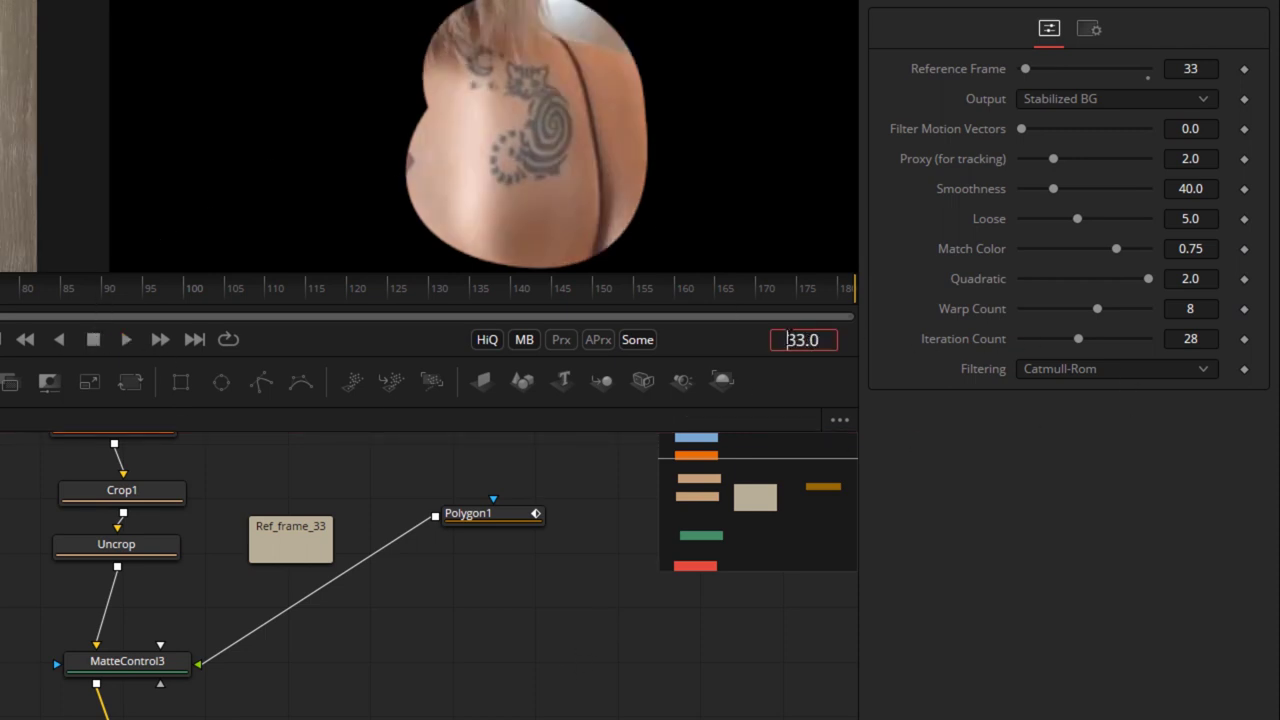
click(487, 531)
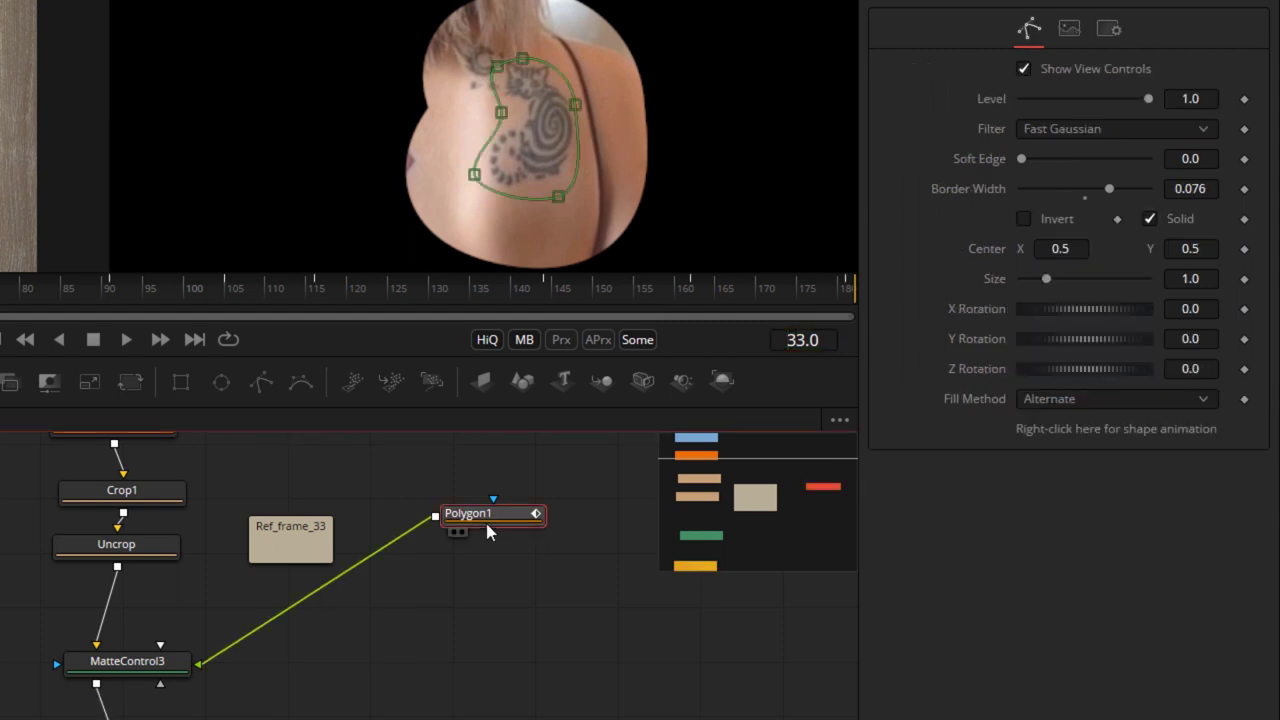
drag(1109, 188, 1096, 188)
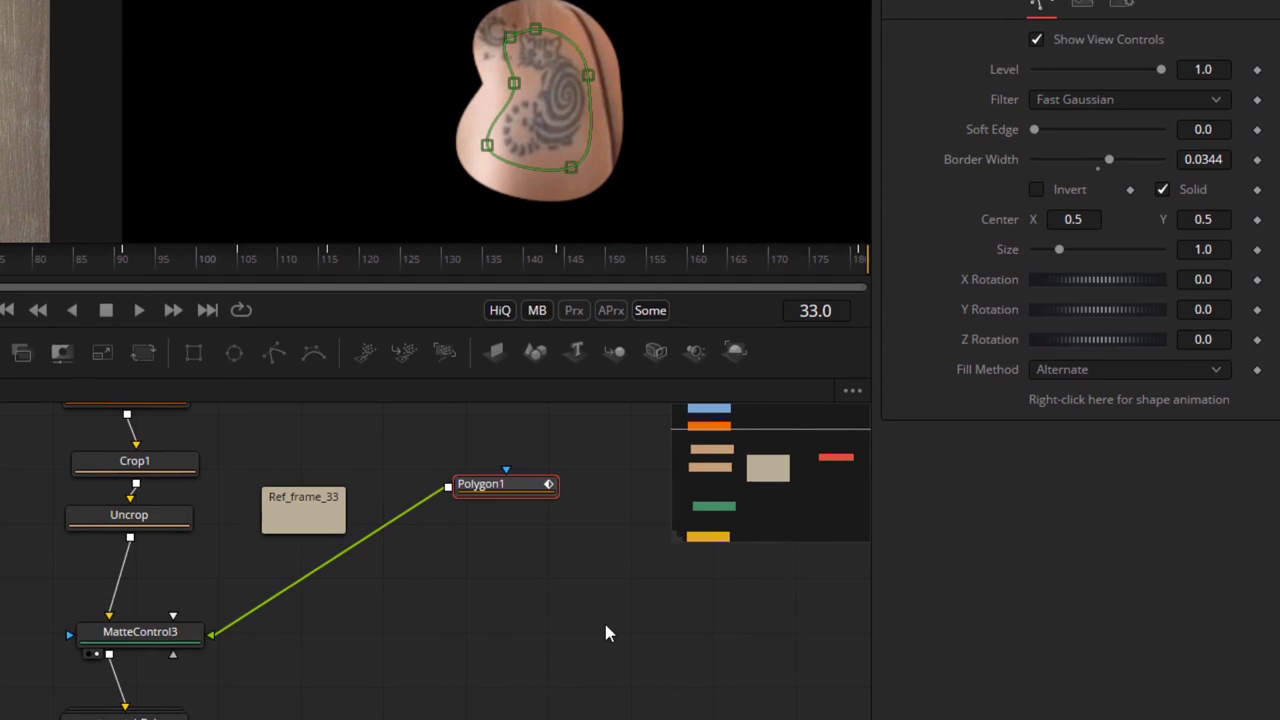
click(145, 666)
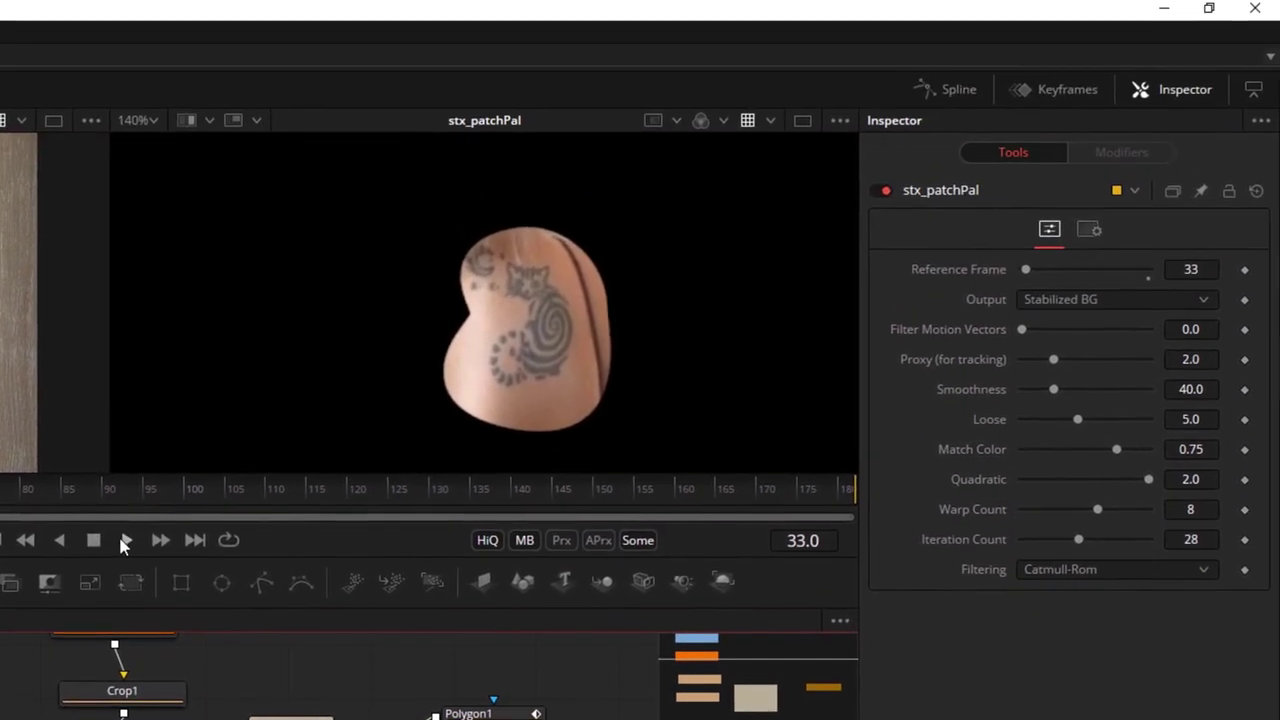
click(166, 248)
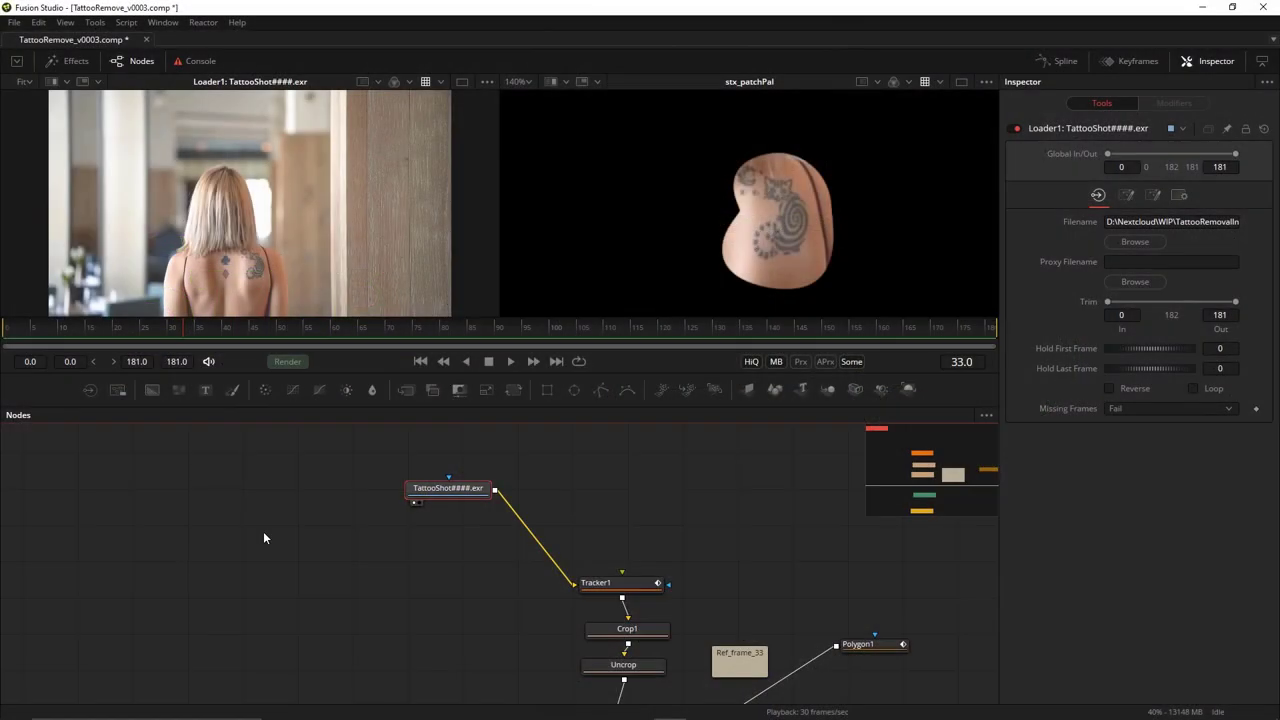
- Add a Paint1 node fed by the tattoo footage and show it in the viewer
click(263, 531)
key(shift+space)
text(paint)
key(Return)
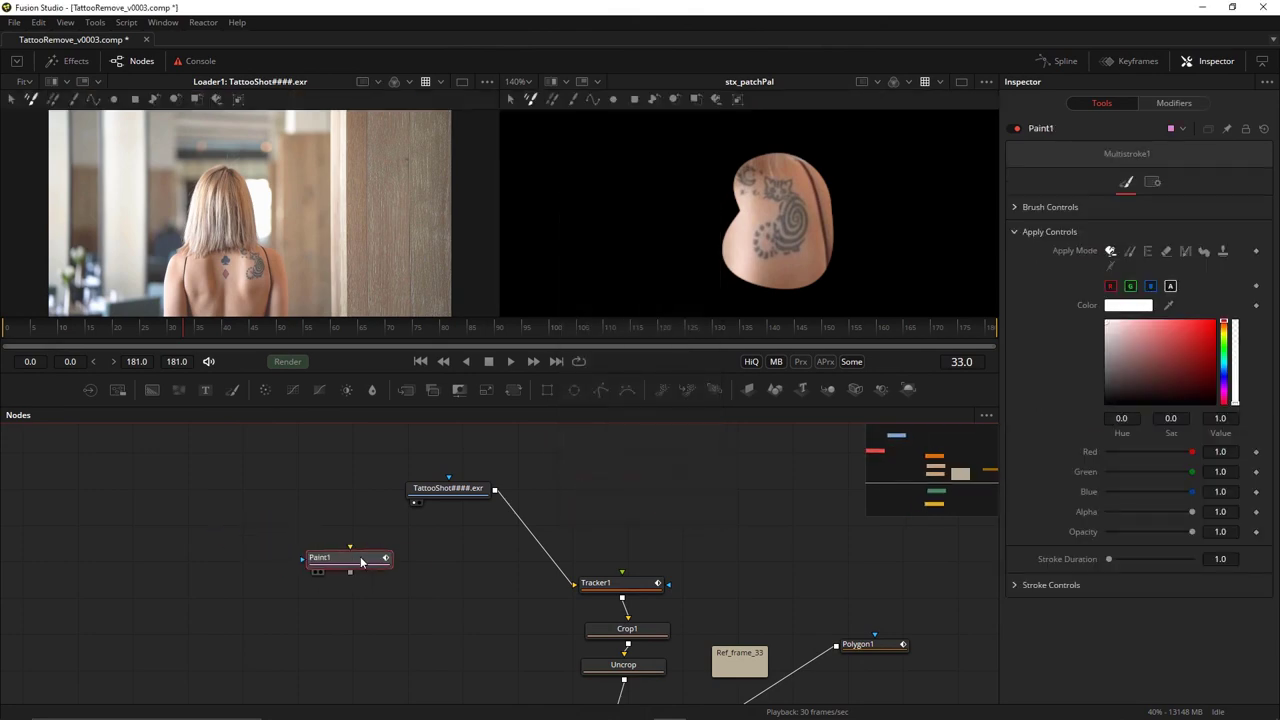
drag(362, 563, 407, 564)
drag(496, 491, 400, 566)
key(2)
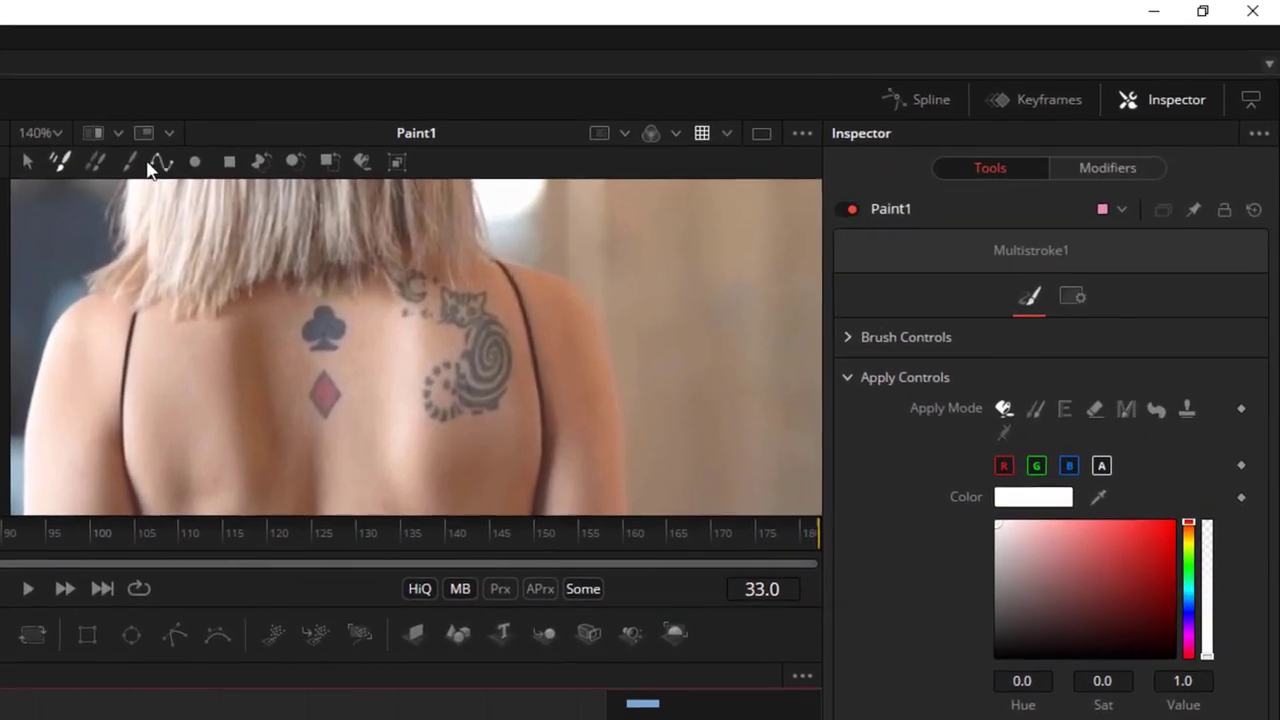
- Clone clean shoulder skin over the tattoo with Stroke in Clone apply mode
click(129, 163)
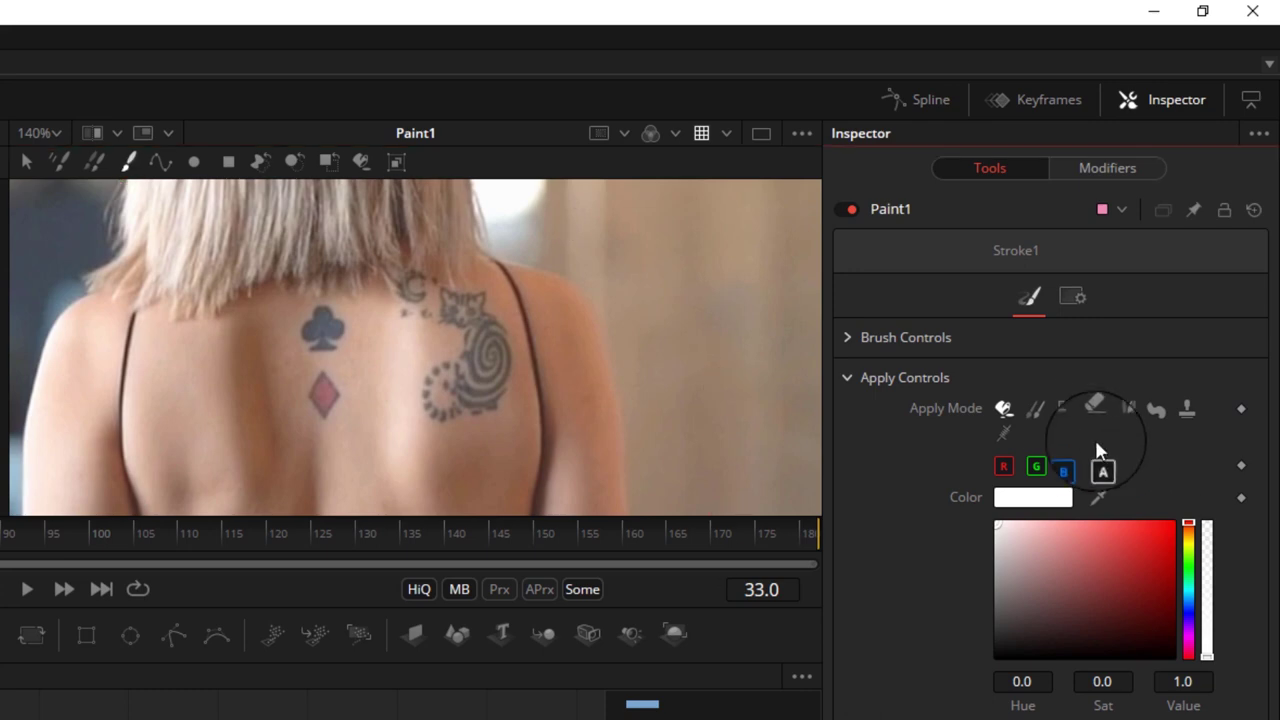
click(1038, 409)
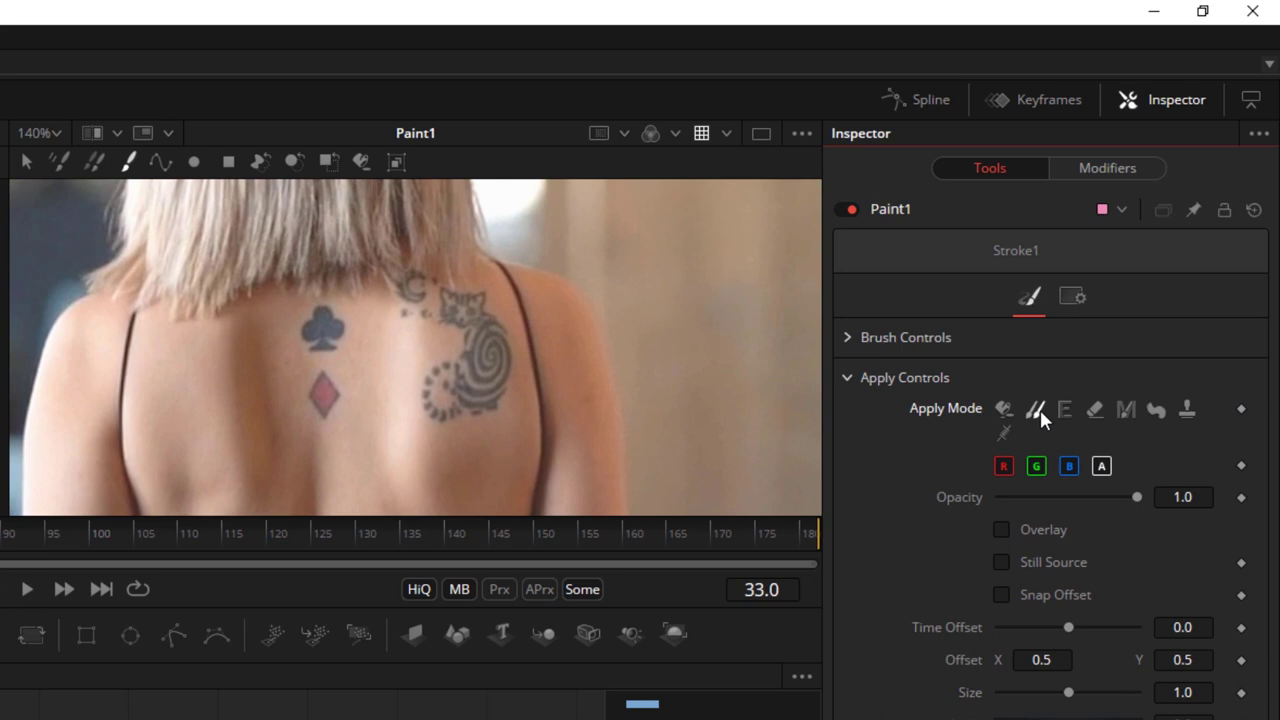
click(851, 338)
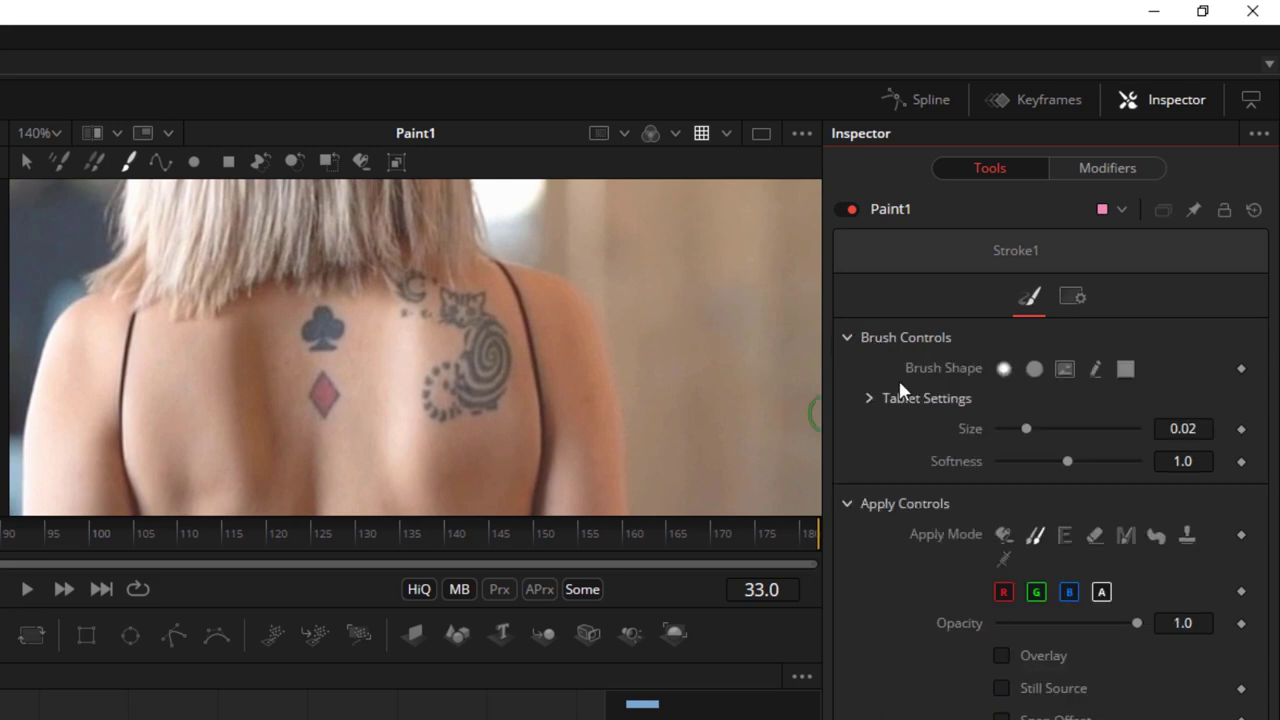
click(866, 400)
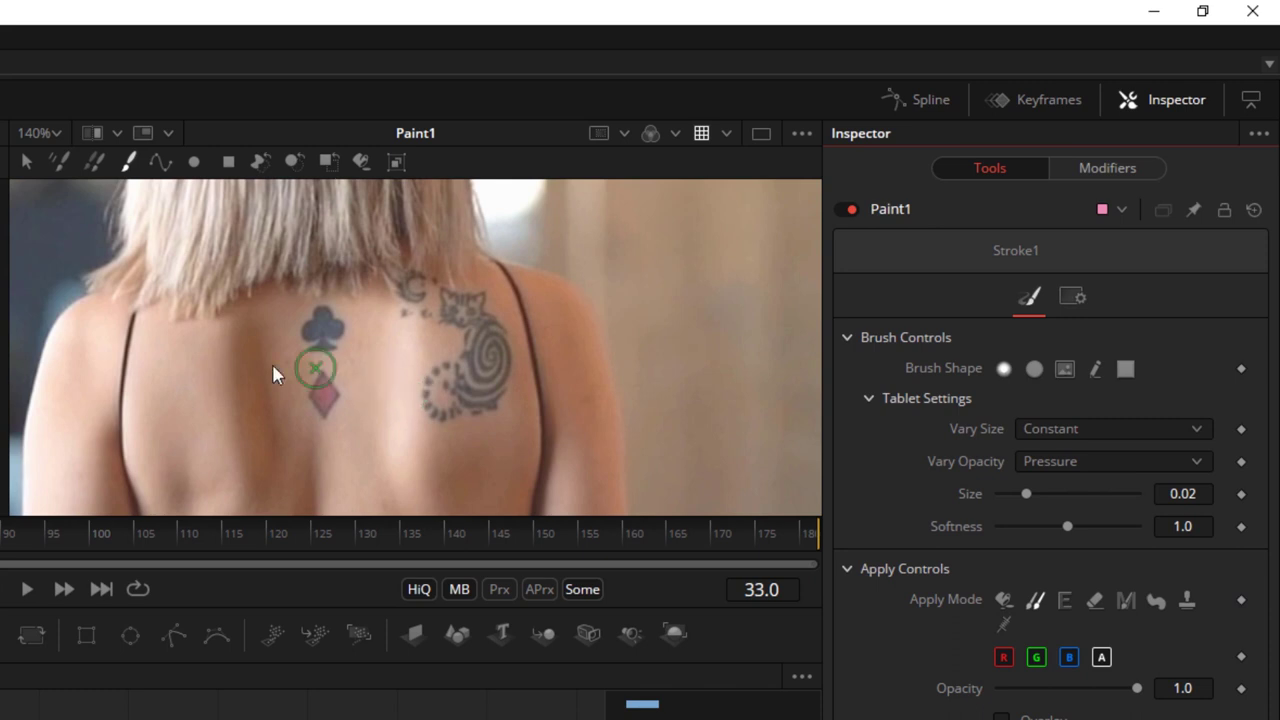
alt+click(178, 375)
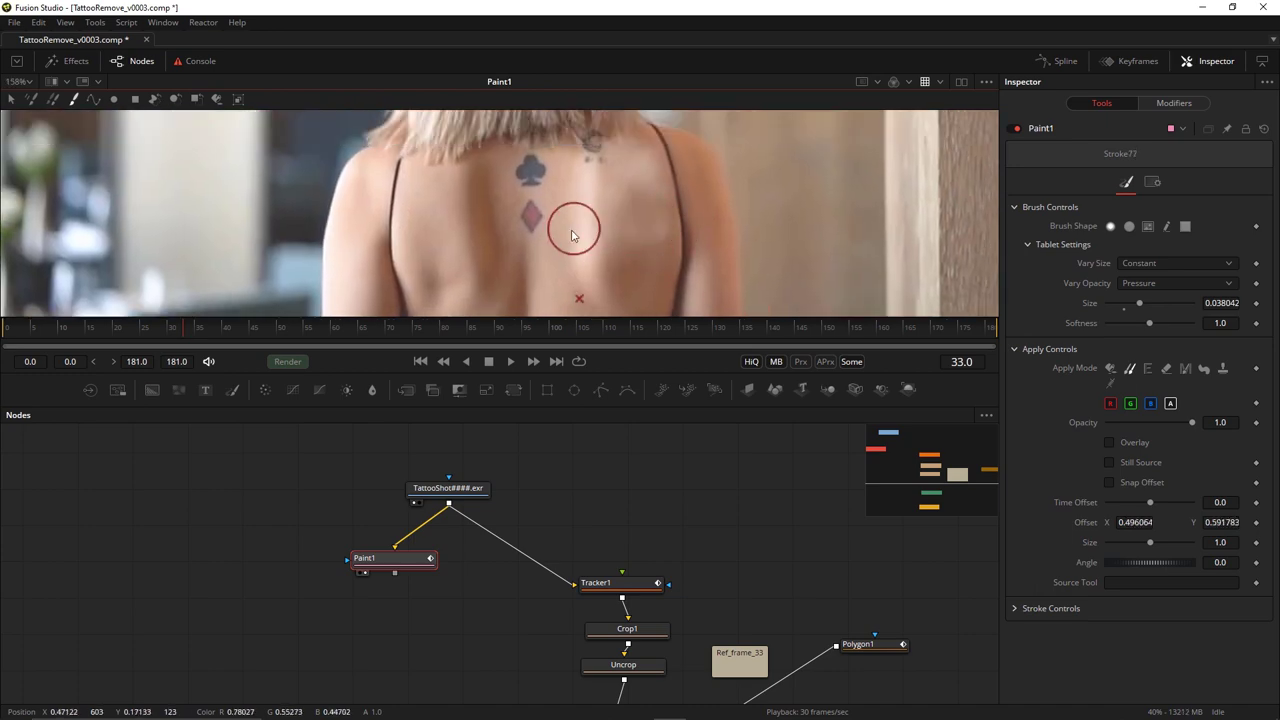
click(623, 217)
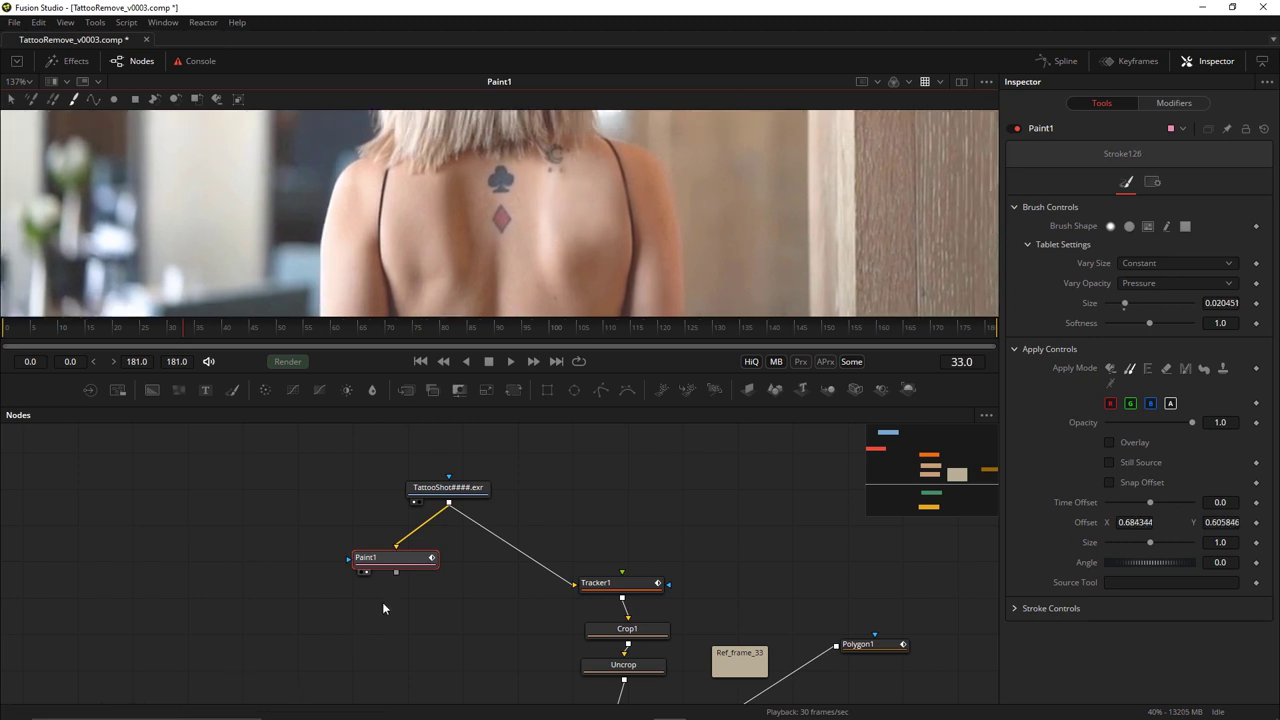
- Add ColorCorrector1 below Paint1 and connect a new Polygon2 as its mask
key(shift+space)
text(colo)
key(Return)
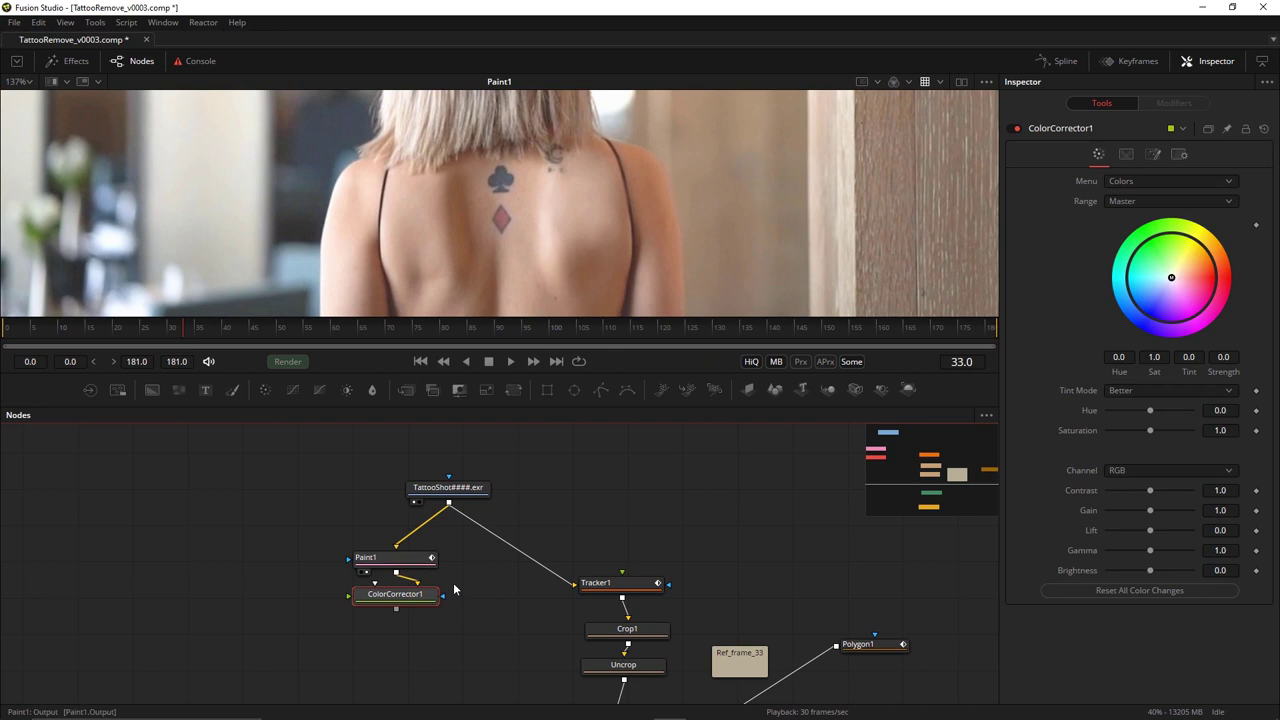
key(shift+space)
text(poly)
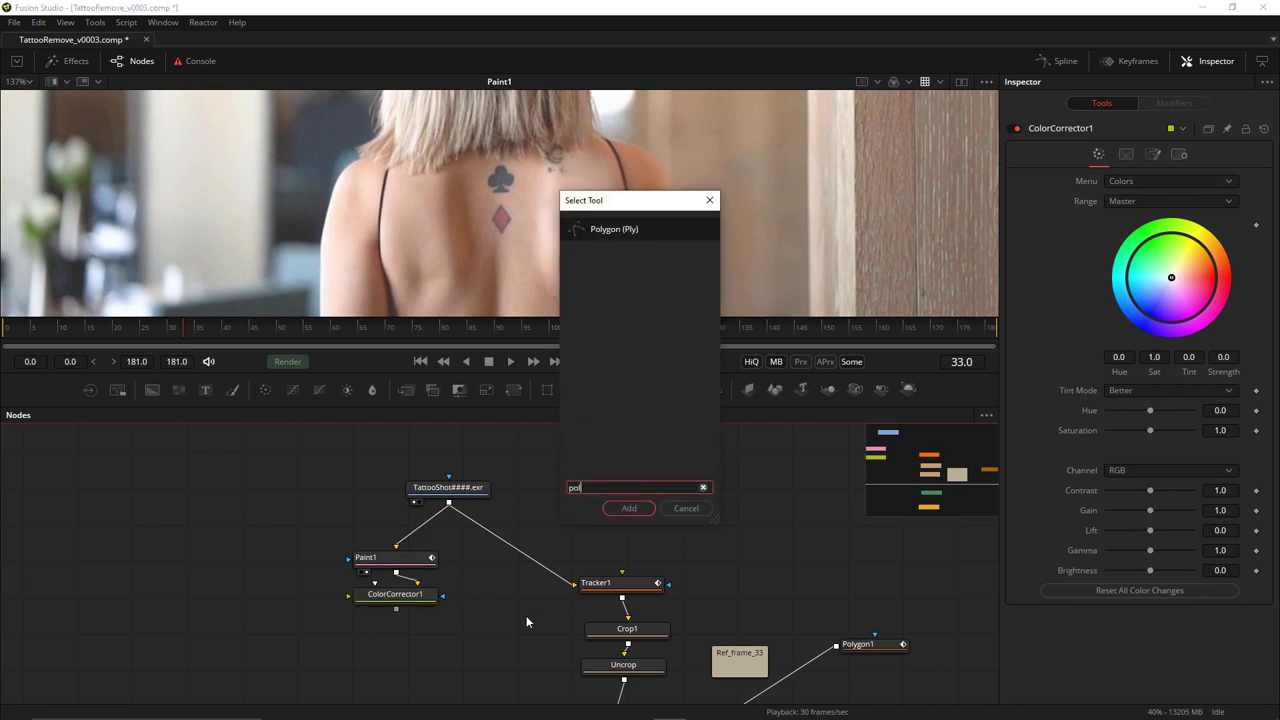
key(Return)
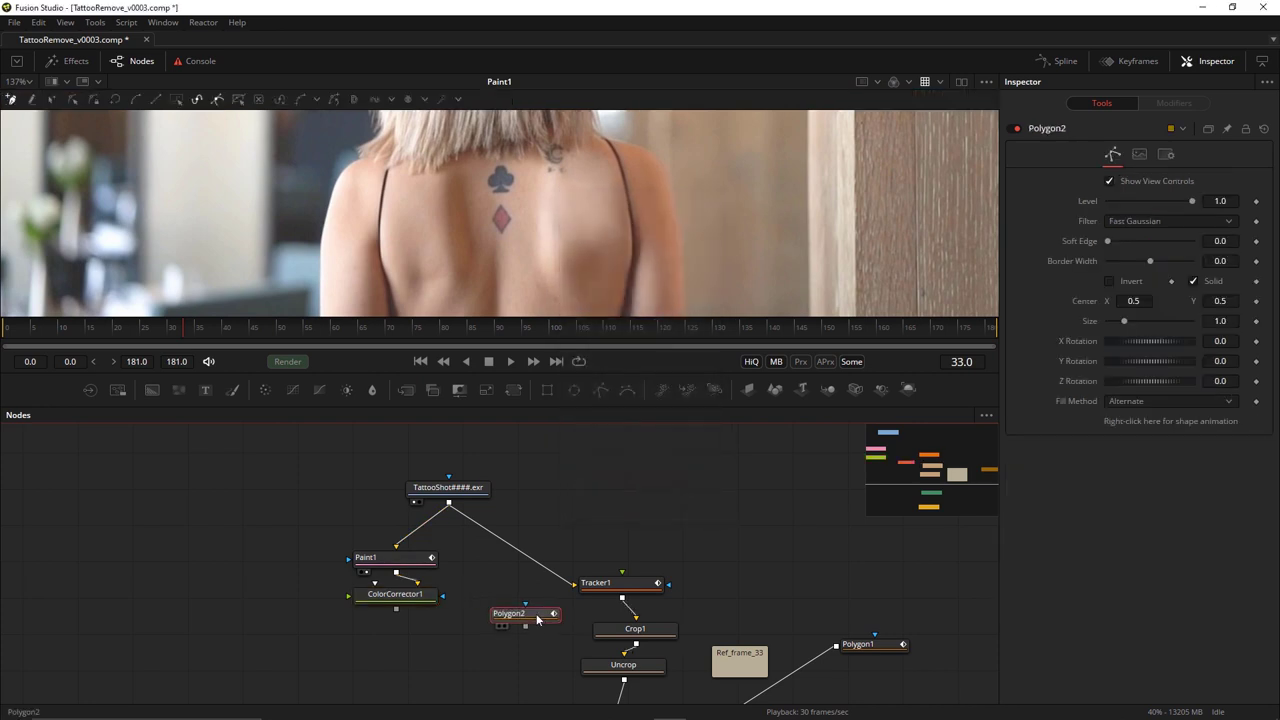
drag(520, 616, 490, 570)
drag(416, 600, 397, 651)
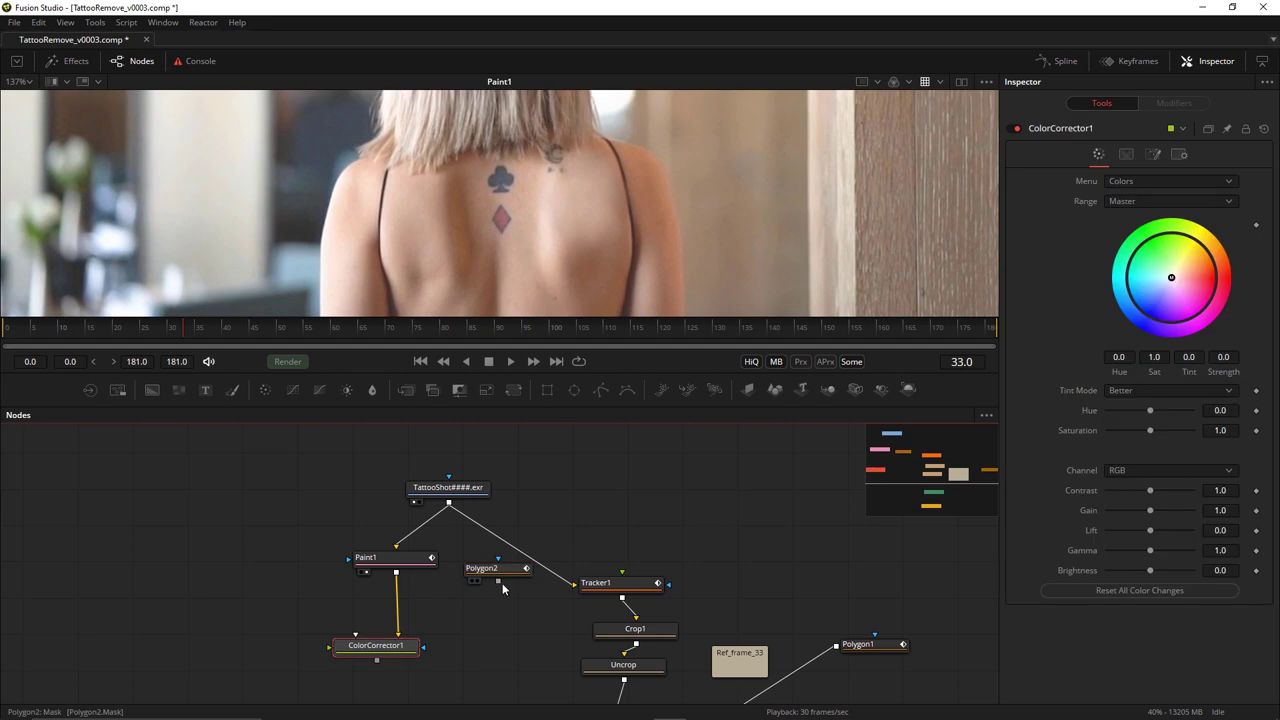
drag(502, 583, 397, 660)
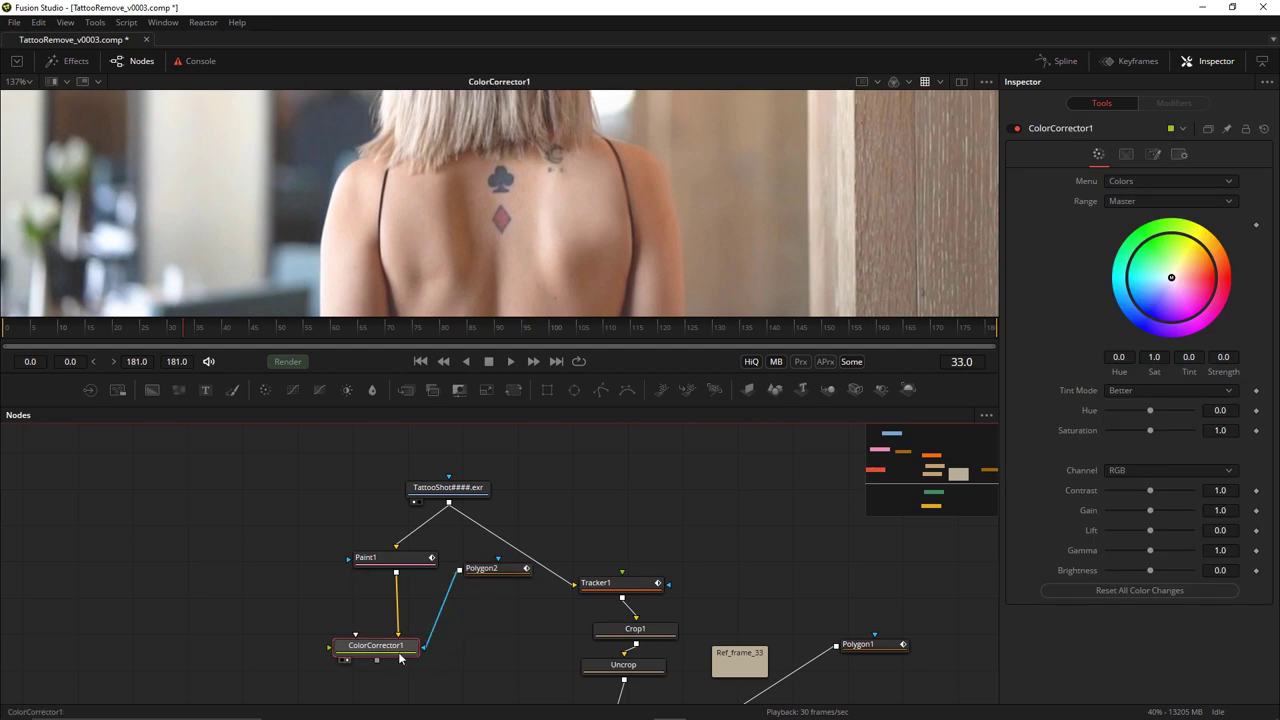
- Draw a closed six-point Polygon2 shape over the shoulder on the image's right
click(485, 568)
click(587, 164)
click(610, 189)
click(614, 230)
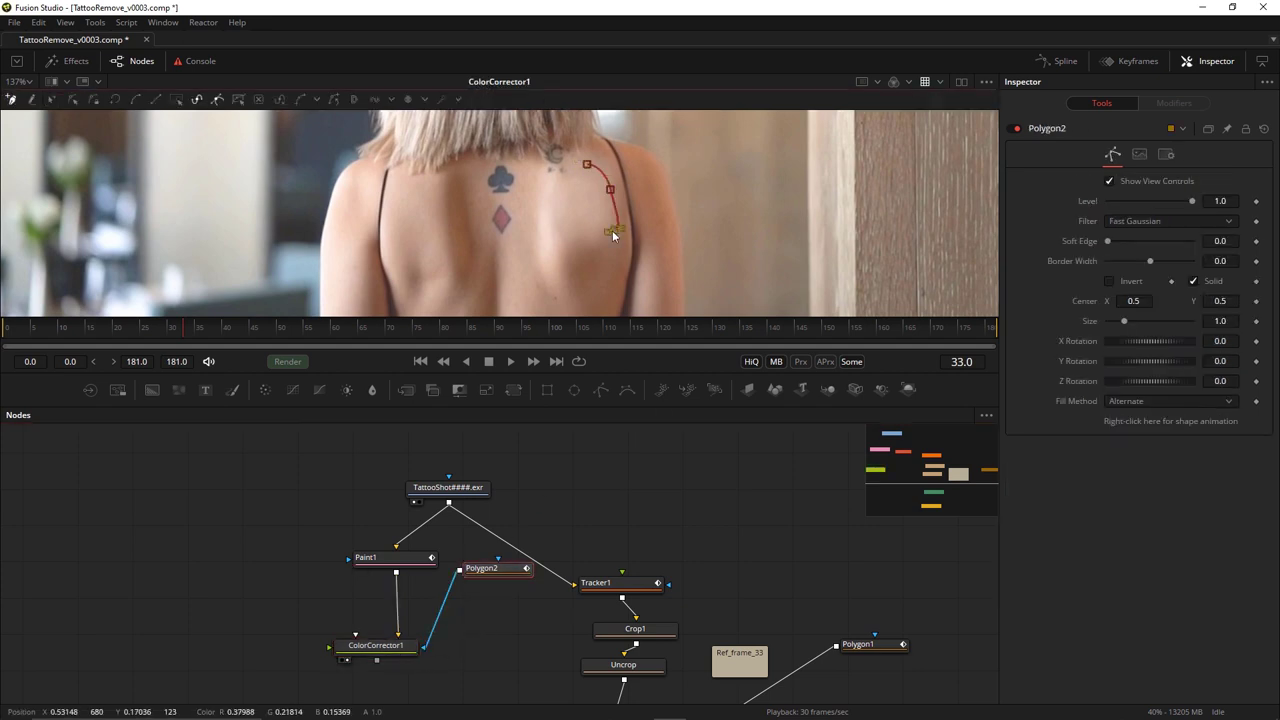
click(574, 244)
click(544, 209)
click(556, 187)
click(587, 164)
key(shift+d)
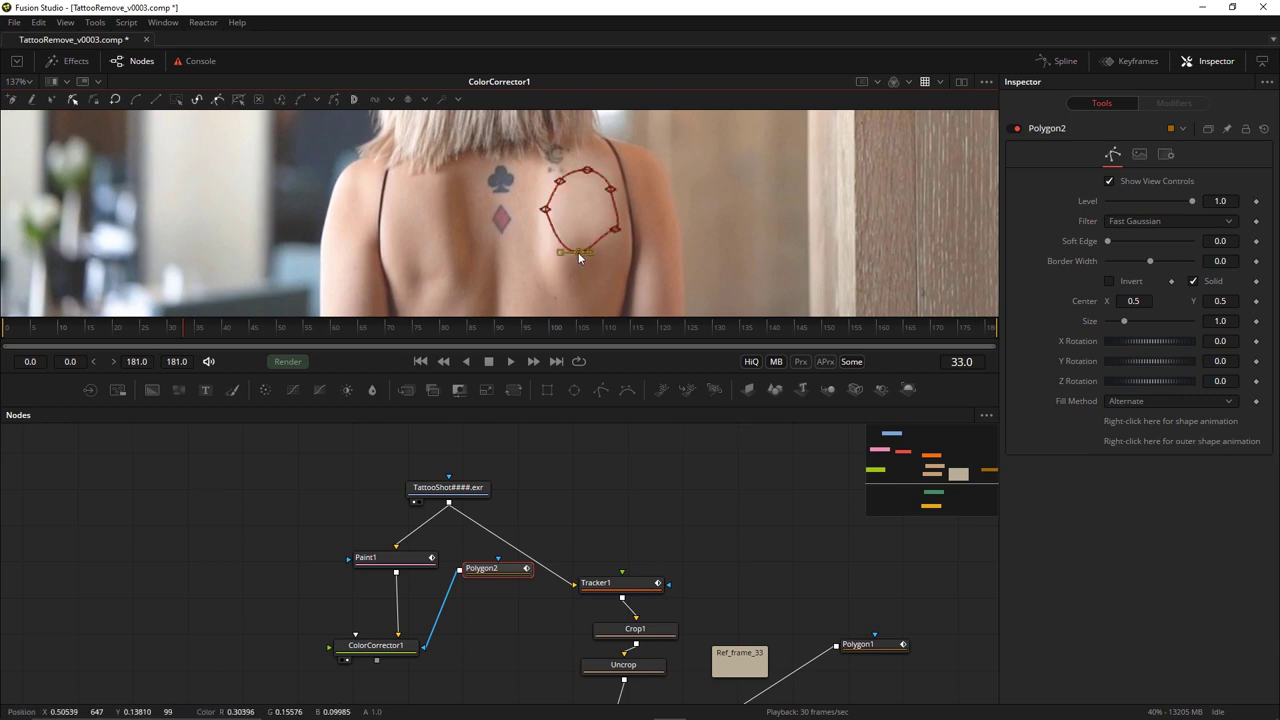
click(578, 252)
- View Polygon2 on its own and set its soft edge to about 0.017
key(1)
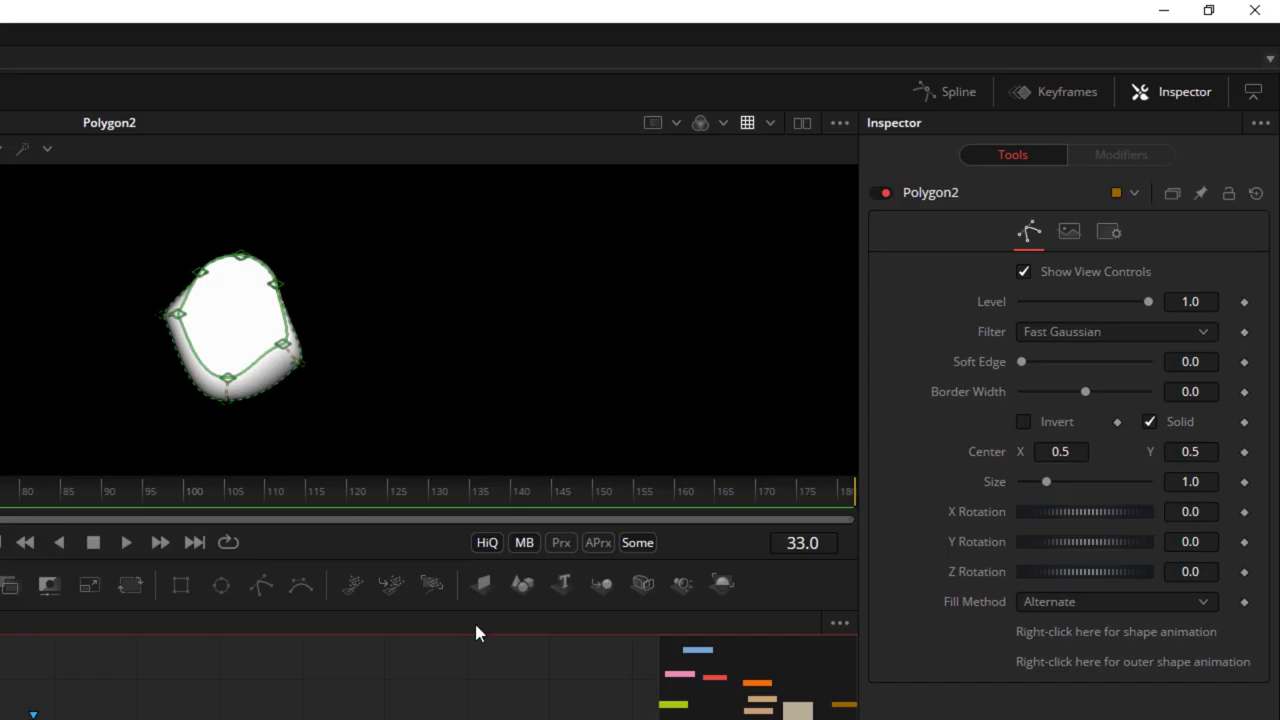
drag(1025, 368, 1037, 374)
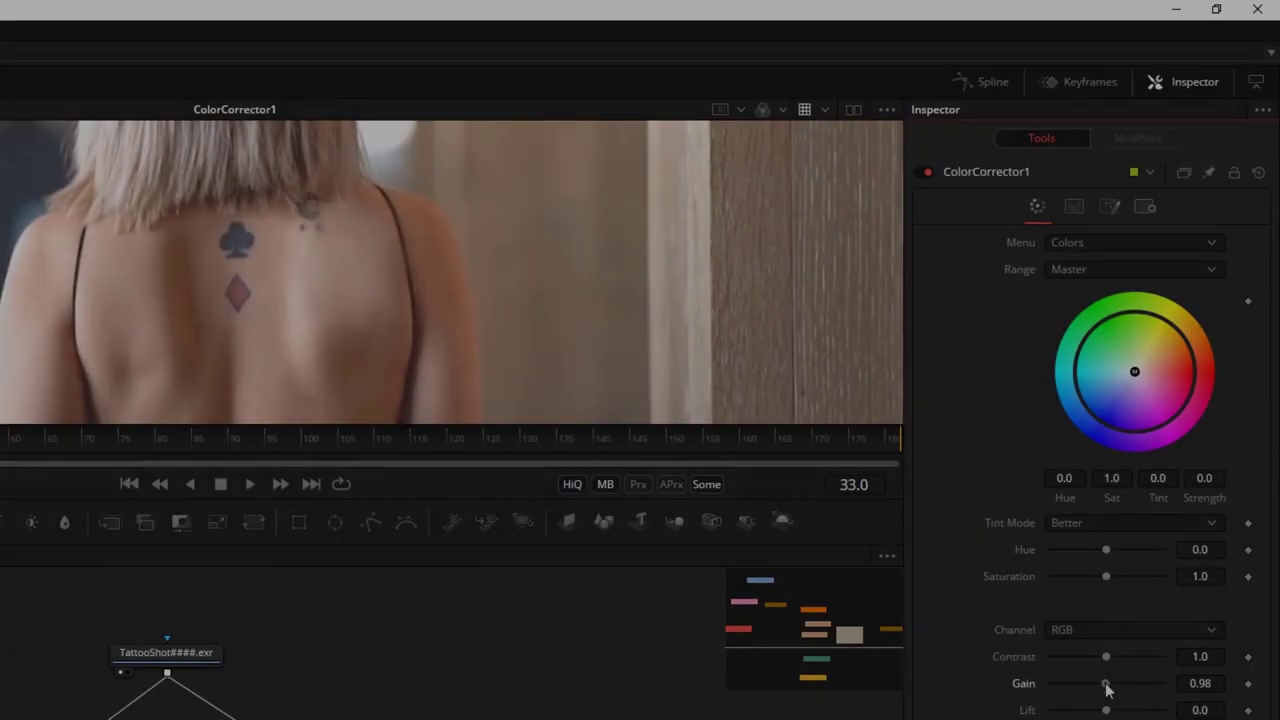
mouse_move(1106, 686)
mouse_down()
mouse_move(1080, 687)
mouse_move(1097, 687)
mouse_up()
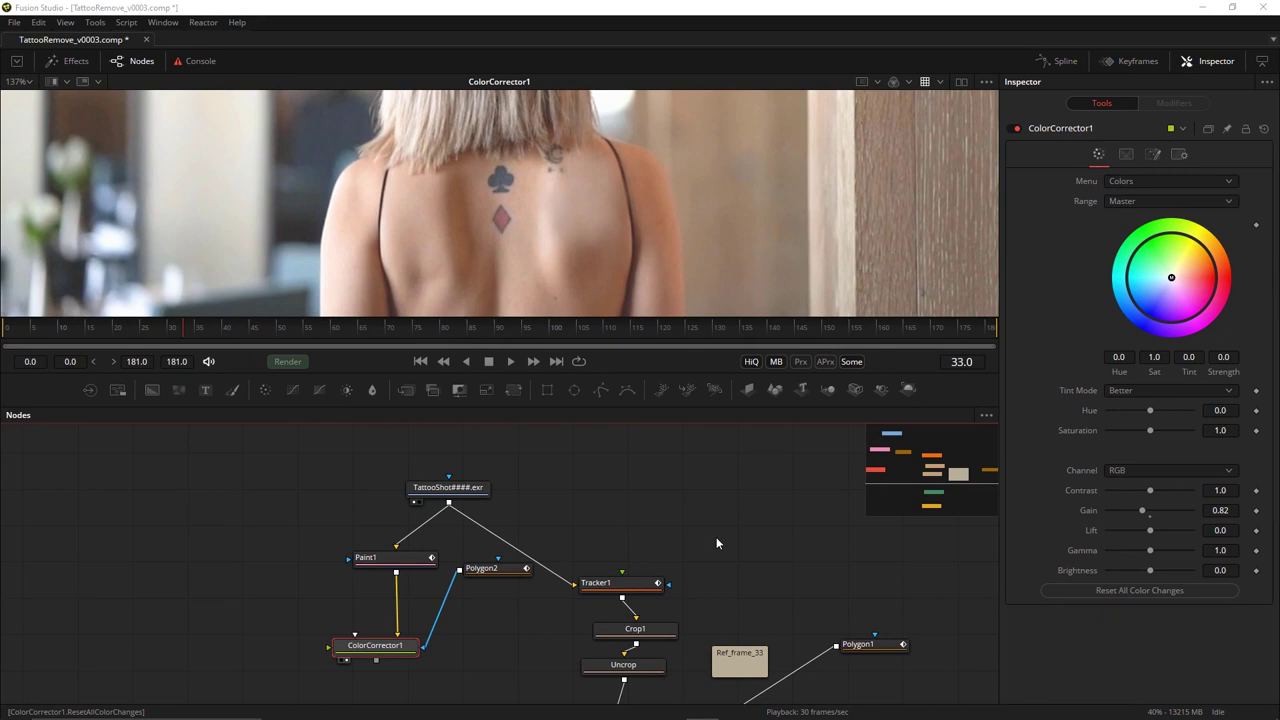
drag(478, 639, 501, 548)
- Add a Time Stretcher below ColorCorrector1 and view its output
key(shift+space)
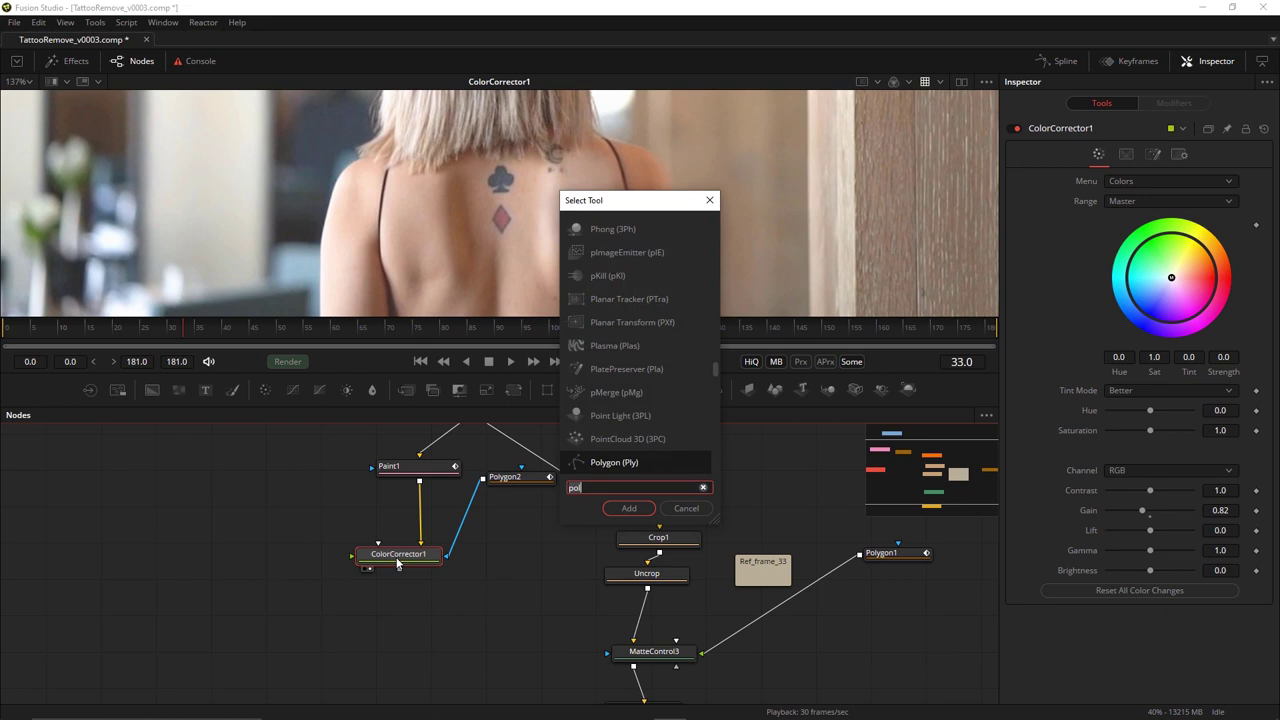
text(tim)
key(Down)
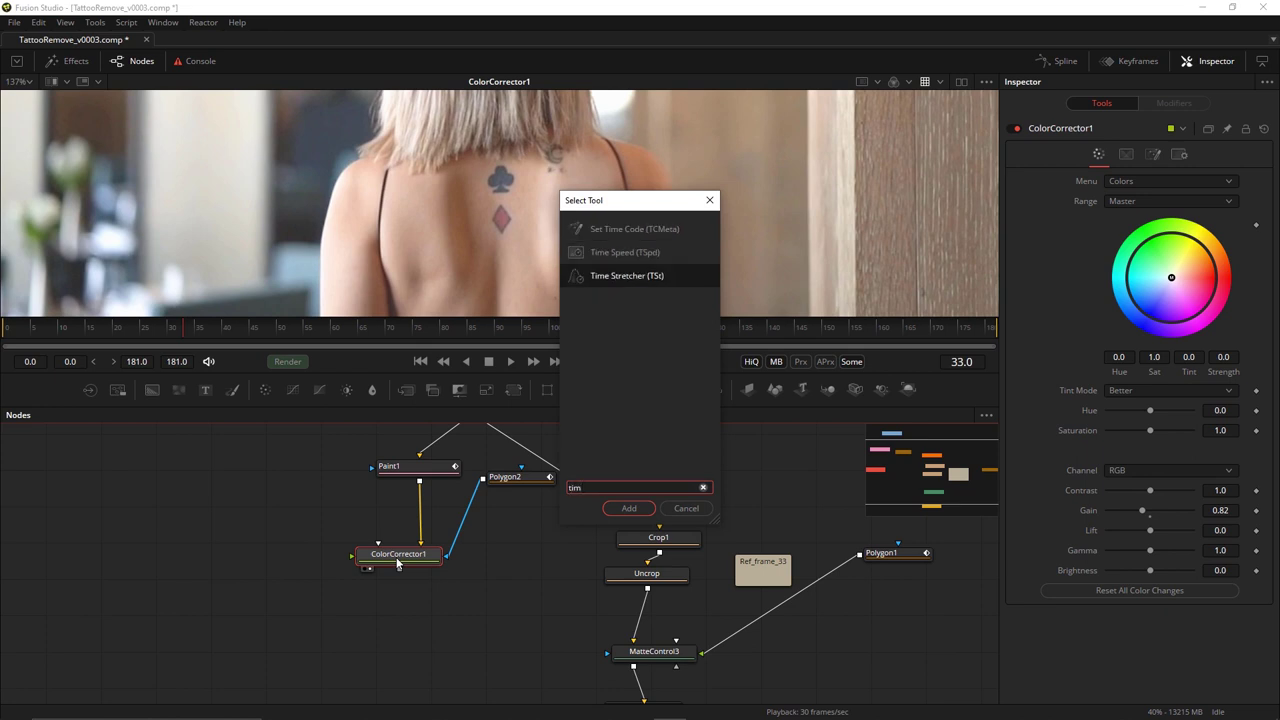
key(Return)
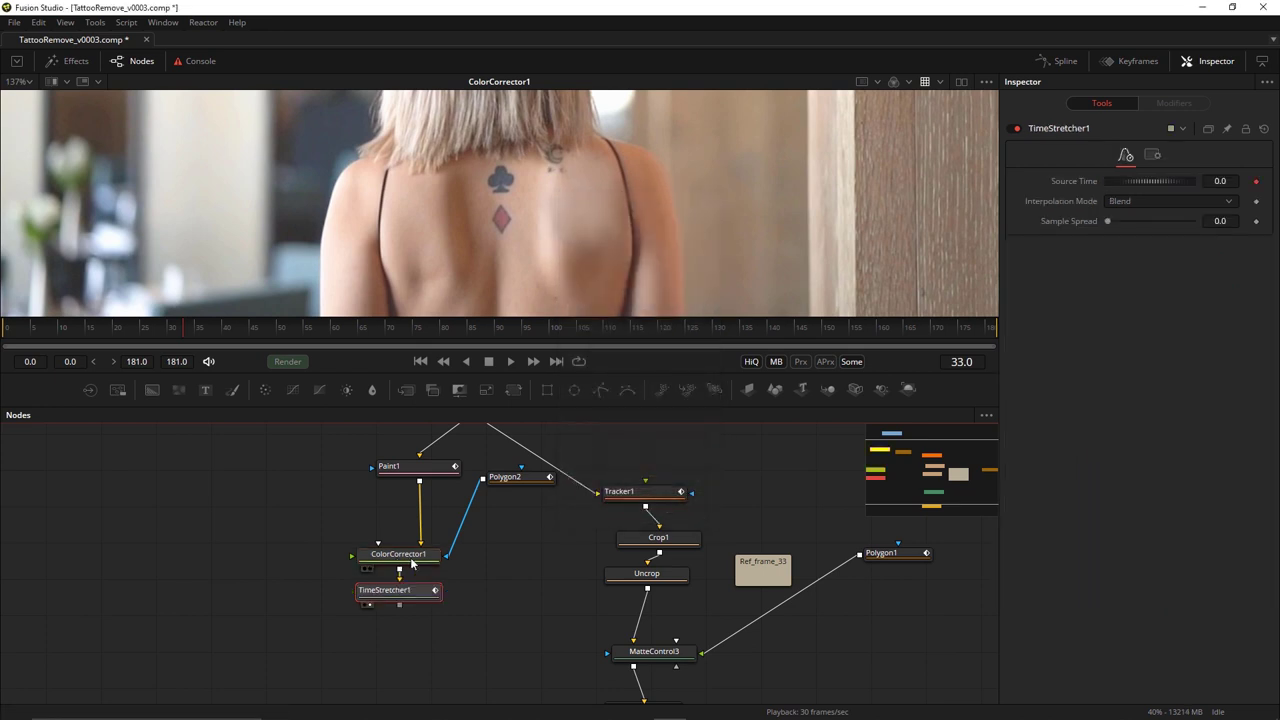
key(1)
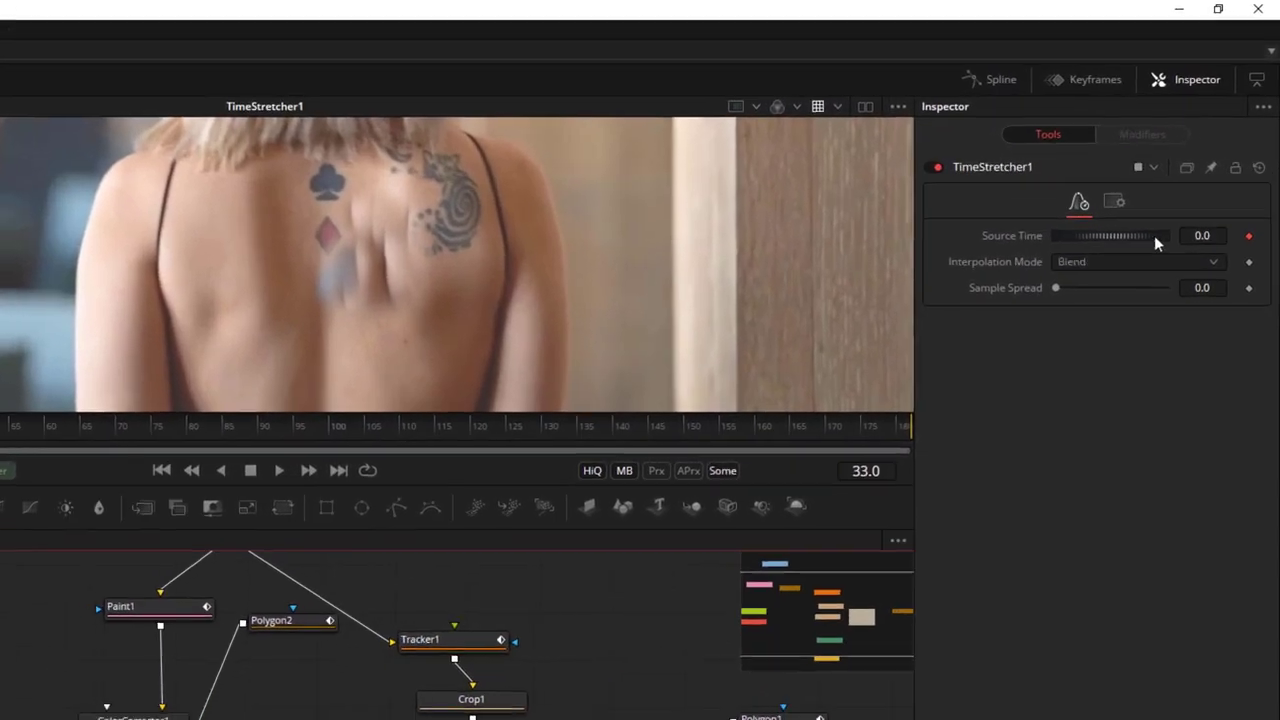
- Remove the Source Time animation and hold Source Time at 33
right_click(1149, 243)
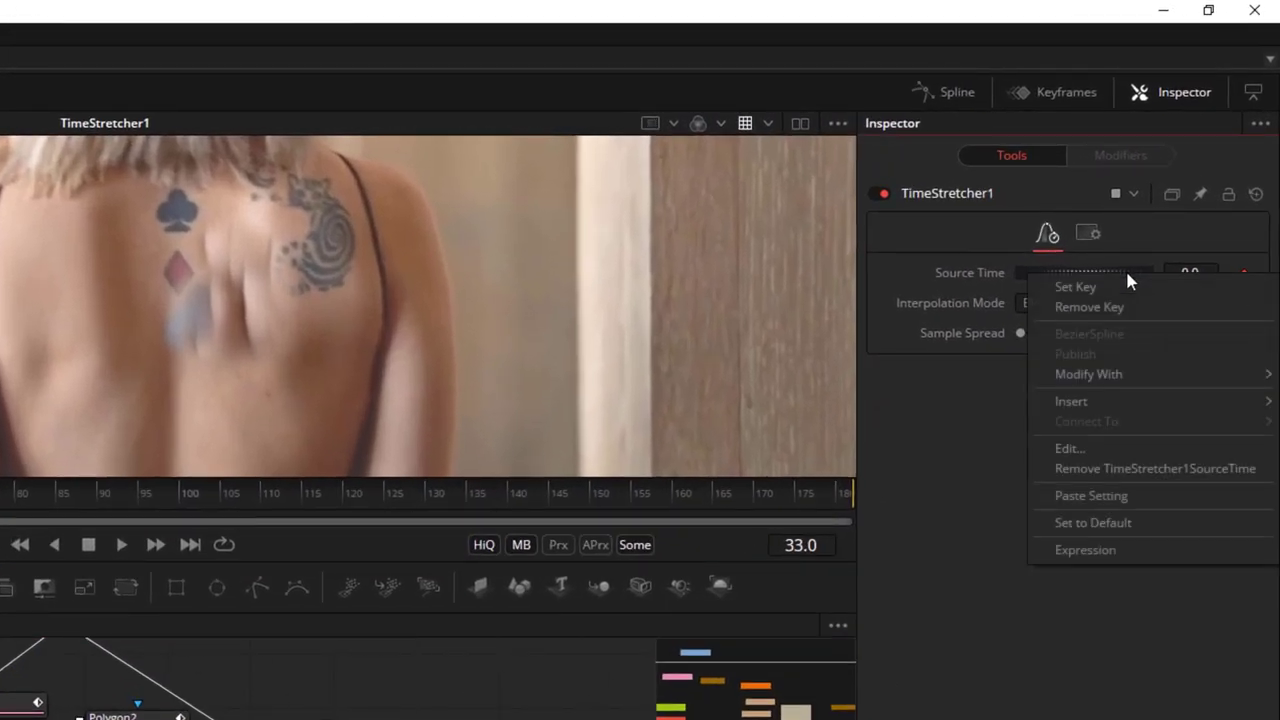
click(1152, 468)
click(1188, 279)
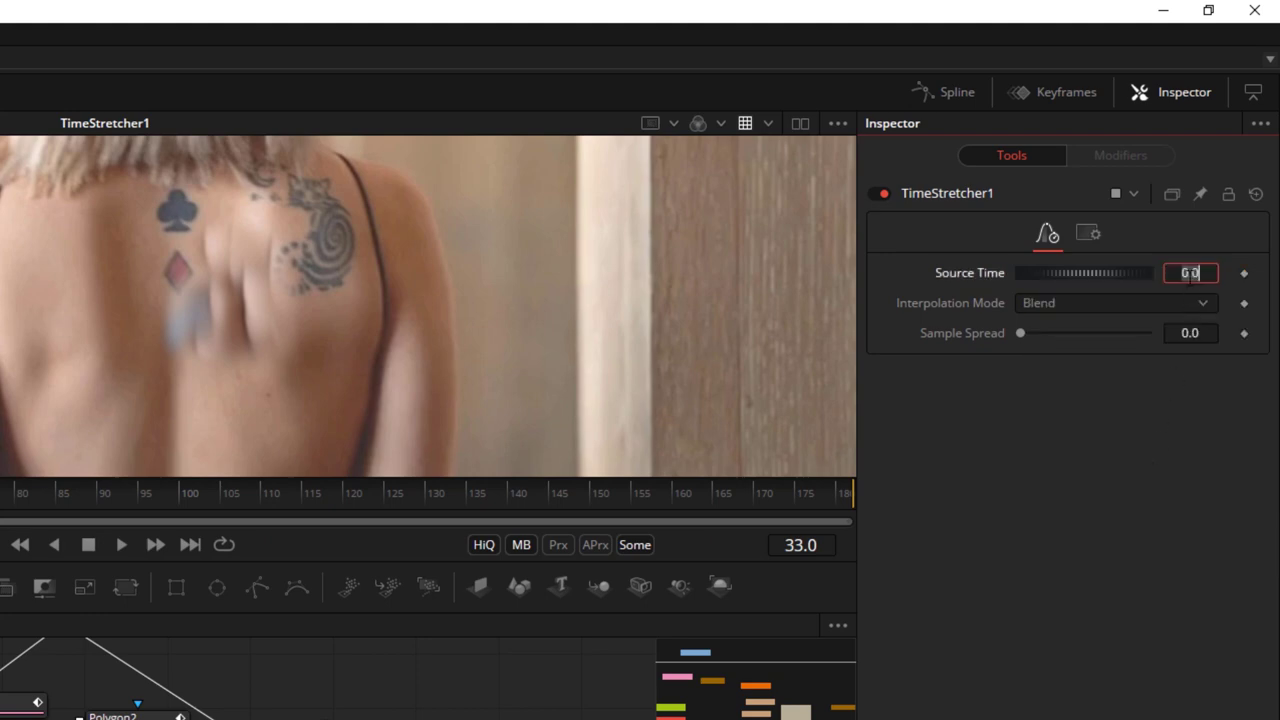
text(33)
key(Tab)
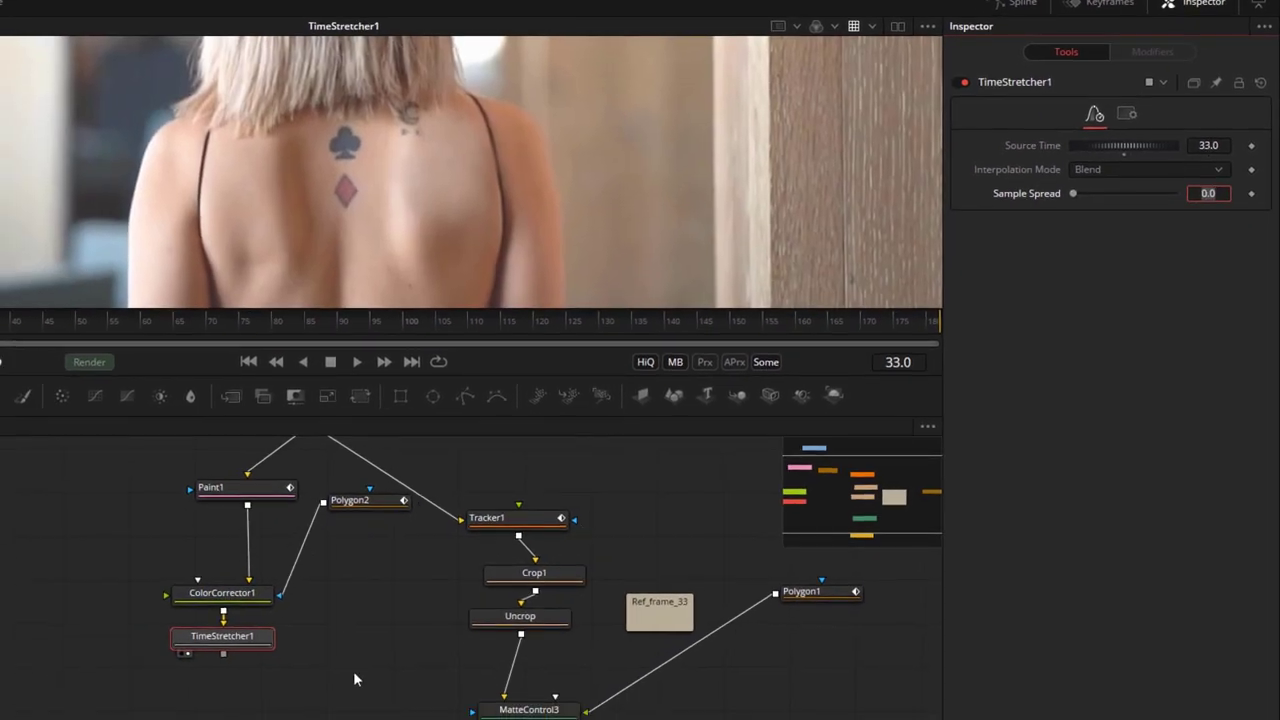
- Group Paint1, Polygon2, ColorCorrector1 and TimeStretcher1 inside an Underlay
click(279, 694)
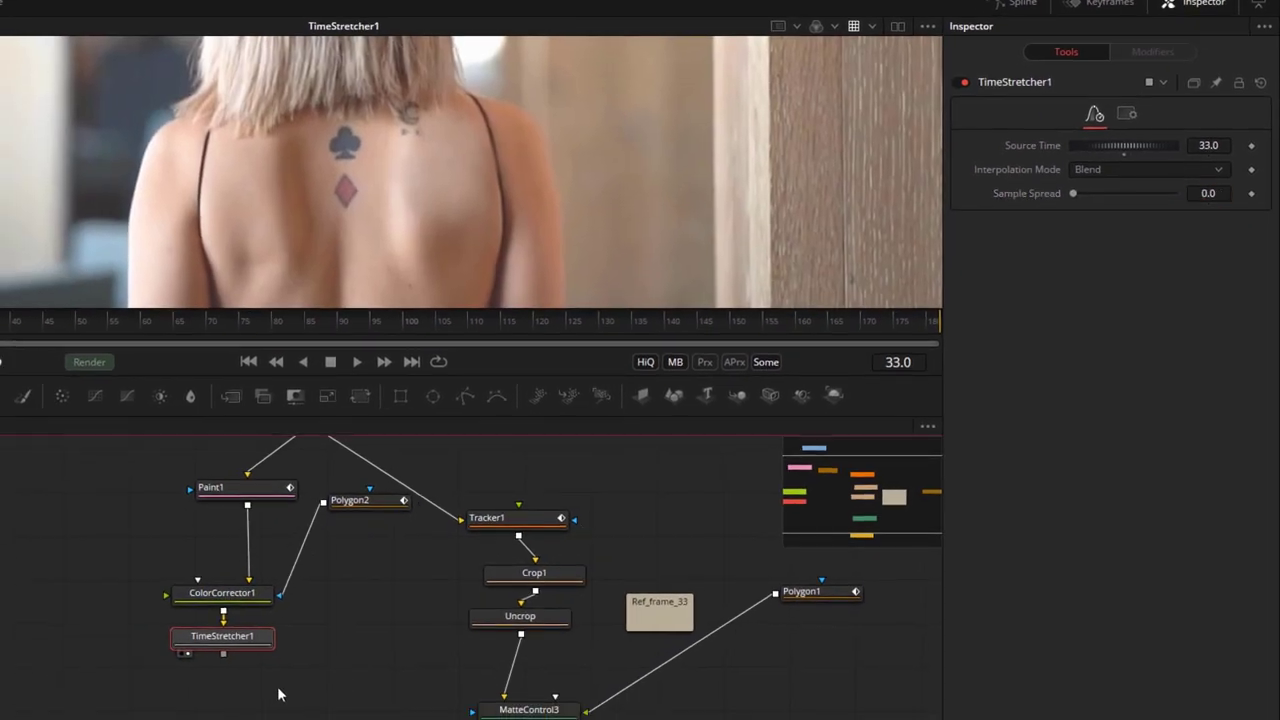
scroll(294, 669, up, 2)
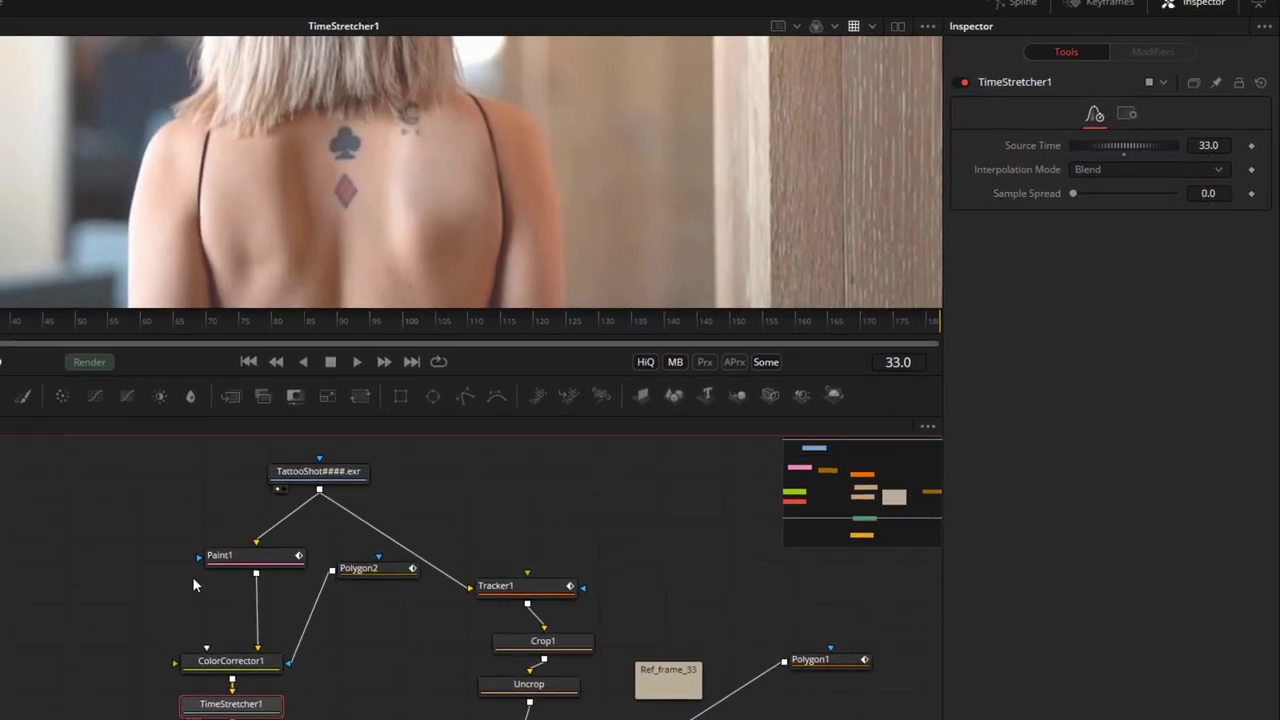
drag(104, 531, 380, 718)
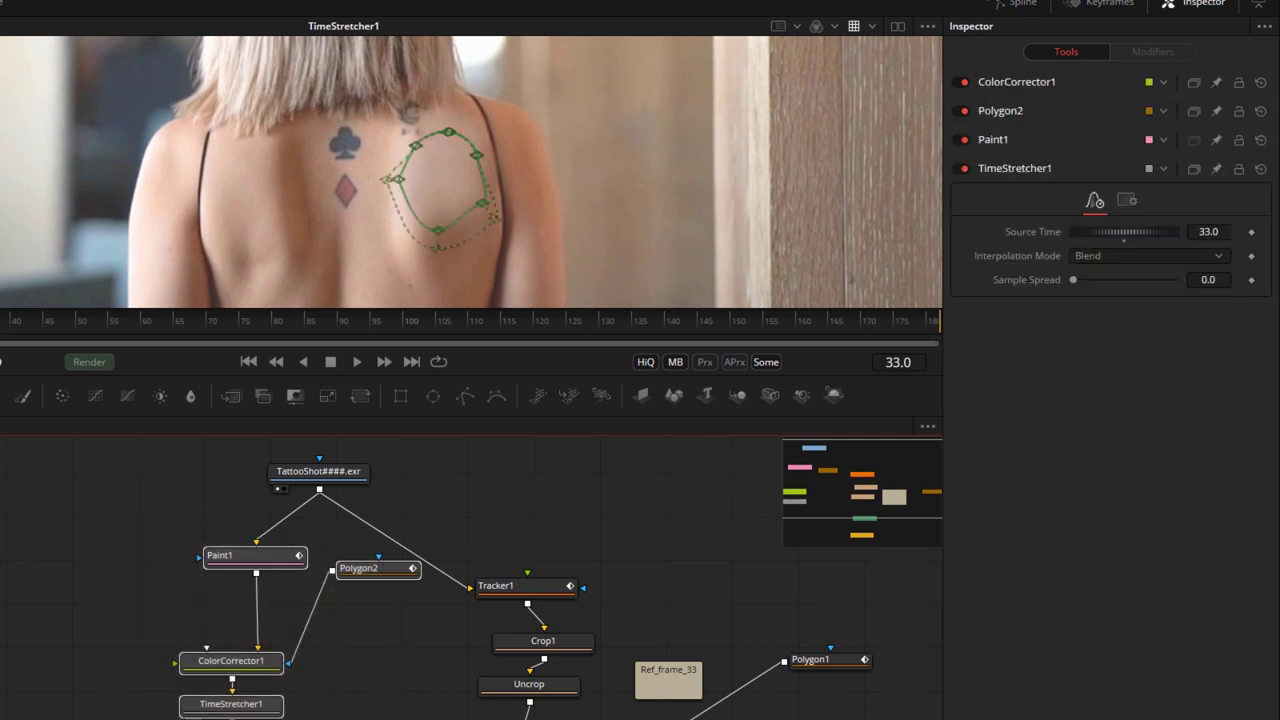
key(shift+space)
text(underl)
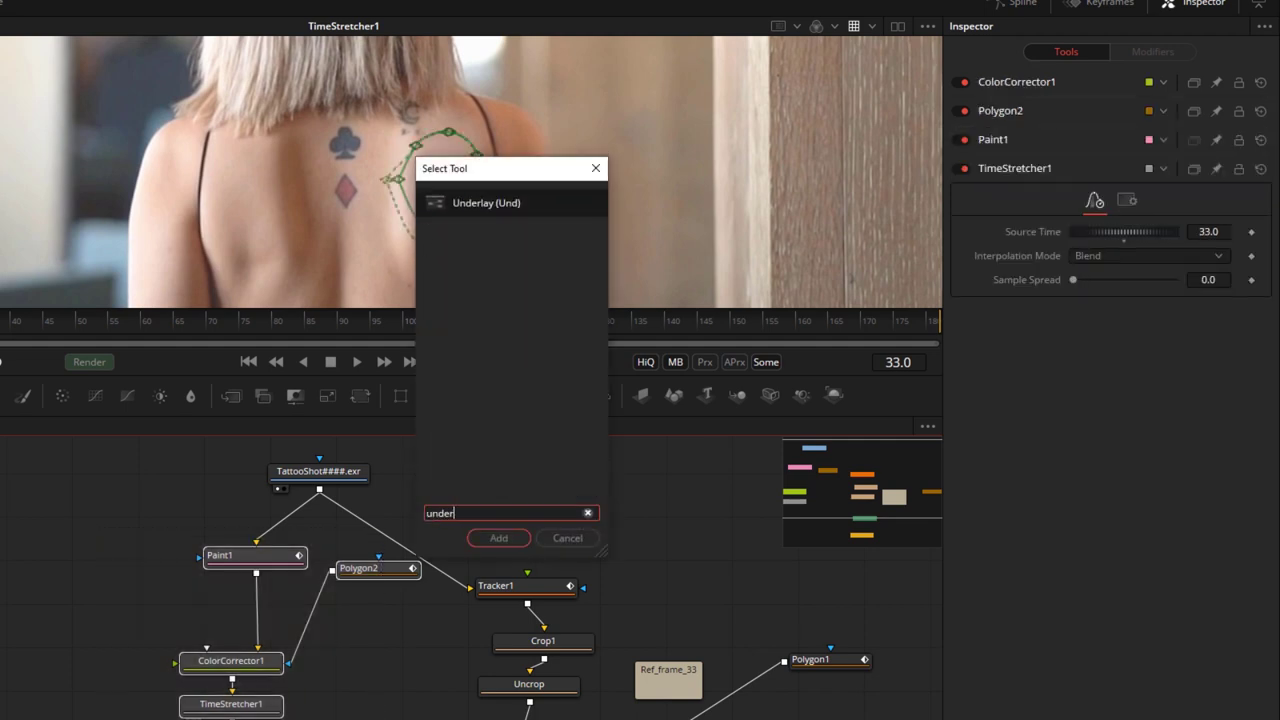
key(Return)
drag(358, 545, 248, 568)
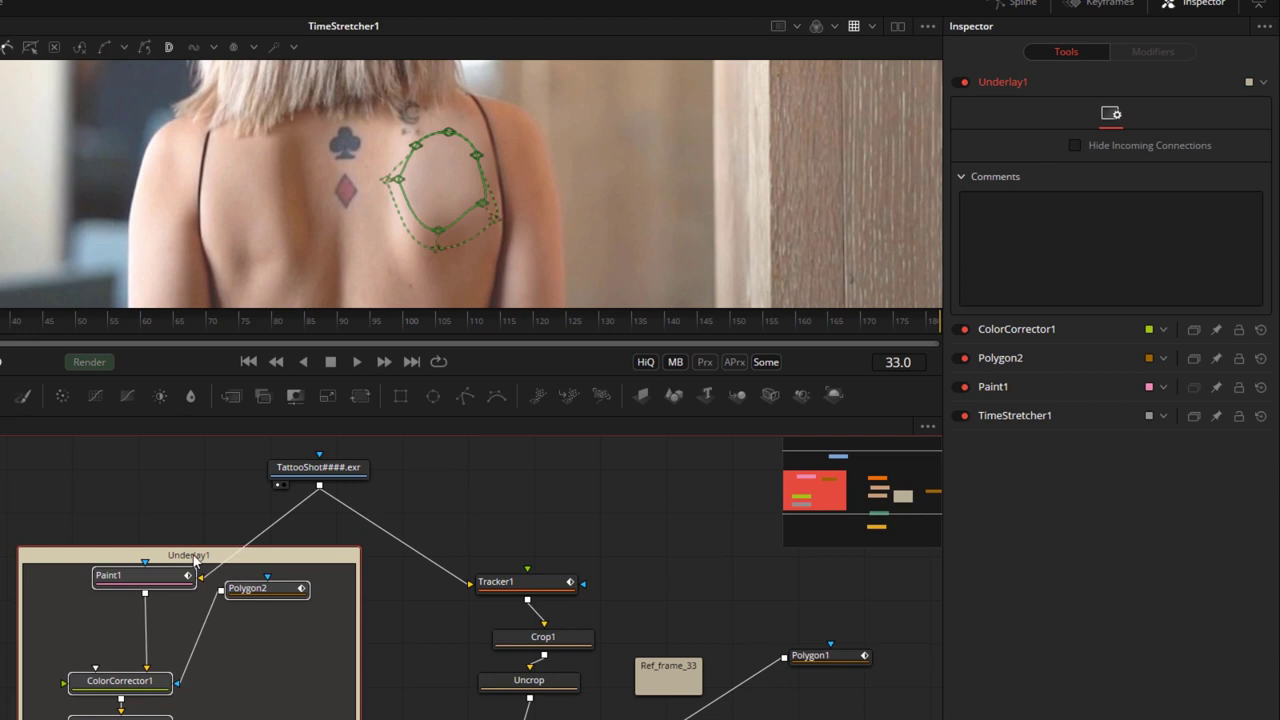
- Name the underlay Frame33_Cleanplate and deselect it
key(F2)
text(Frame33 Clea)
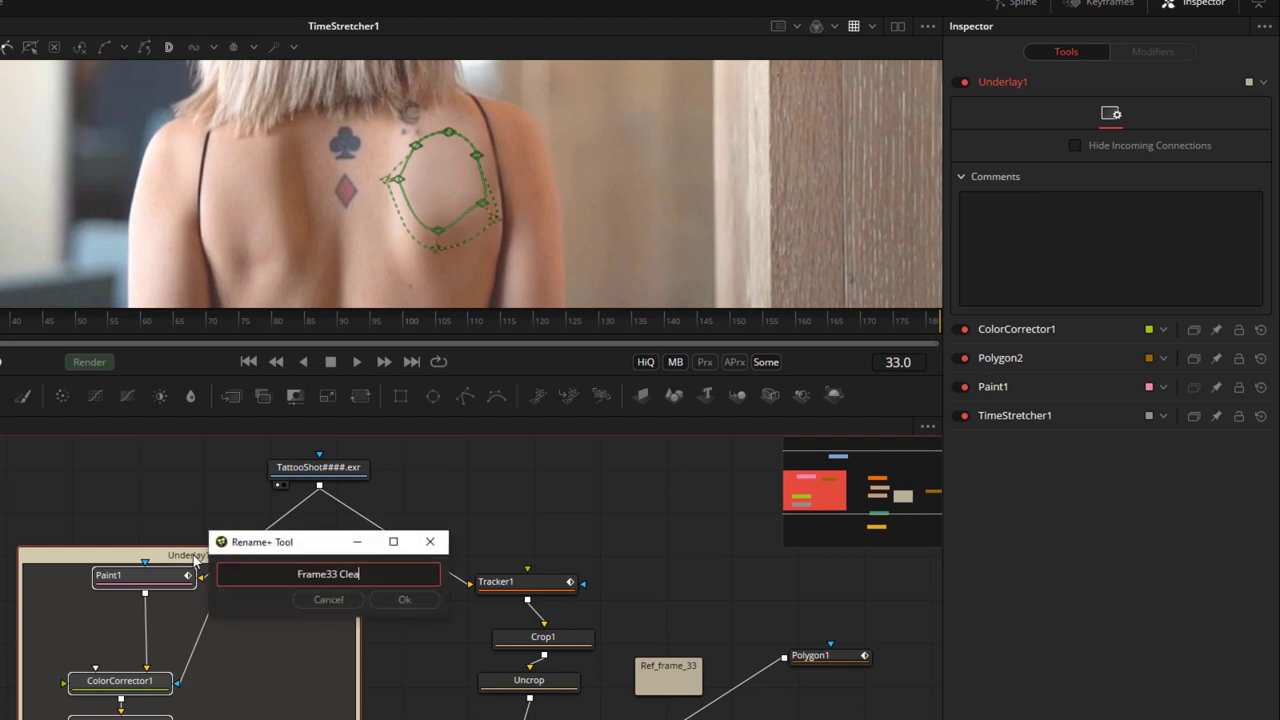
text(nplate)
key(Return)
click(554, 521)
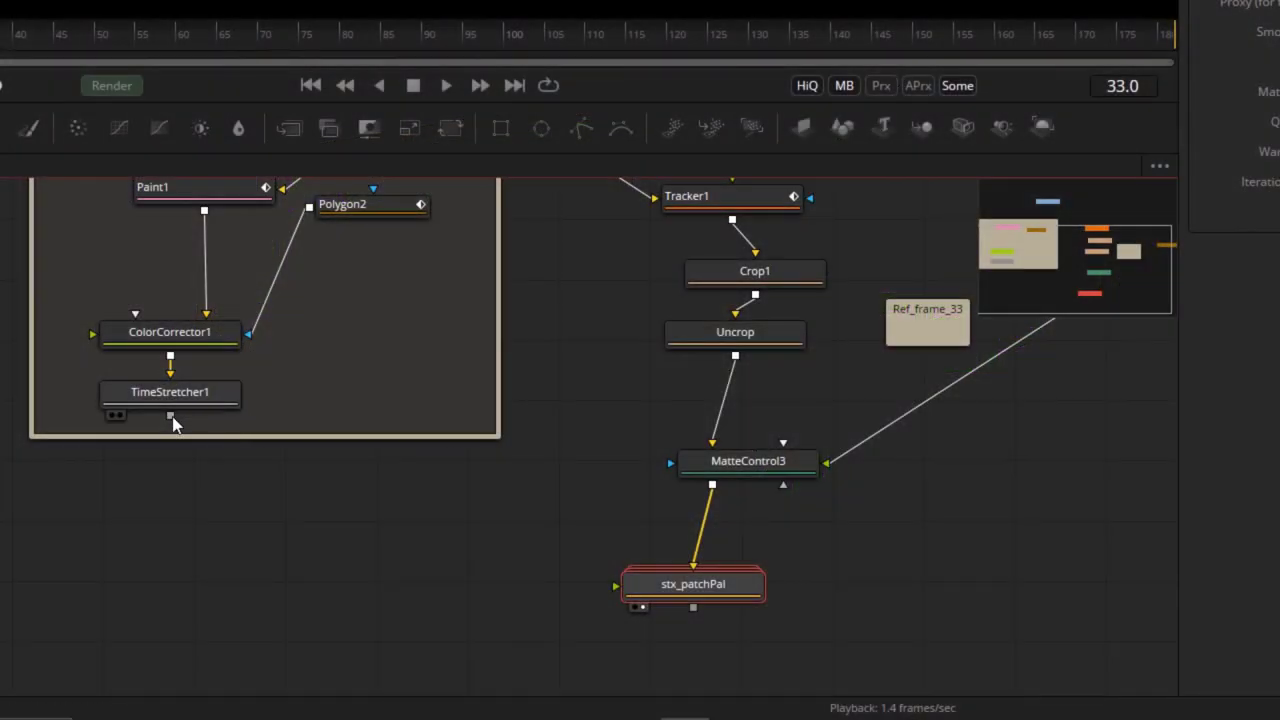
- Connect TimeStretcher1 to stx_patchPal and set its Output to Warped Patch
drag(170, 416, 726, 611)
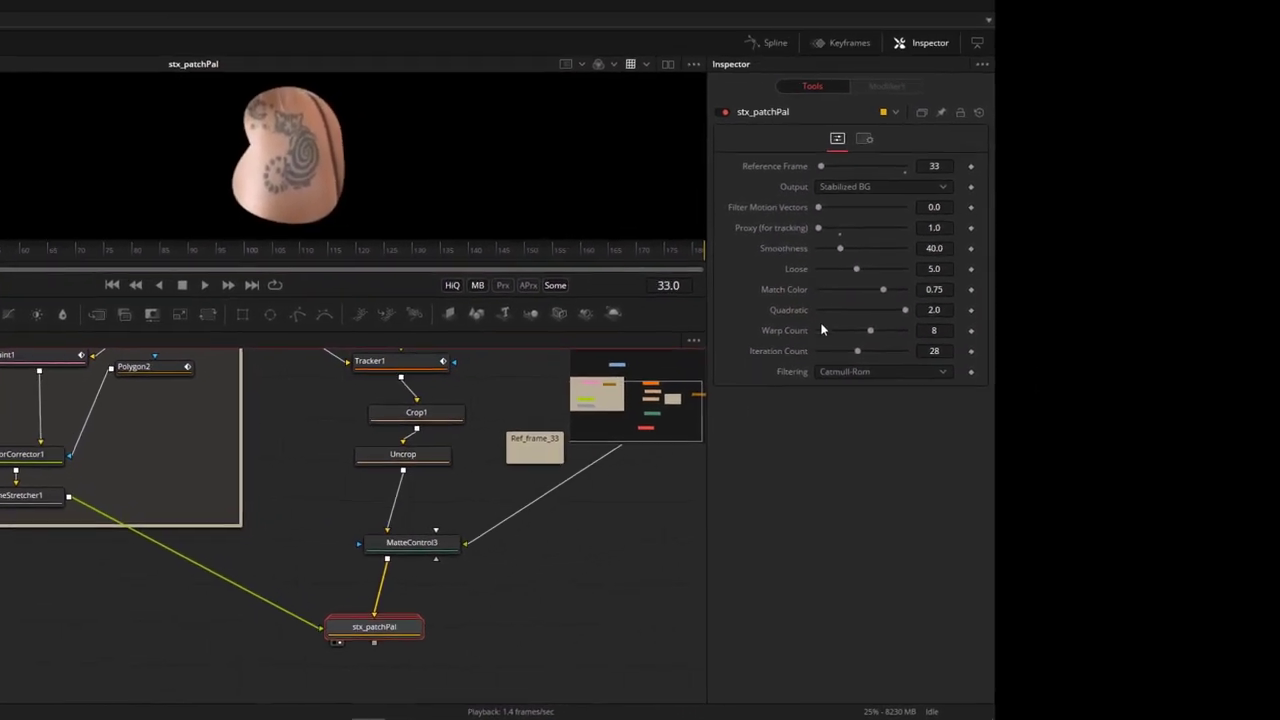
click(1027, 113)
click(836, 215)
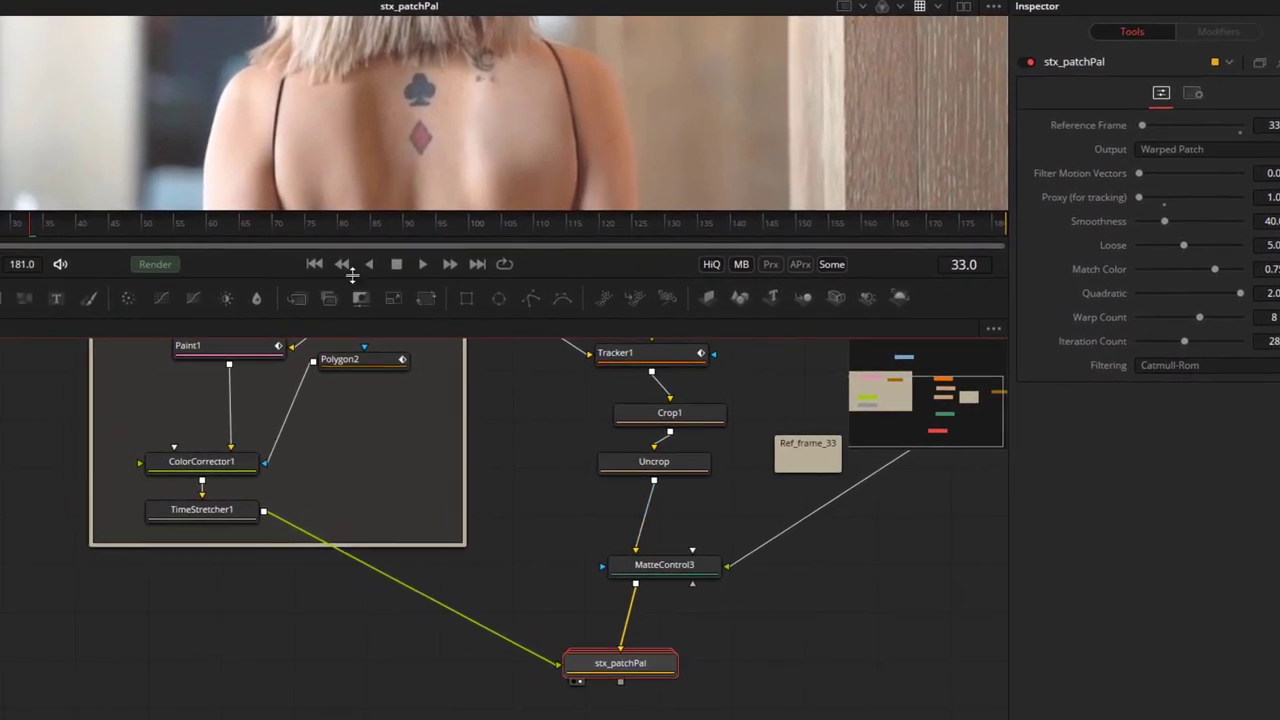
- Play back and scrub around frame 33 to check the tattoo is gone
click(370, 265)
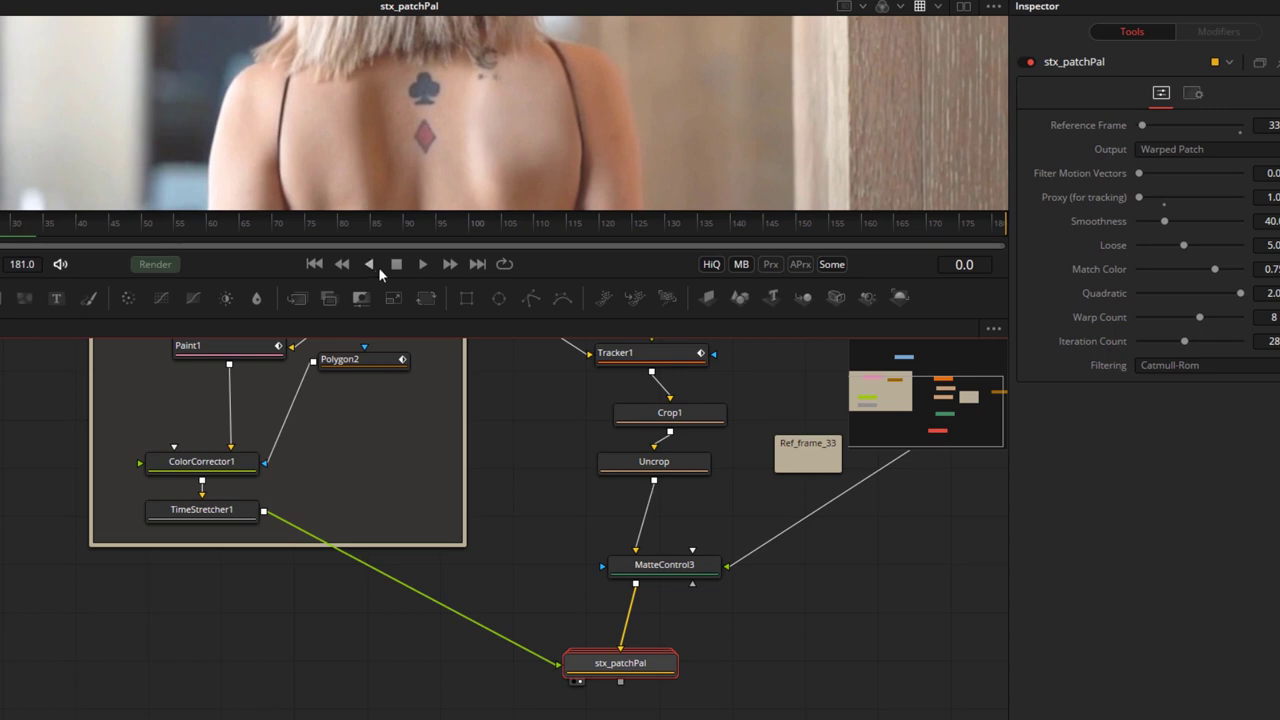
click(36, 224)
mouse_move(36, 229)
mouse_down()
mouse_move(60, 230)
mouse_move(24, 232)
mouse_up()
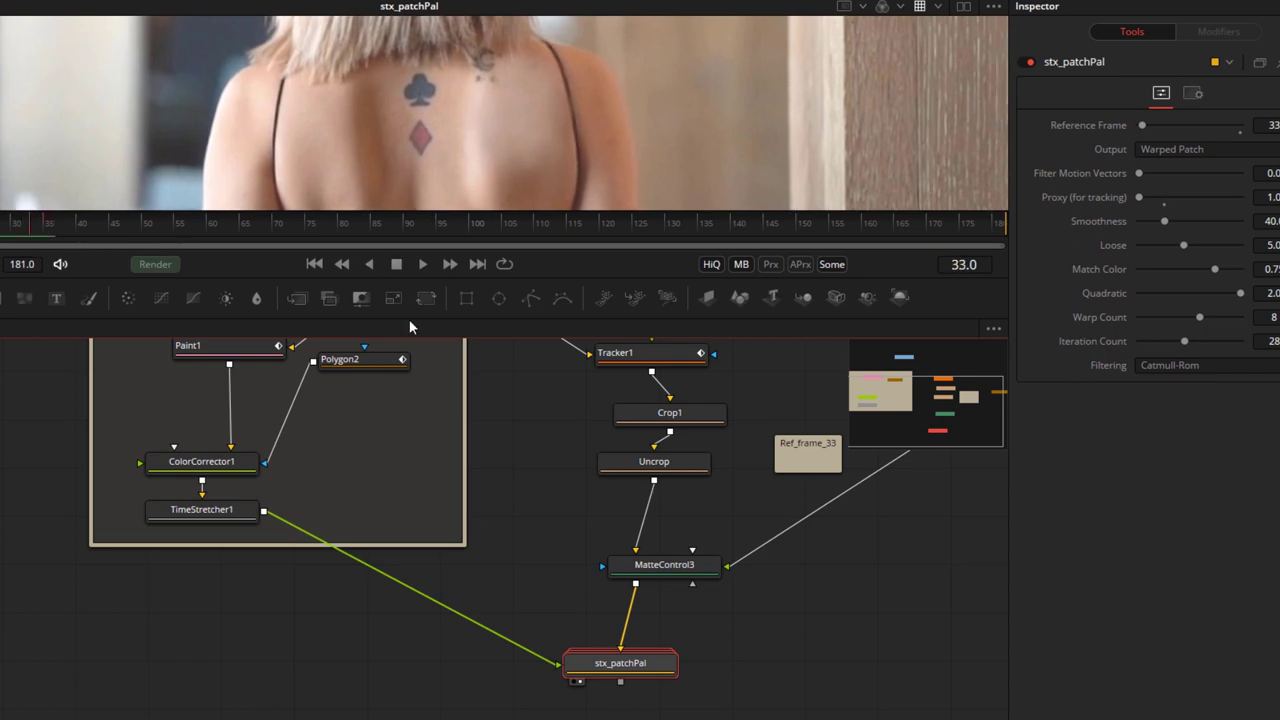
drag(612, 664, 605, 705)
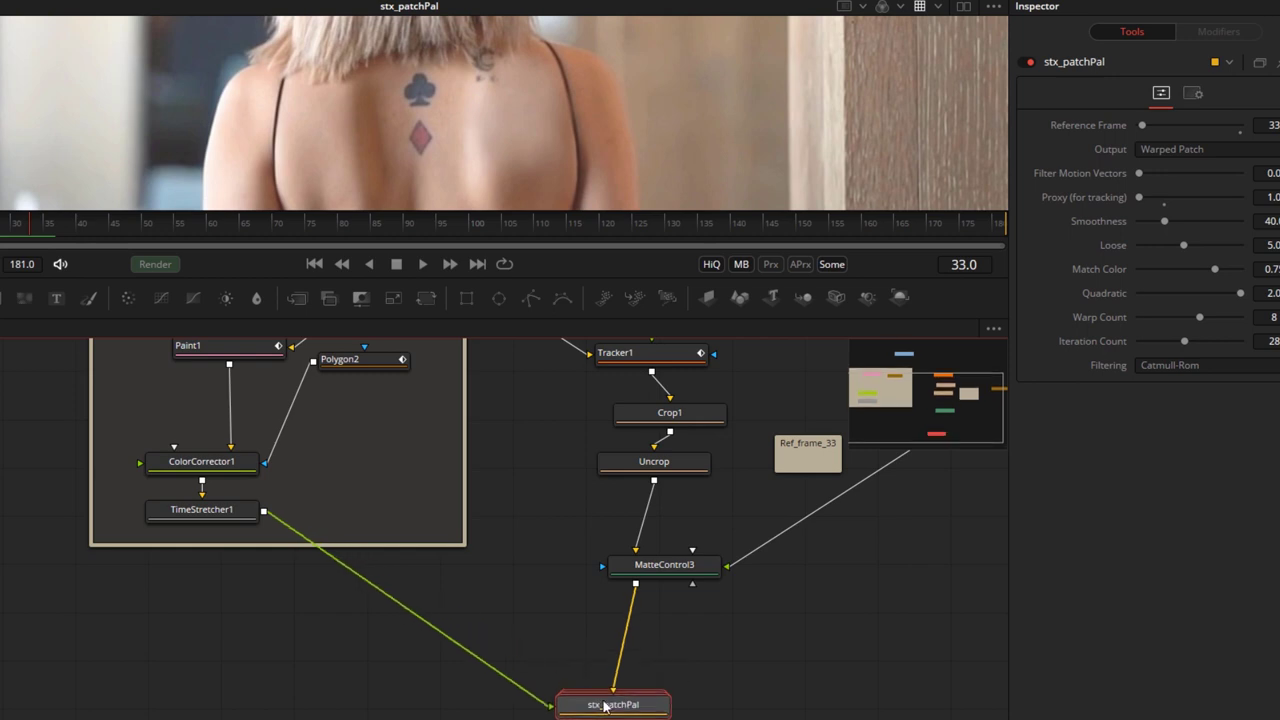
- Insert a MatteControl3_1 node after TimeStretcher1
click(219, 516)
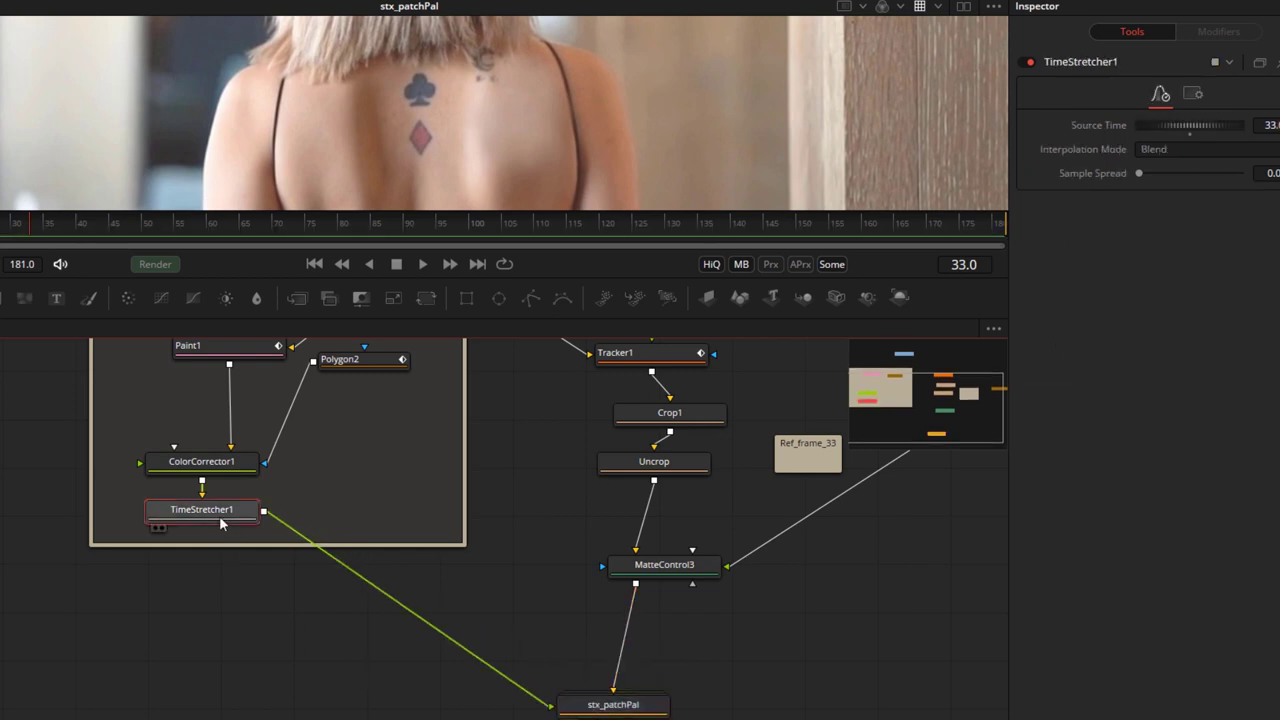
key(shift+space)
text(matt)
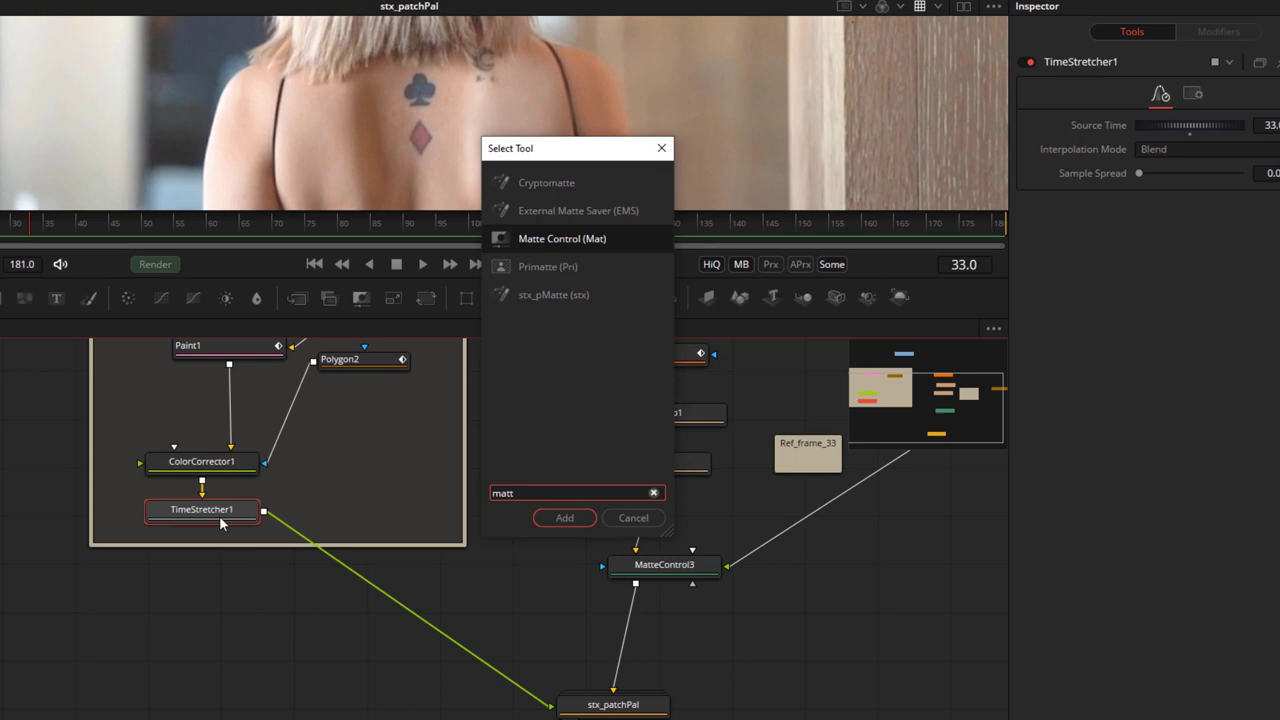
key(Return)
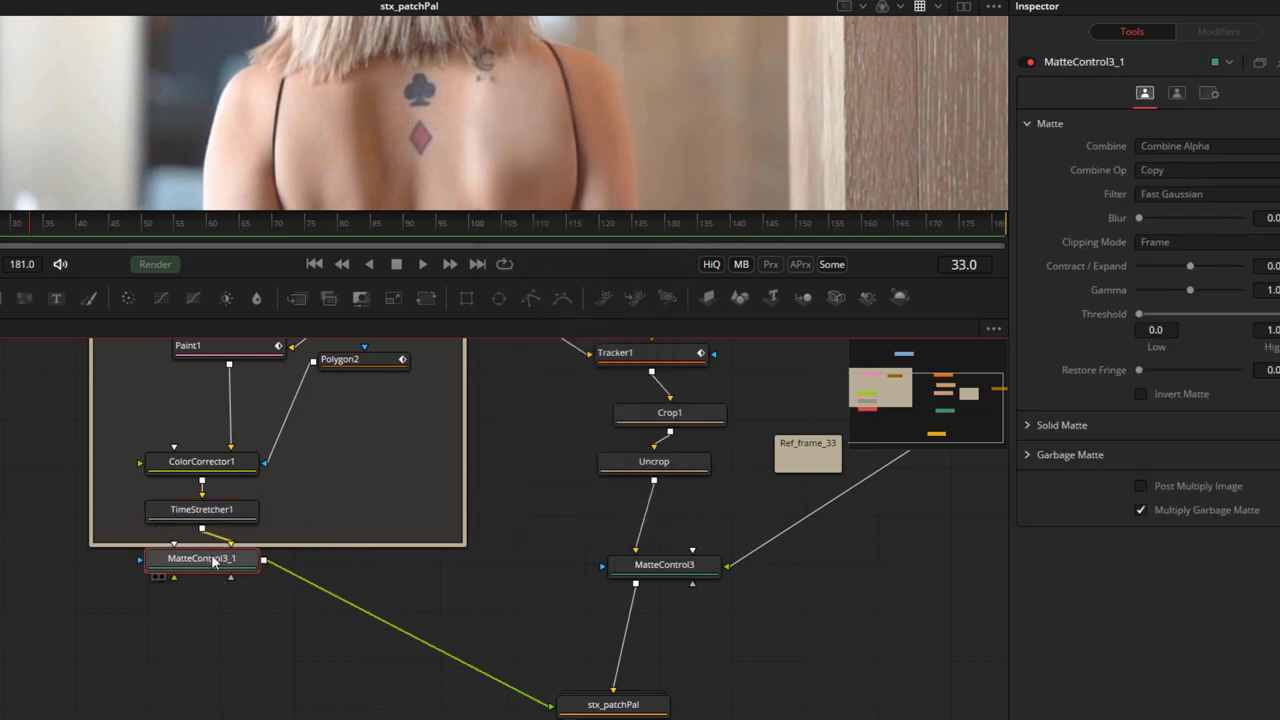
drag(212, 563, 290, 634)
- Feed Polygon1 into MatteControl3_1's Foreground and enable Post Multiply Image
drag(777, 651, 500, 671)
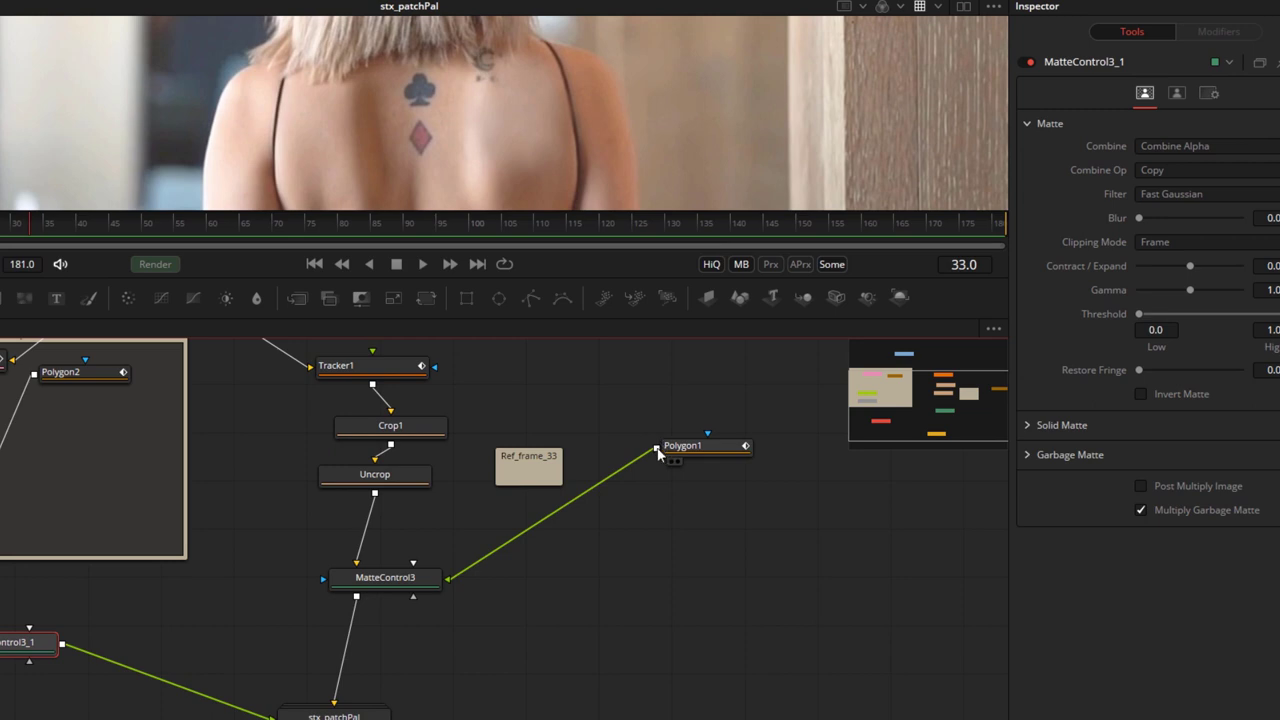
drag(657, 452, 27, 647)
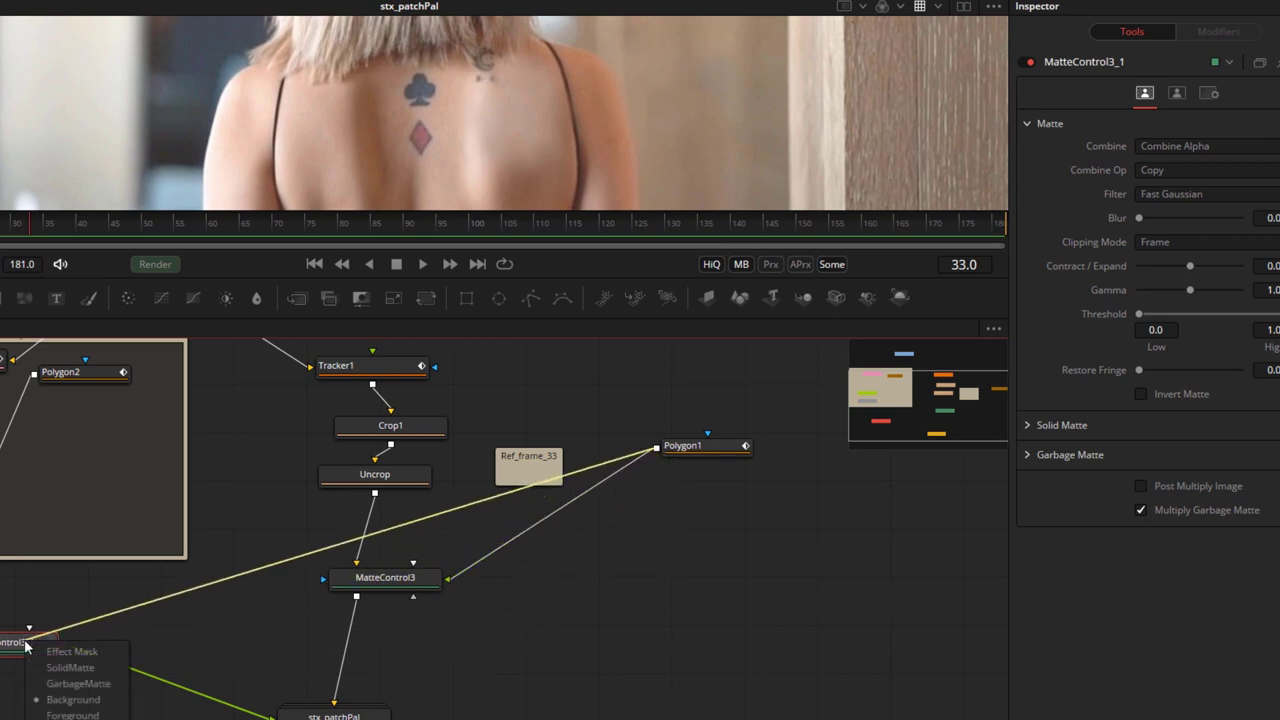
click(72, 712)
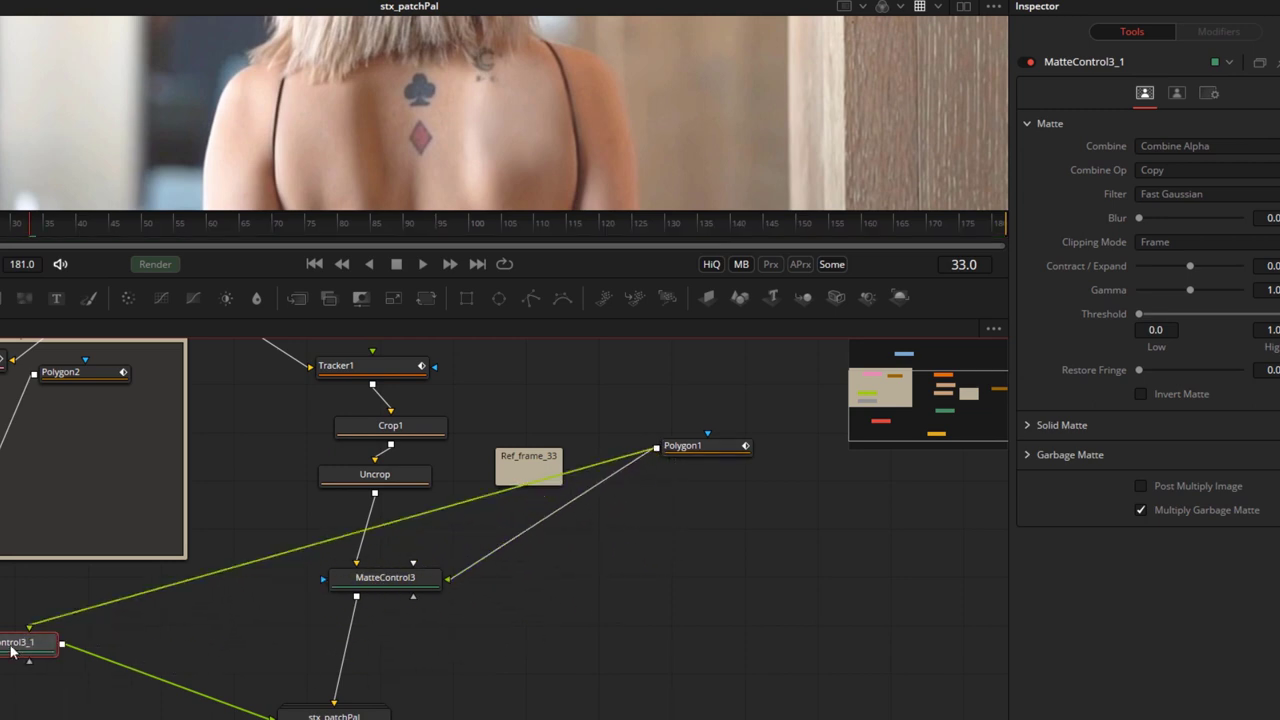
key(1)
click(1142, 486)
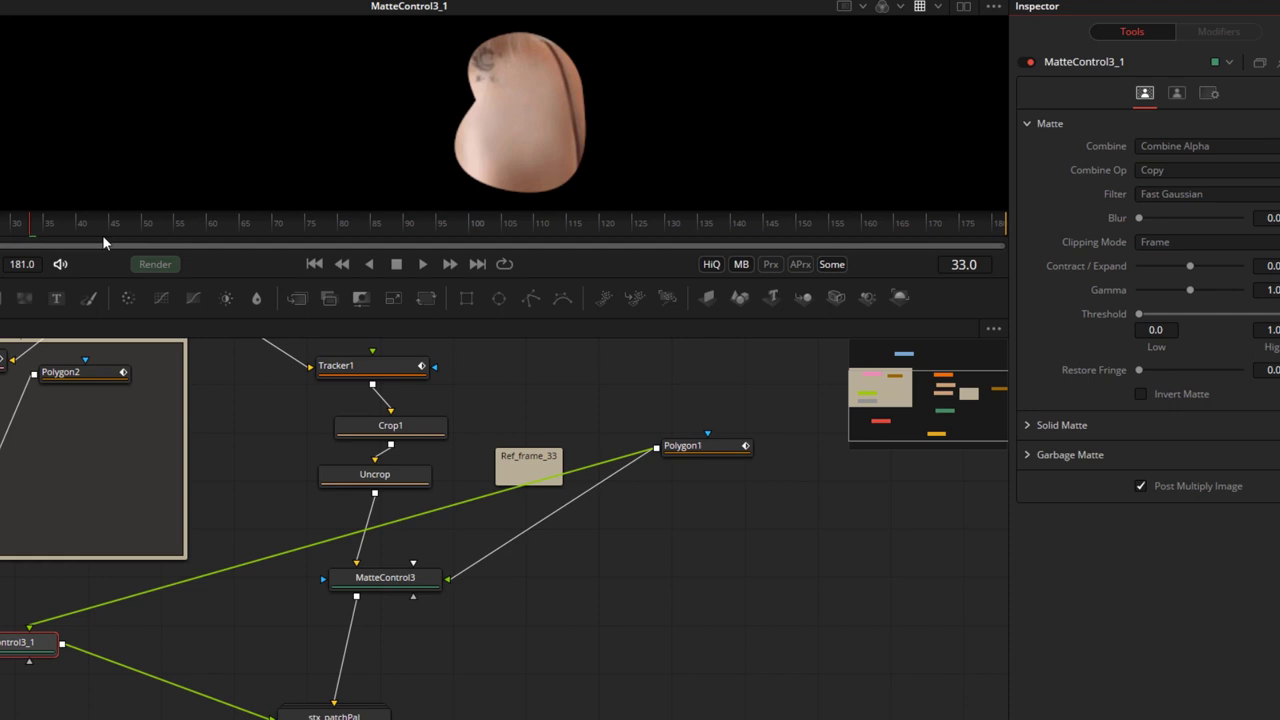
- Duplicate Polygon1 as Polygon1_1 and connect it to MatteControl3_1's Foreground
click(689, 449)
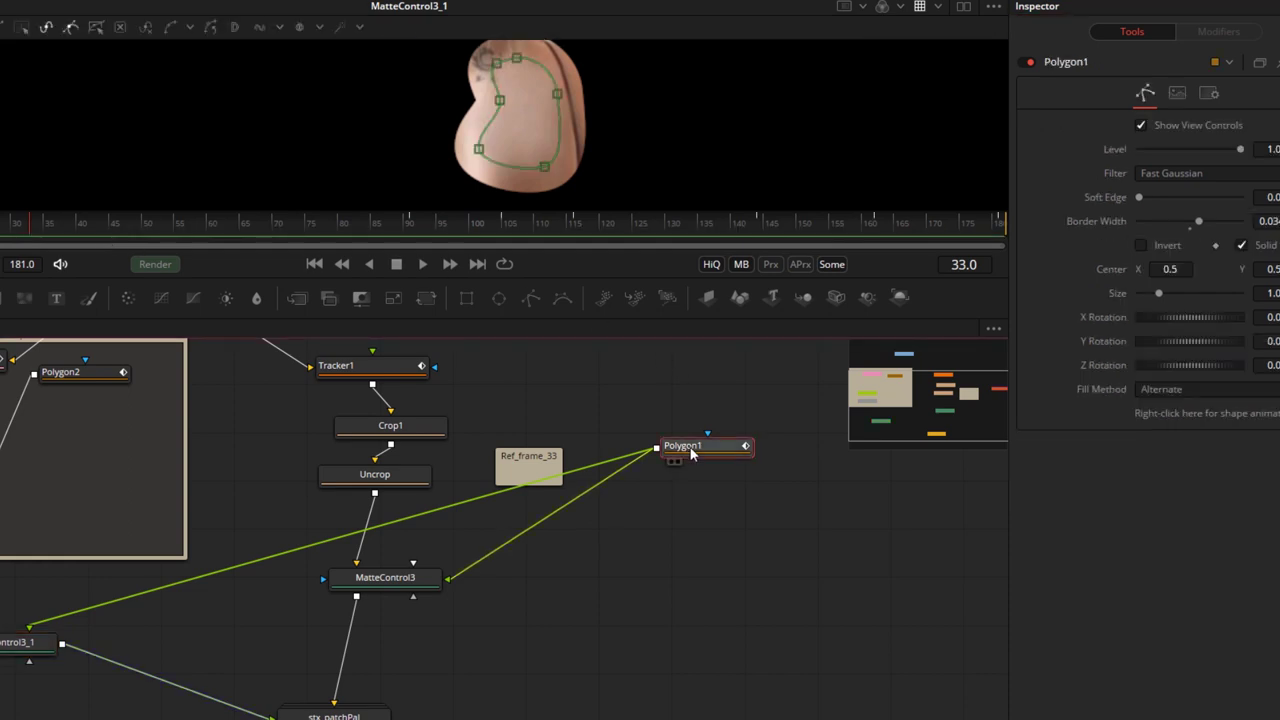
mouse_move(690, 452)
key(ctrl+v)
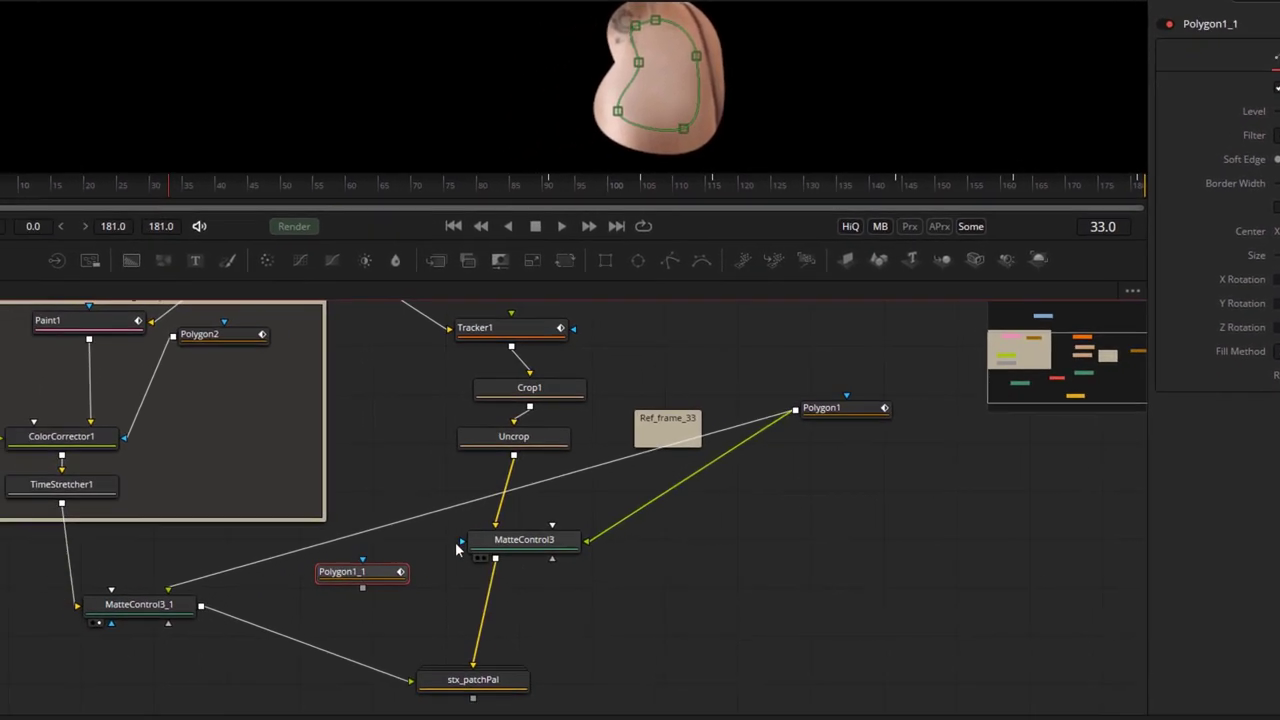
drag(362, 588, 183, 598)
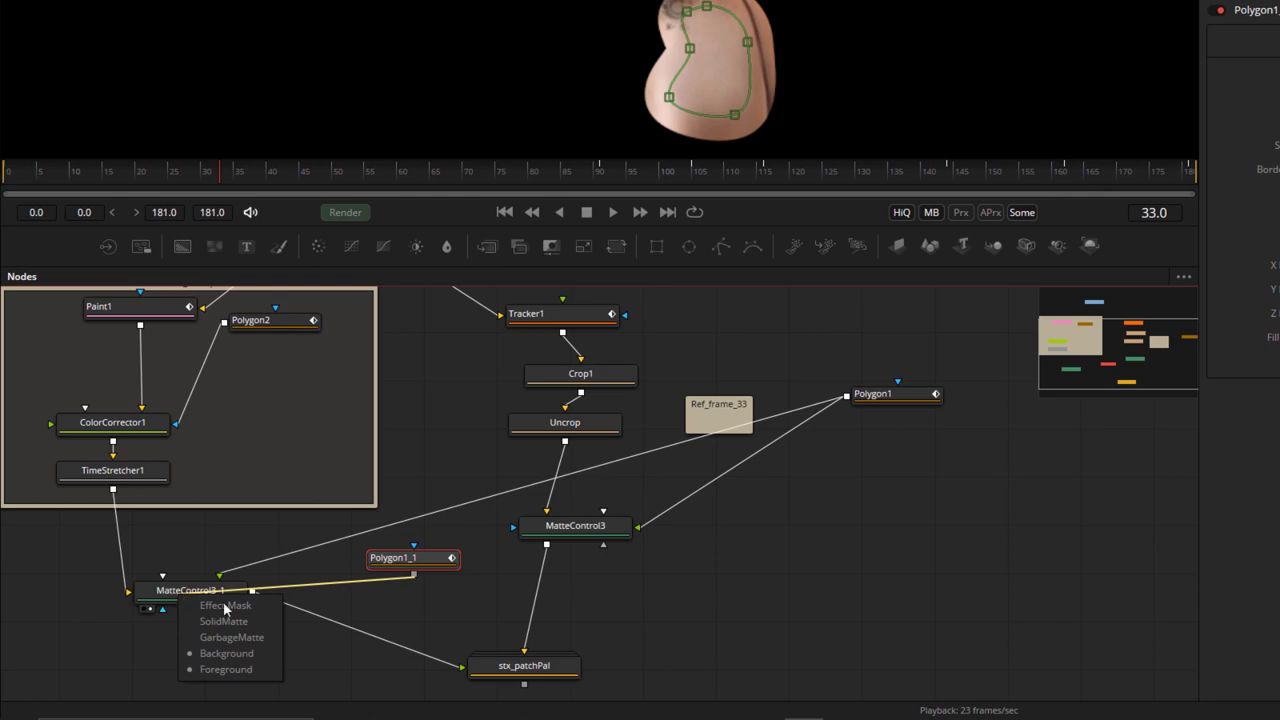
click(258, 670)
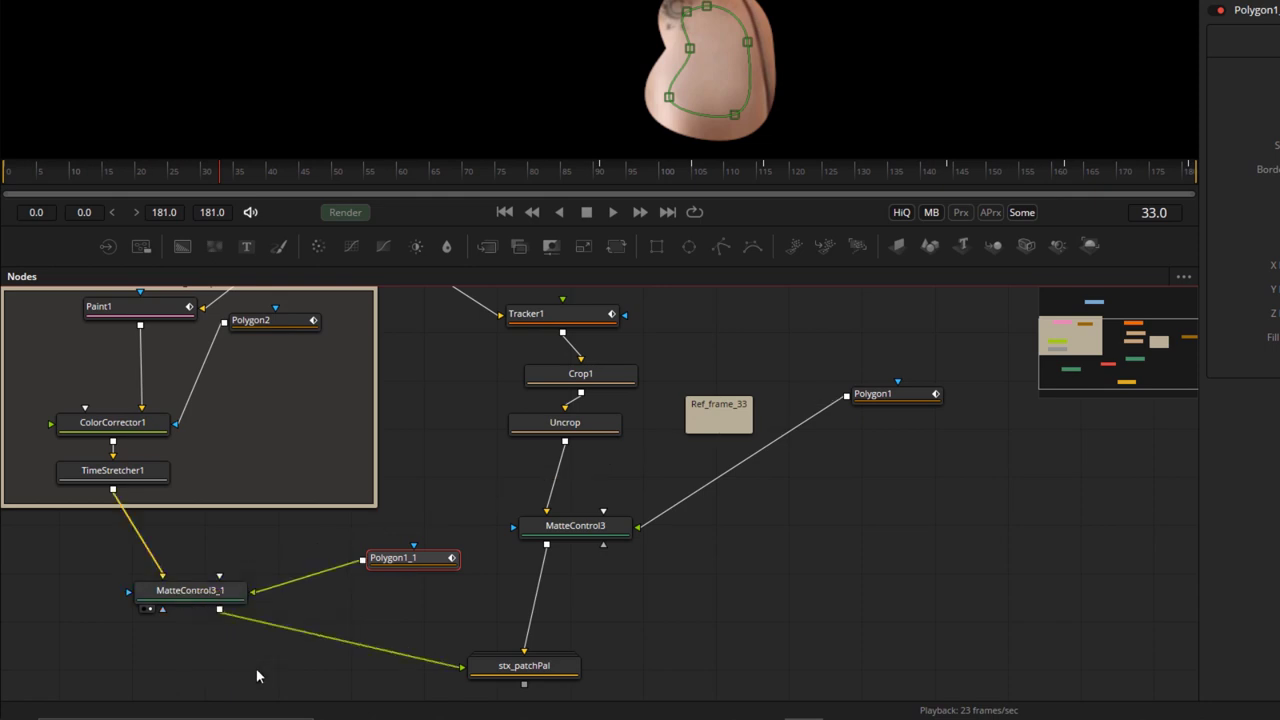
click(196, 598)
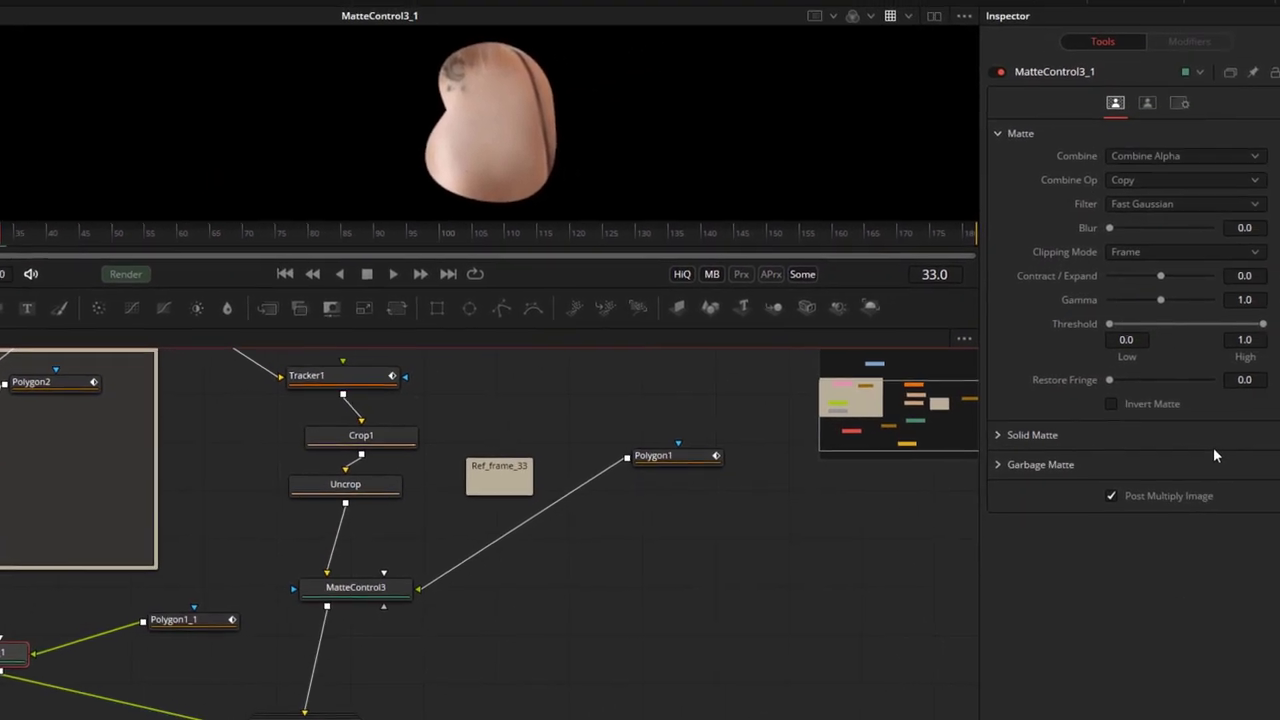
- Set Polygon1_1's border width to -0.0031 and soft edge to 0.0061
click(202, 620)
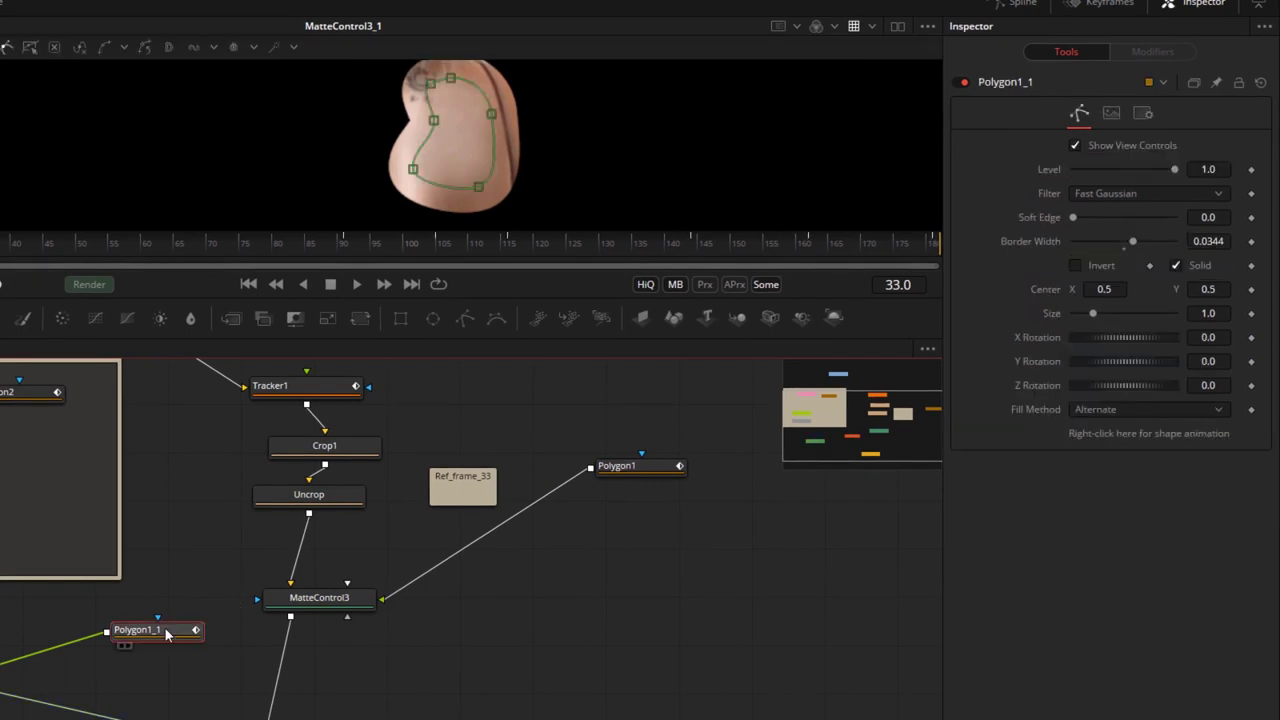
click(1124, 243)
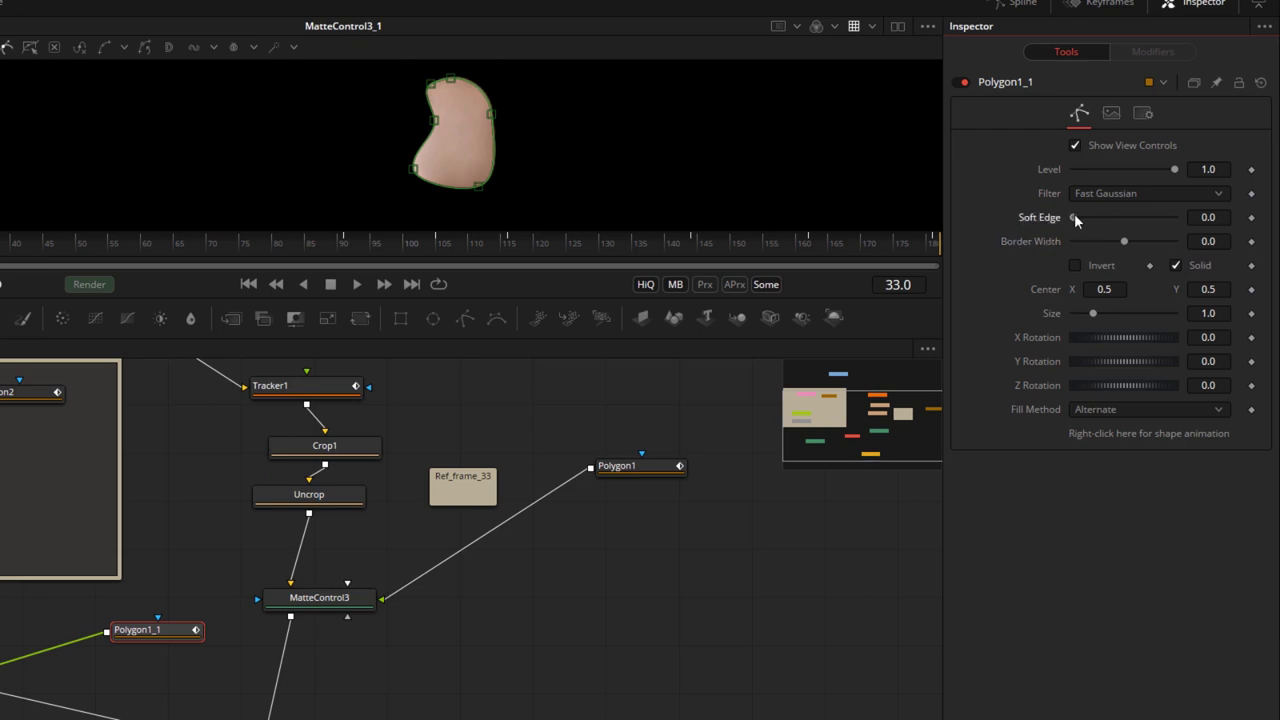
drag(1074, 213, 1076, 216)
drag(1208, 241, 1196, 241)
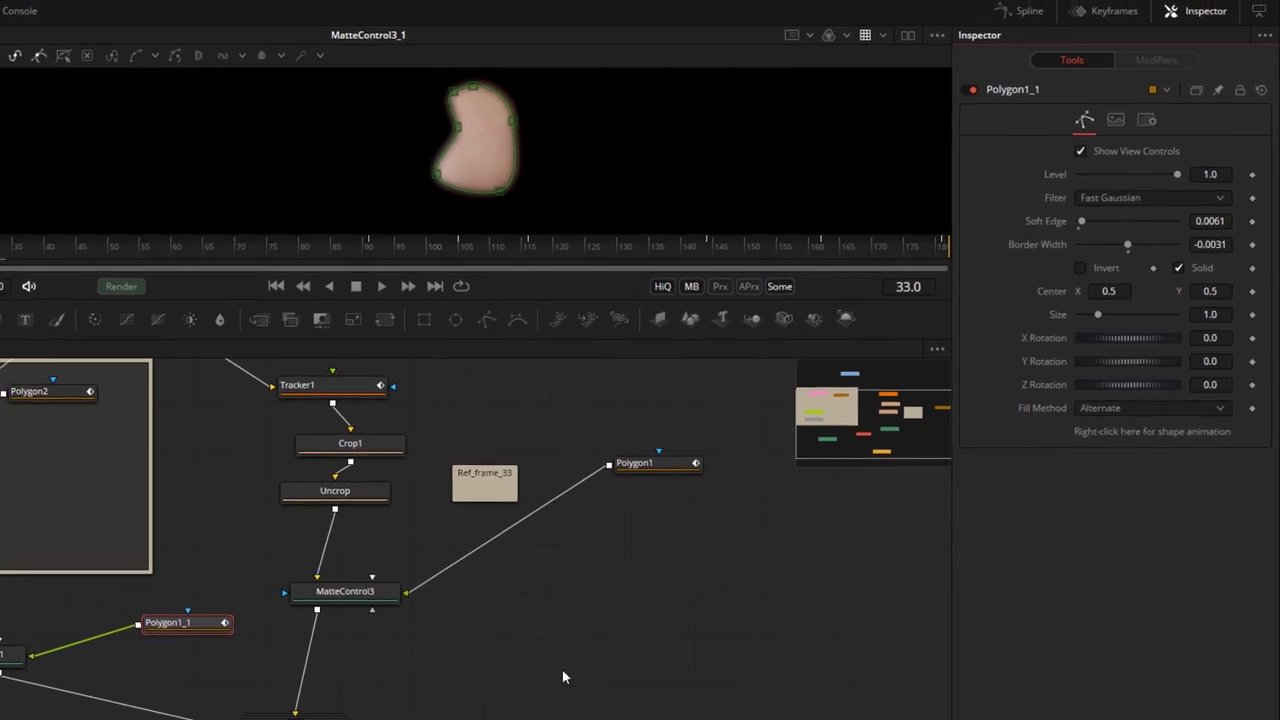
- Show stx_patchPal's settings and view its output, panning to see the whole node flow
click(296, 716)
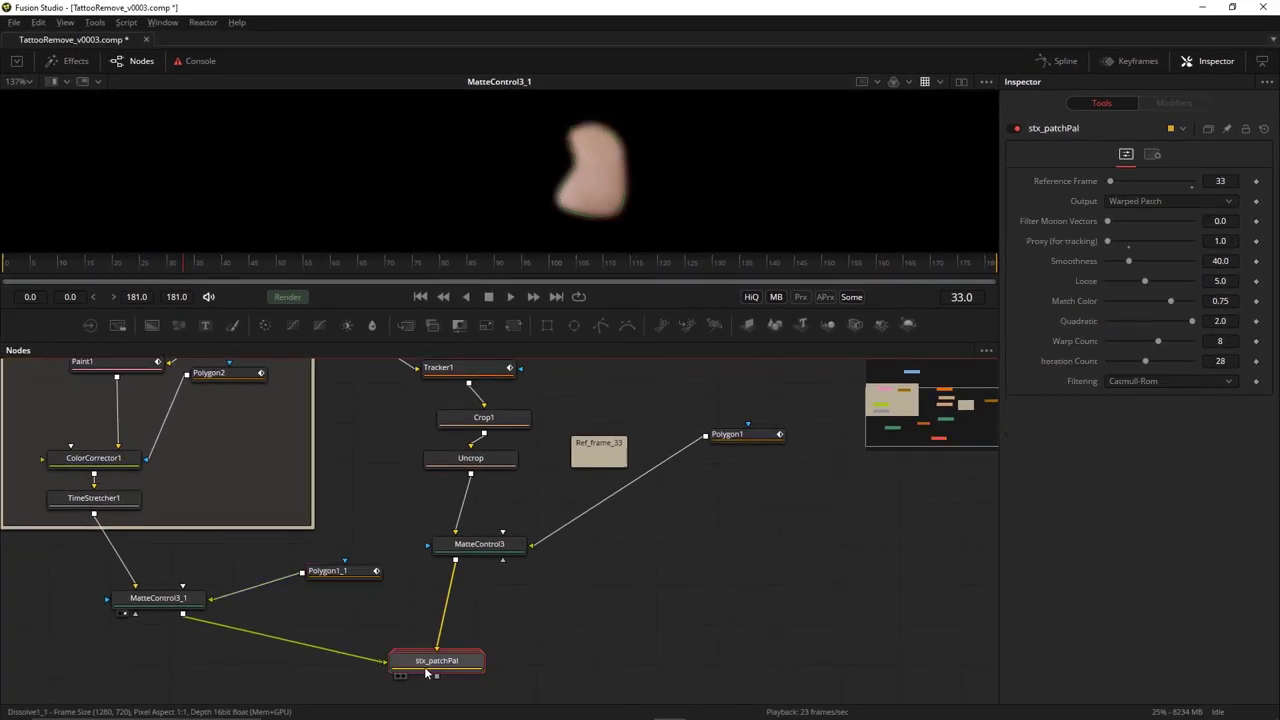
key(1)
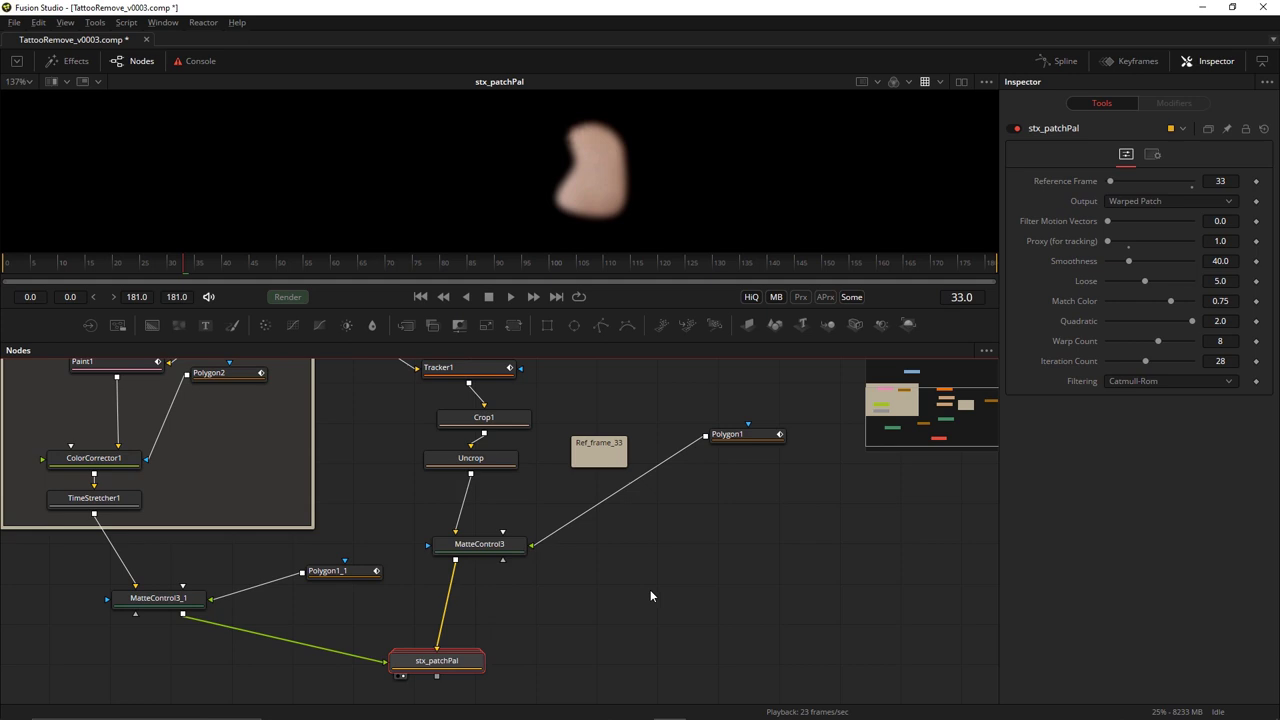
drag(650, 589, 739, 597)
scroll(739, 597, down, 3)
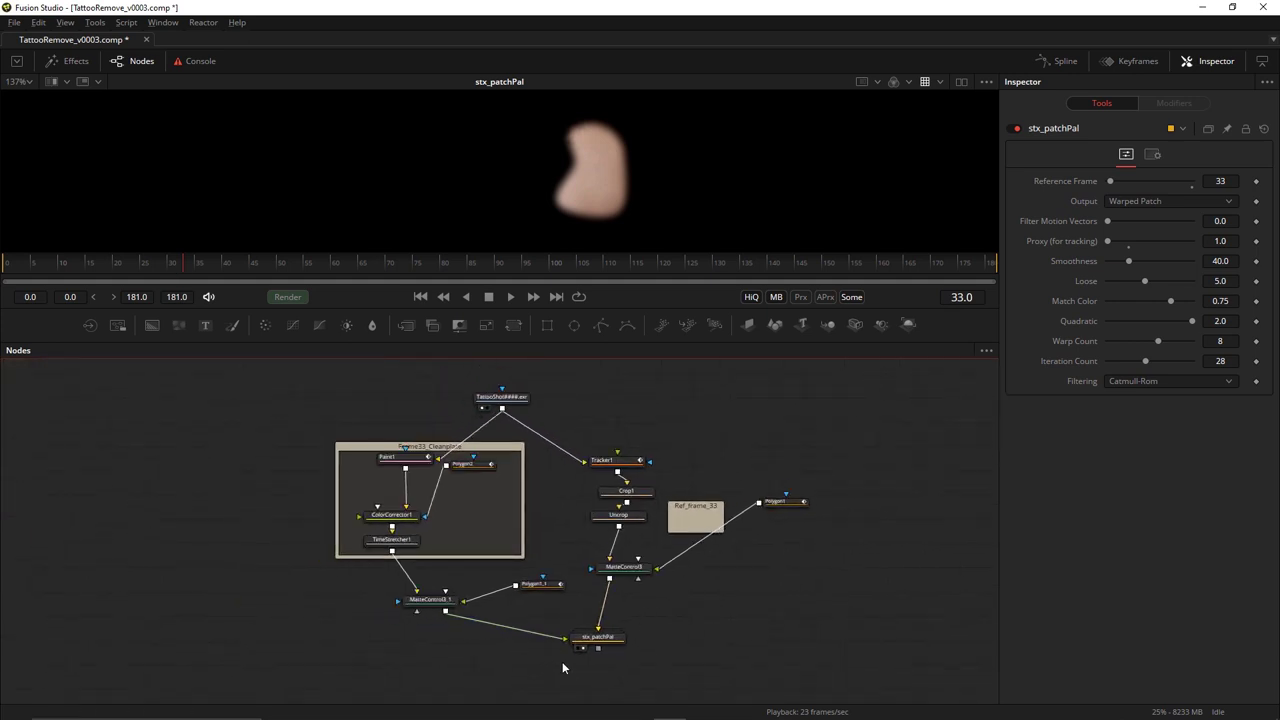
- Wire the TattooShot plate into Merge1's background, move Merge1 right, and view the composite
drag(600, 649, 503, 413)
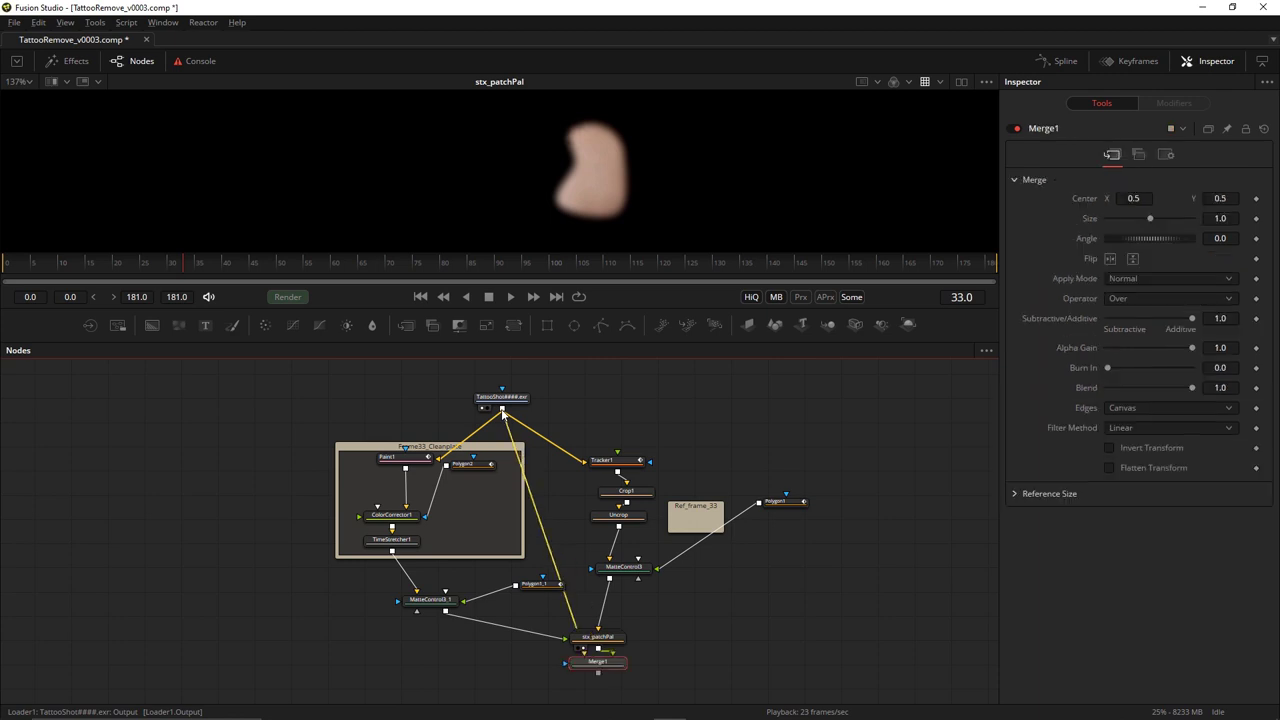
drag(589, 666, 722, 672)
key(1)
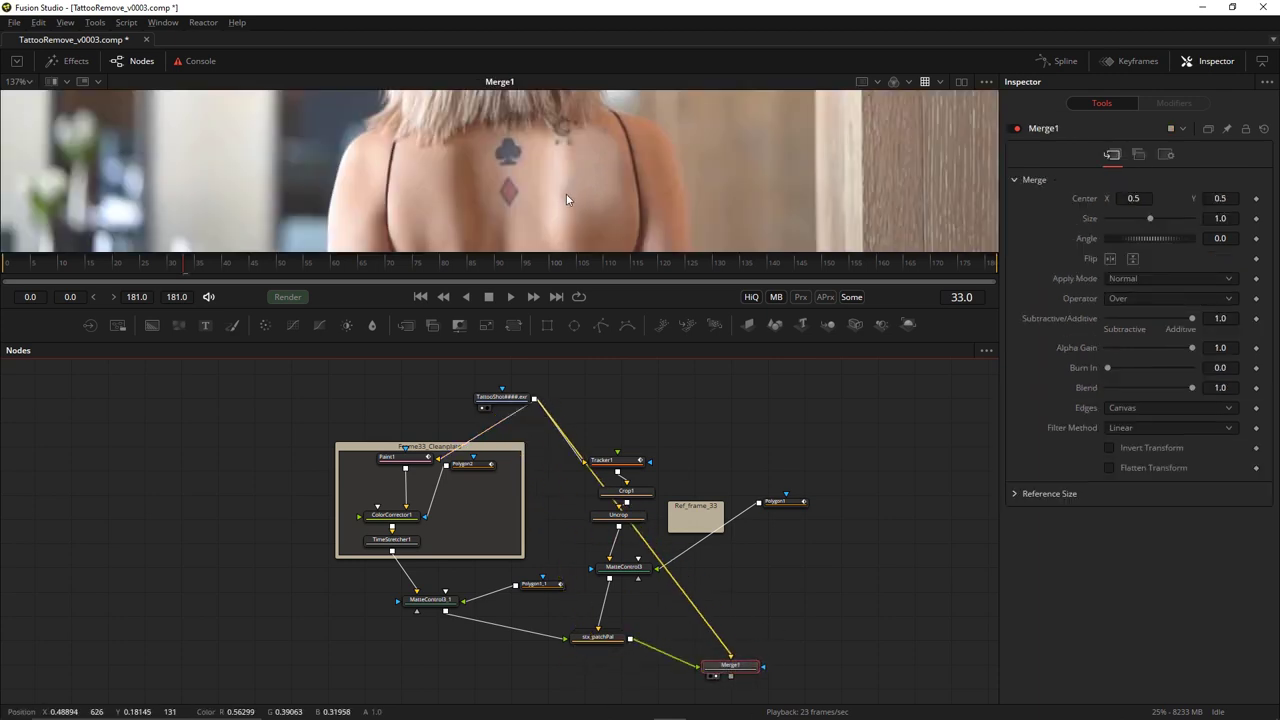
scroll(566, 194, up, 5)
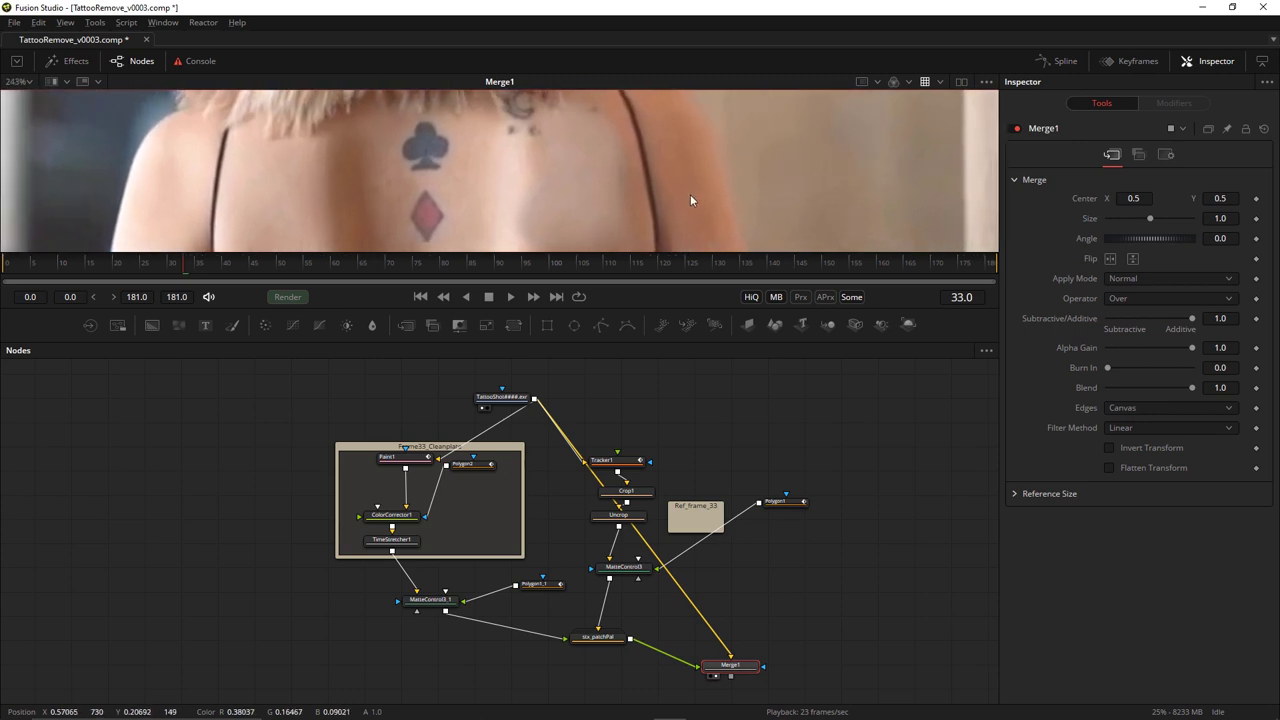
scroll(680, 196, down, 2)
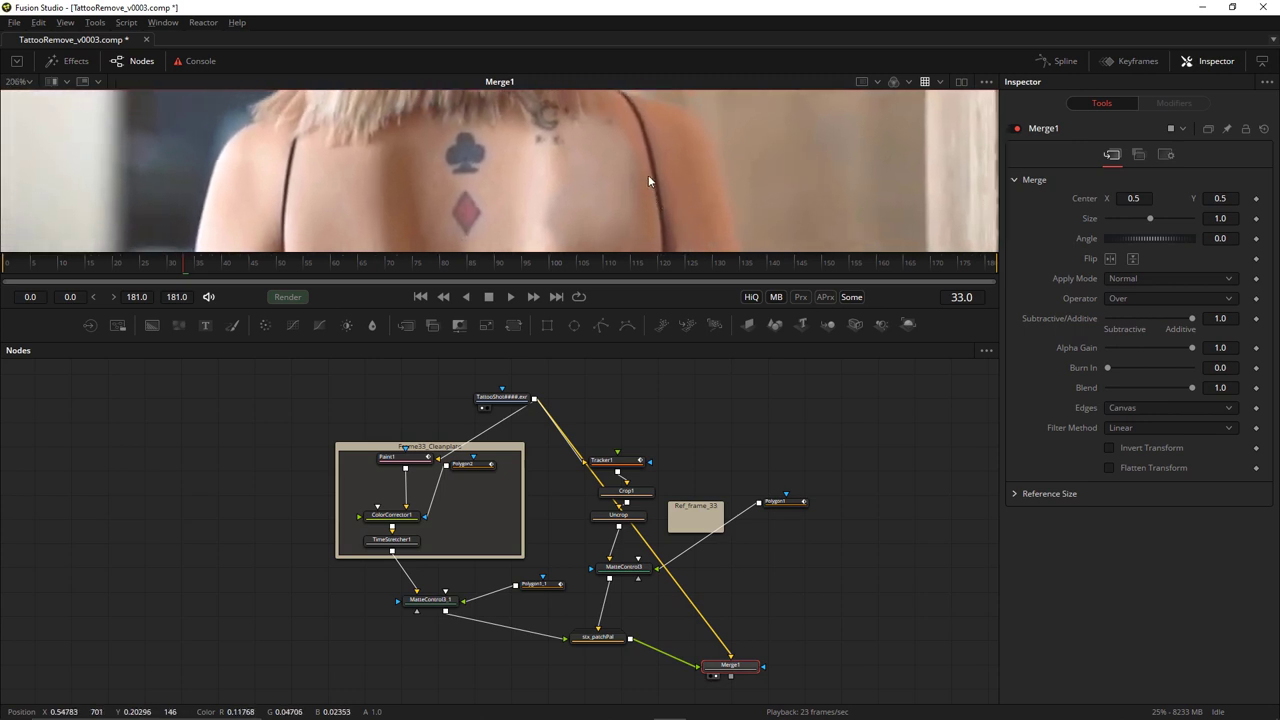
click(447, 605)
- Set Polygon1_1's Soft Edge to 0.0108 and Border Width to 0.0192, then enlarge the viewer
click(540, 584)
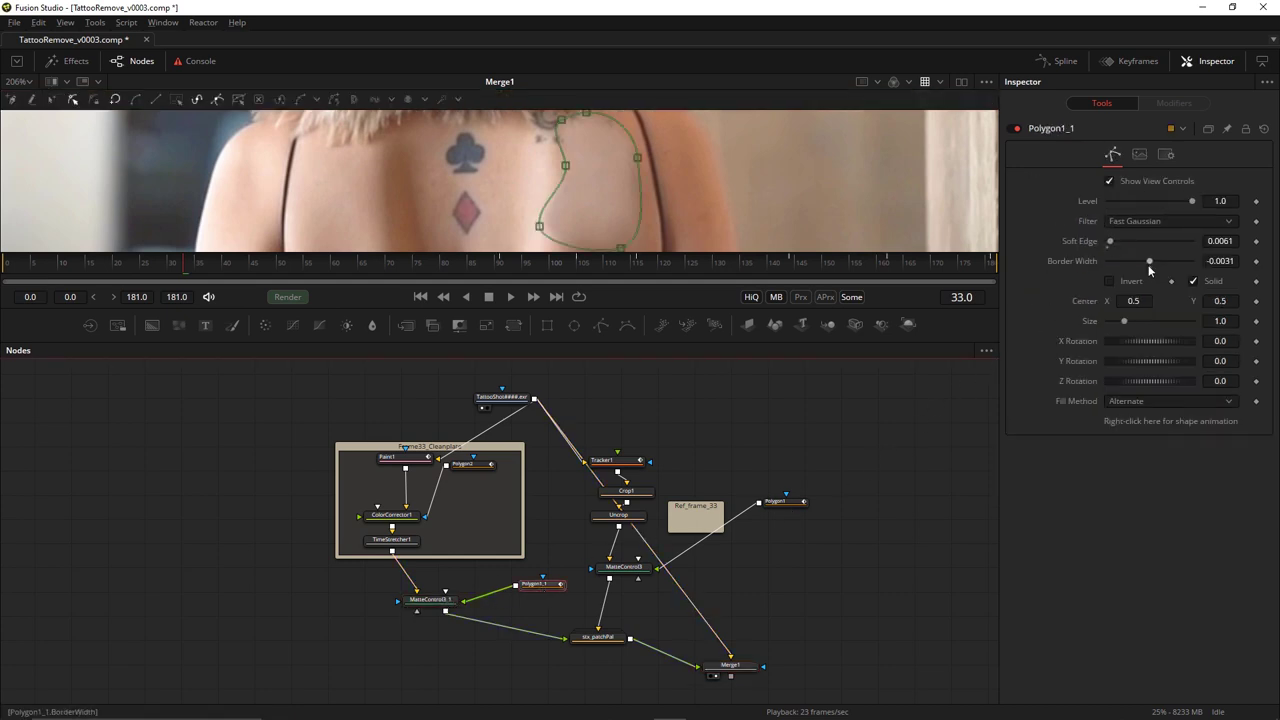
drag(1149, 266, 1111, 241)
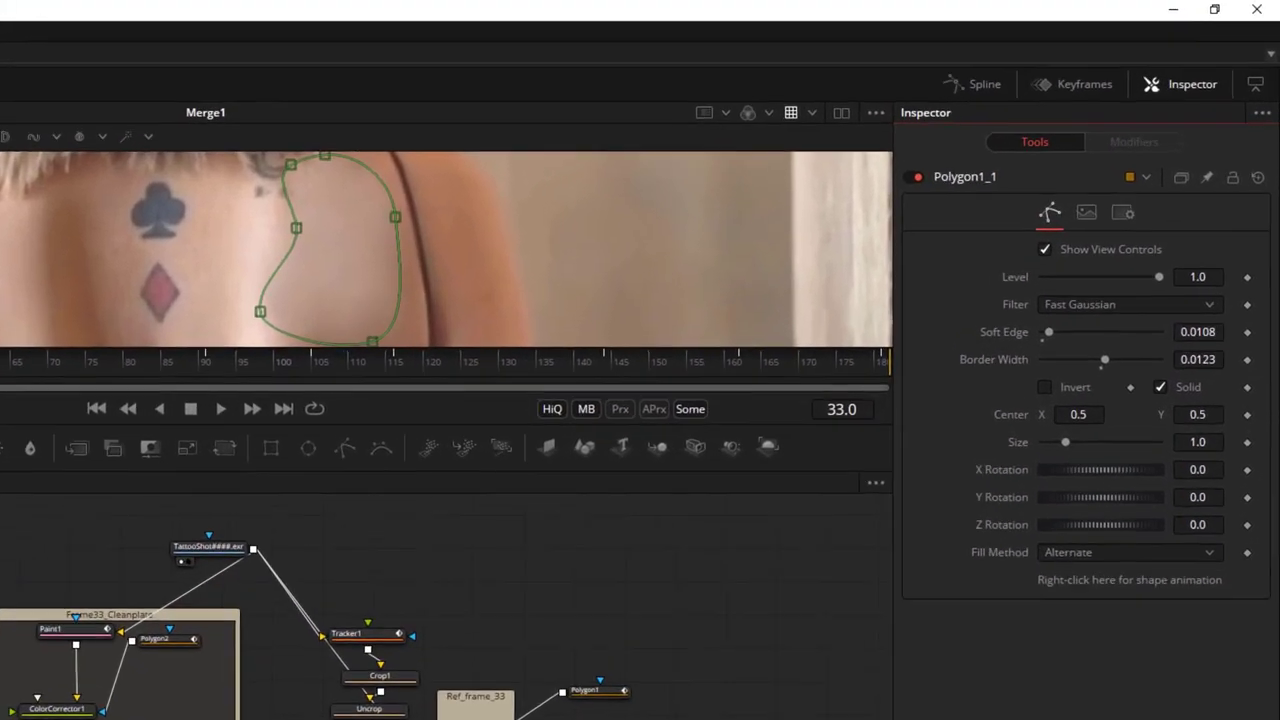
drag(1104, 359, 1106, 359)
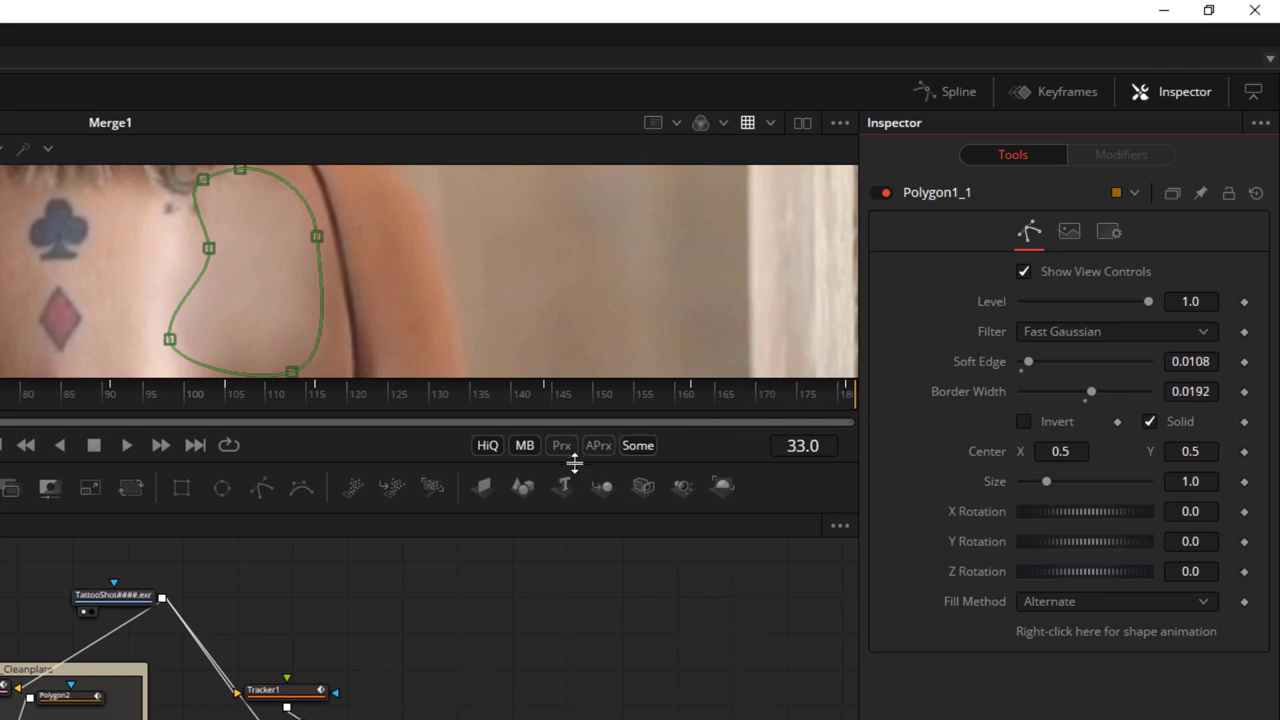
drag(575, 463, 612, 606)
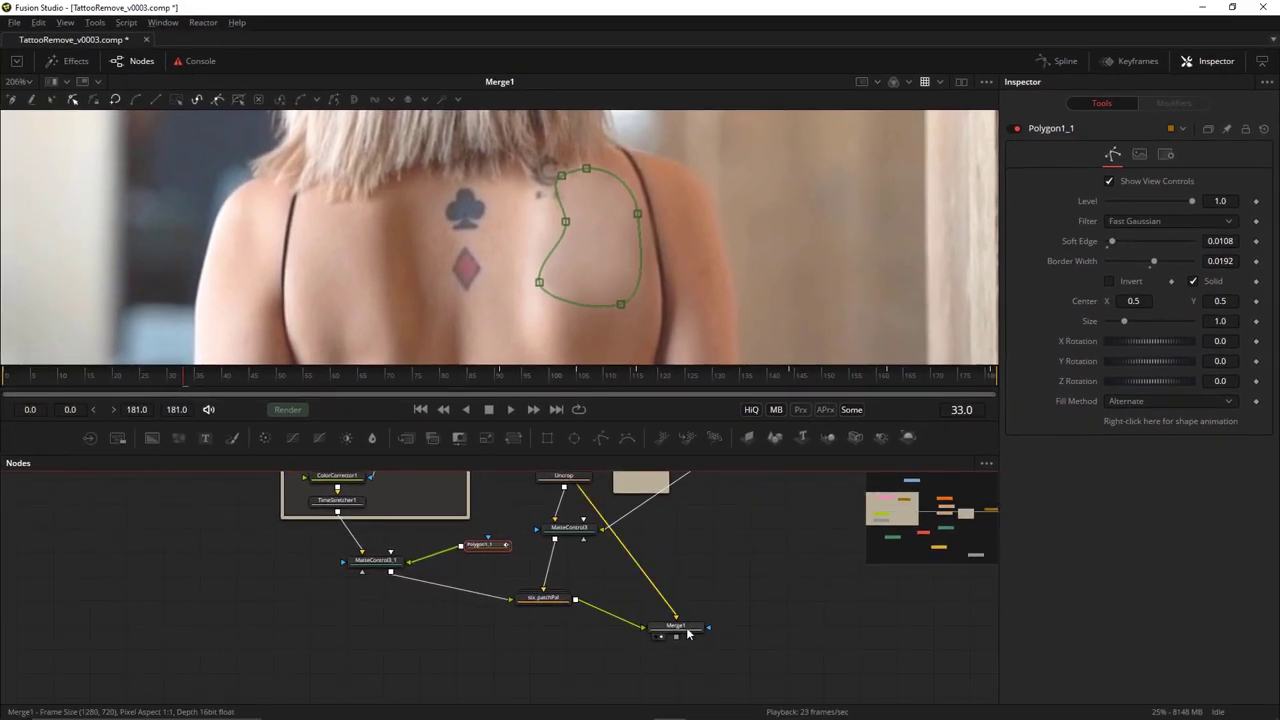
- Play Merge1 backwards to check the patch, then return to frame 33 on Tracker1
click(700, 625)
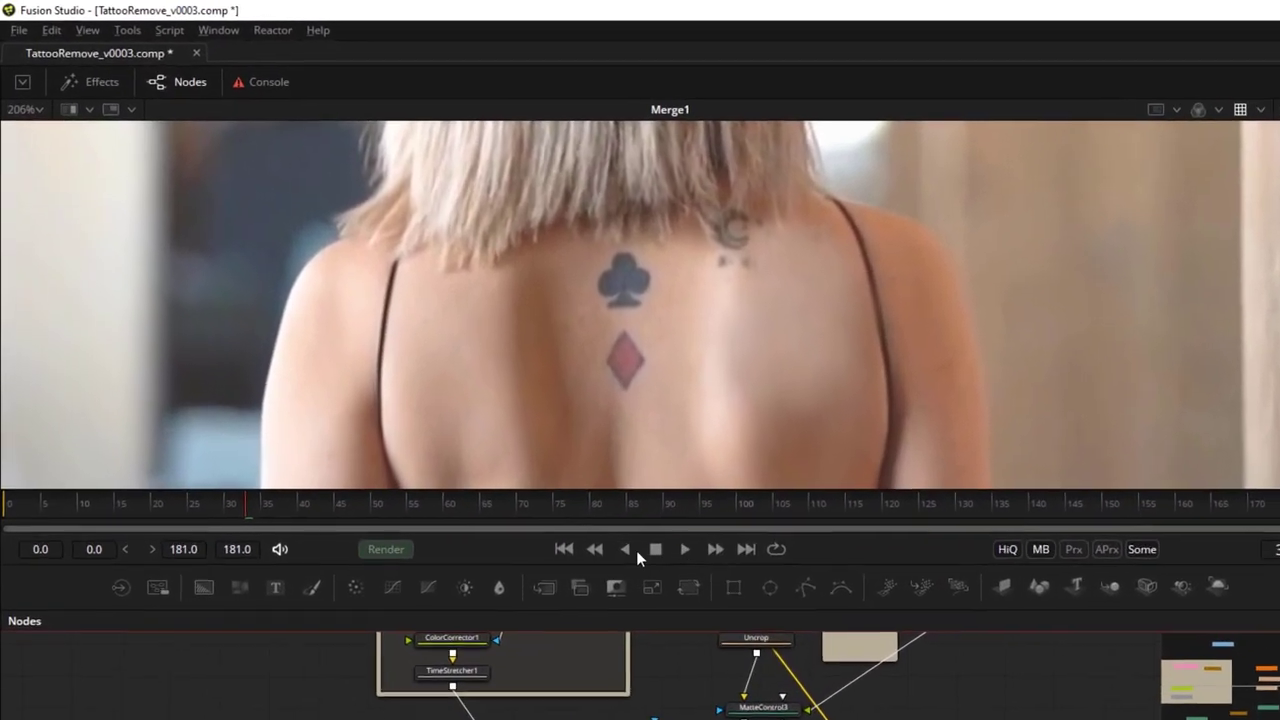
click(627, 549)
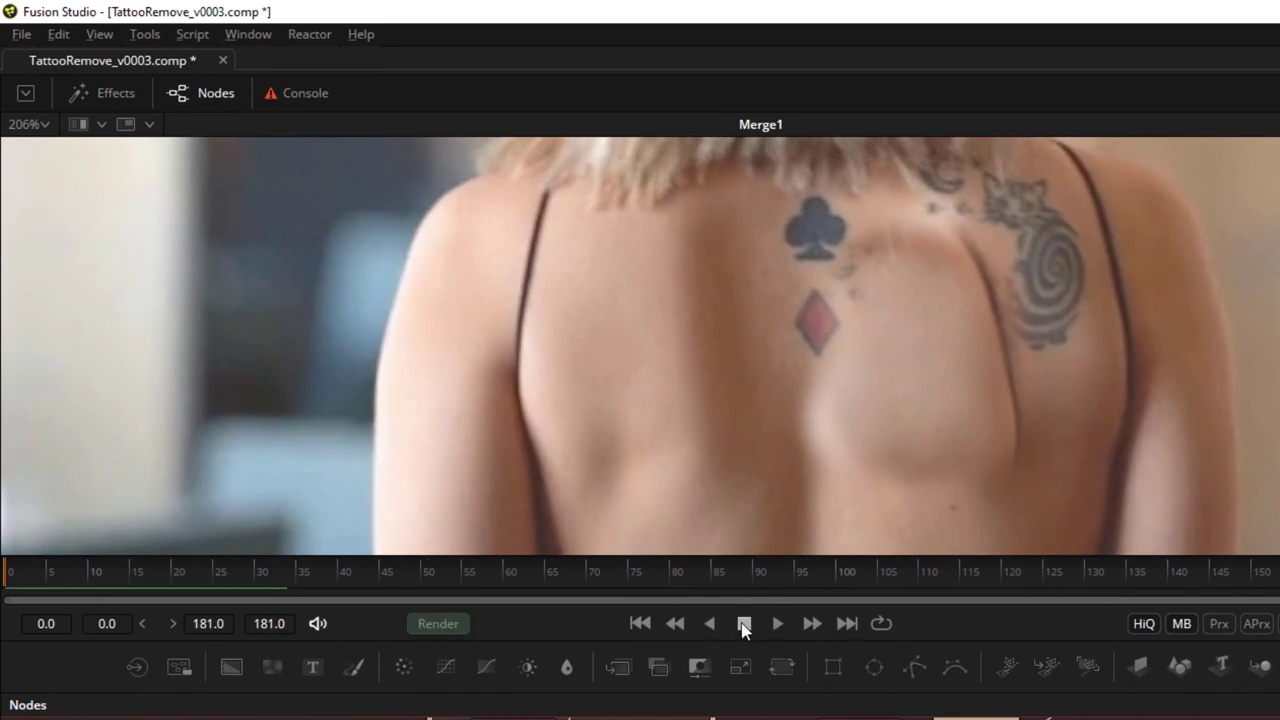
click(272, 568)
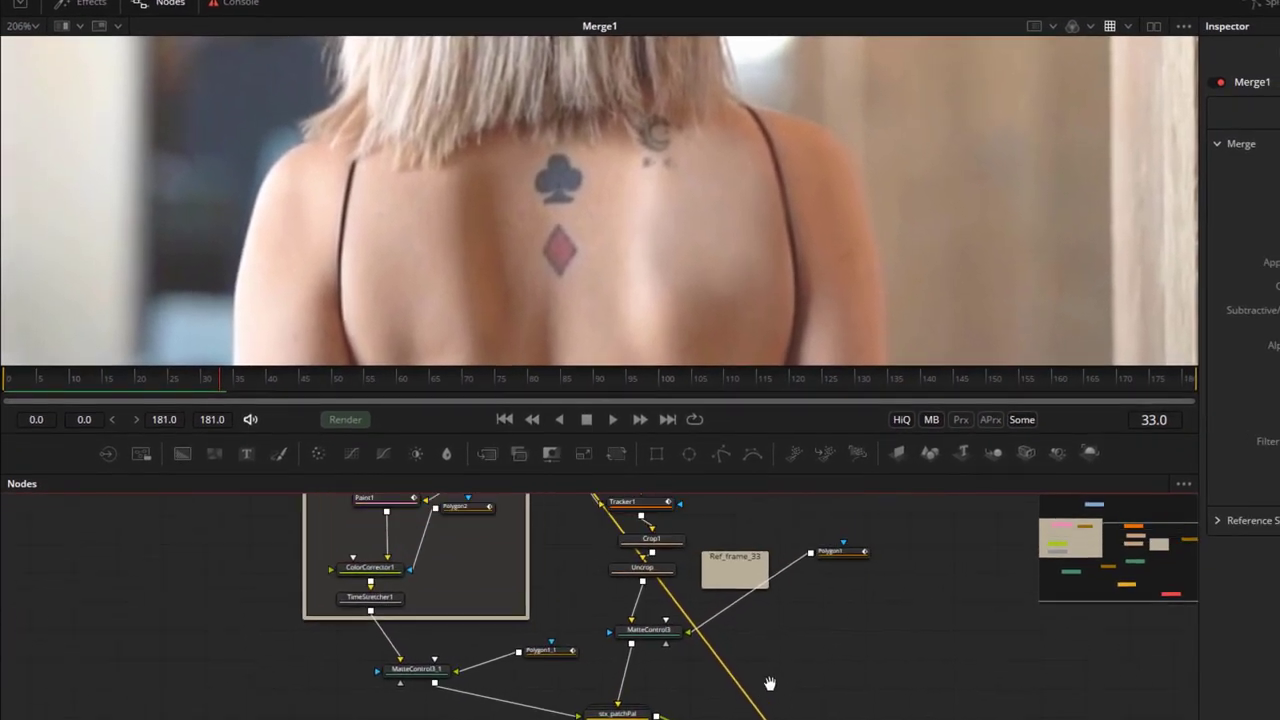
drag(771, 686, 749, 717)
- Duplicate Tracker1 as Tracker1_1, feed stx_patchPal into both its inputs, and view its output
drag(618, 553, 643, 543)
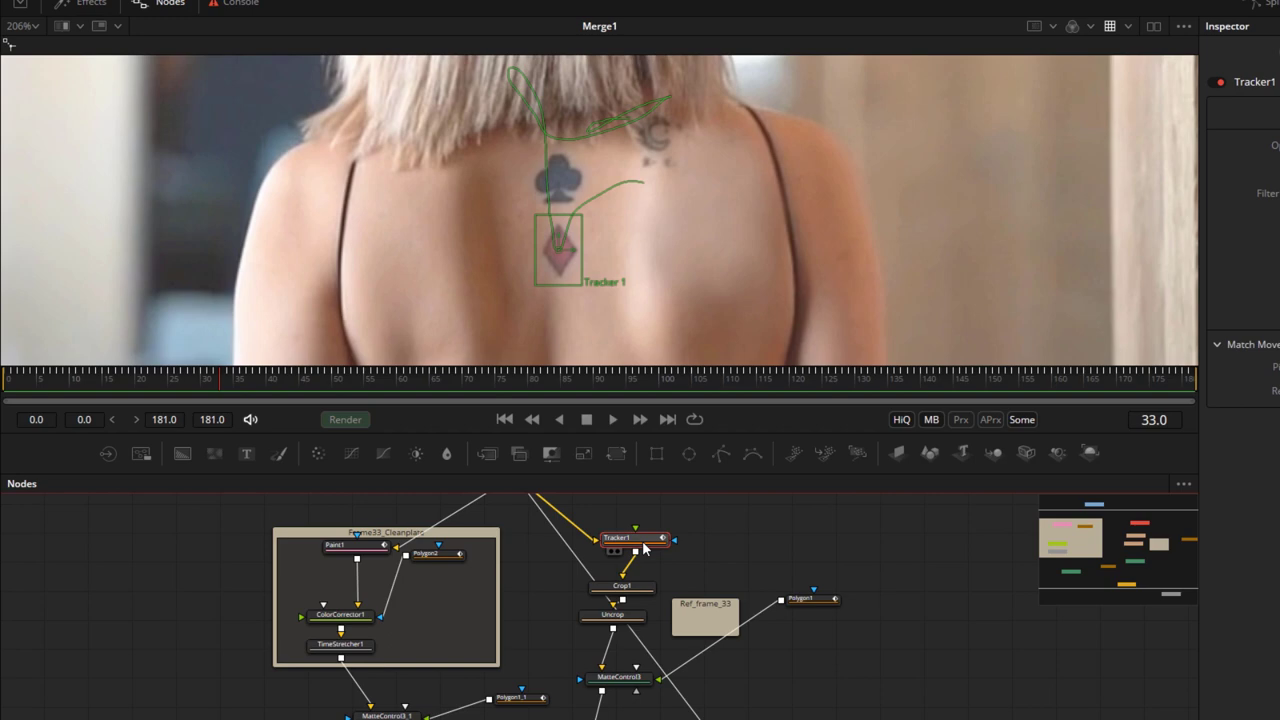
scroll(836, 620, down, 3)
click(593, 692)
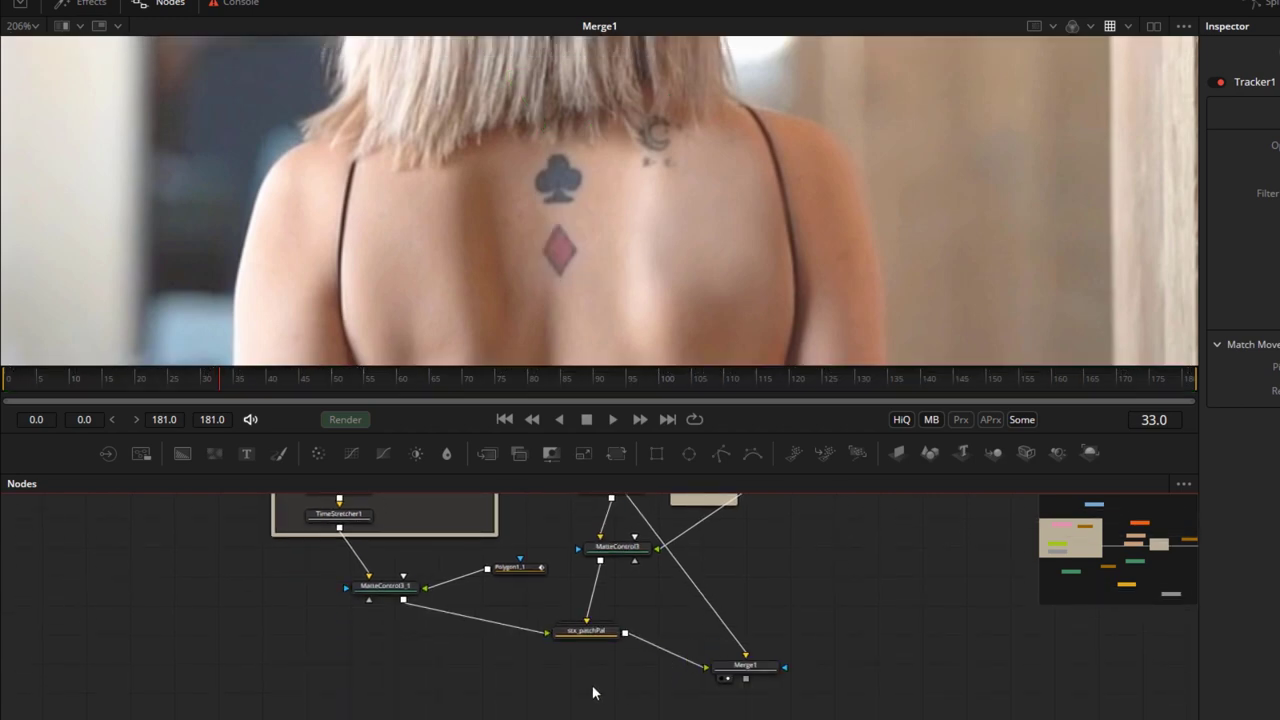
click(593, 688)
scroll(651, 694, up, 2)
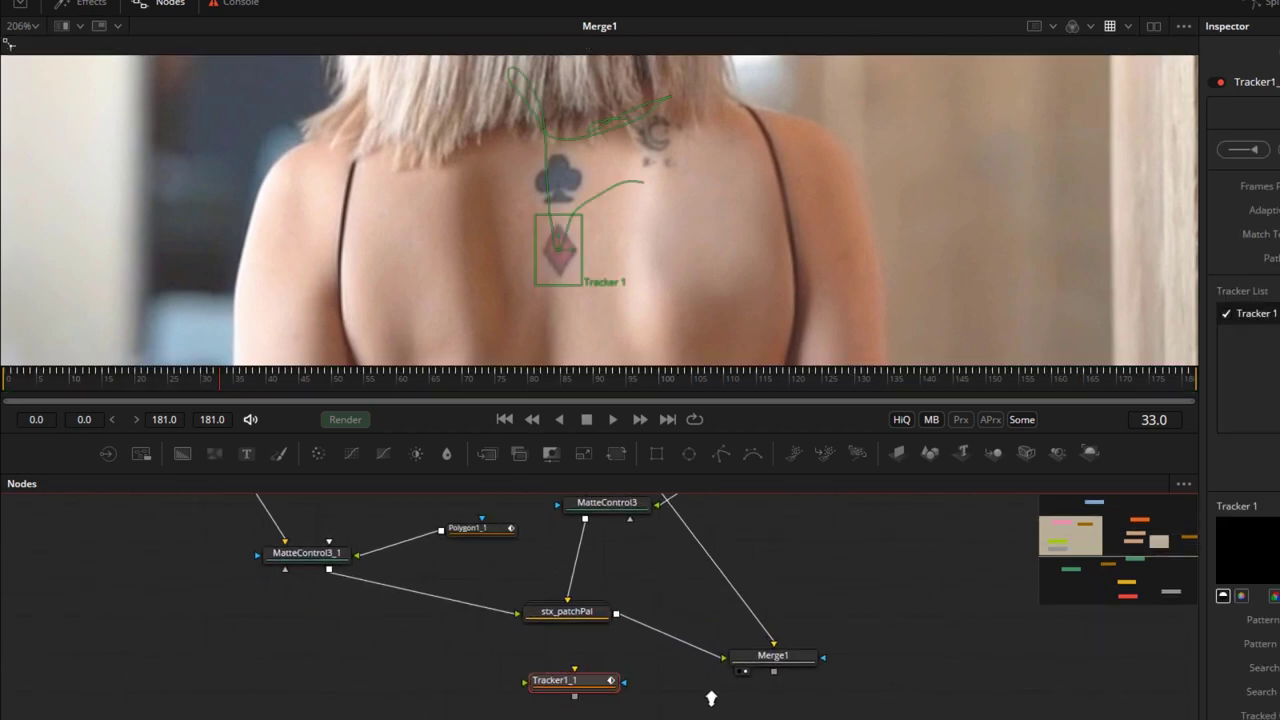
drag(616, 613, 597, 684)
drag(617, 614, 545, 690)
key(1)
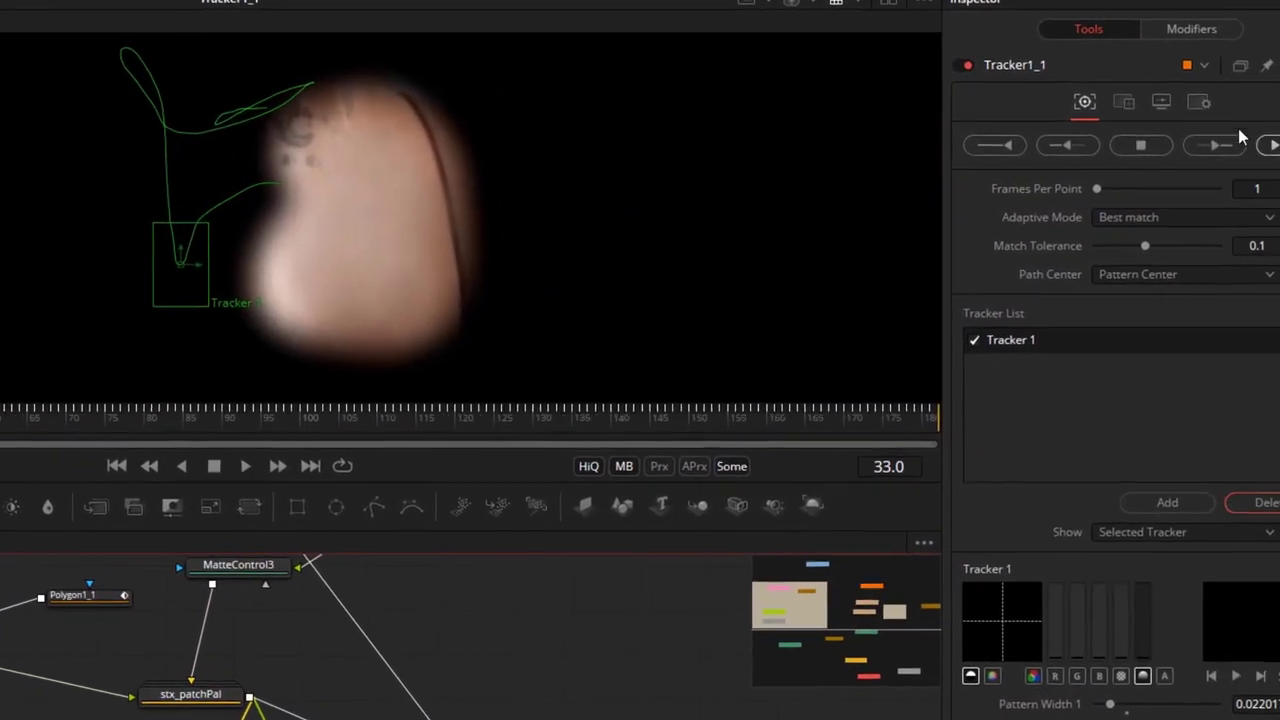
- Set Tracker1_1's Operation Merge to FG only and connect it to Merge1's foreground
click(1123, 102)
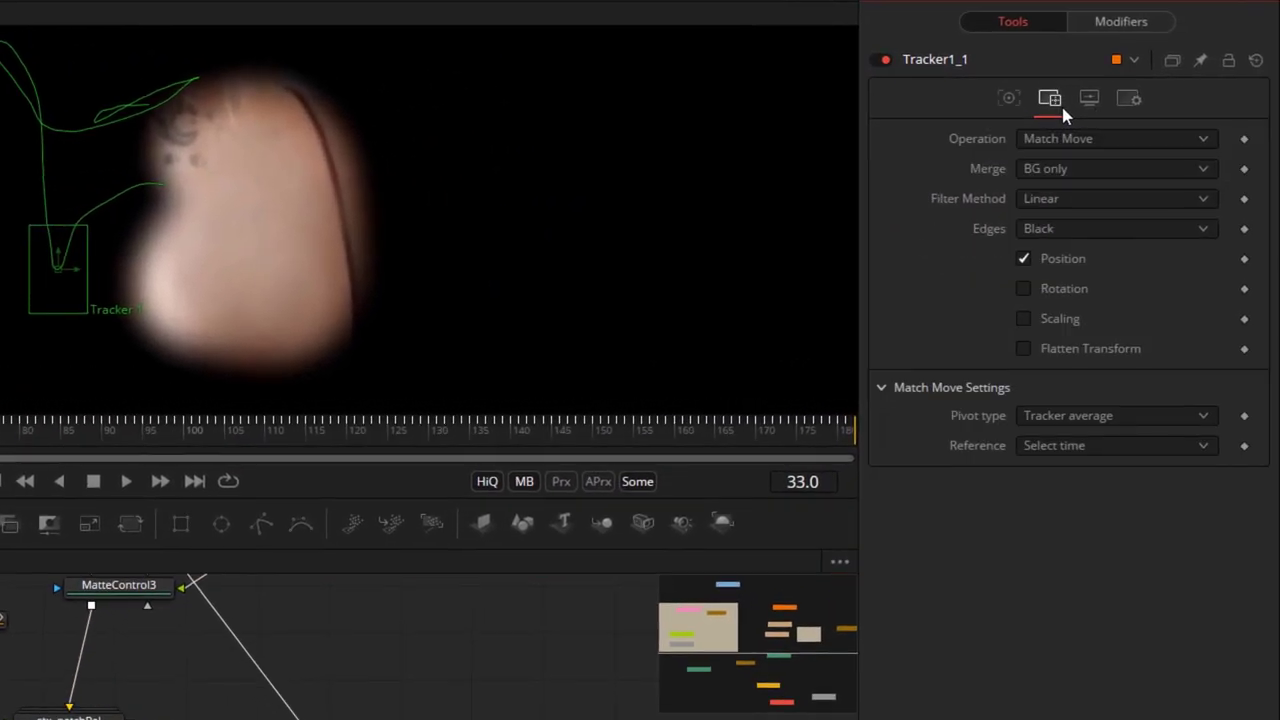
click(1078, 168)
click(1080, 188)
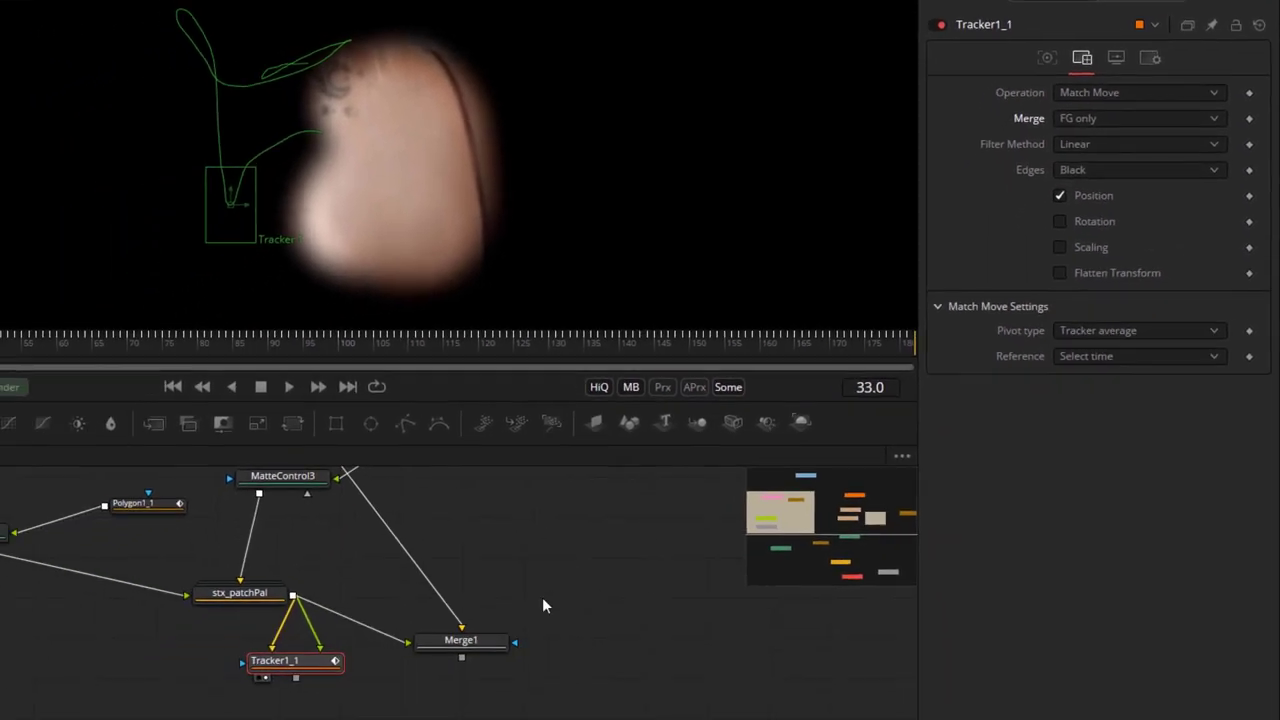
drag(461, 640, 527, 718)
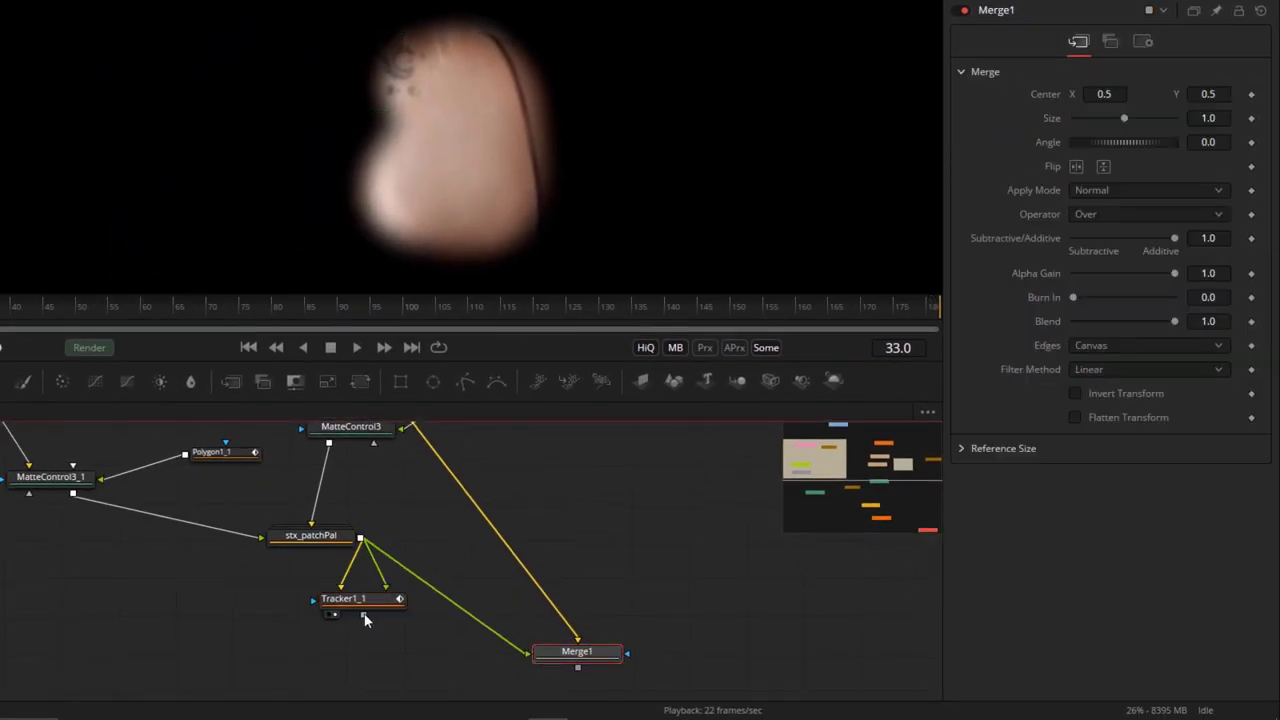
drag(365, 620, 574, 660)
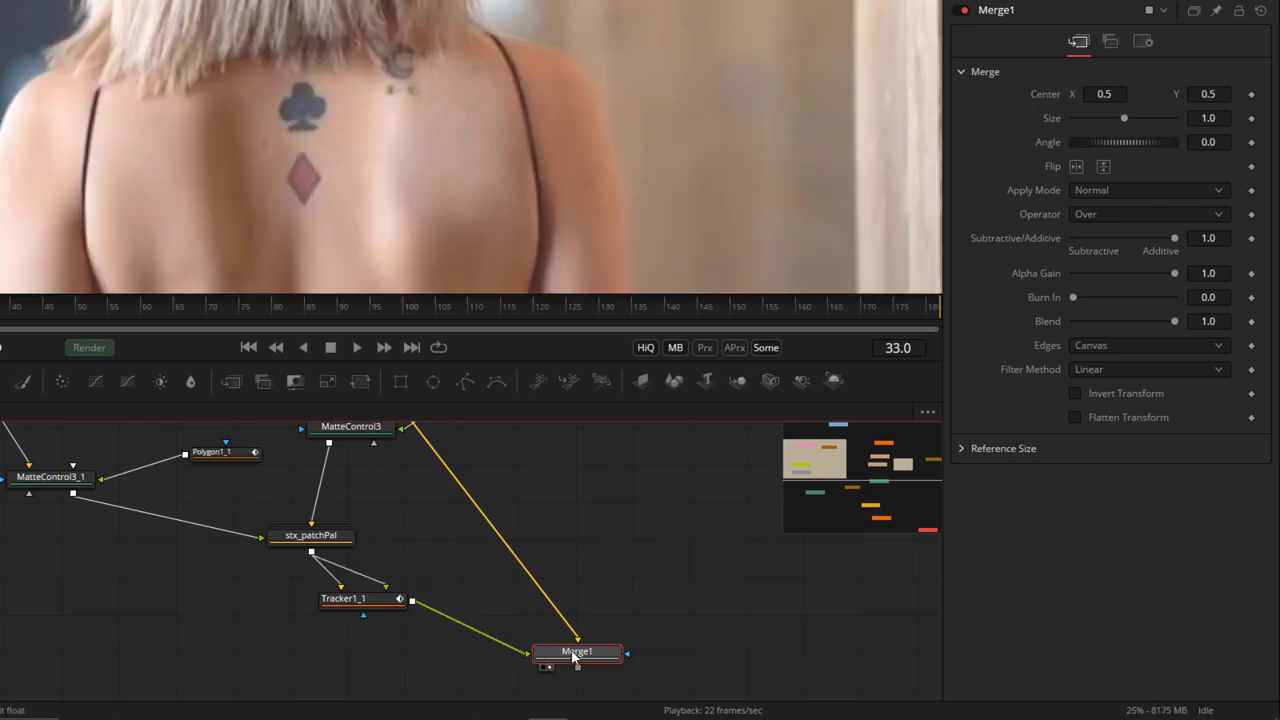
- Play the composite in reverse, then forward, checking the patch hides the cat tattoo
key(shift+space)
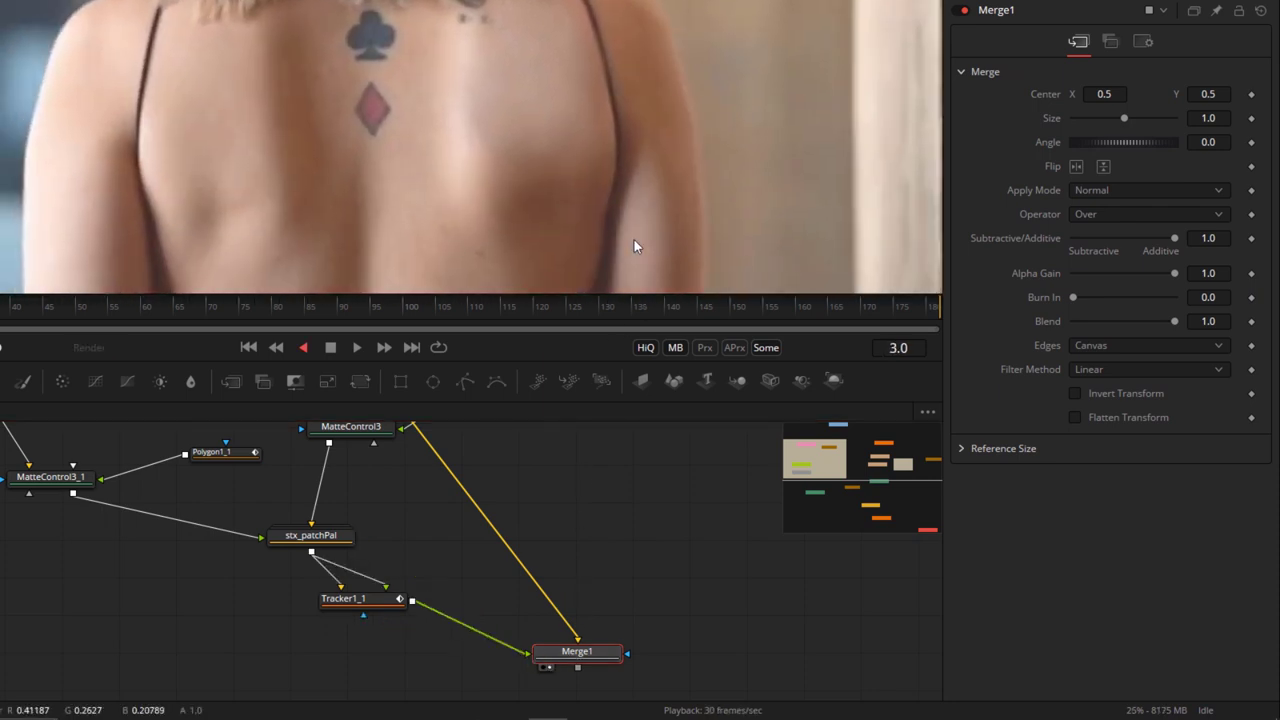
key(space)
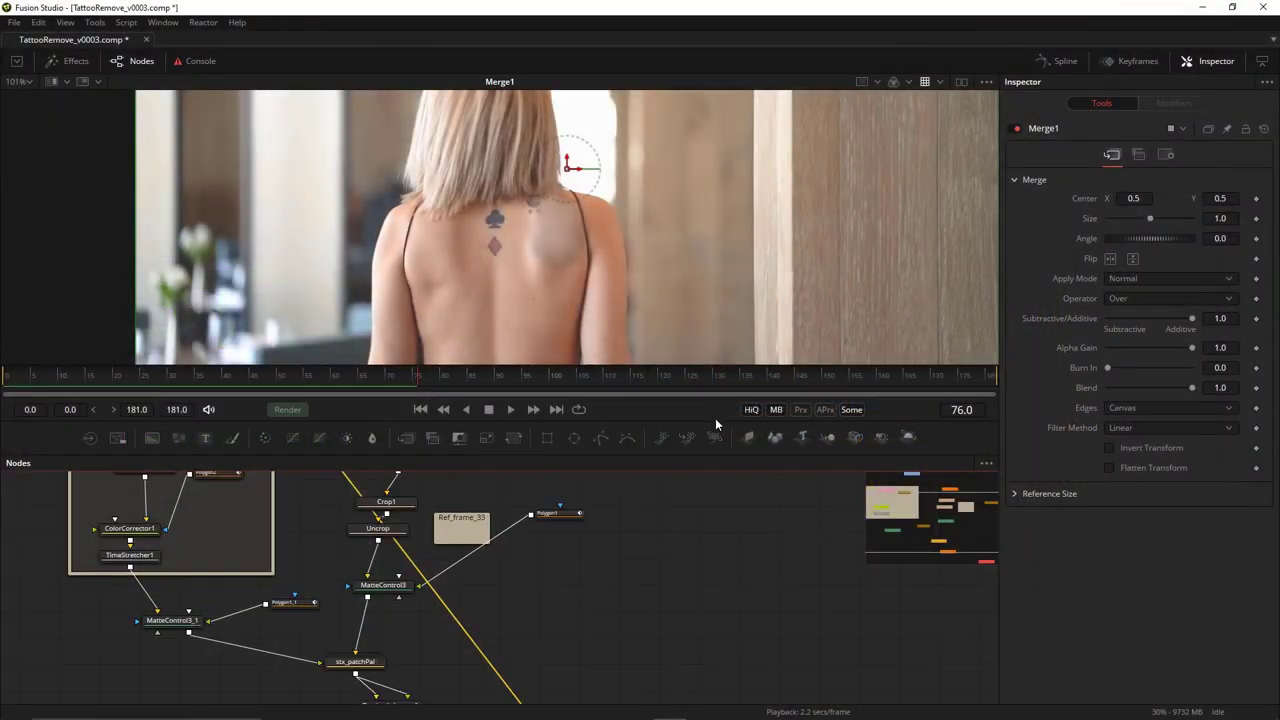
- Show the original plate beside the merge in a dual viewer and add PipeRouter1 on the plate wire
drag(715, 452, 715, 354)
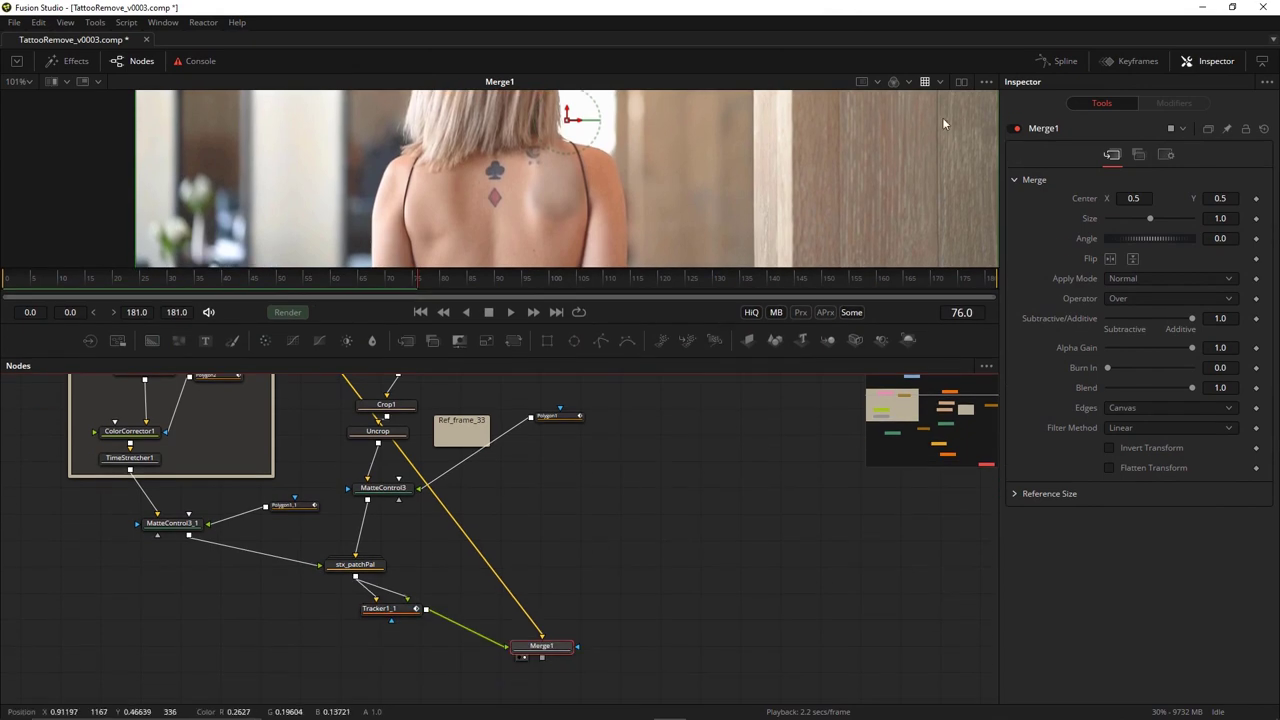
click(961, 82)
drag(660, 410, 705, 419)
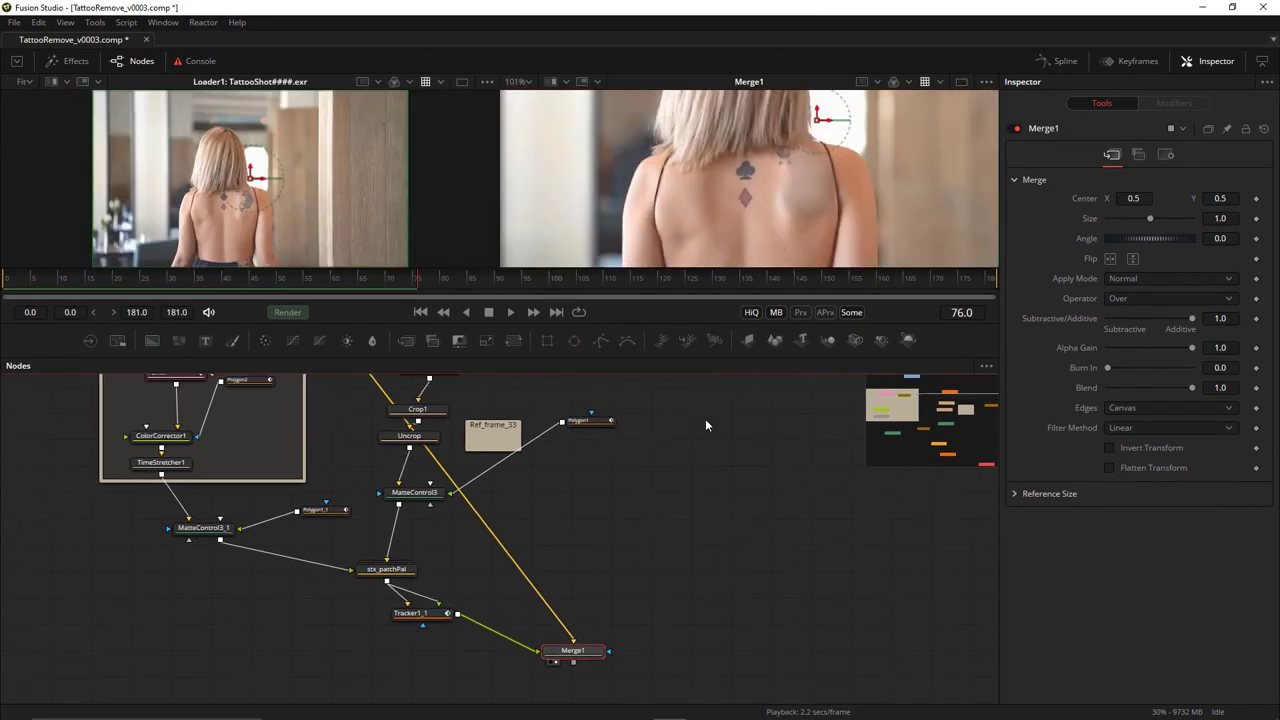
alt+click(438, 463)
drag(438, 463, 585, 545)
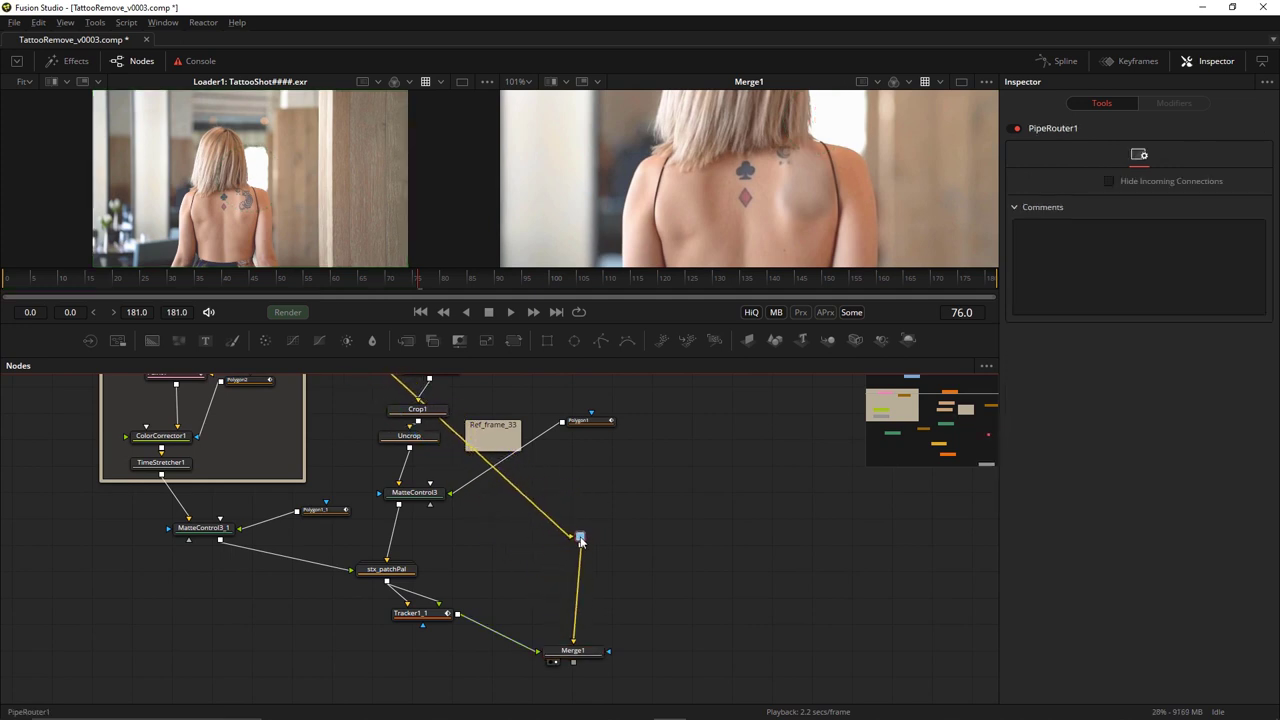
- Add PipeRouter2 and reposition the TattooShot loader and Merge1 so the plate wire runs cleanly
drag(481, 455, 655, 470)
drag(235, 430, 363, 408)
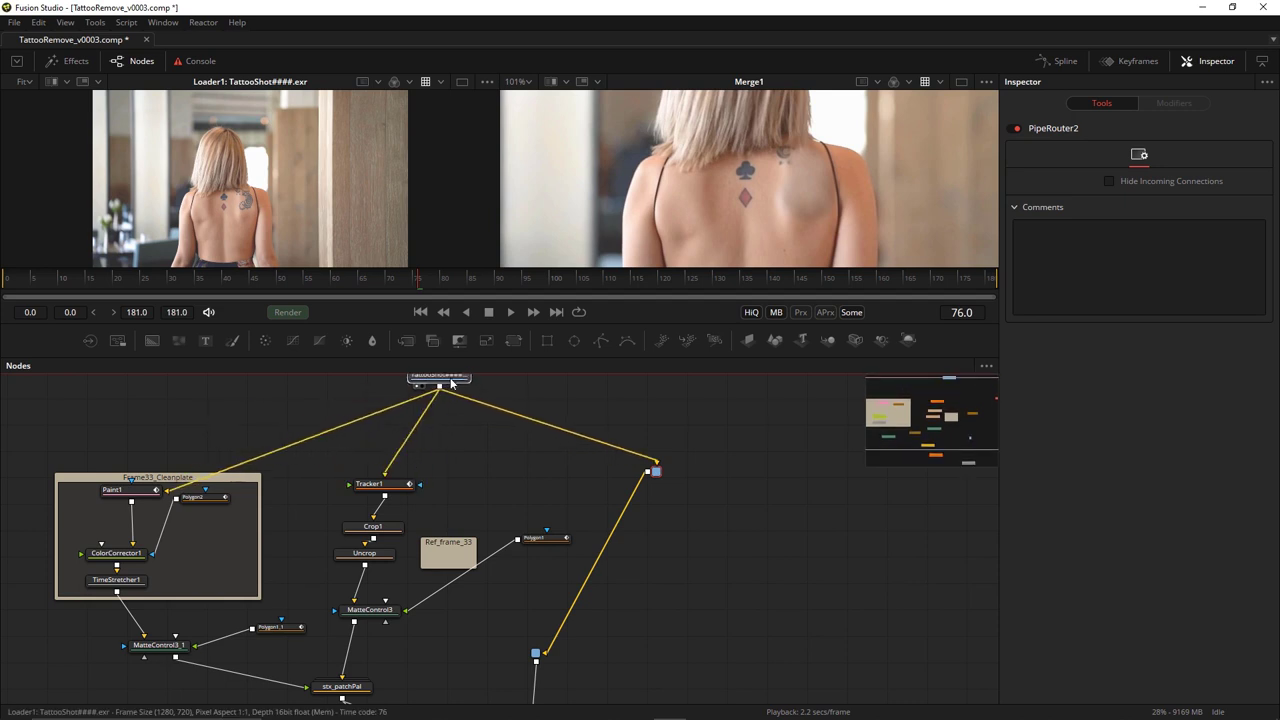
click(363, 408)
scroll(546, 492, down, 5)
drag(577, 526, 623, 532)
drag(504, 634, 515, 677)
scroll(515, 677, down, 2)
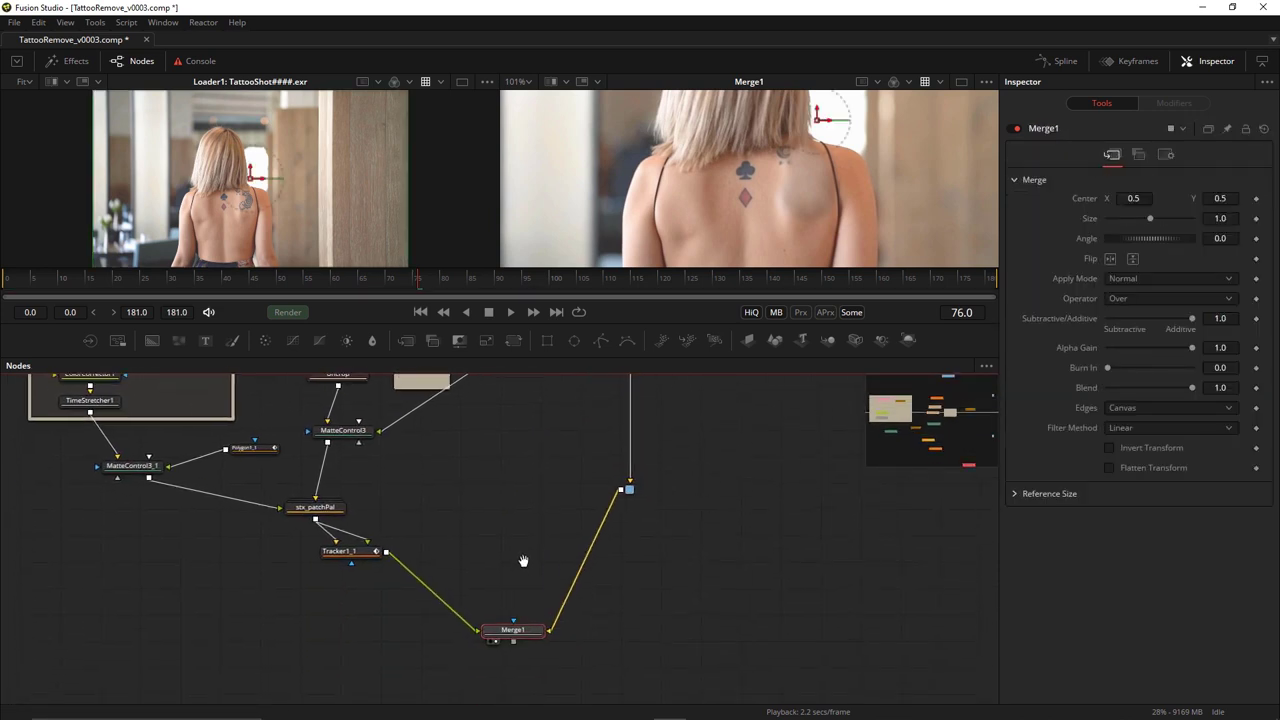
scroll(650, 532, up, 4)
scroll(706, 529, down, 6)
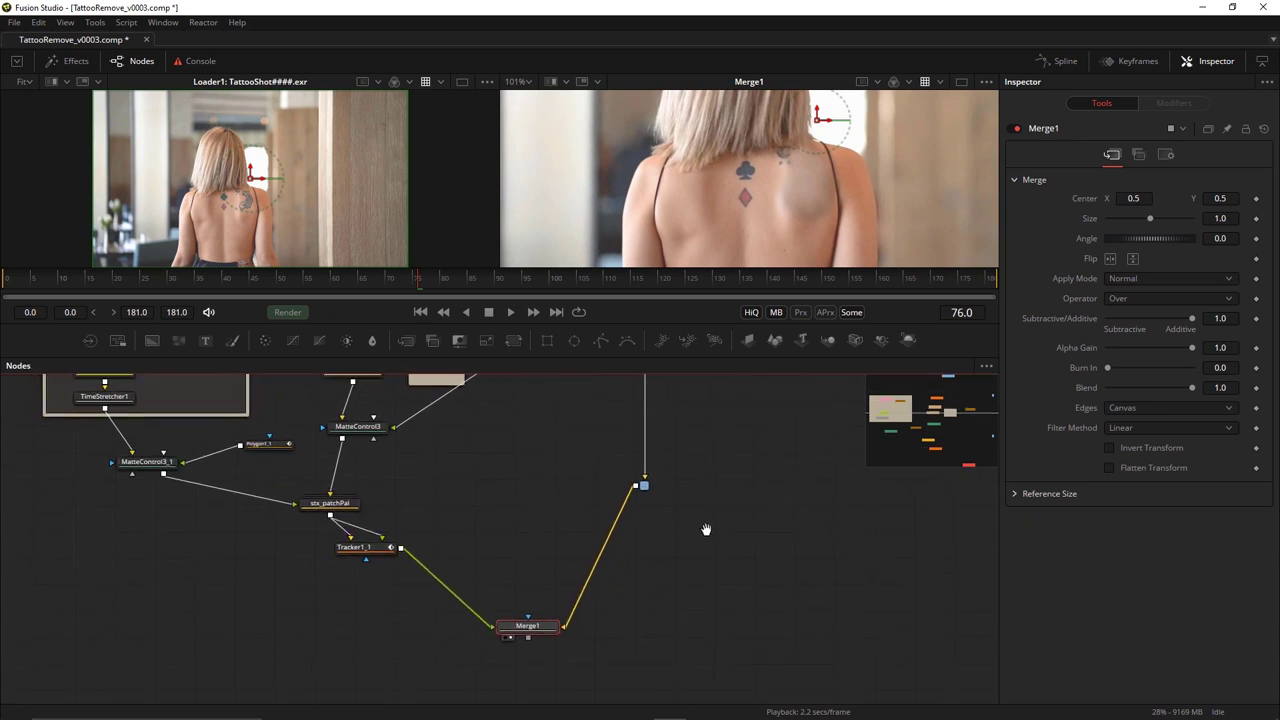
click(709, 569)
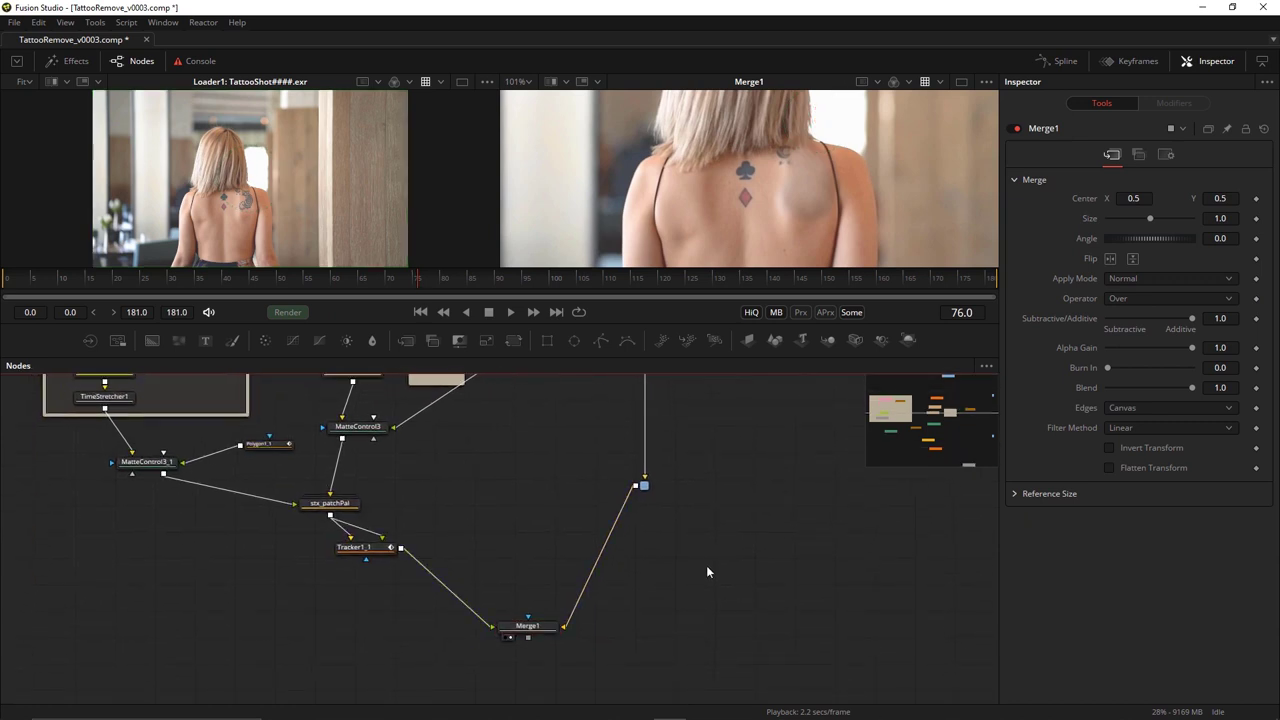
- Add MatteControl3_2 fed by the plate and the tracked patch, and view its output
key(shift+space)
text(matt)
key(Return)
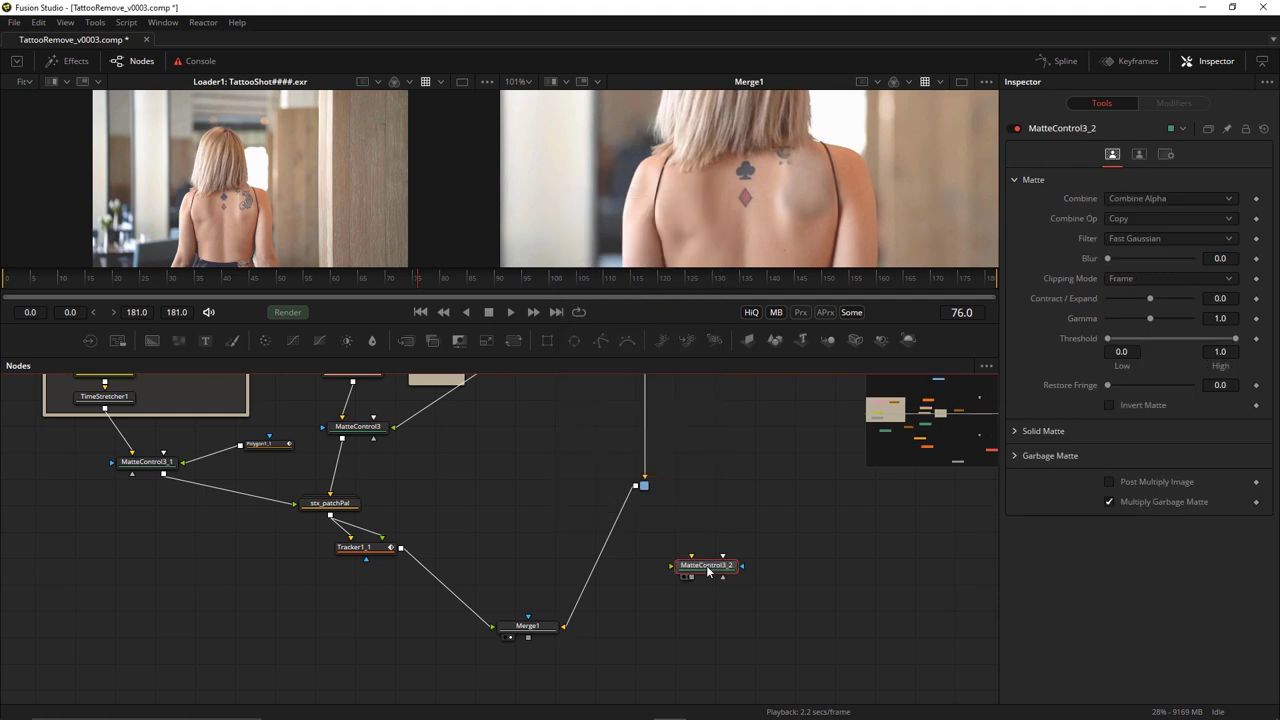
drag(644, 494, 712, 606)
drag(400, 548, 714, 606)
key(2)
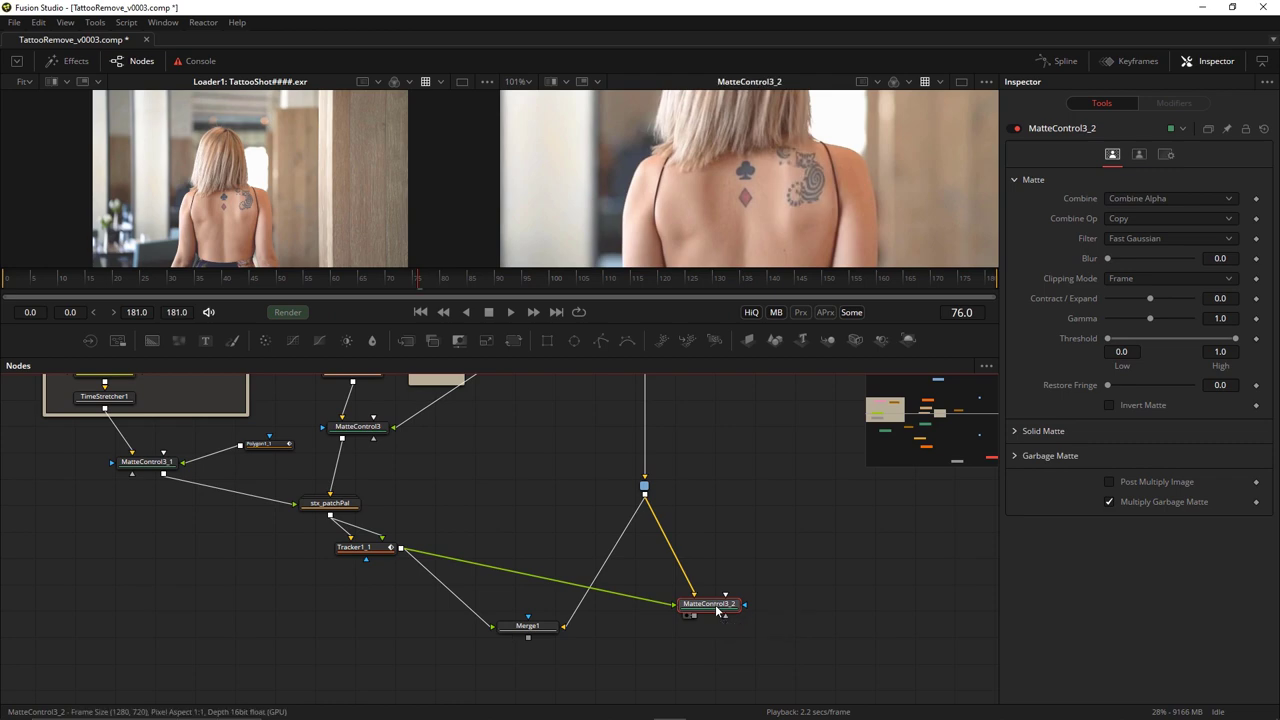
- Turn on Invert Matte and Post Multiply Image for MatteControl3_2, then nudge it up
click(1108, 482)
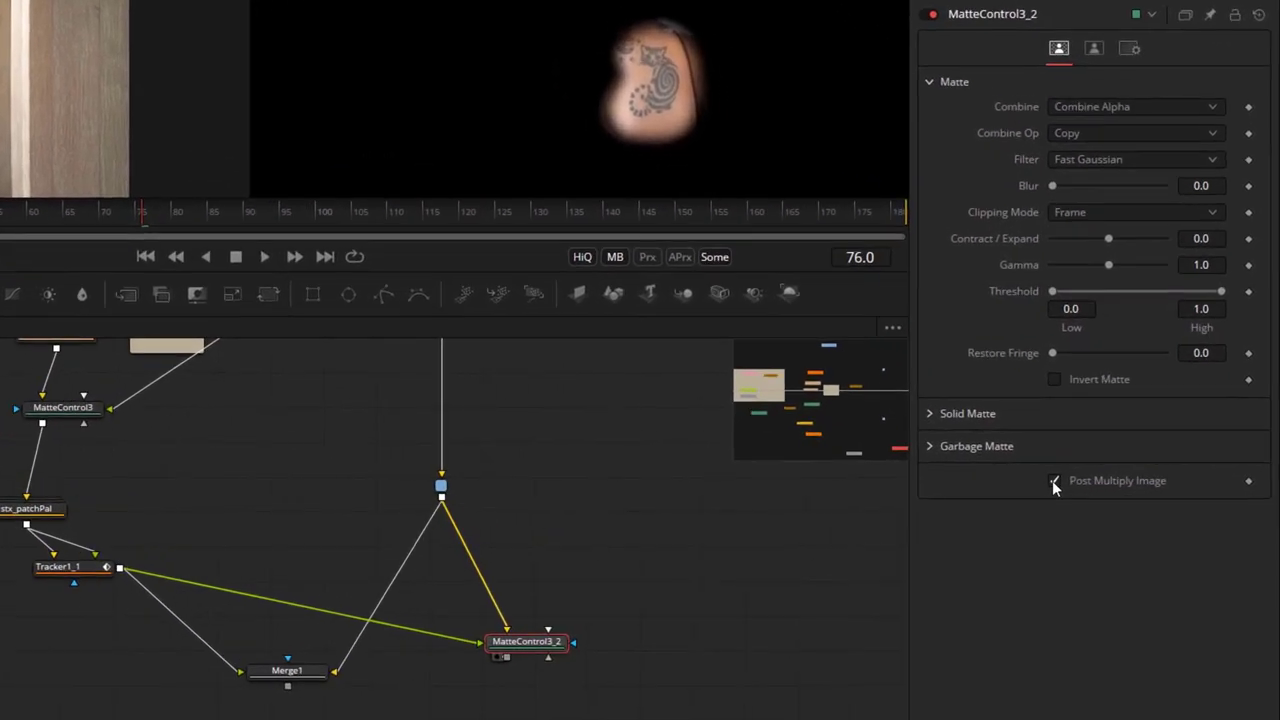
click(1053, 481)
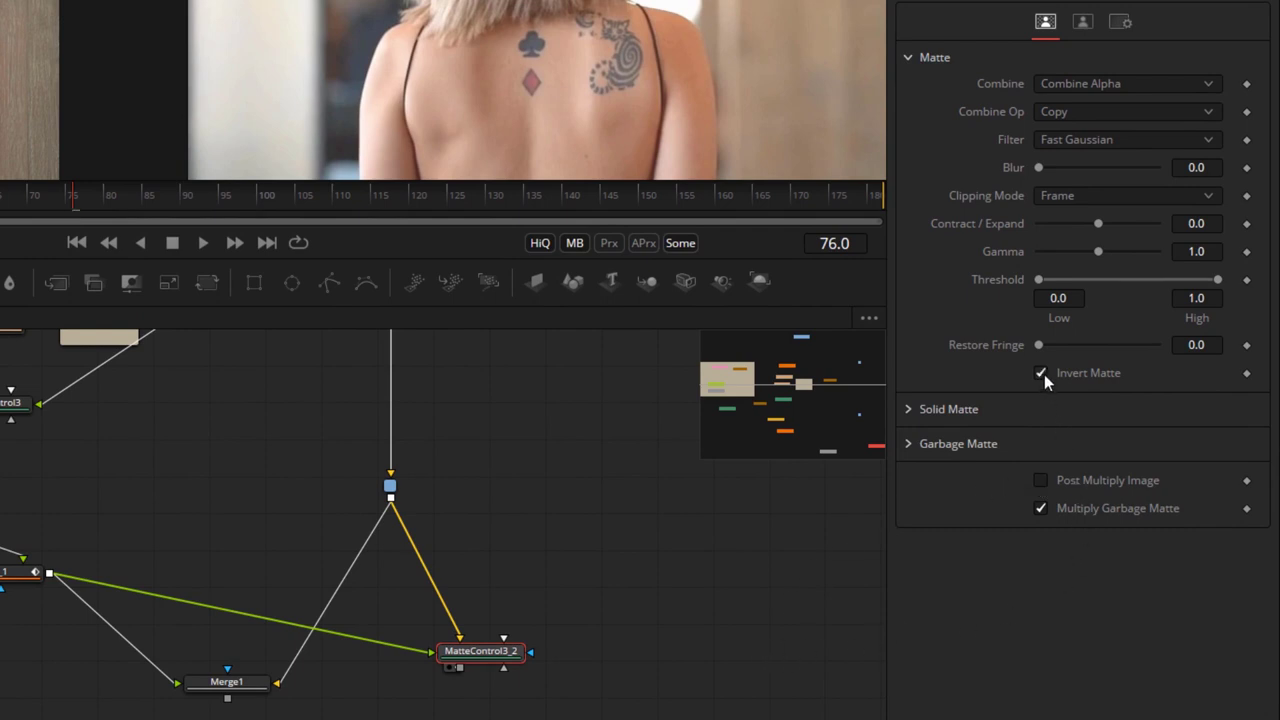
click(1042, 481)
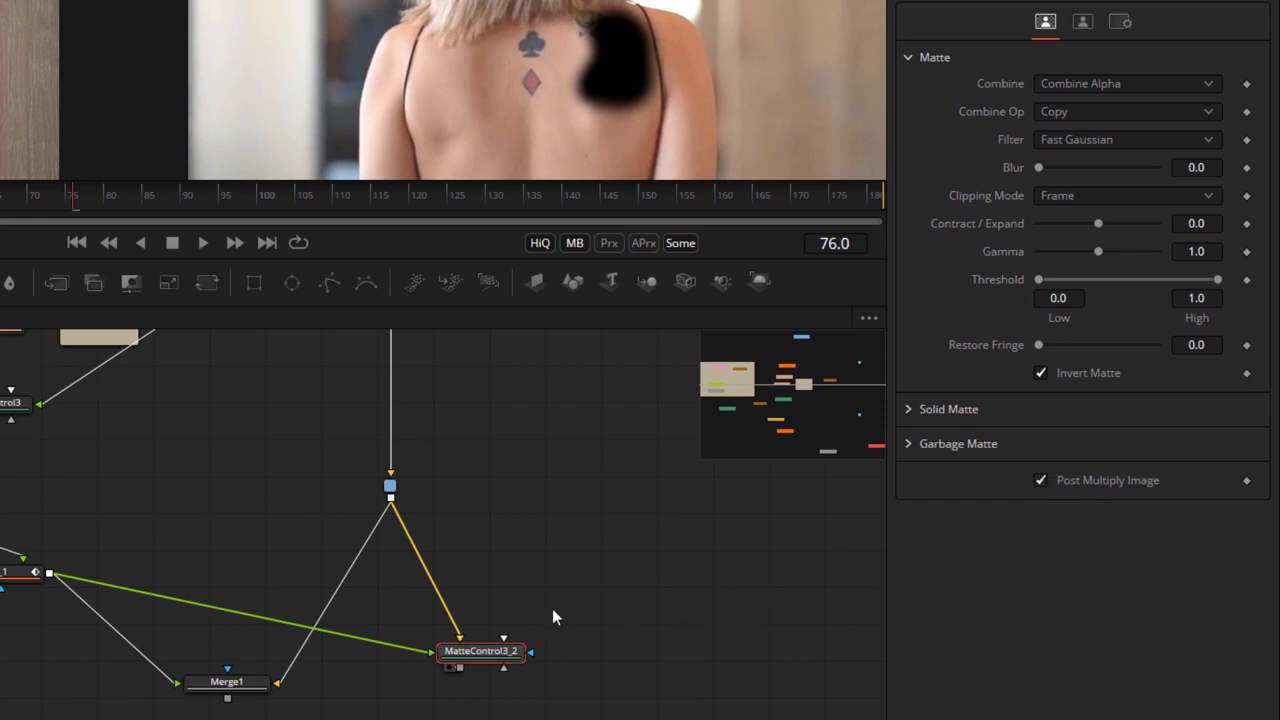
drag(478, 652, 478, 633)
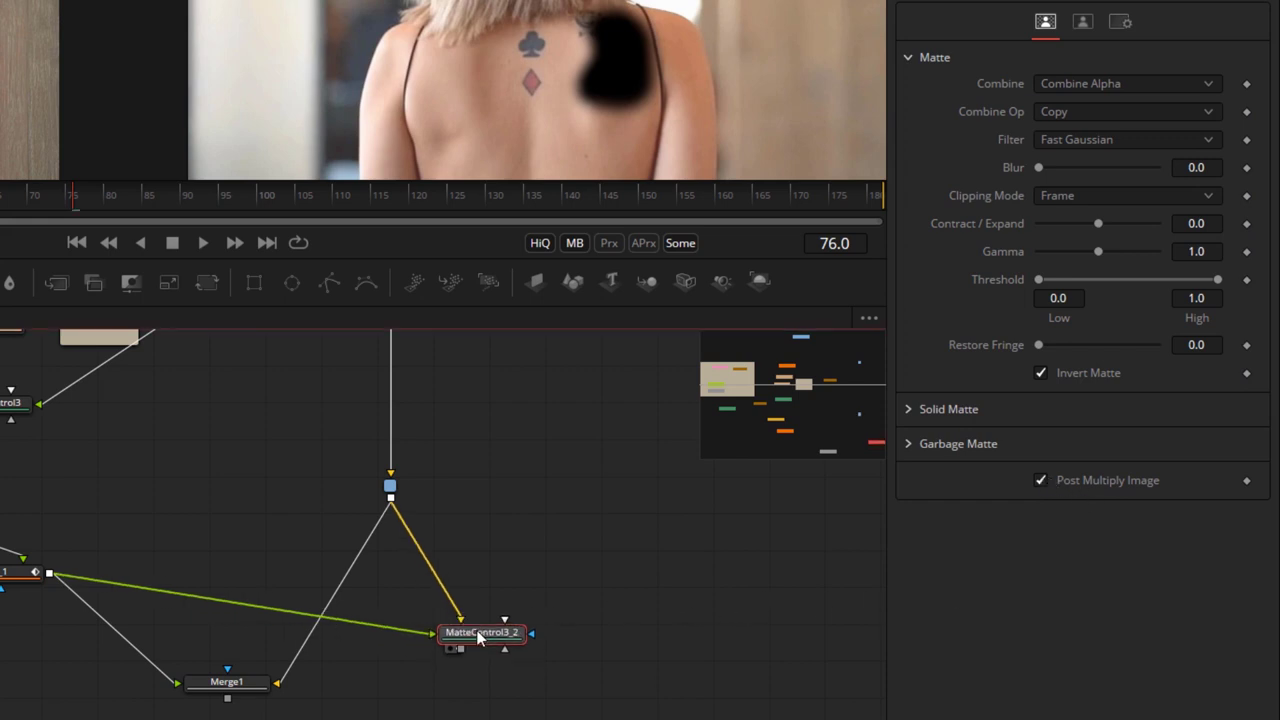
- Add ExtendEdges after MatteControl3_2 with X Multiplier 2.102, placed directly beneath it
key(shift+space)
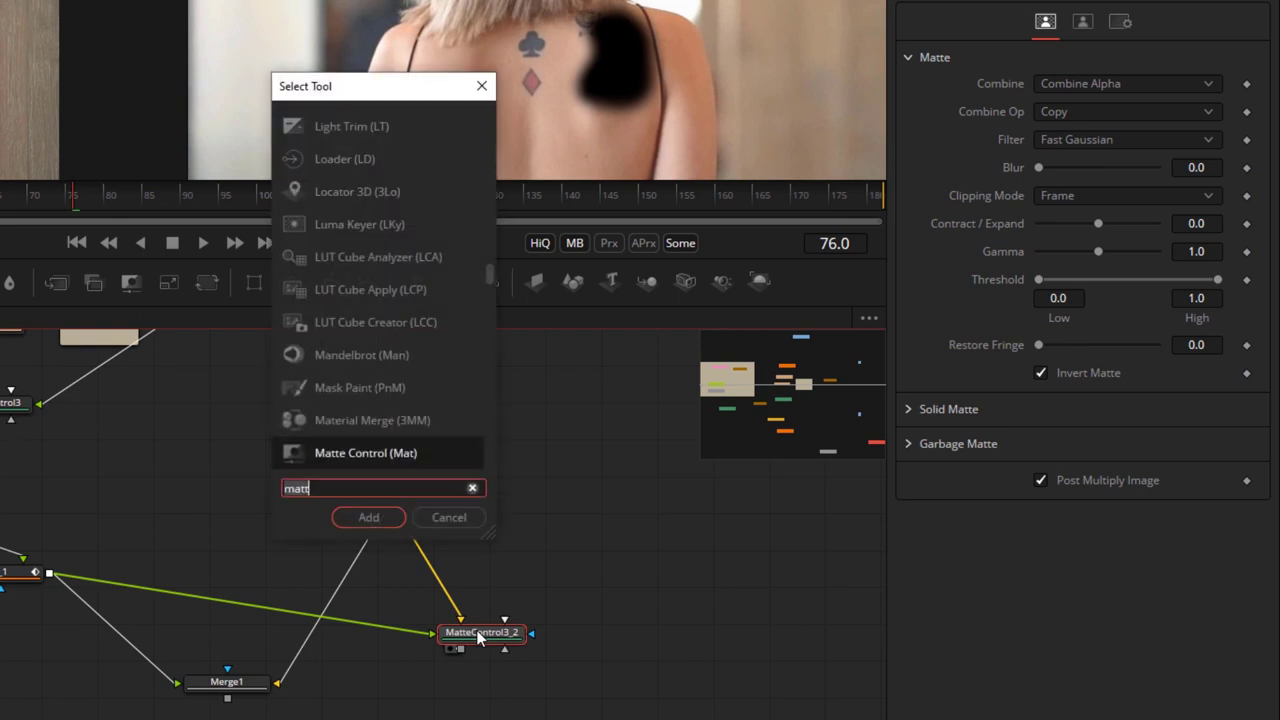
text(edg)
key(Down)
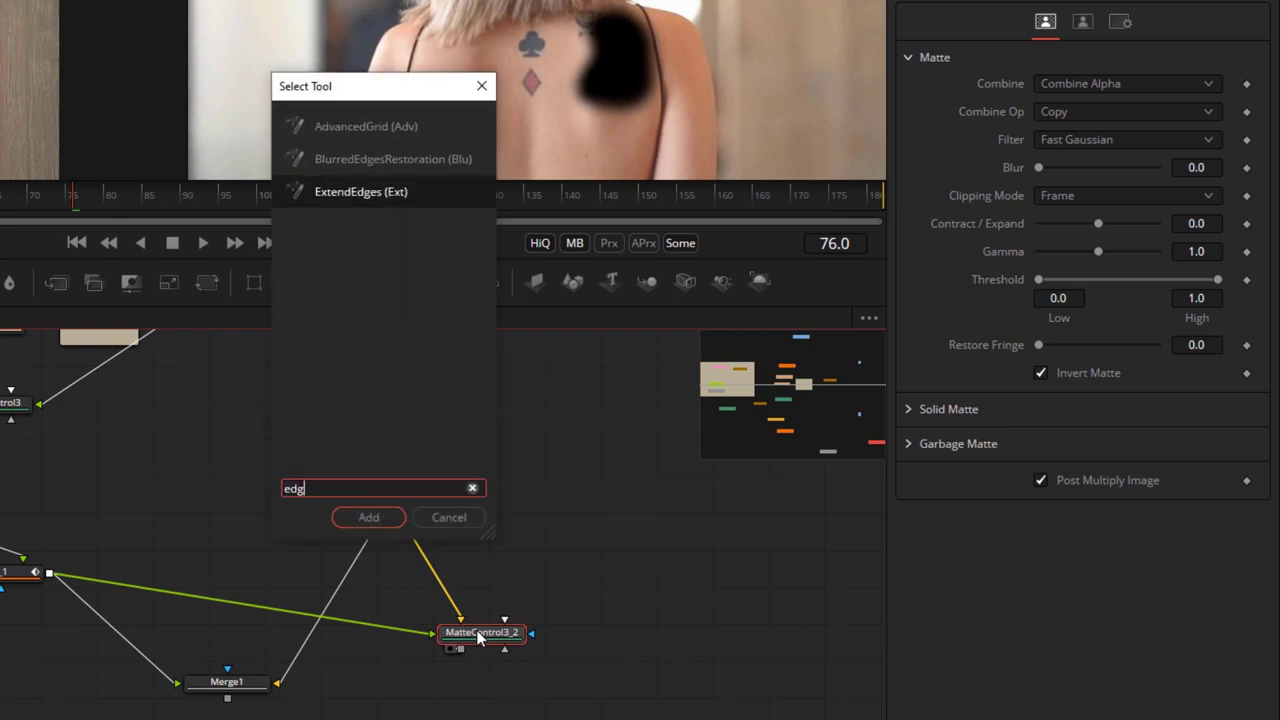
key(Return)
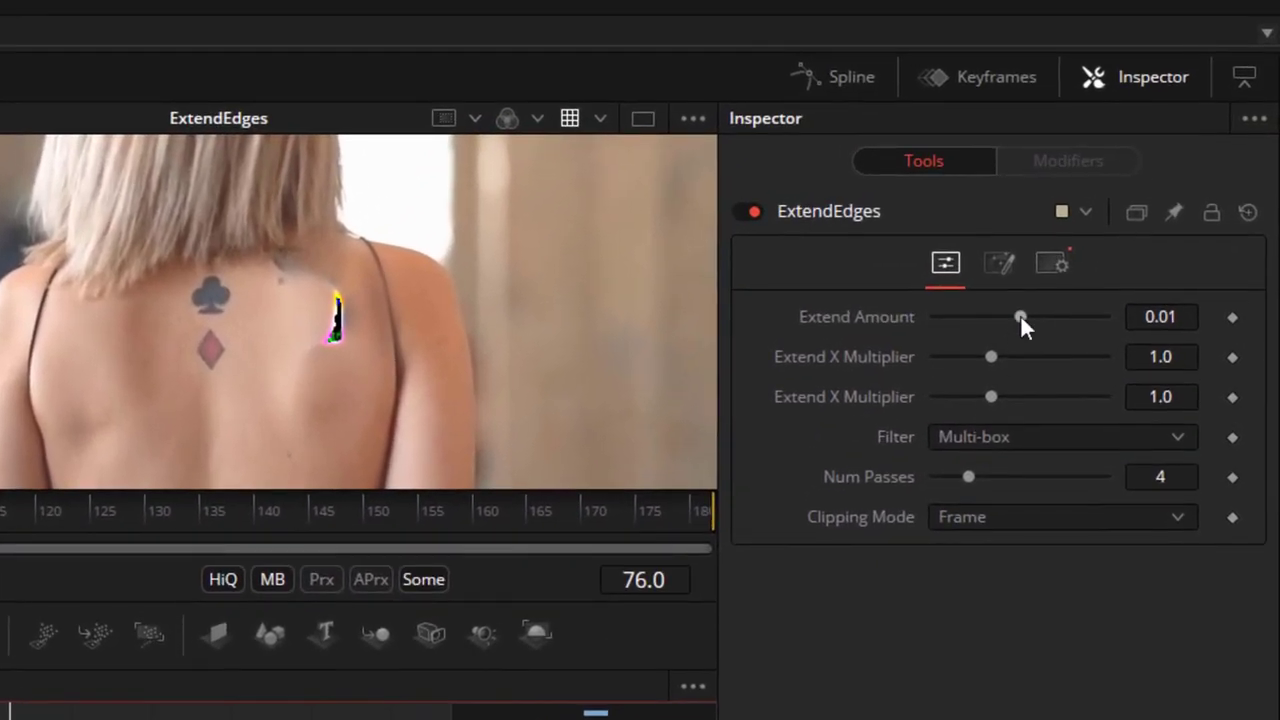
drag(993, 356, 1054, 358)
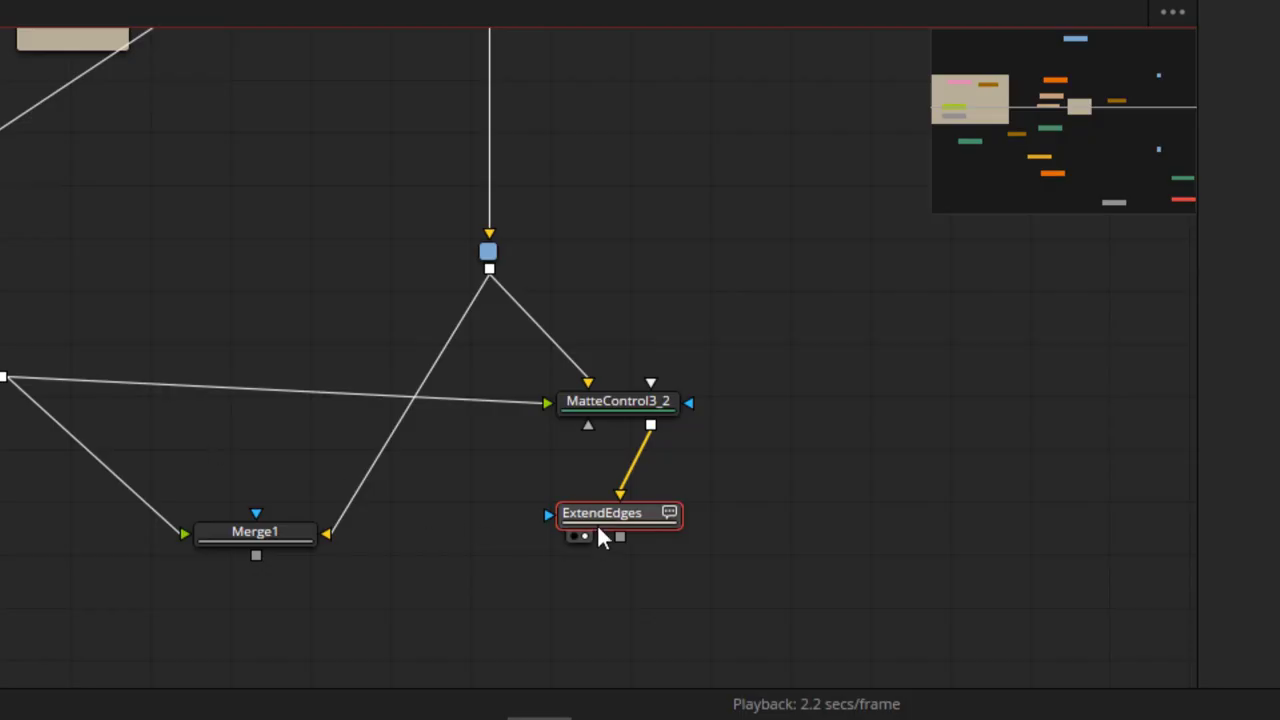
drag(640, 510, 668, 473)
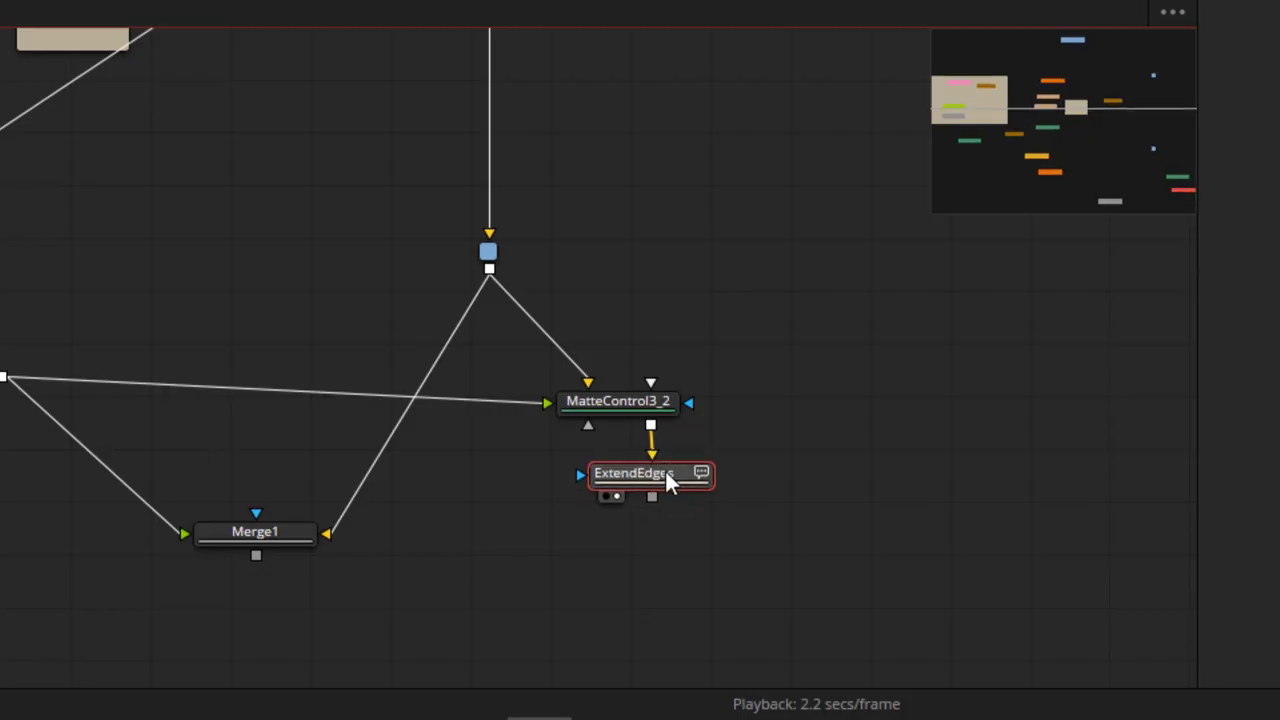
- Add a Fast Gaussian Blur1 after ExtendEdges with Blur Size 14.2
key(shift+space)
text(blu)
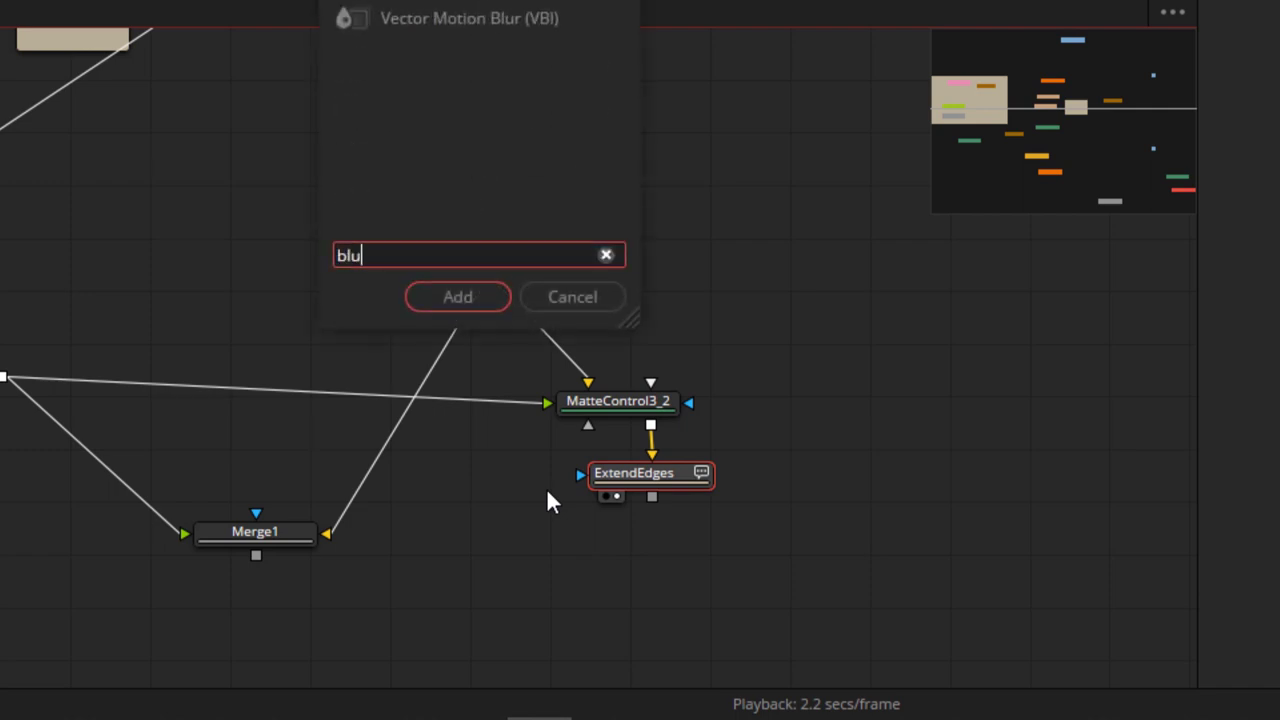
key(Return)
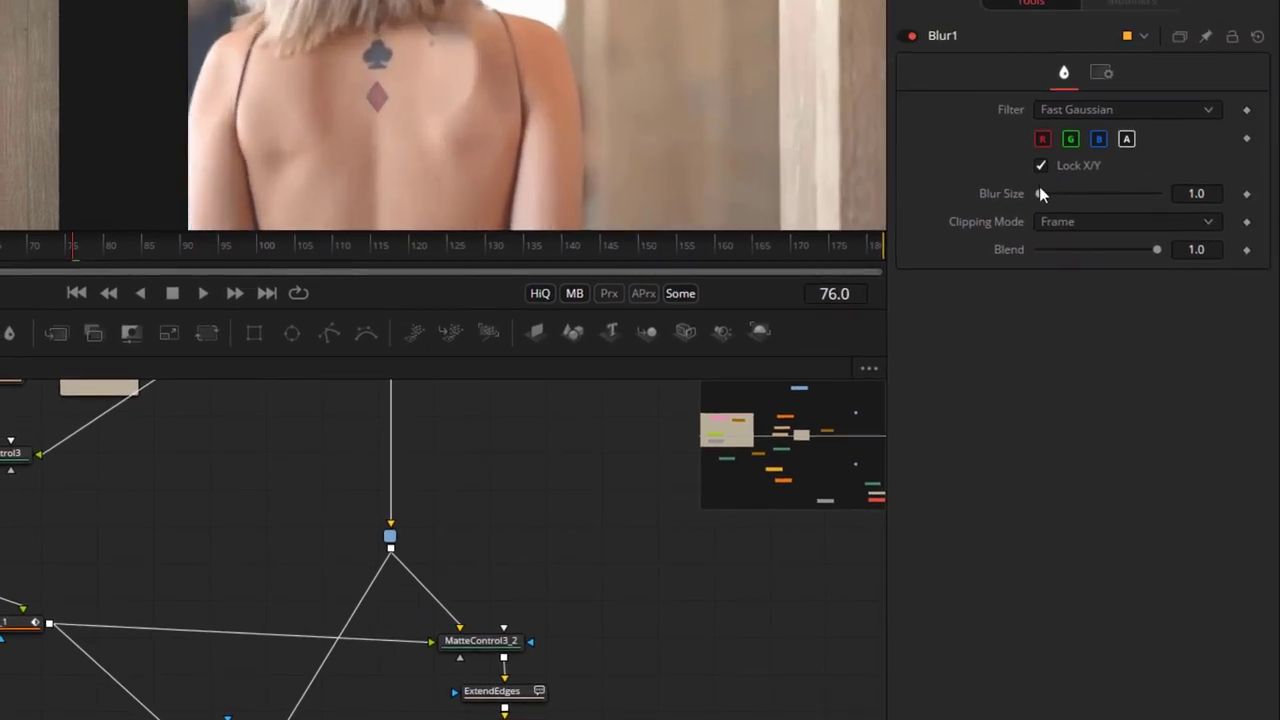
drag(1041, 193, 1055, 194)
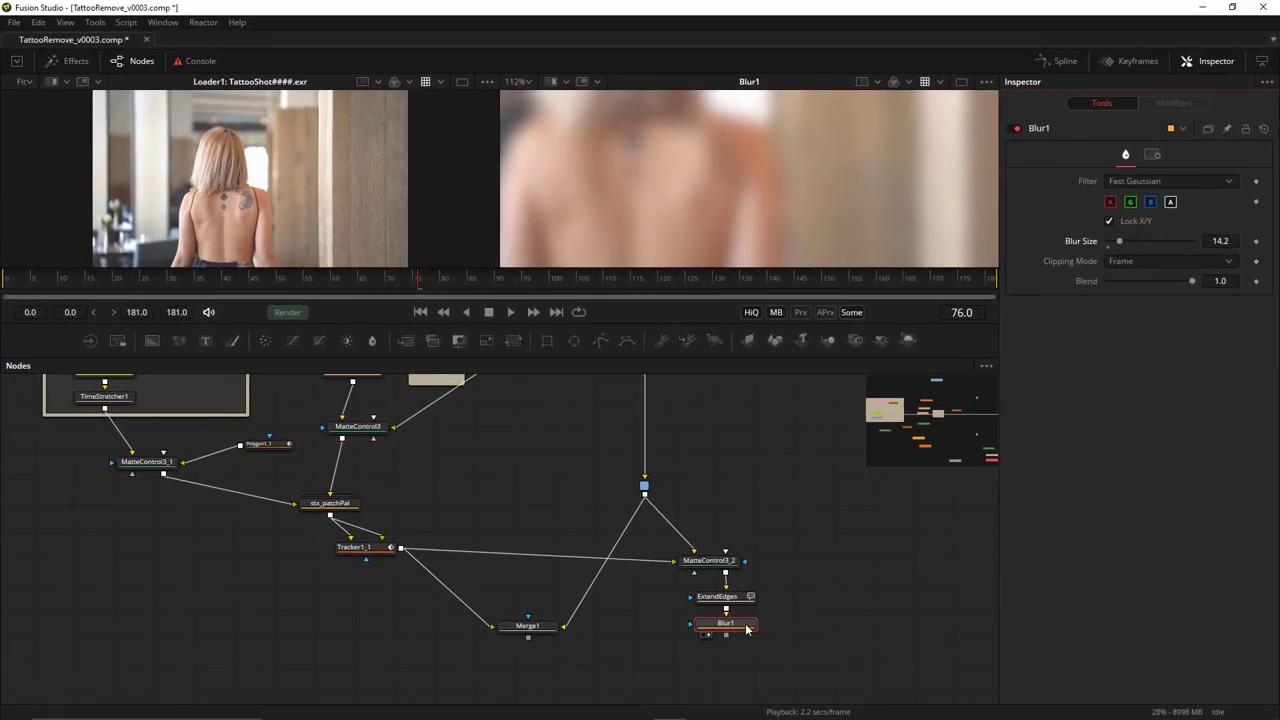
- Paste an instance of Blur1 under Tracker1_1 and feed it Tracker1_1's output
click(726, 631)
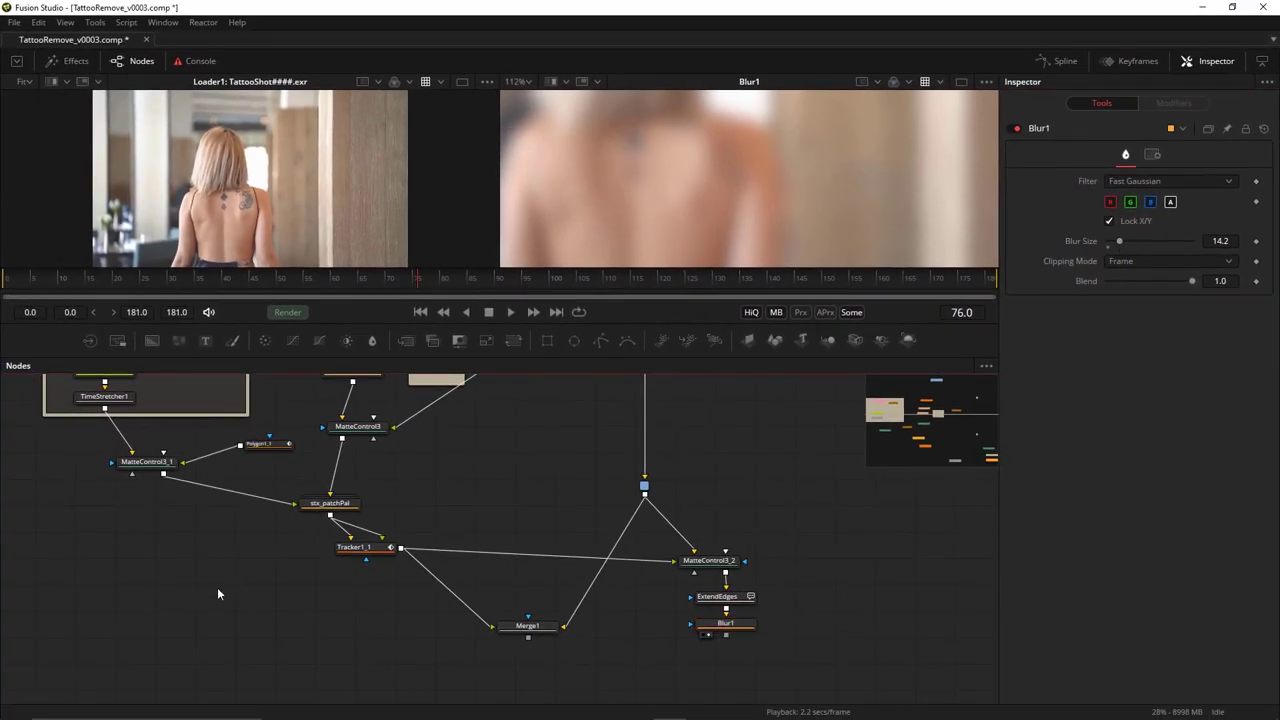
key(ctrl+shift+v)
drag(217, 587, 209, 535)
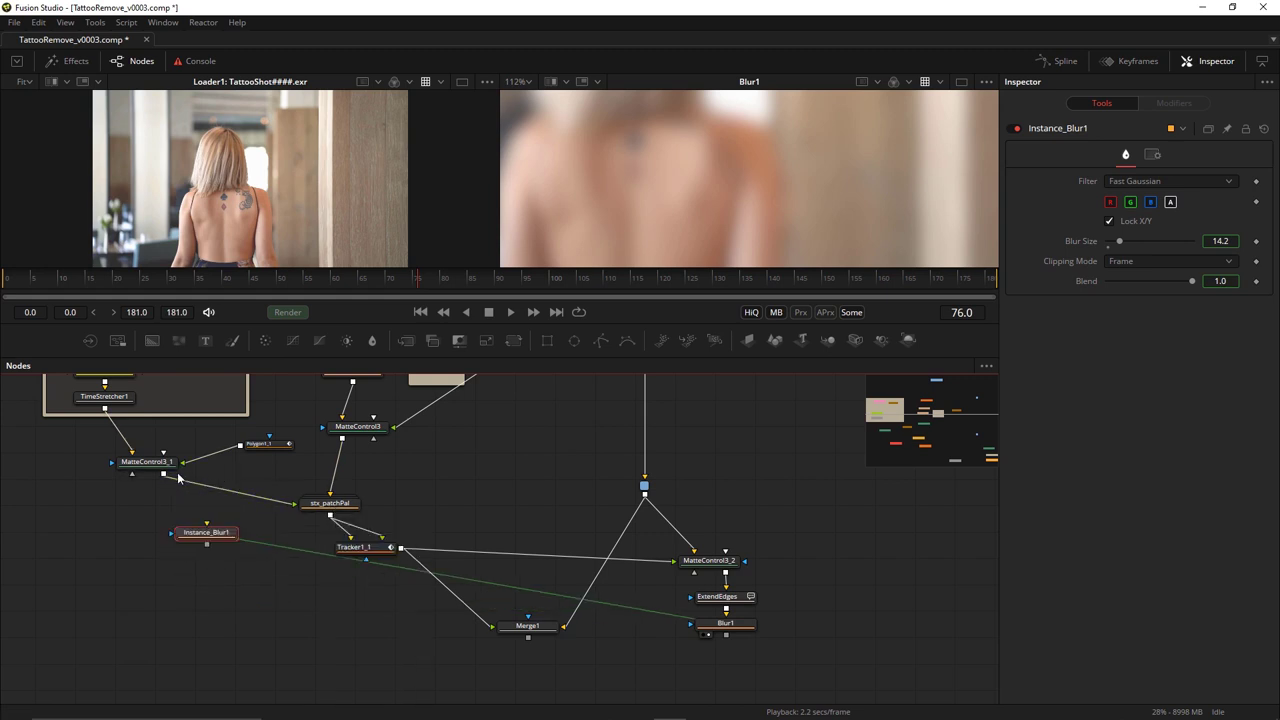
drag(206, 532, 377, 631)
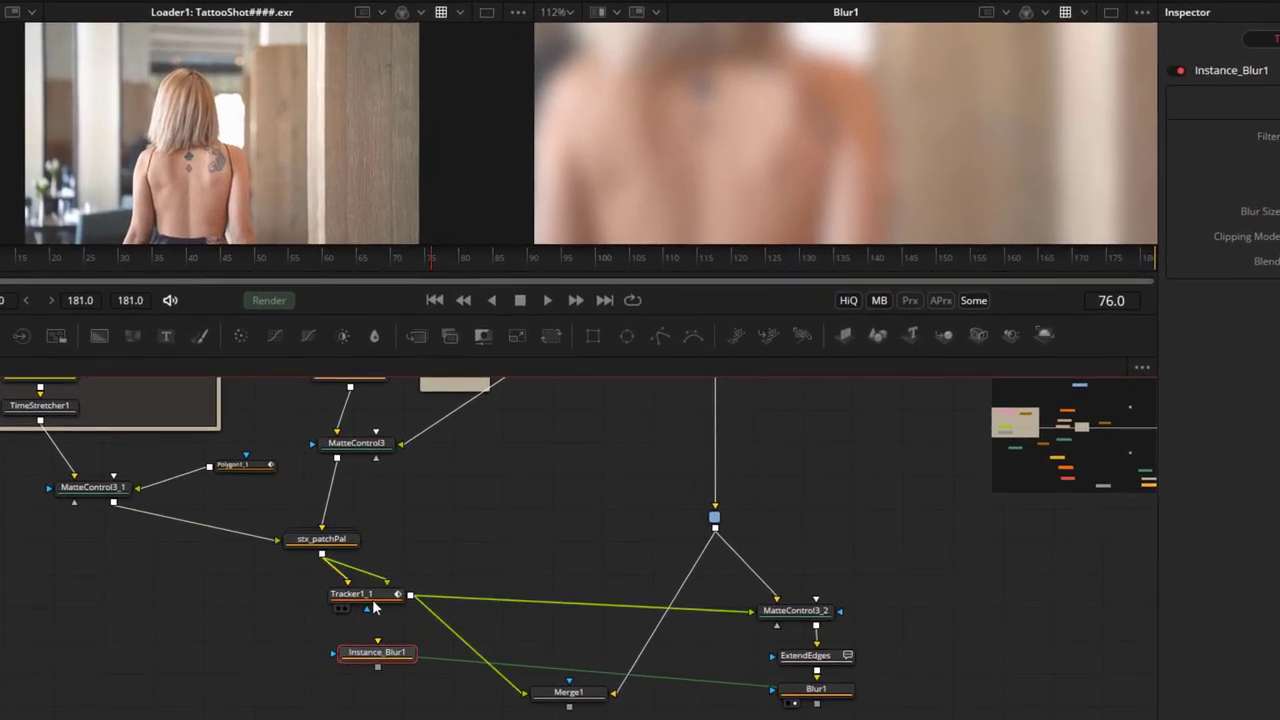
drag(410, 596, 378, 648)
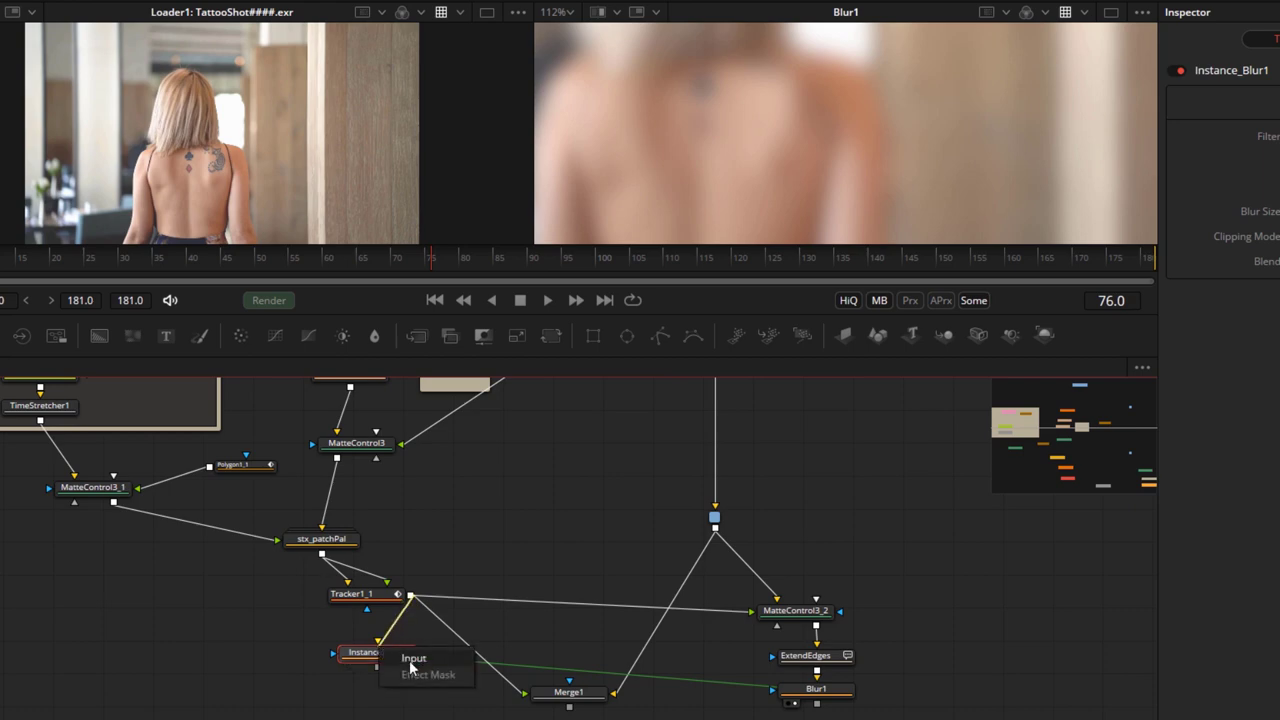
- Compare Instance_Blur1 and Blur1 results in the right viewer
key(2)
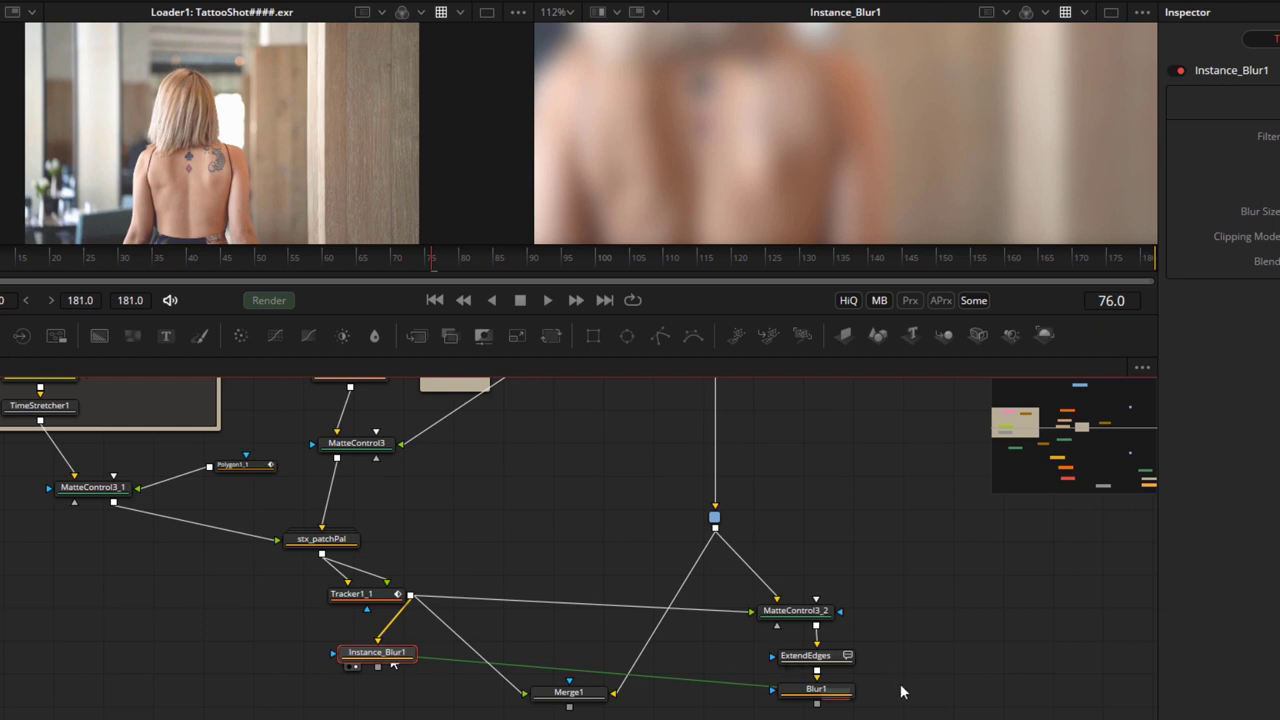
click(823, 690)
key(2)
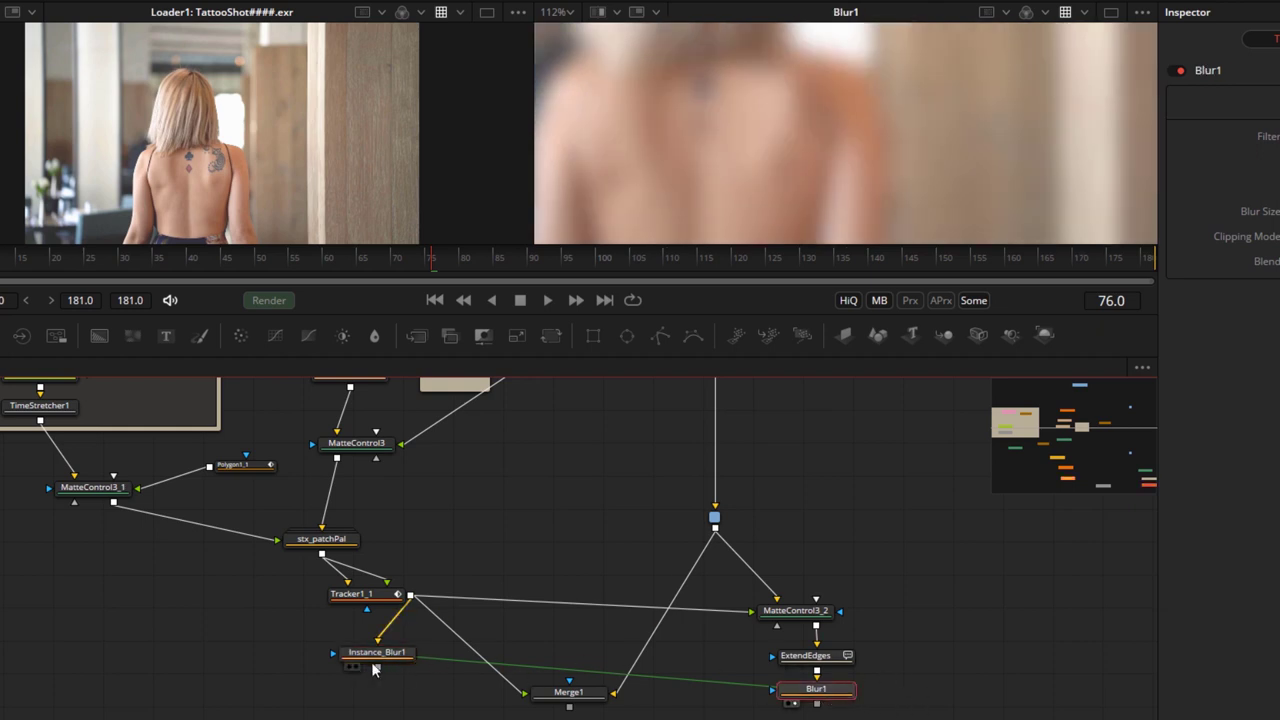
click(381, 654)
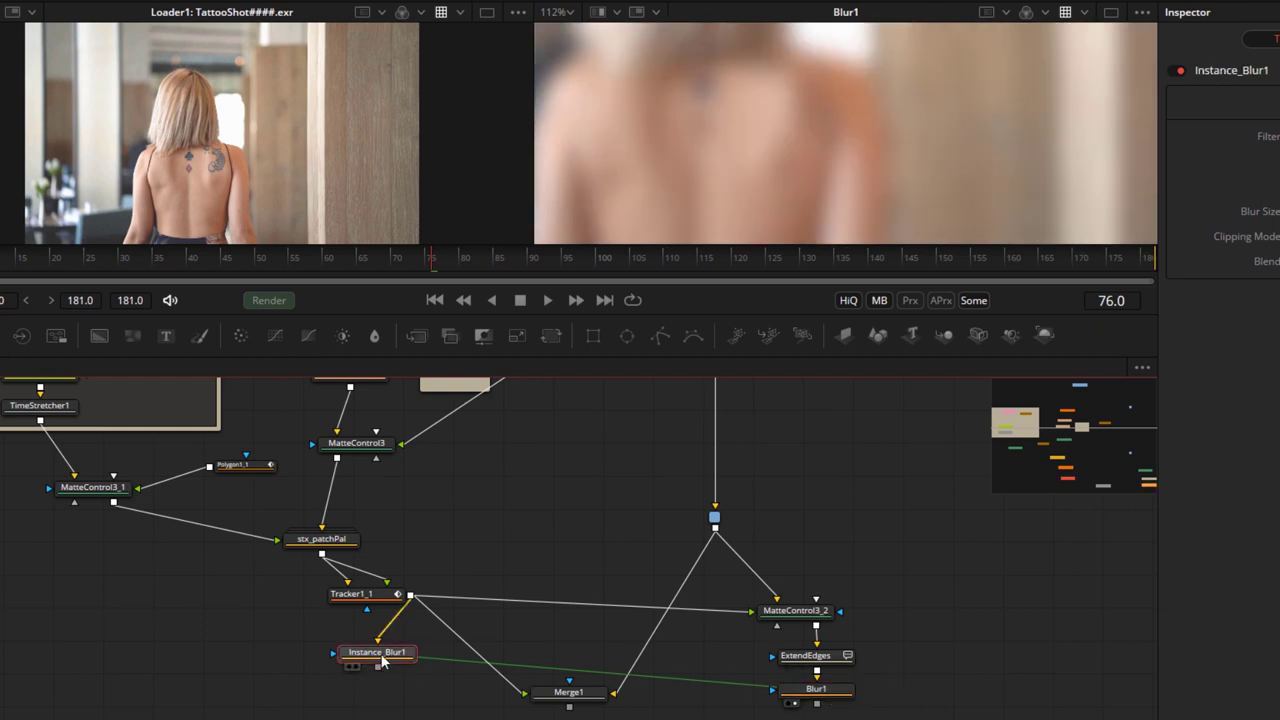
- Add a ChannelBooleans node under Instance_Blur1 and connect Blur1 into it
key(shift+space)
text(chann)
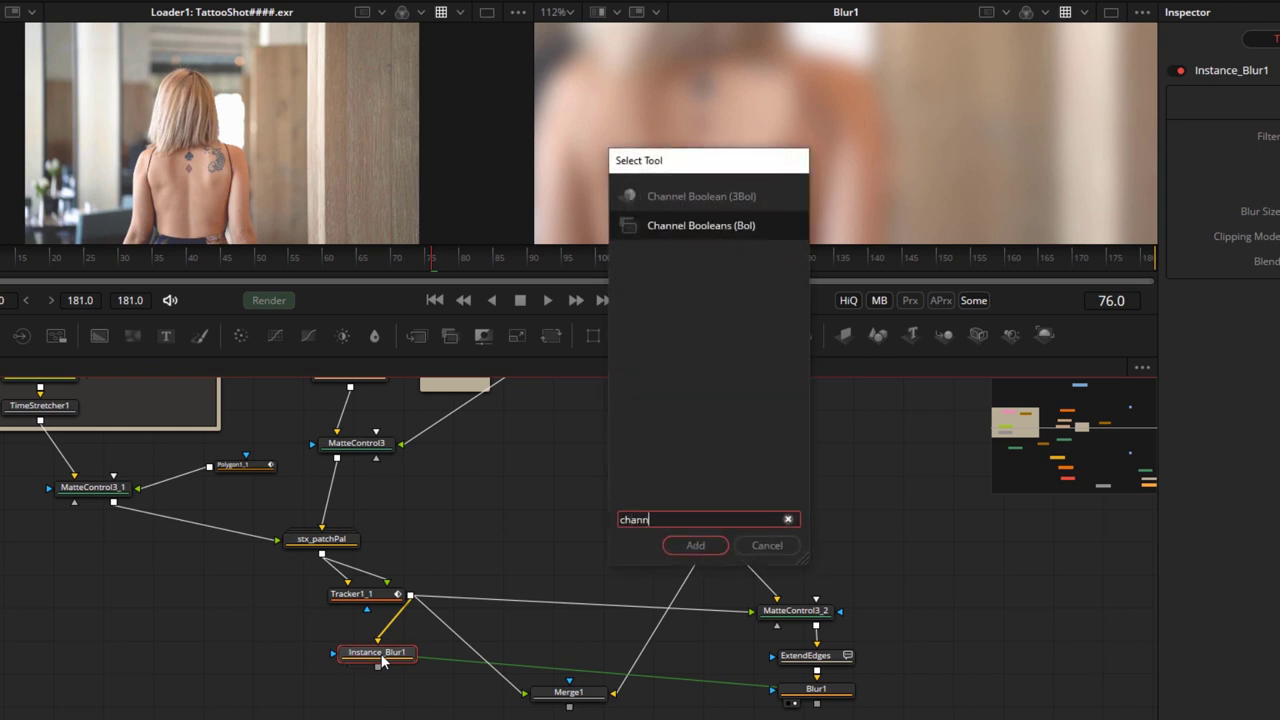
key(Return)
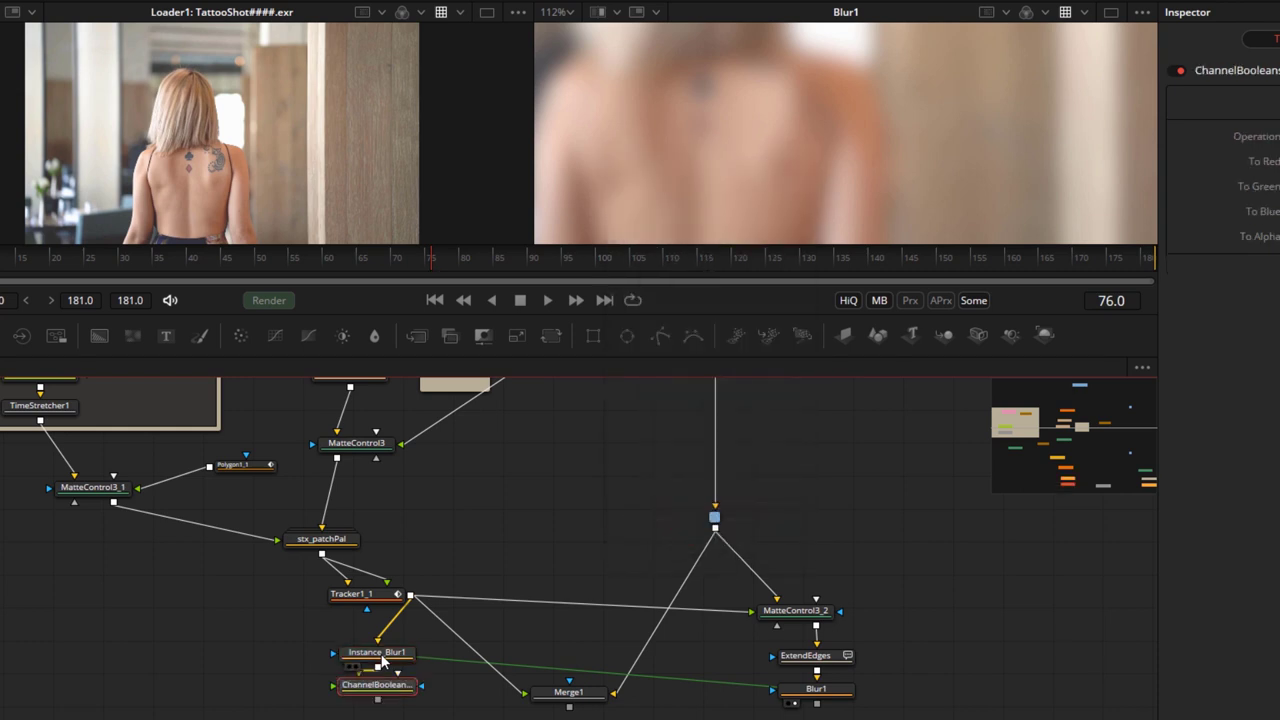
drag(568, 692, 574, 718)
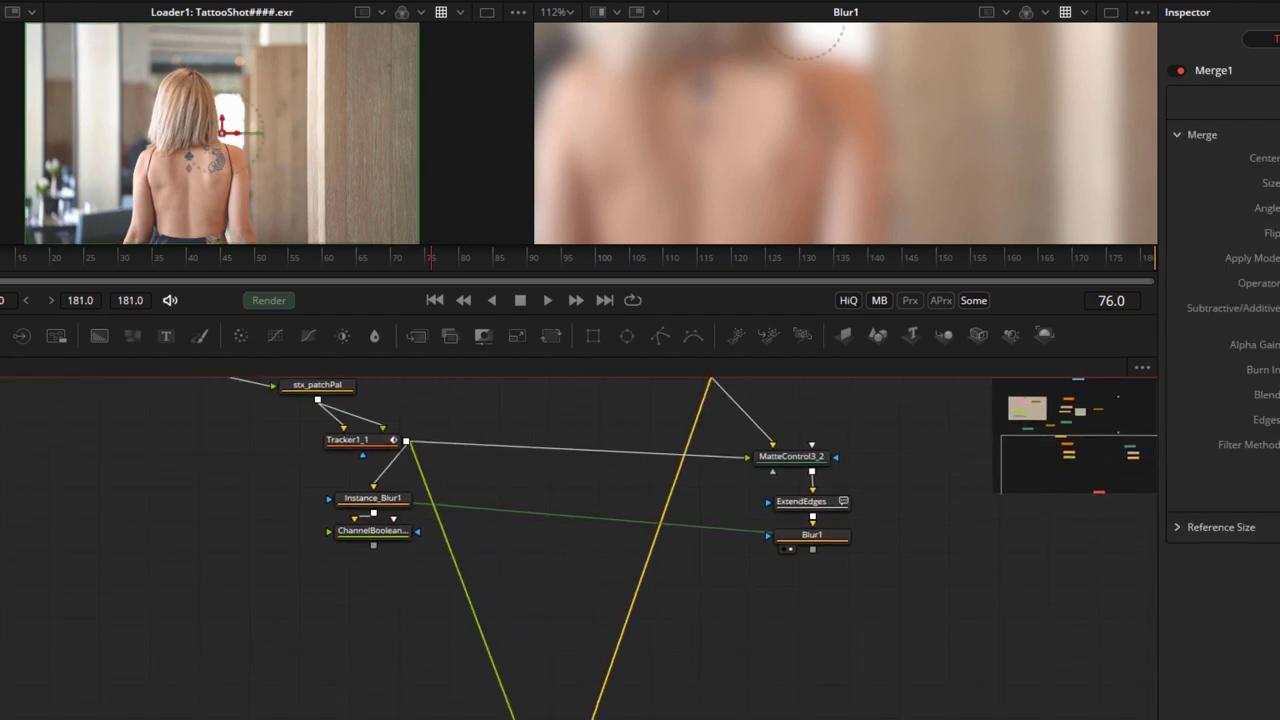
drag(418, 636, 435, 685)
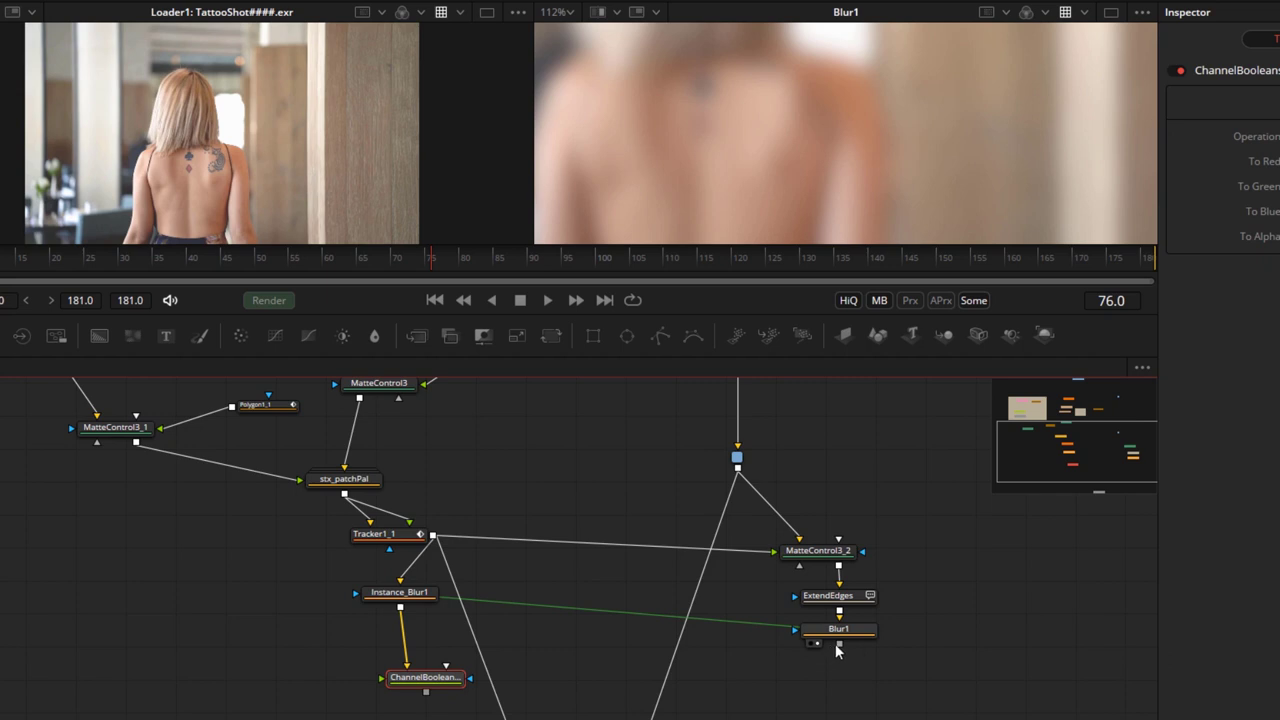
drag(838, 644, 470, 677)
click(425, 677)
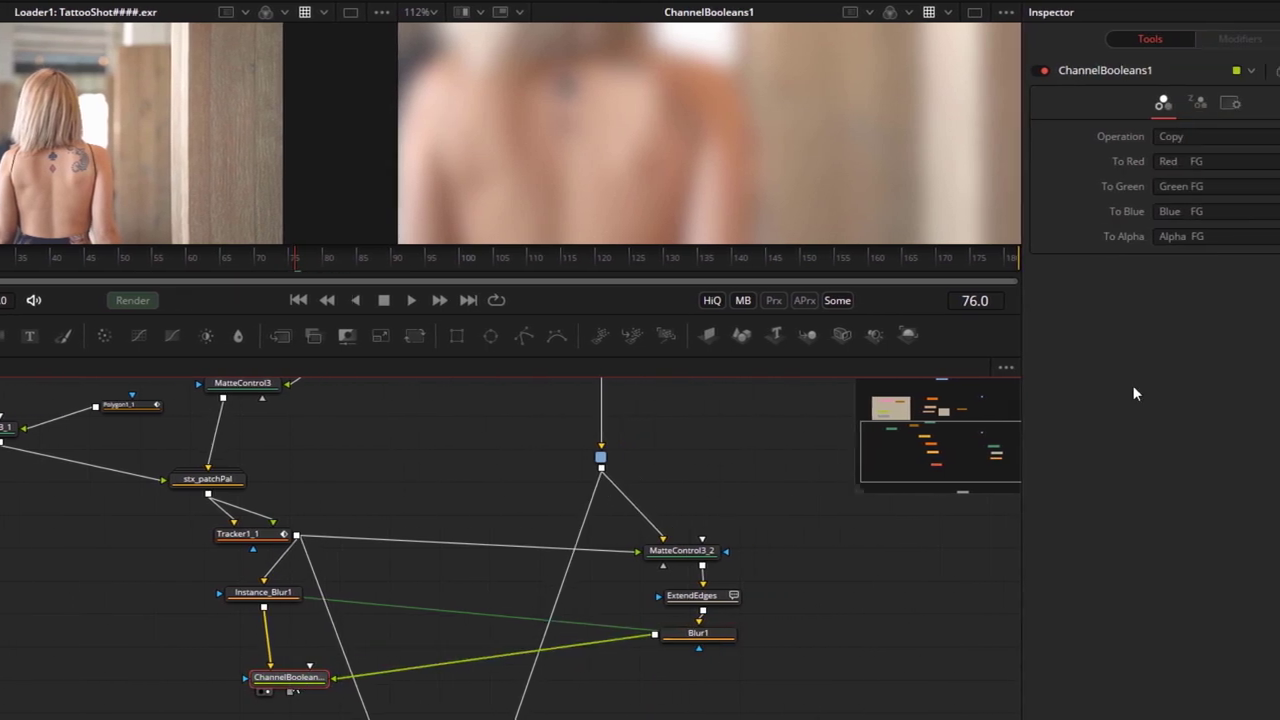
- Set ChannelBooleans1's operation to Divide and swap its two inputs
click(1170, 136)
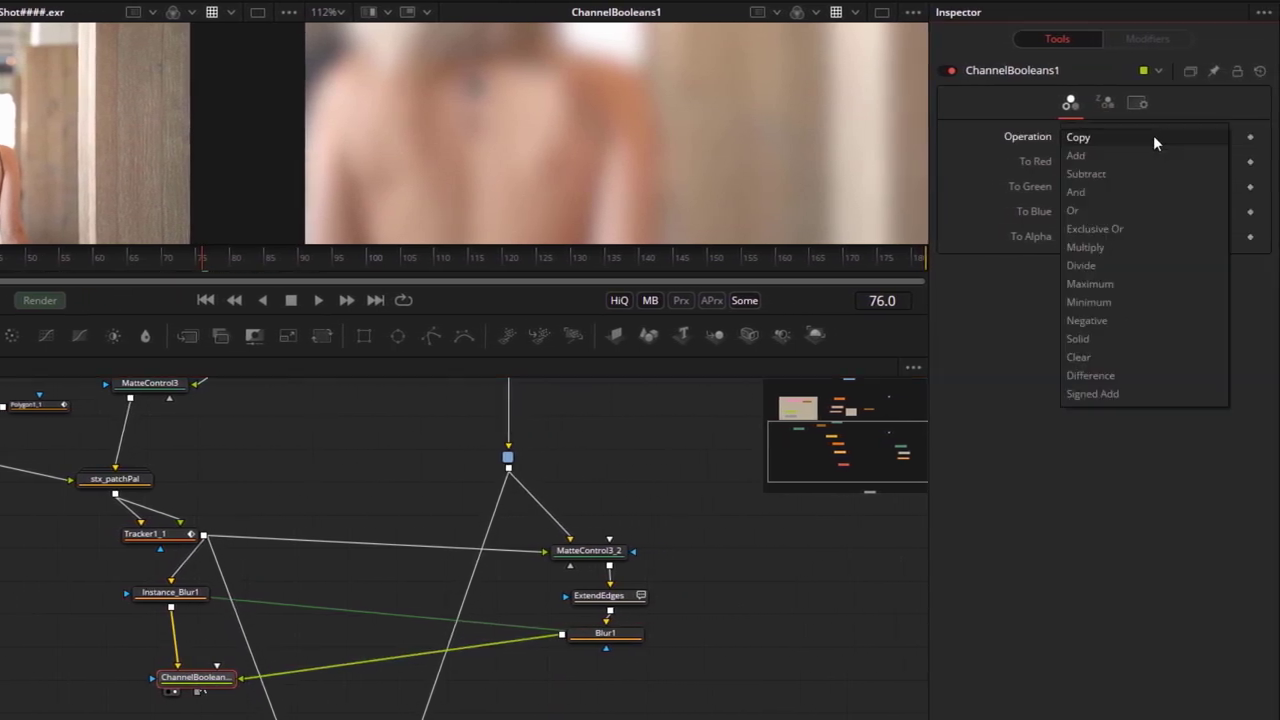
click(1156, 262)
click(228, 684)
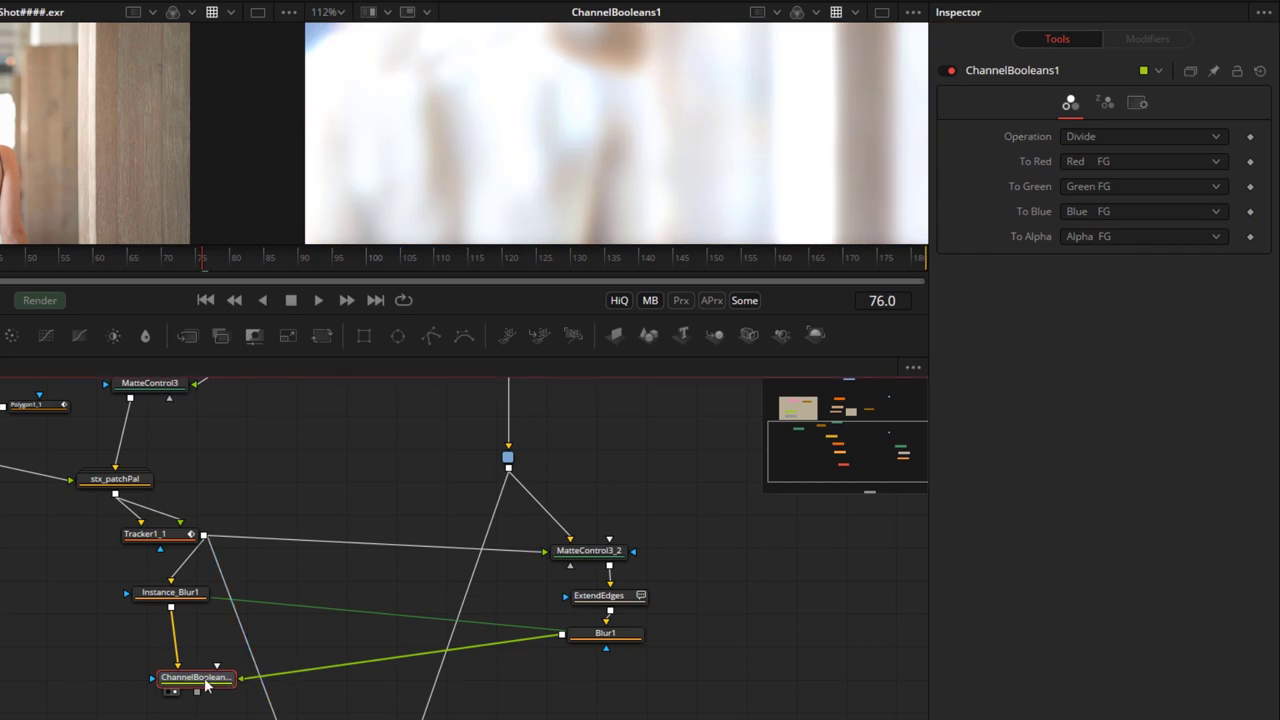
key(ctrl+t)
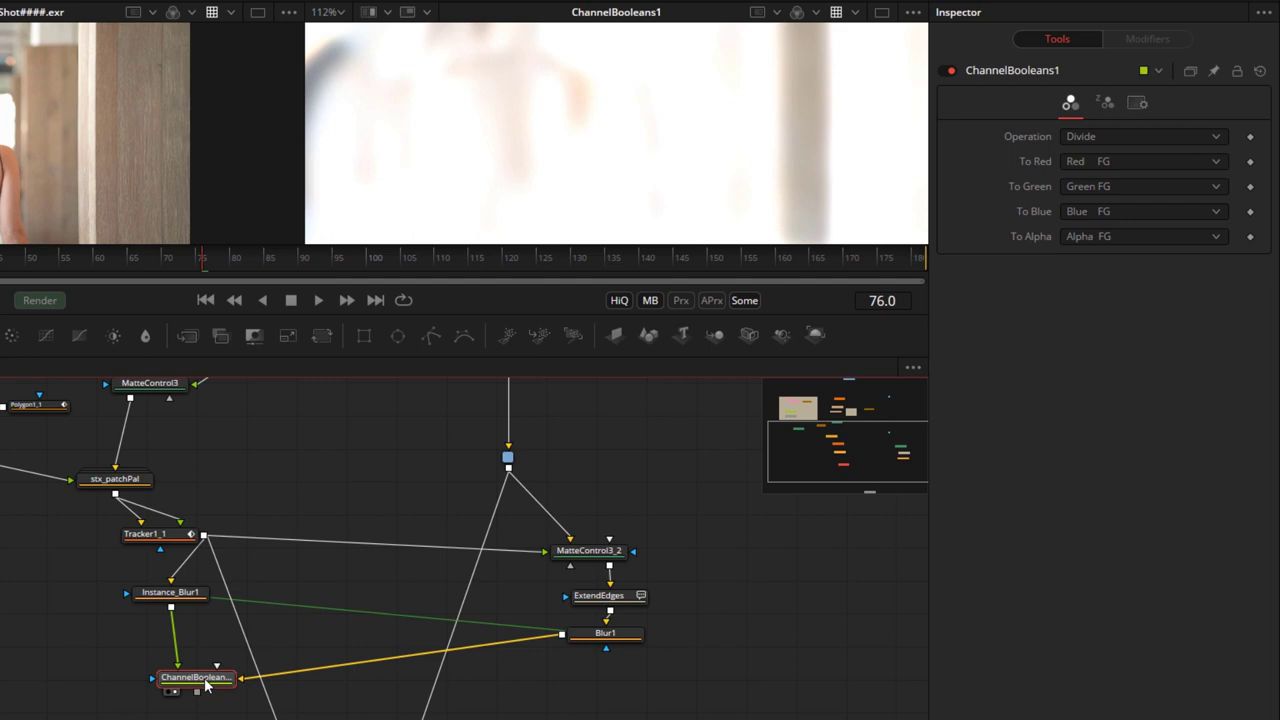
- Add a second ChannelBooleans node below and feed Tracker1_1's output into it
key(shift+space)
text(chann)
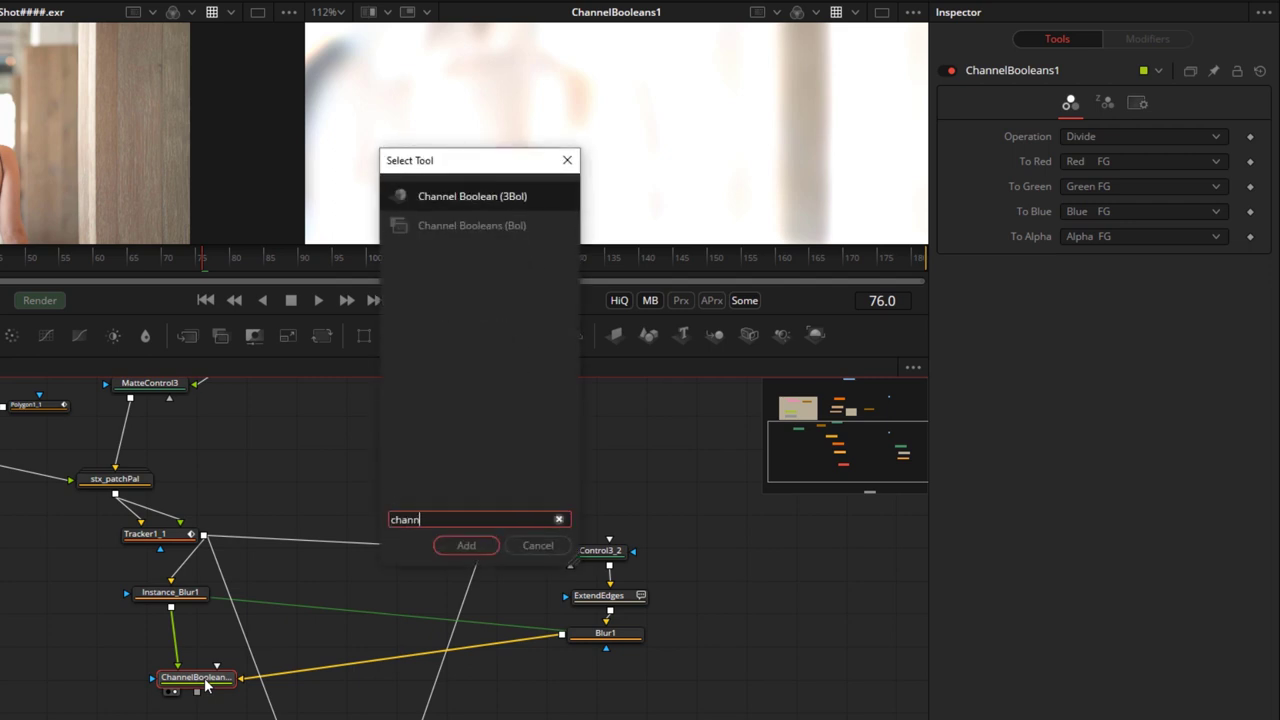
key(Return)
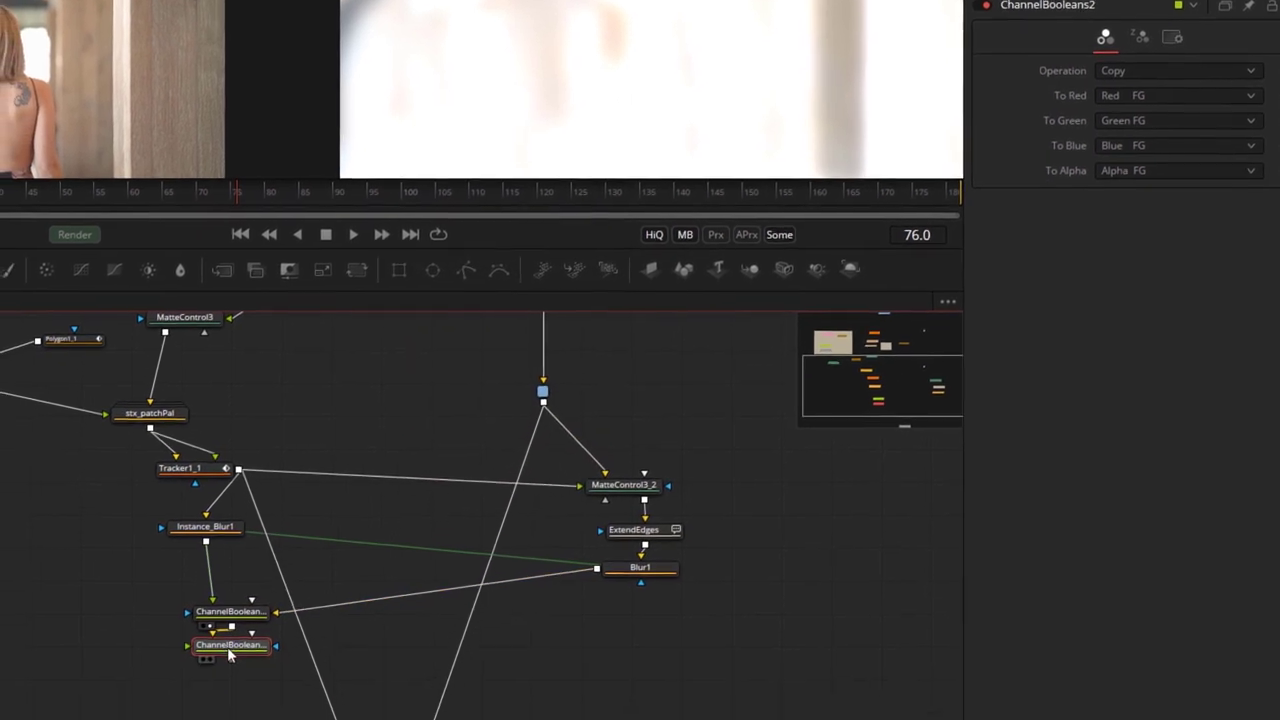
drag(227, 647, 159, 670)
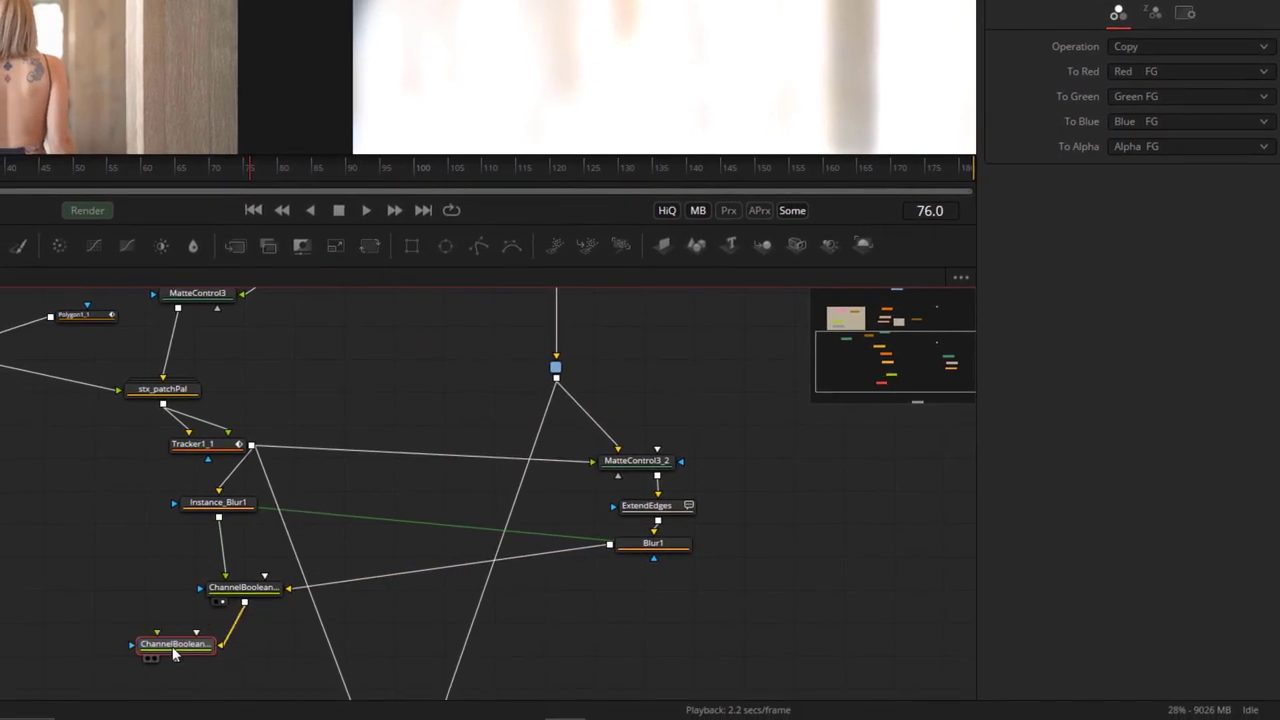
drag(215, 503, 227, 509)
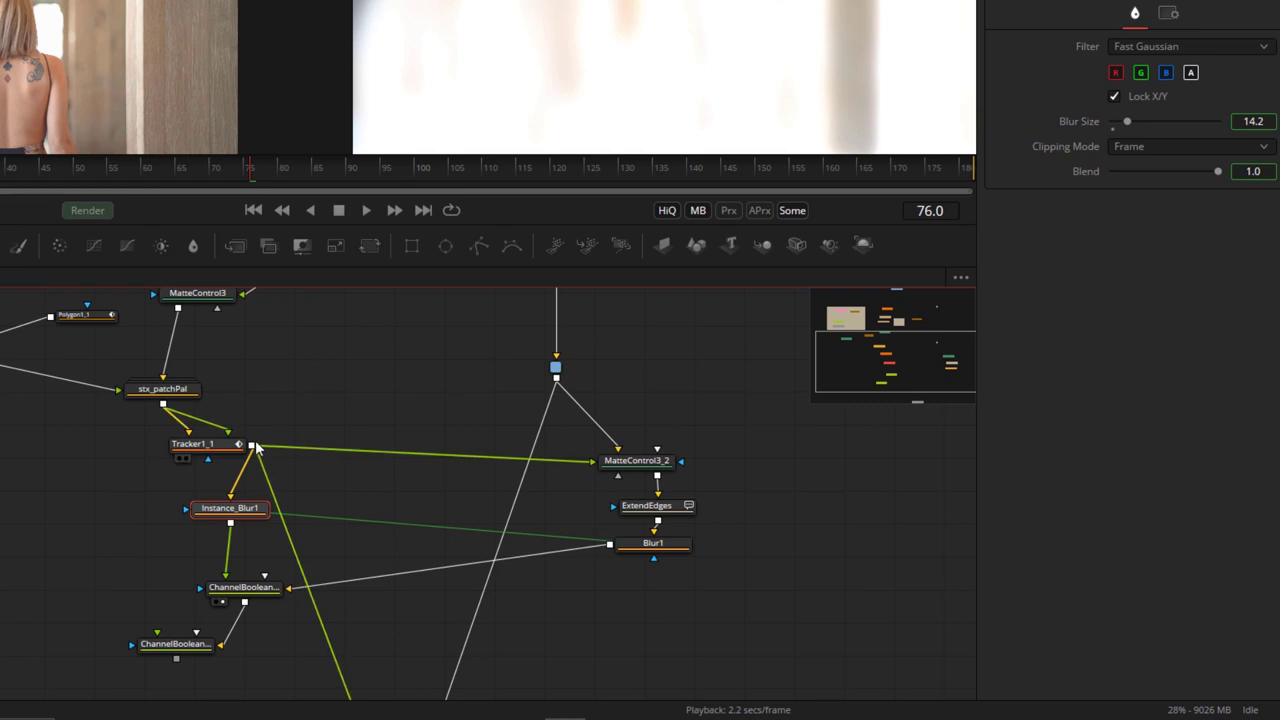
drag(252, 445, 143, 655)
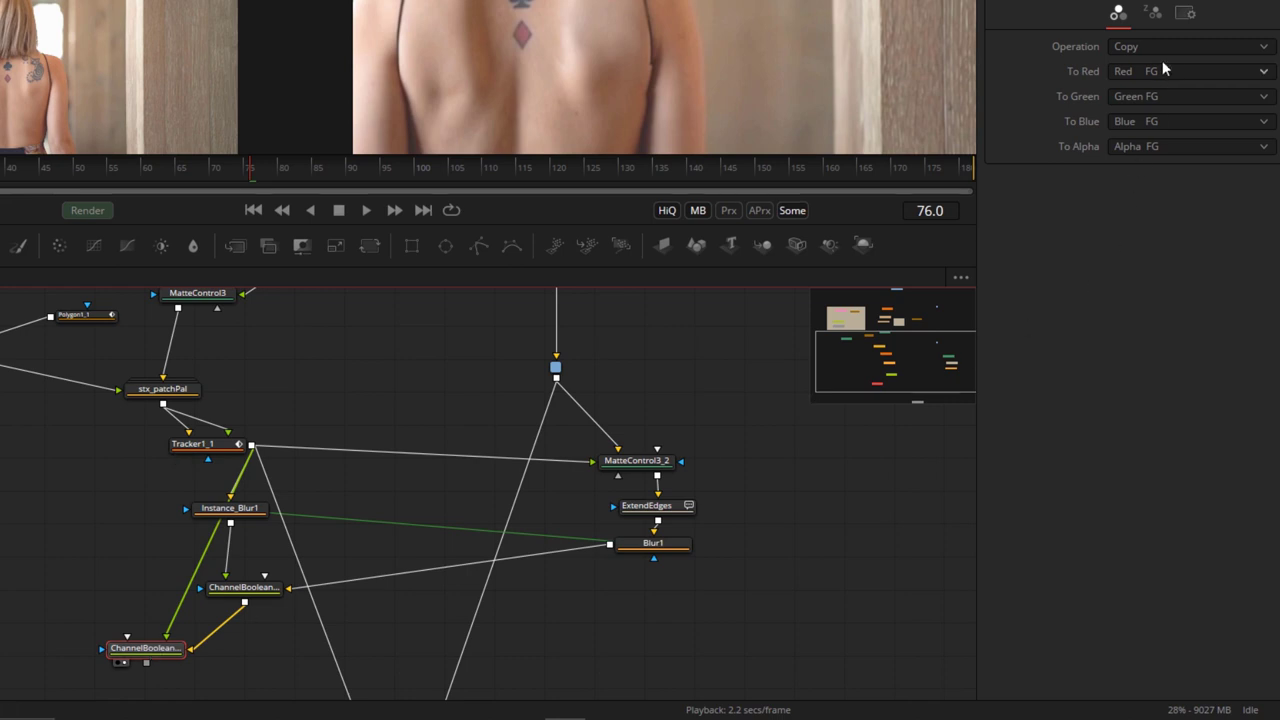
- Set ChannelBooleans2's operation to Multiply
click(1162, 46)
click(1186, 157)
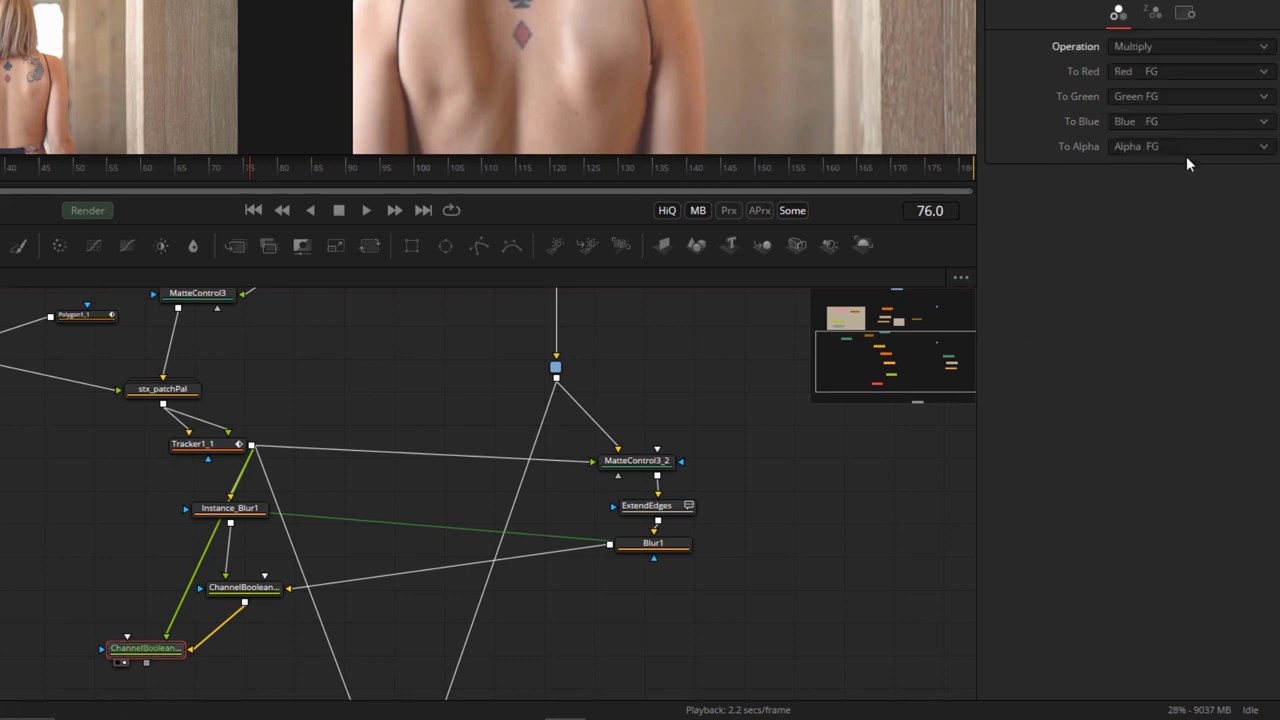
click(212, 456)
click(133, 657)
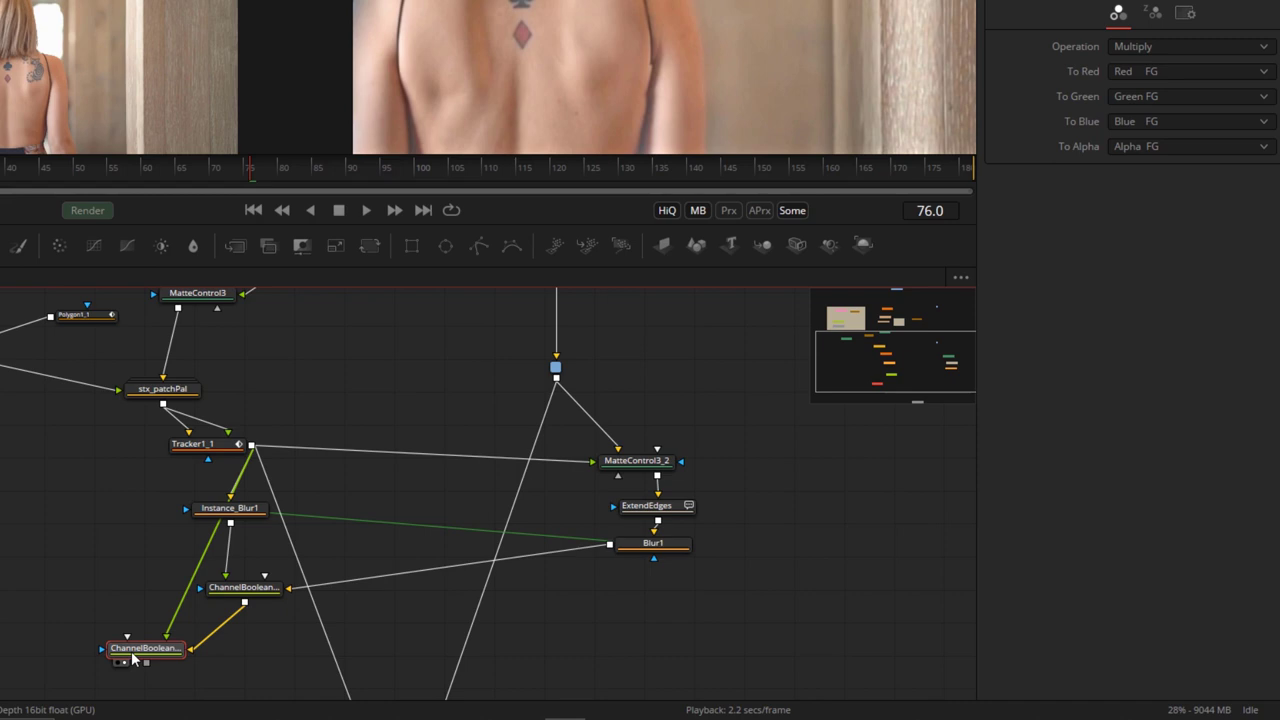
- Add MatteControl3_3 below ChannelBooleans2 with Tracker1_1 plugged into its foreground
click(244, 587)
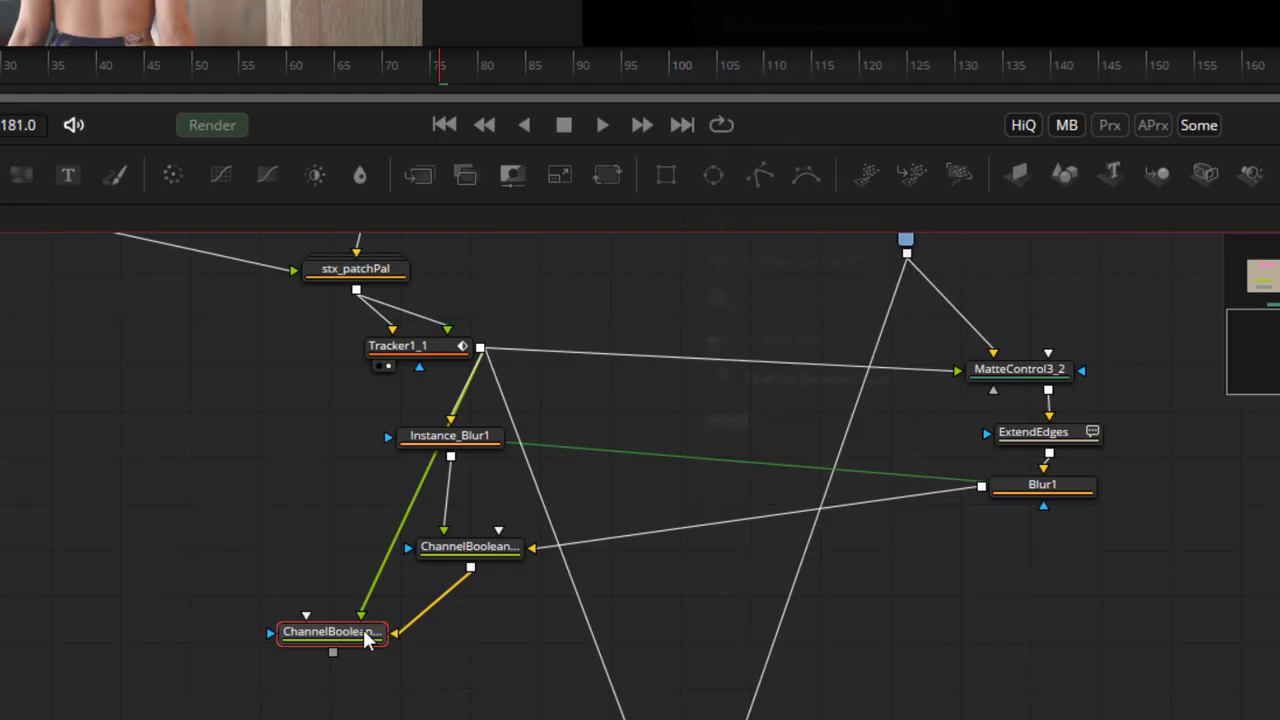
key(shift+space)
text(matt)
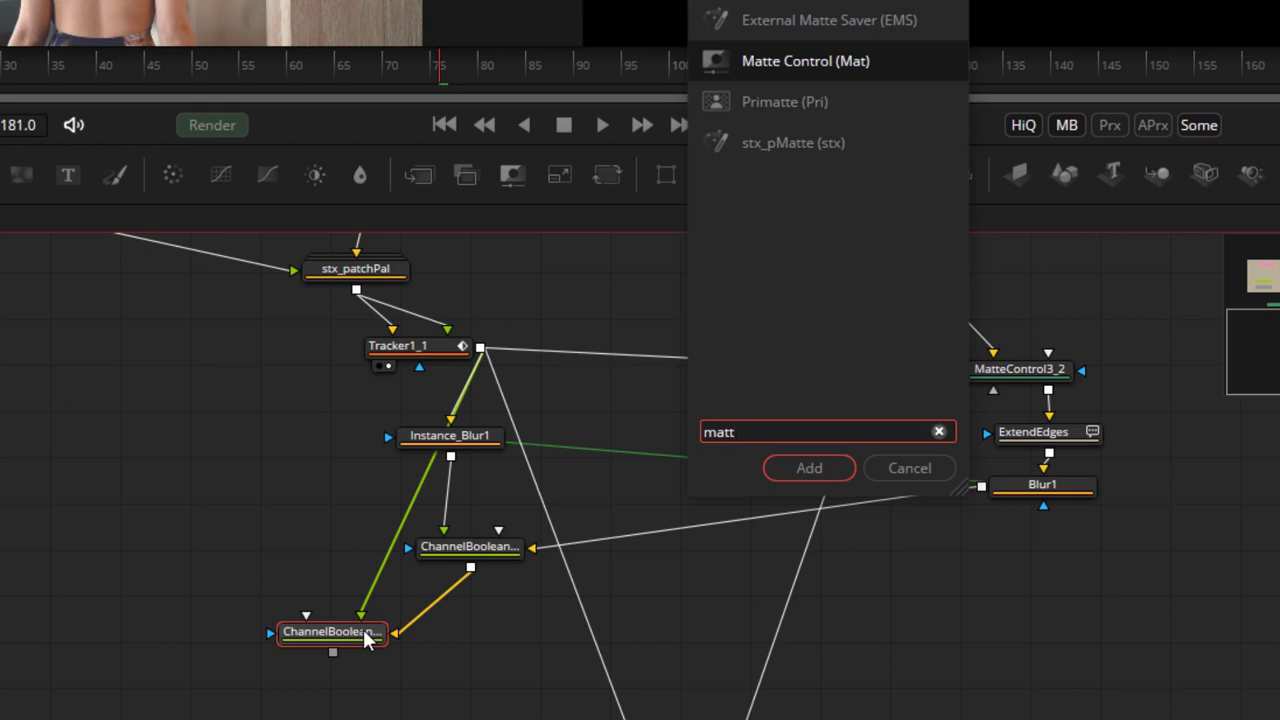
key(Return)
drag(345, 678, 278, 702)
drag(483, 355, 259, 689)
drag(258, 592, 257, 612)
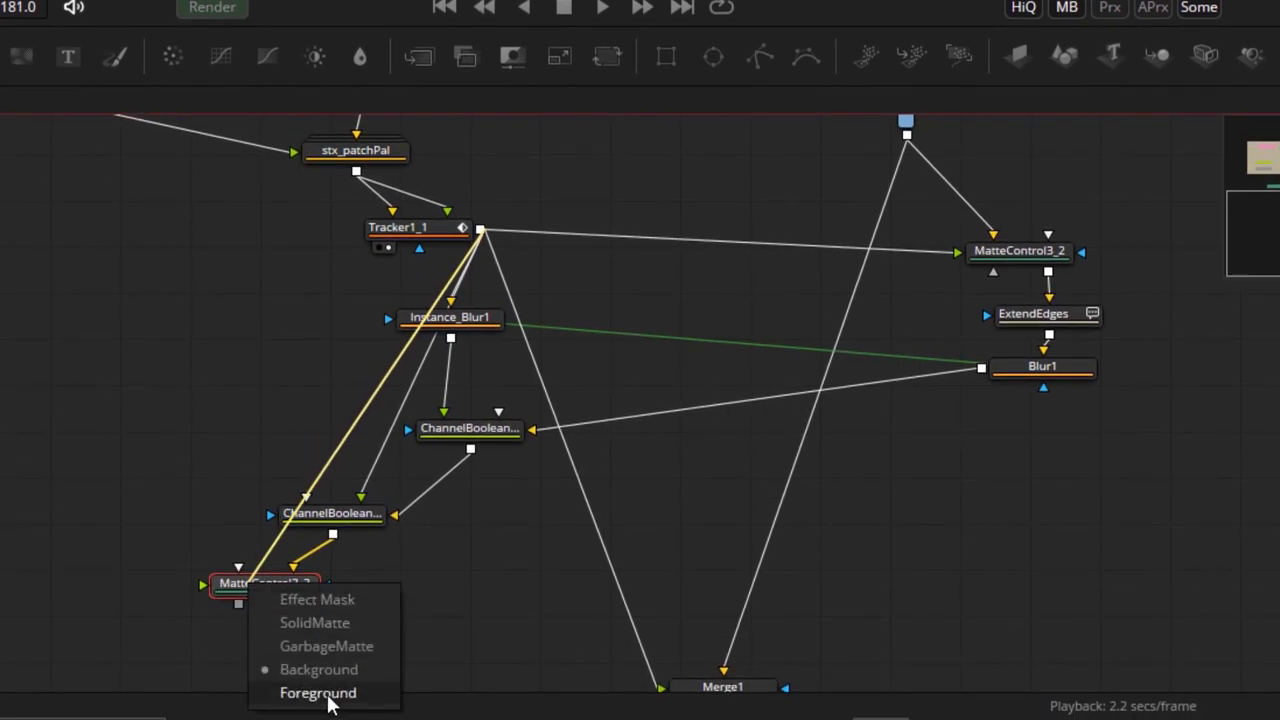
click(328, 697)
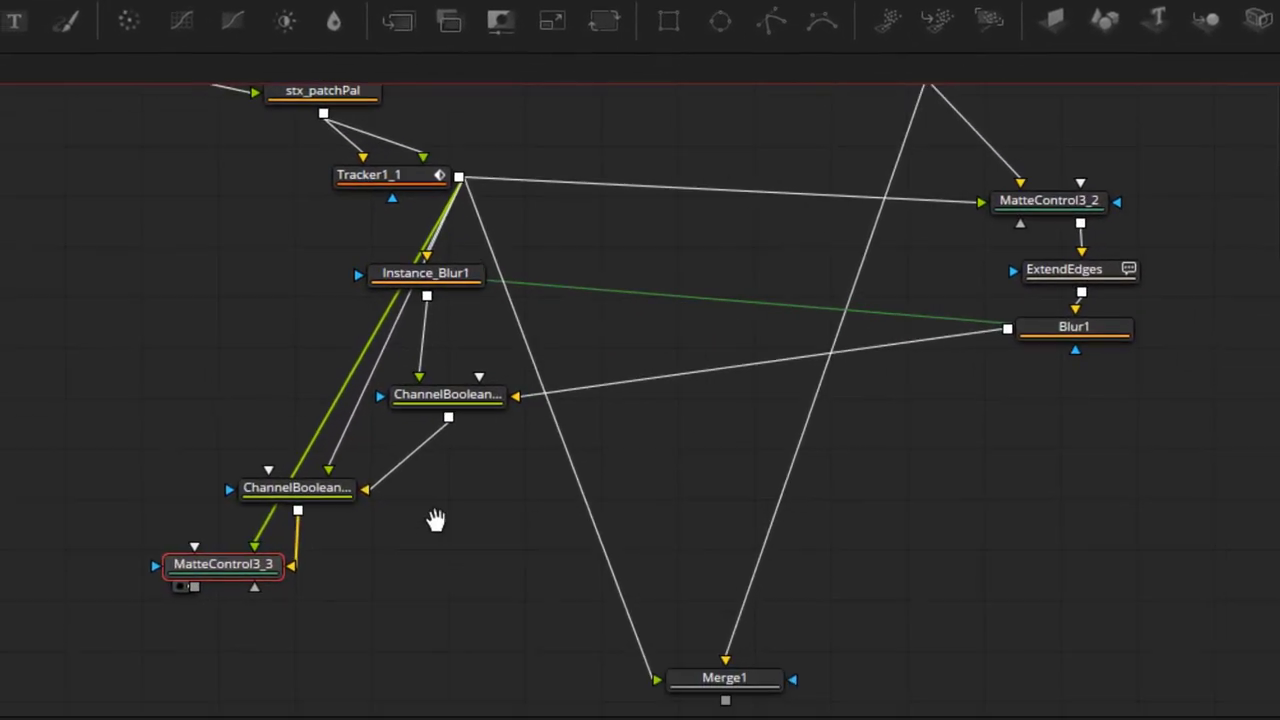
- Rearrange MatteControl3_3 and Merge1, then link MatteControl3_3's output toward Merge1
drag(250, 579, 491, 622)
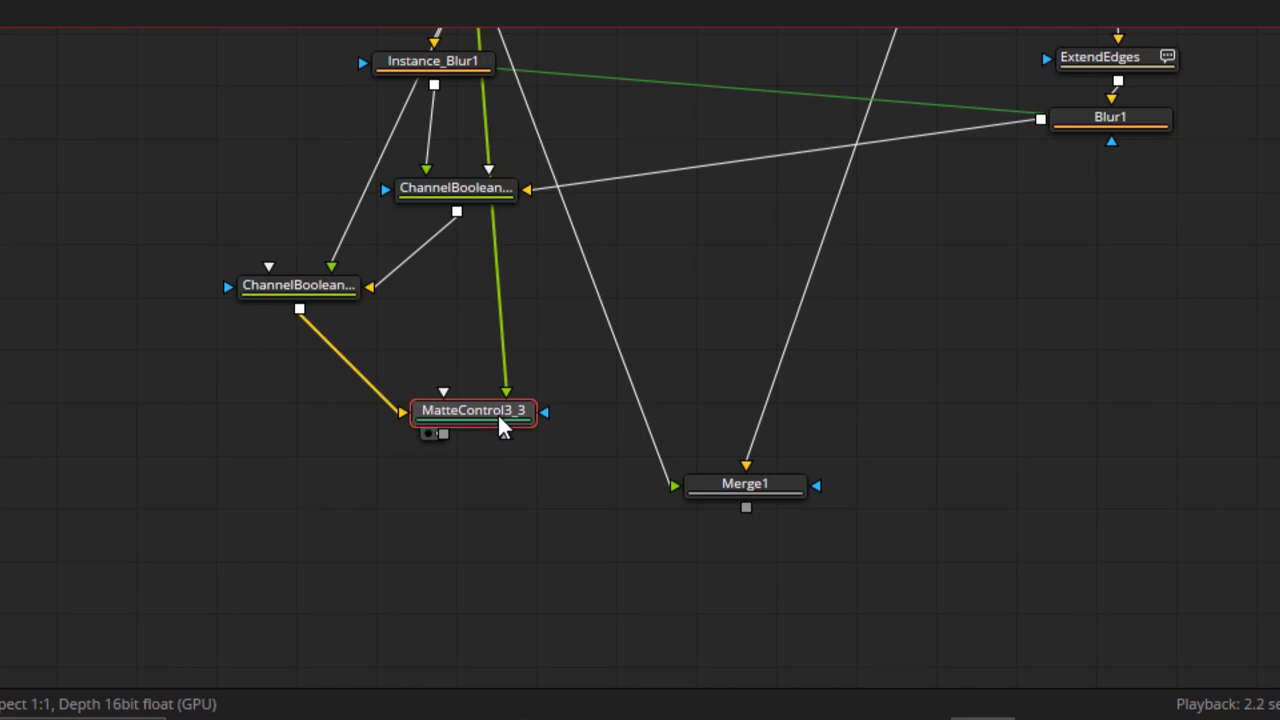
drag(503, 427, 510, 427)
drag(748, 497, 753, 584)
drag(451, 434, 716, 570)
- Connect MatteControl3_3 to Merge1's foreground and lower the background link's router
click(783, 606)
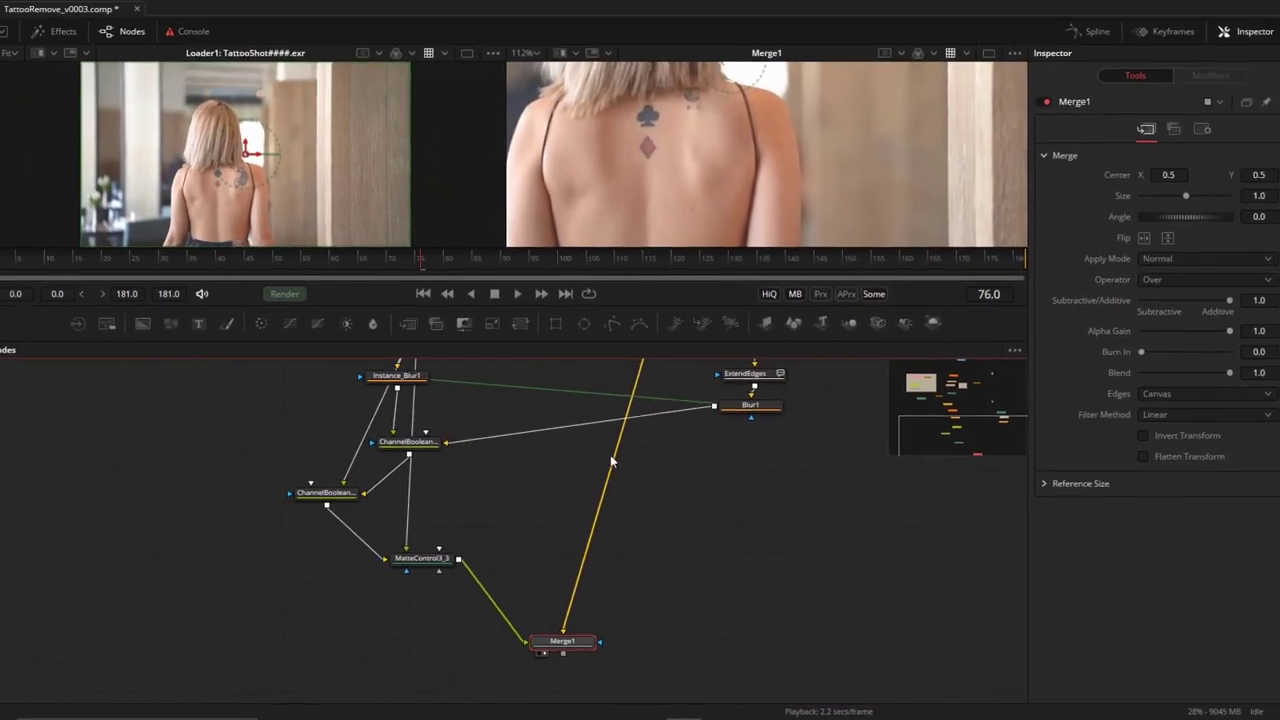
drag(612, 461, 640, 602)
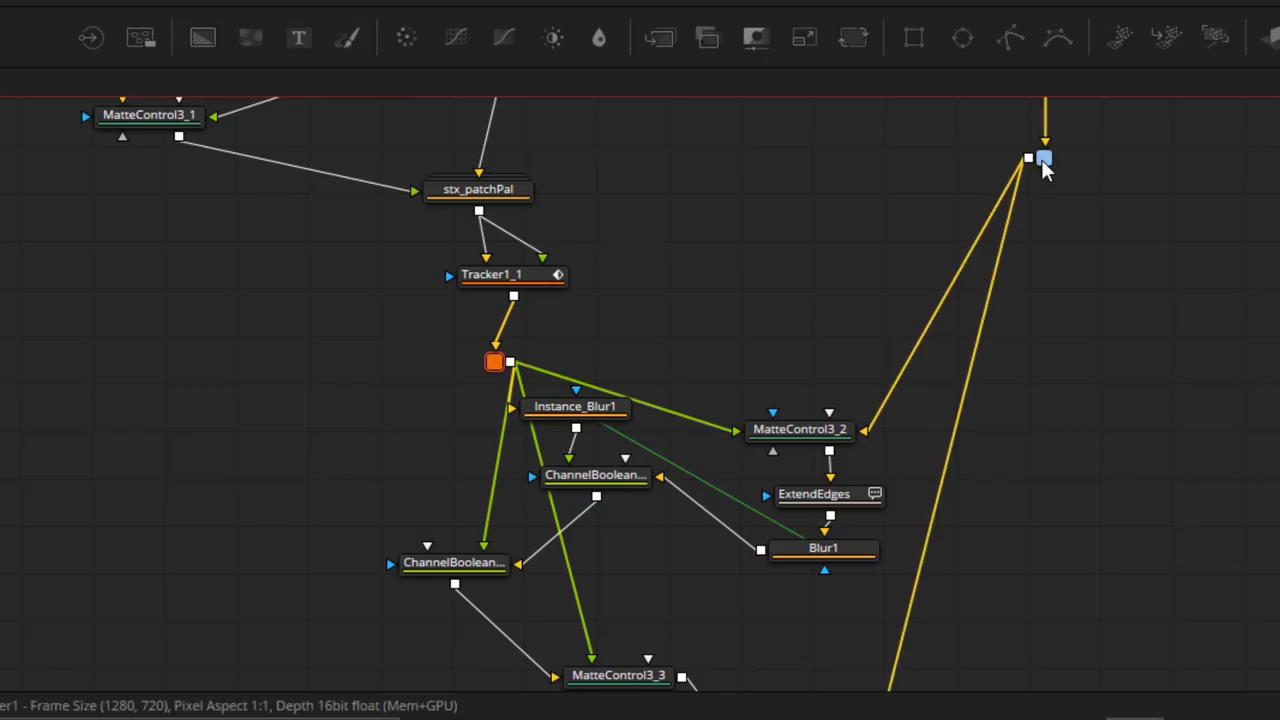
drag(1046, 166, 1100, 333)
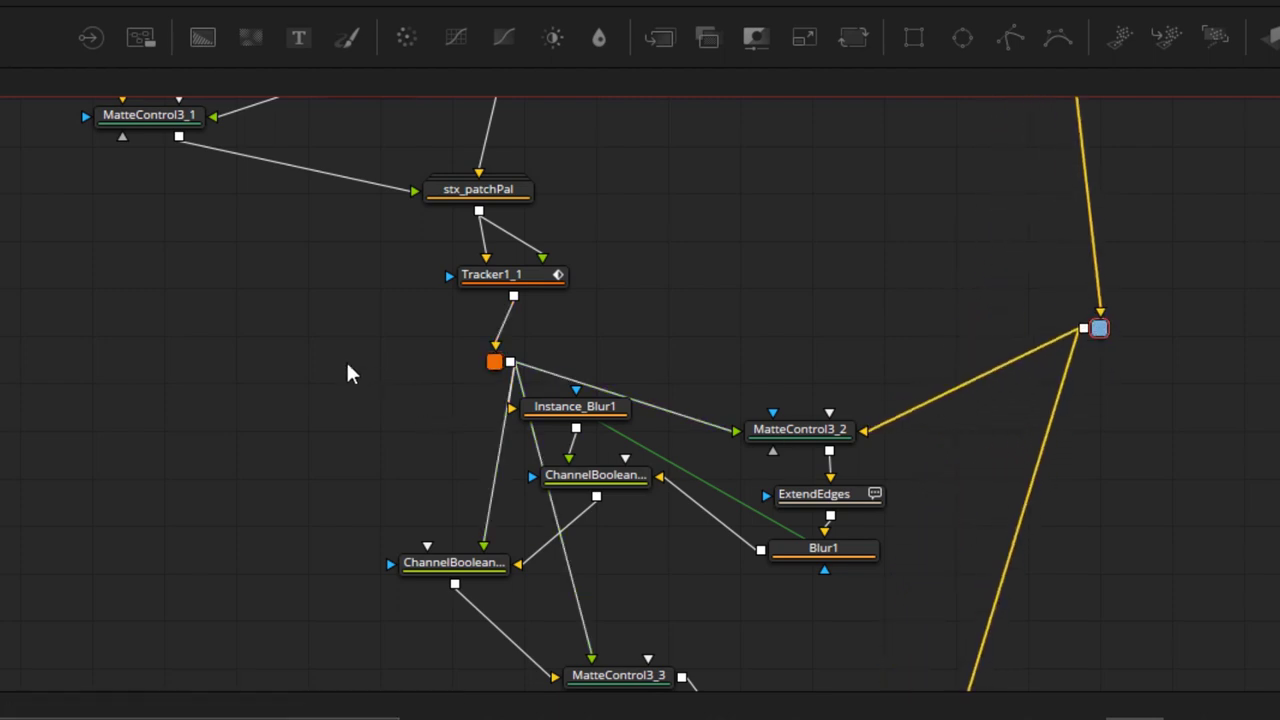
- Wrap the selected colour-matching nodes in an underlay renamed Color_match
drag(291, 322, 929, 620)
key(shift+space)
text(und)
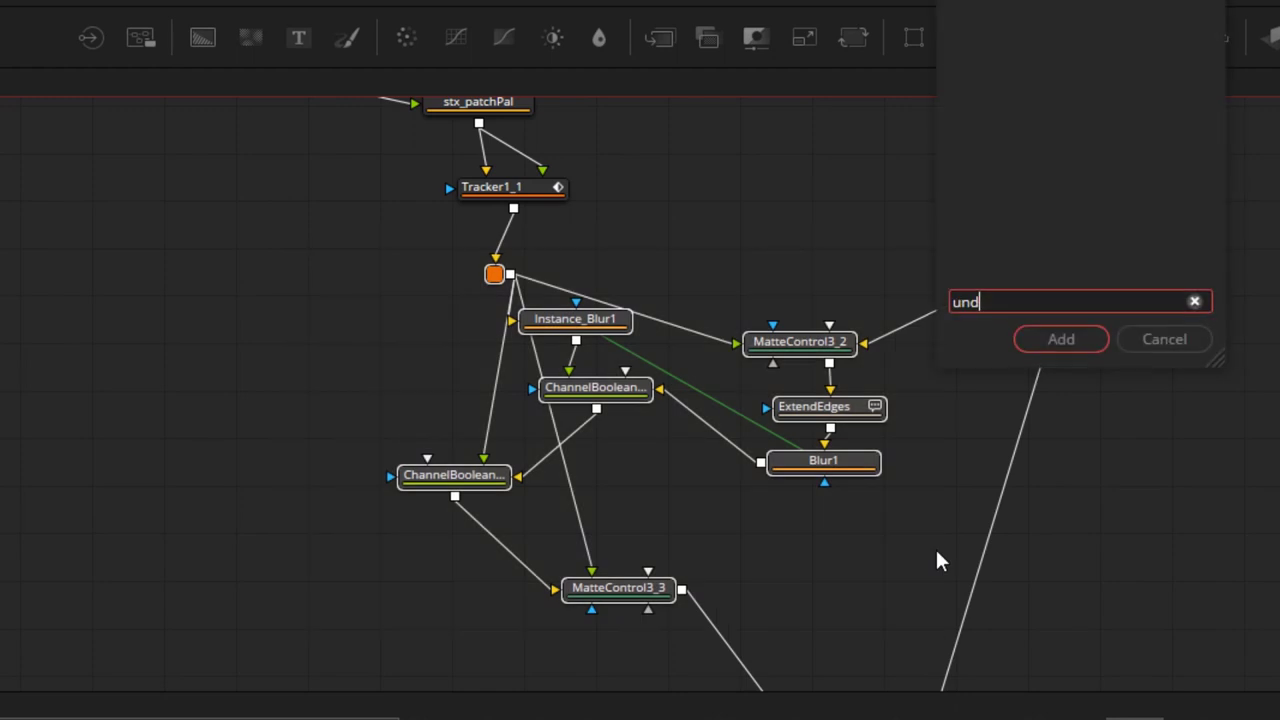
key(Return)
drag(711, 209, 798, 203)
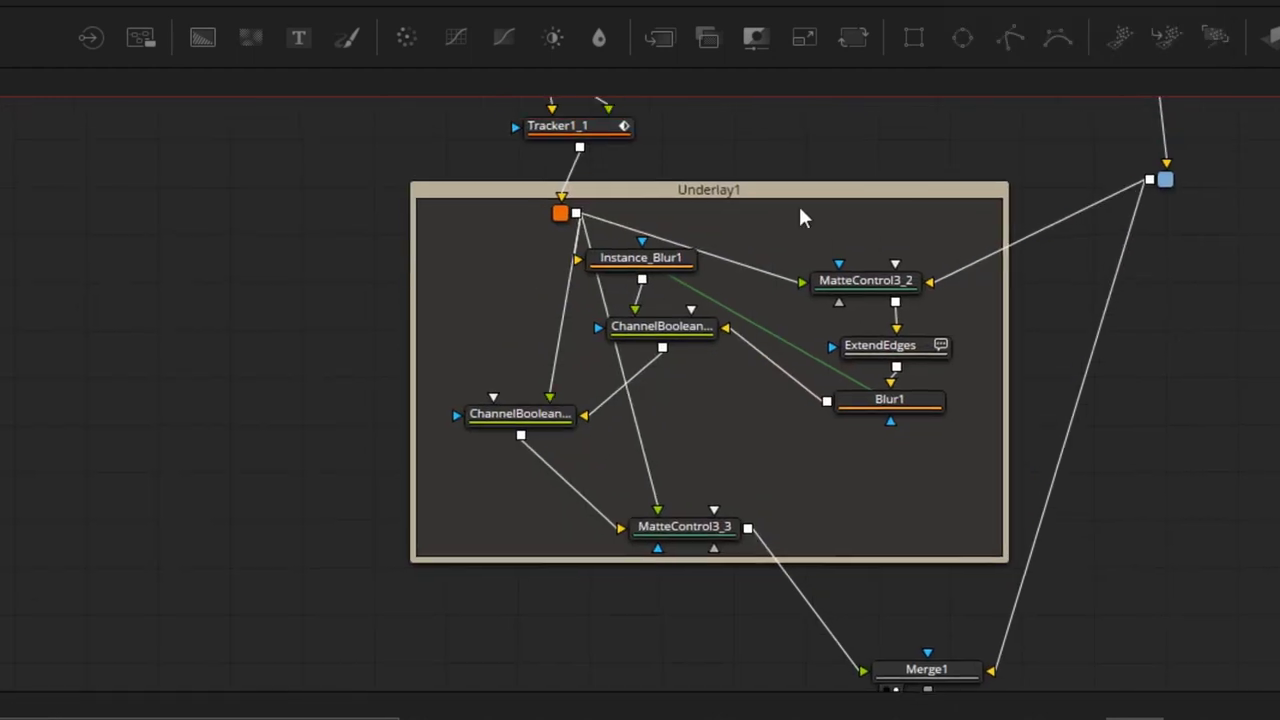
double_click(750, 231)
text(Color_match)
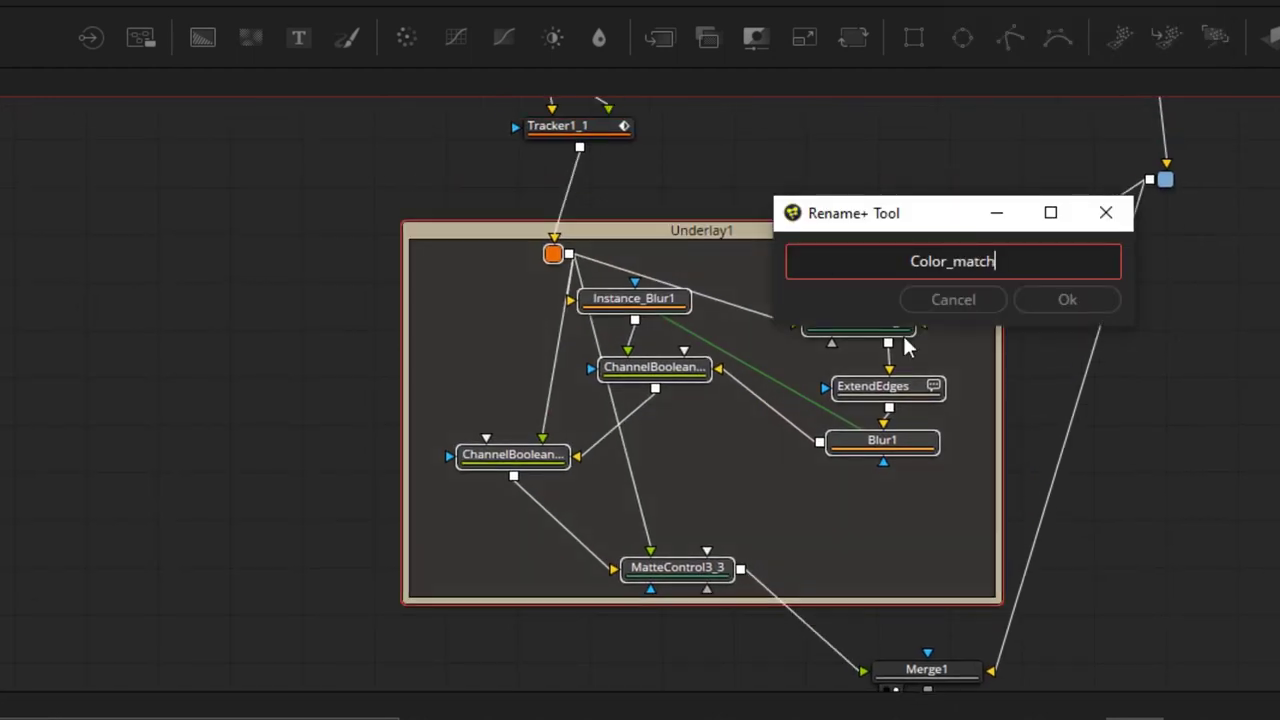
click(1096, 300)
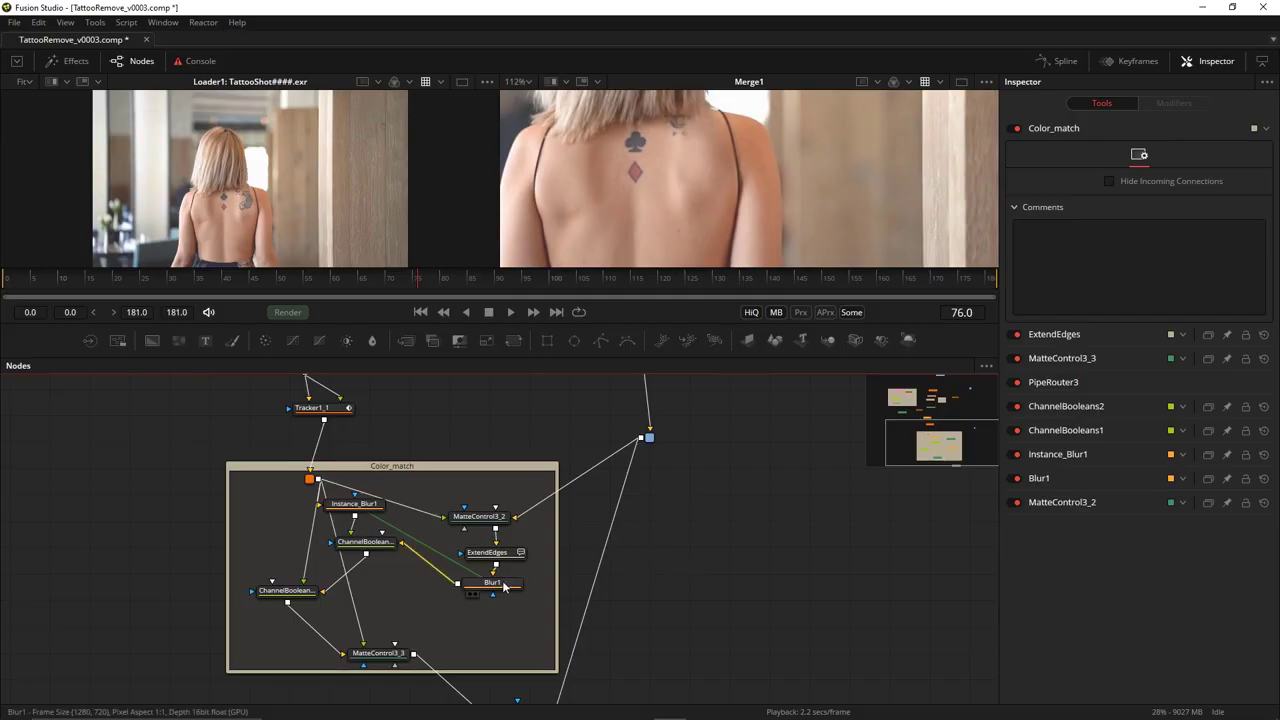
- Increase Blur1's blur size and set ExtendEdges' Extend X Multiplier to 1.583
click(505, 587)
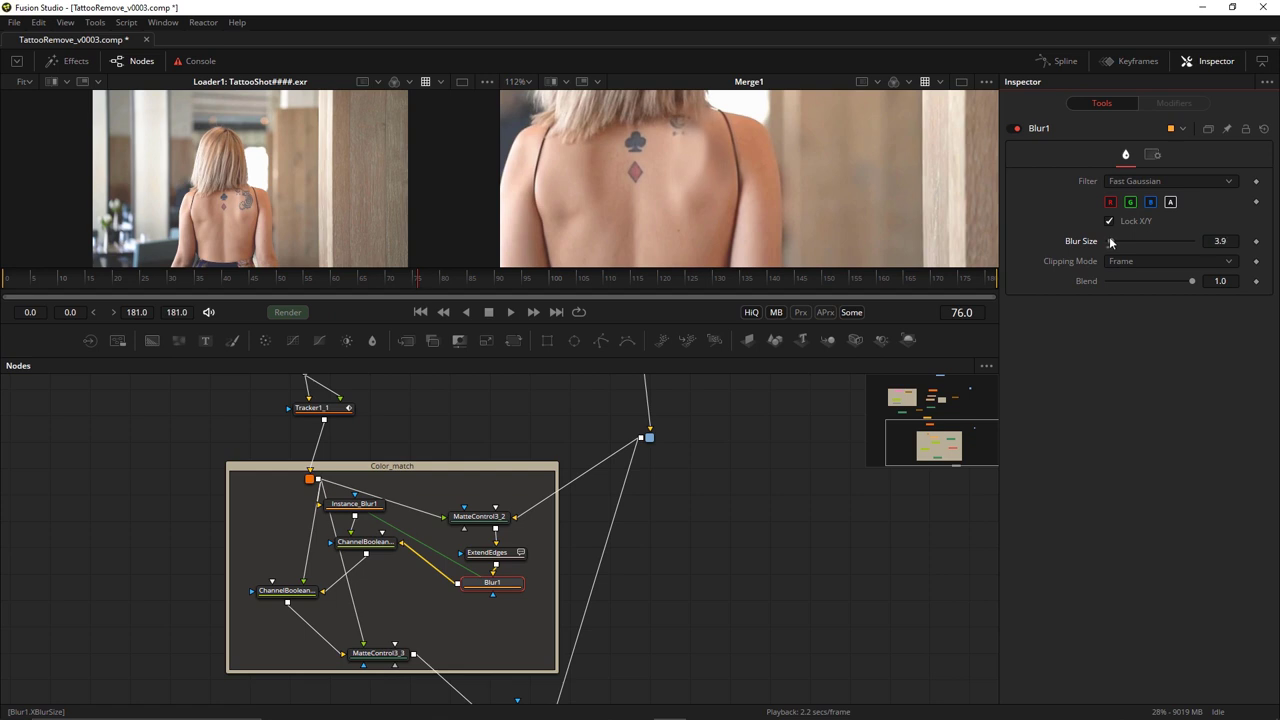
mouse_move(1113, 241)
mouse_down()
mouse_move(1130, 241)
mouse_move(1116, 245)
mouse_up()
click(487, 552)
key(2)
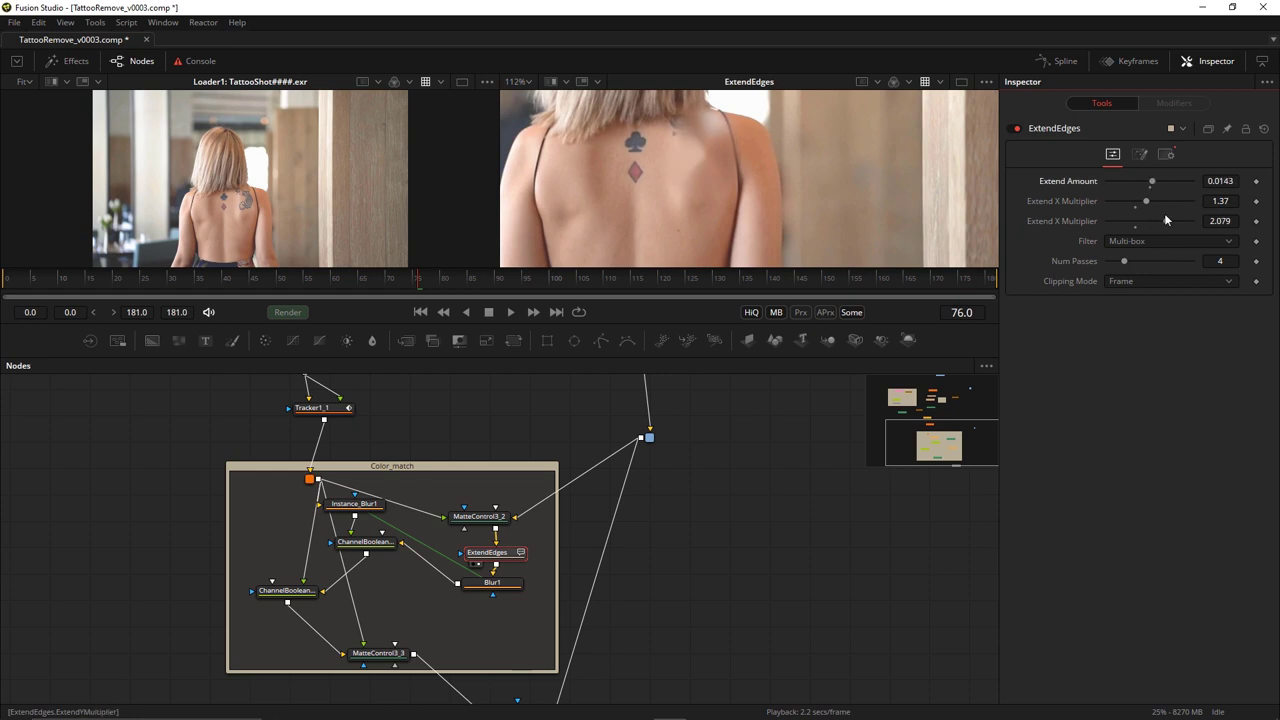
drag(1144, 202, 1152, 203)
- Show Merge1 in the result viewer, reselect Blur1 and fit the frame
scroll(1159, 236, up, 1)
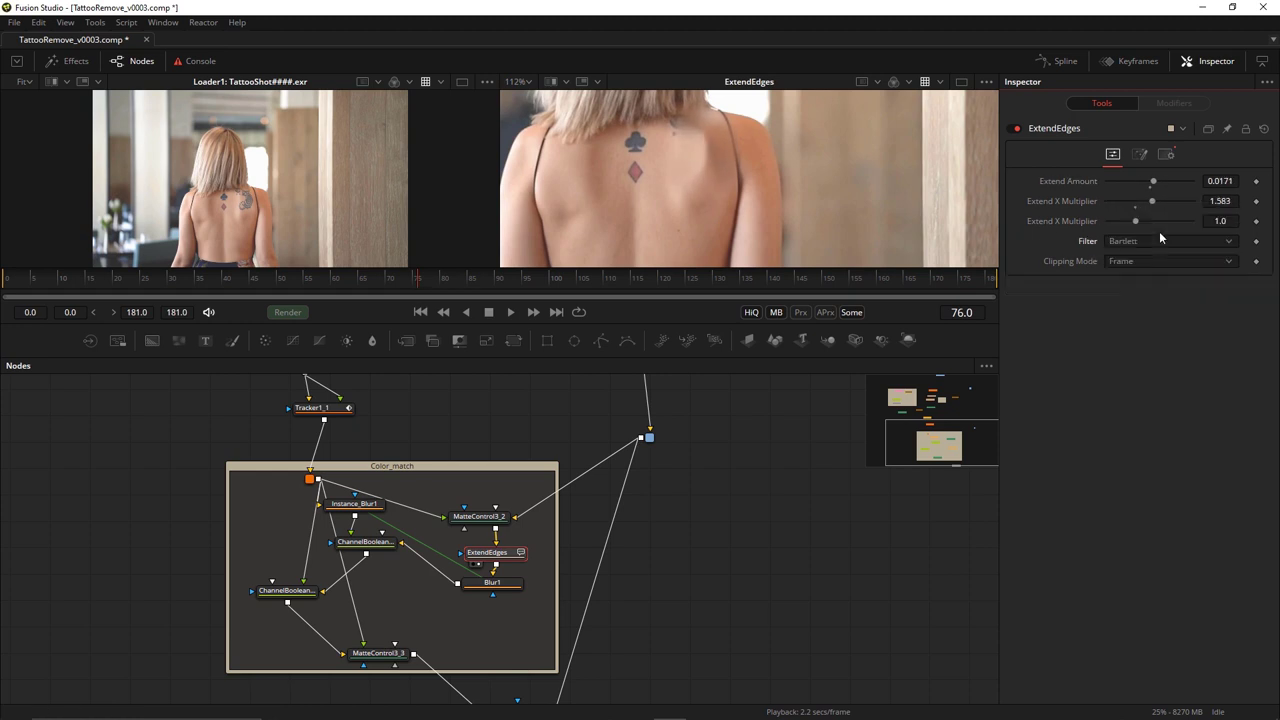
scroll(754, 502, down, 2)
click(500, 603)
key(2)
click(476, 476)
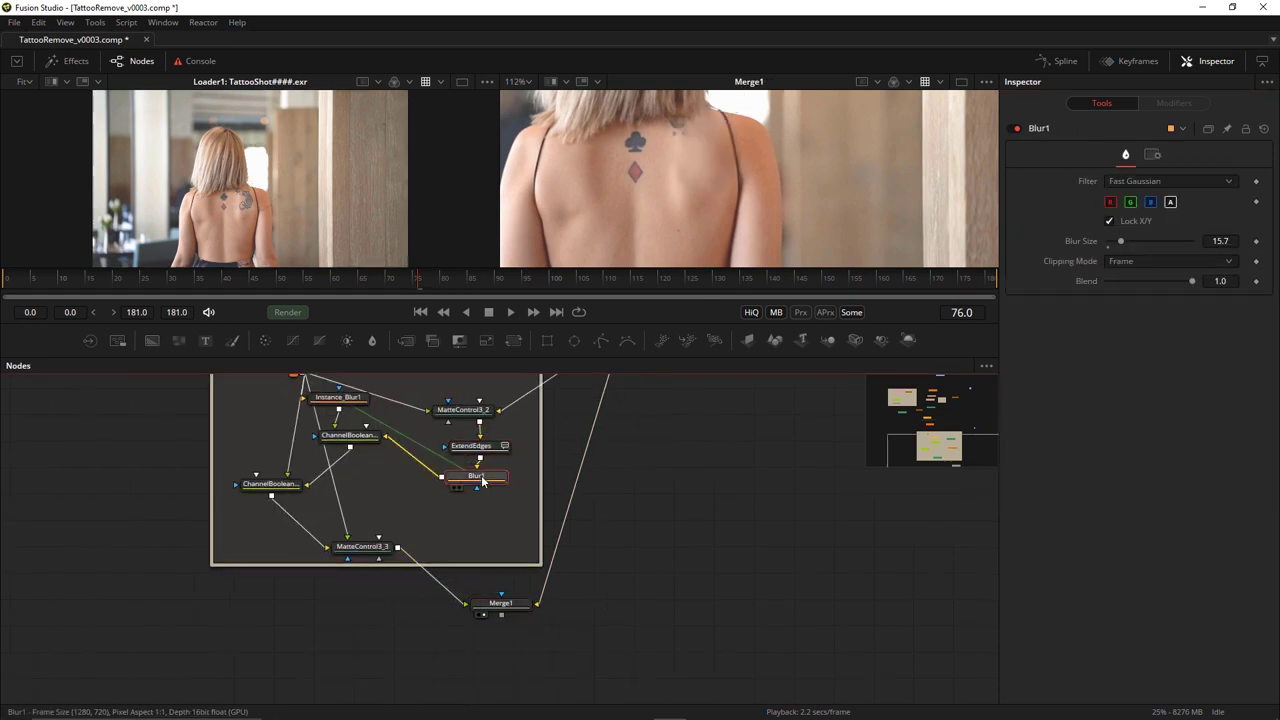
key(ctrl+f)
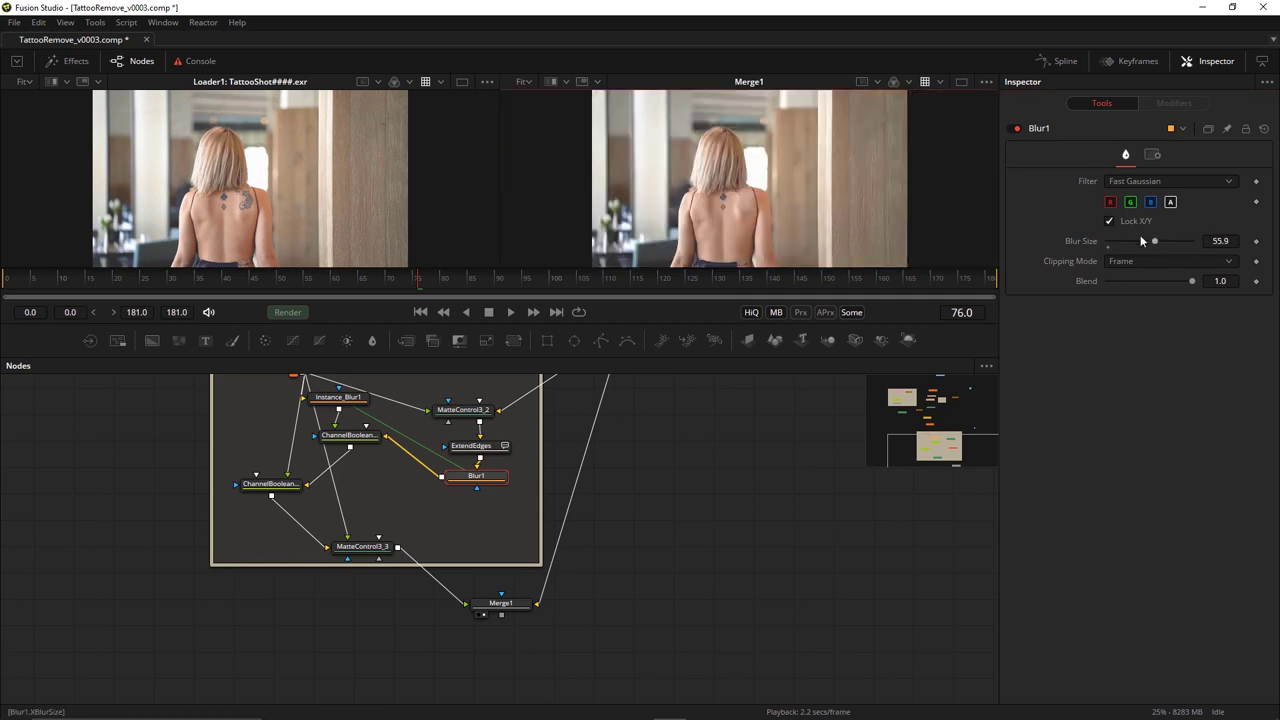
scroll(420, 532, up, 4)
click(241, 422)
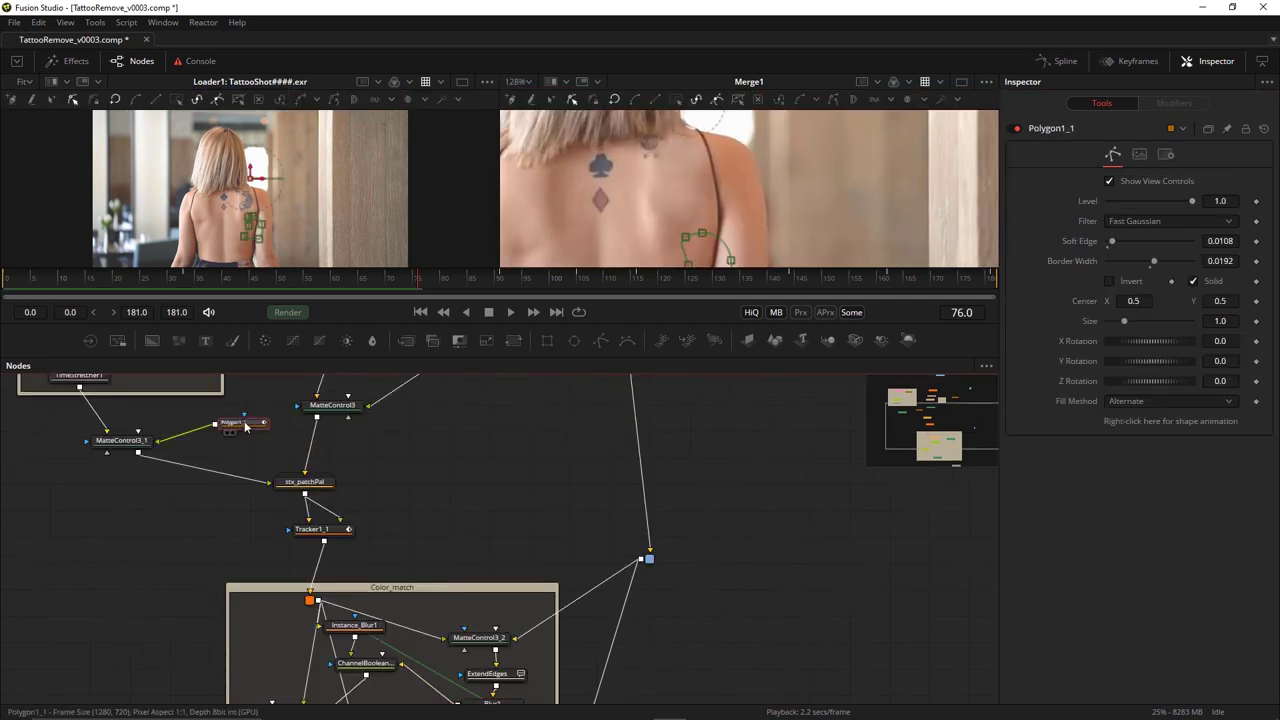
drag(776, 238, 762, 253)
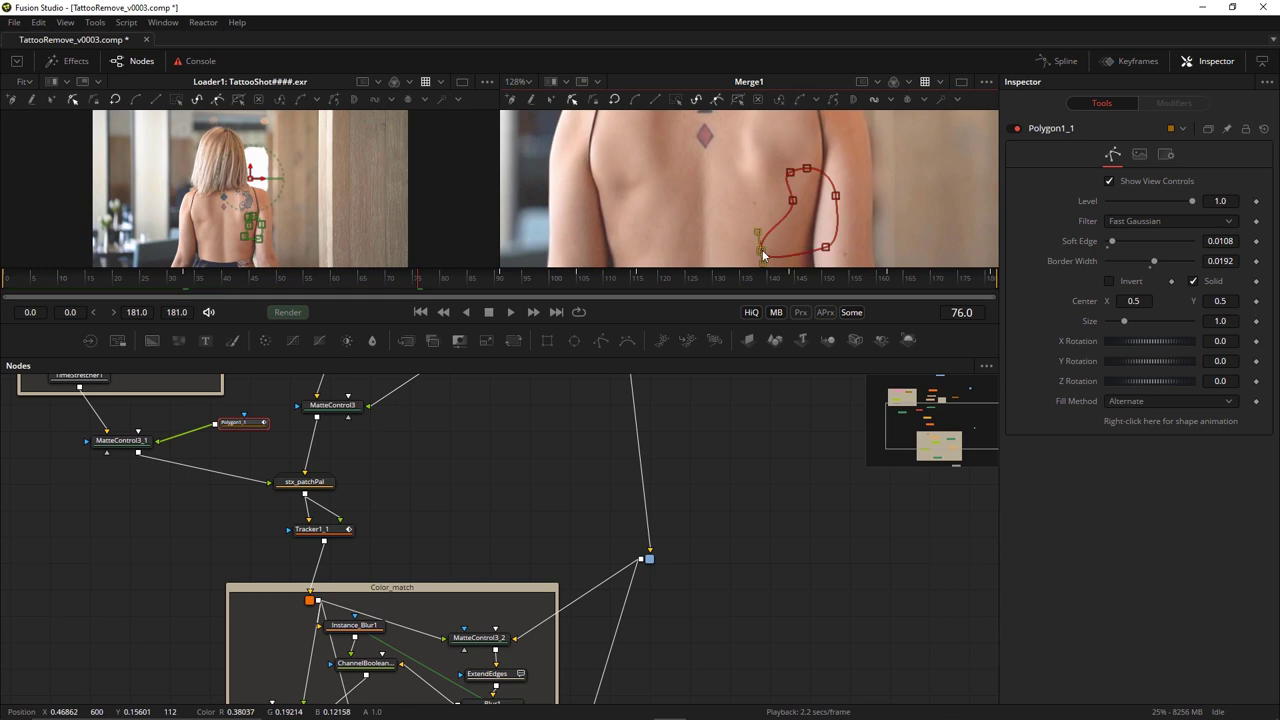
scroll(716, 532, down, 3)
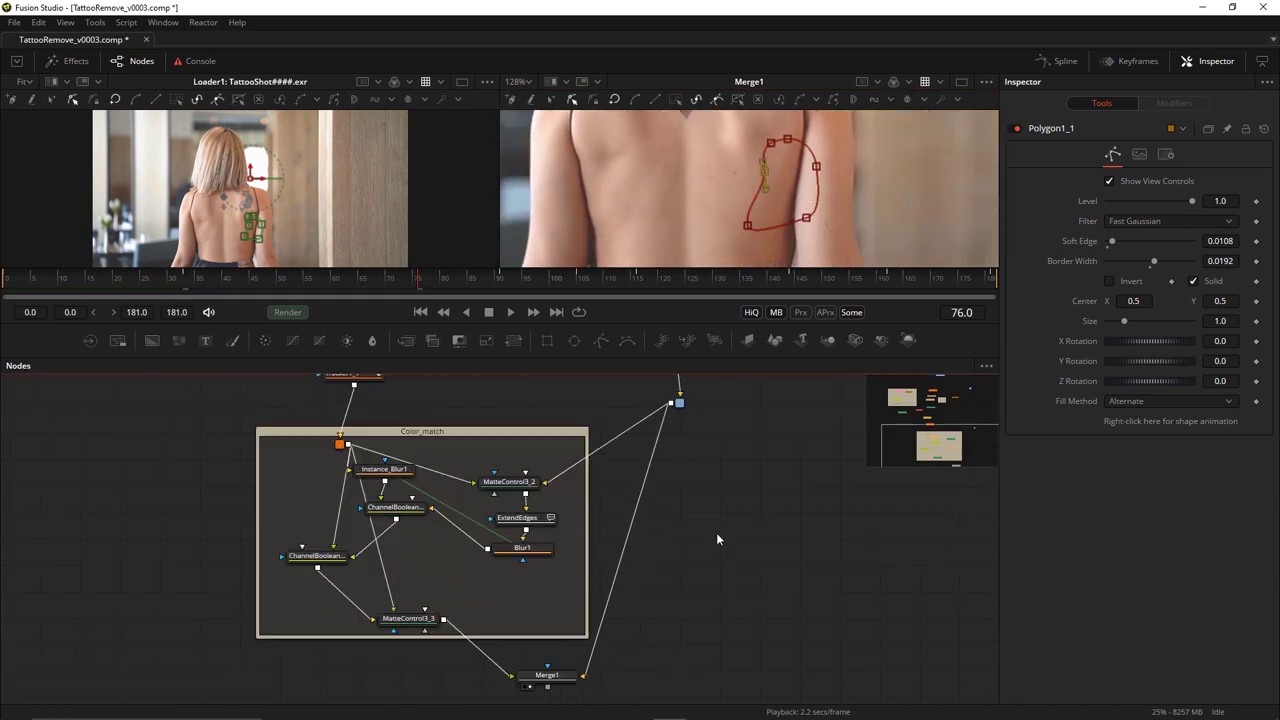
click(722, 538)
key(ctrl+f)
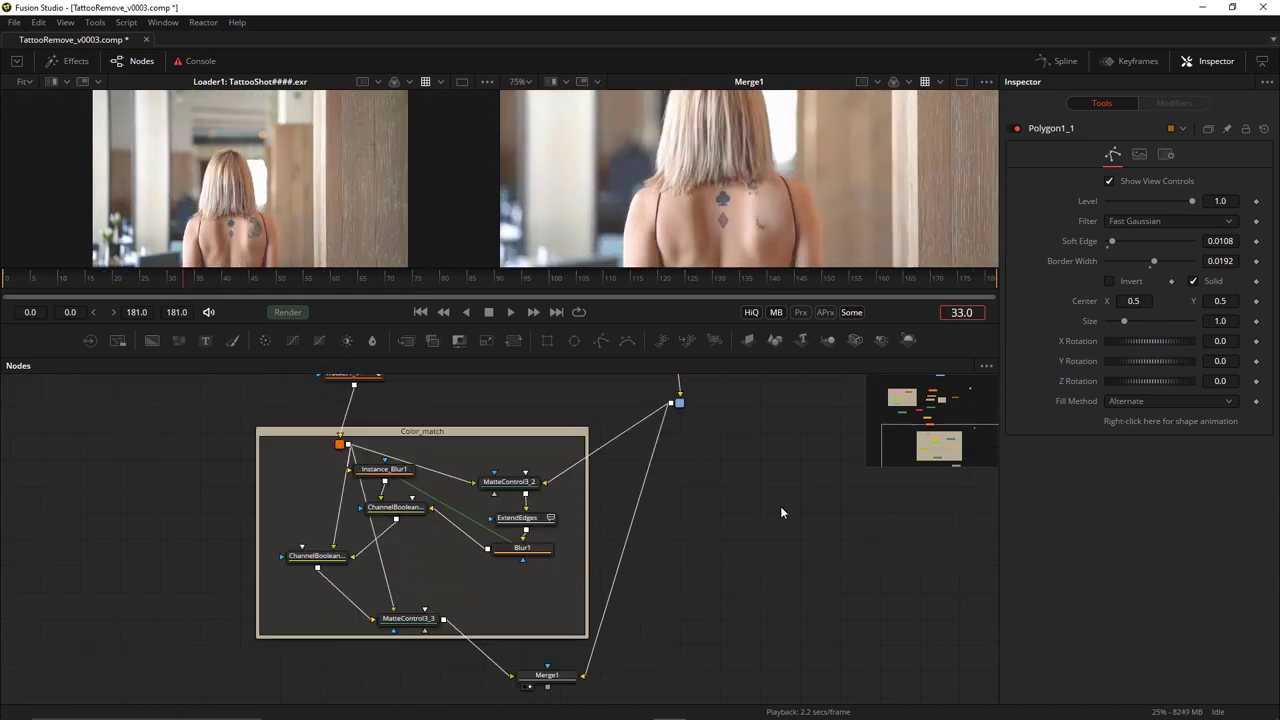
scroll(780, 506, up, 3)
click(820, 450)
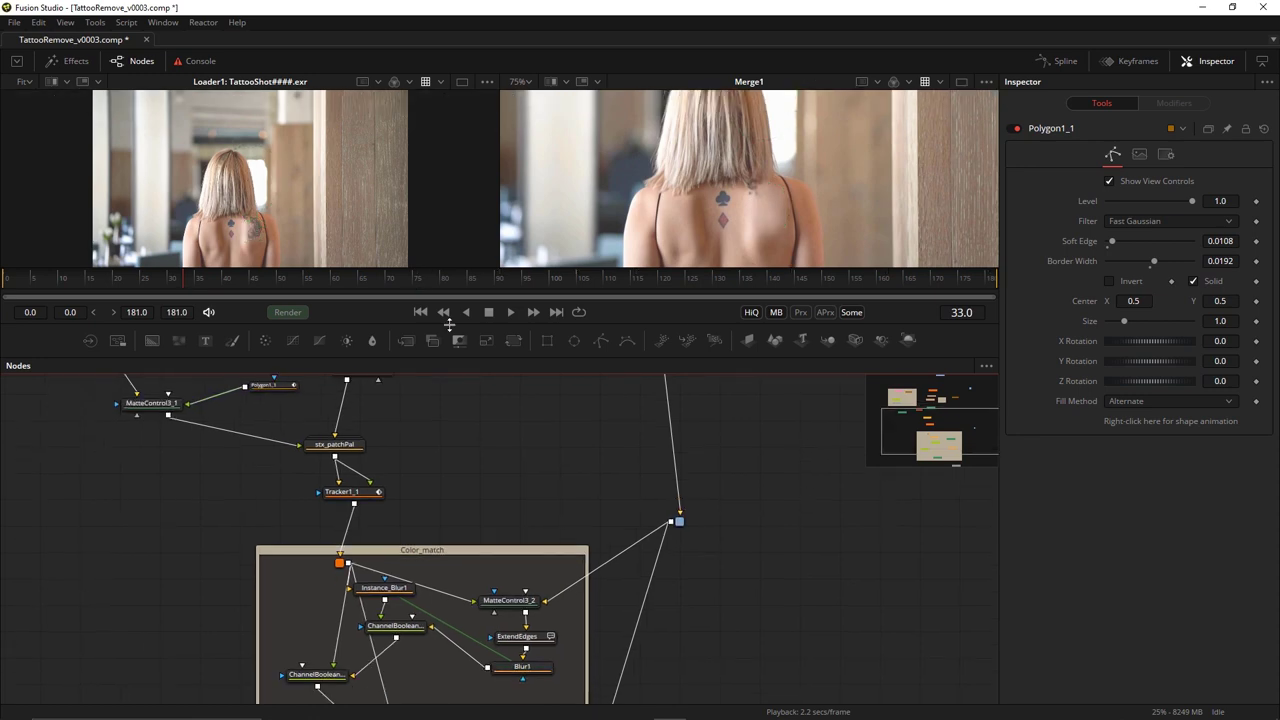
click(466, 312)
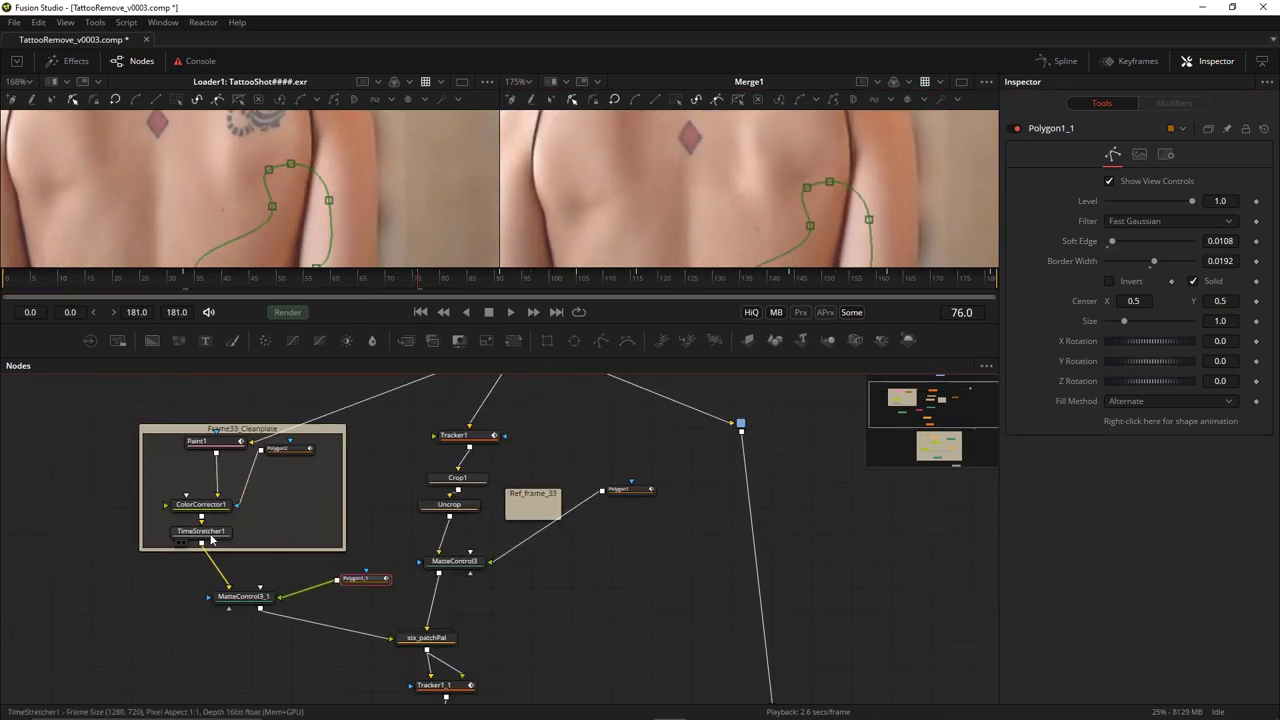
click(211, 536)
click(243, 596)
click(426, 638)
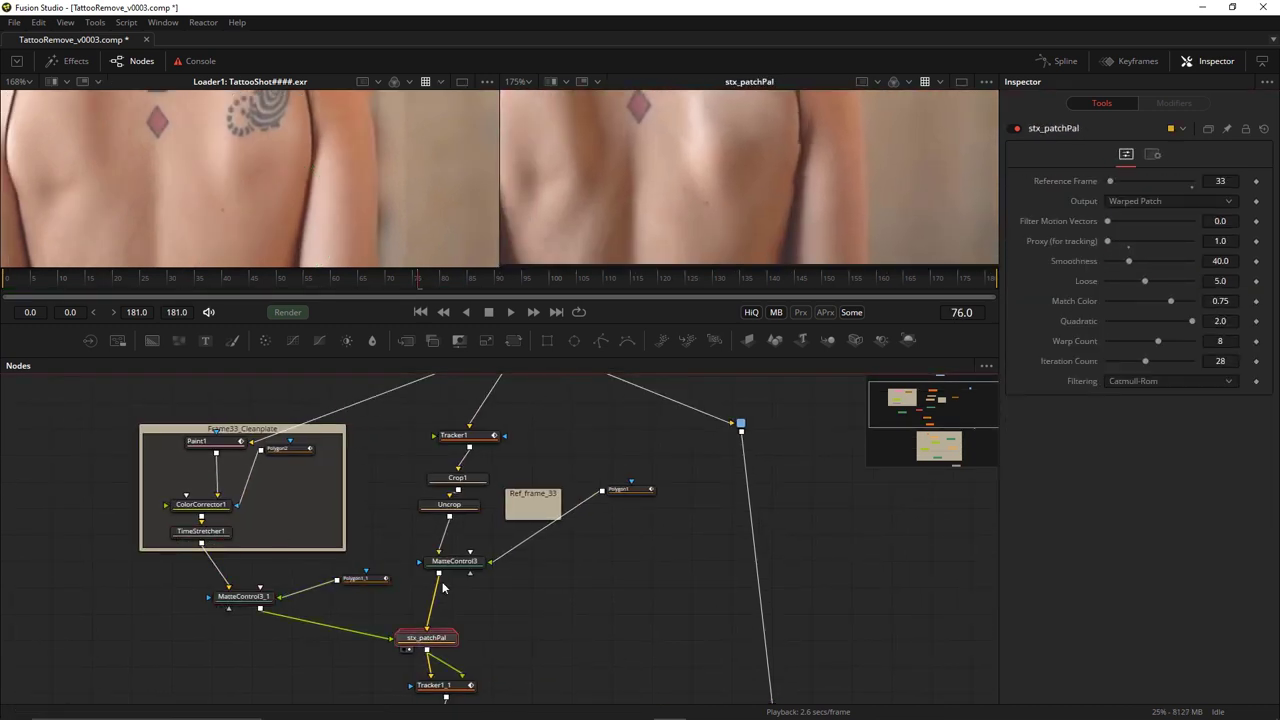
click(453, 563)
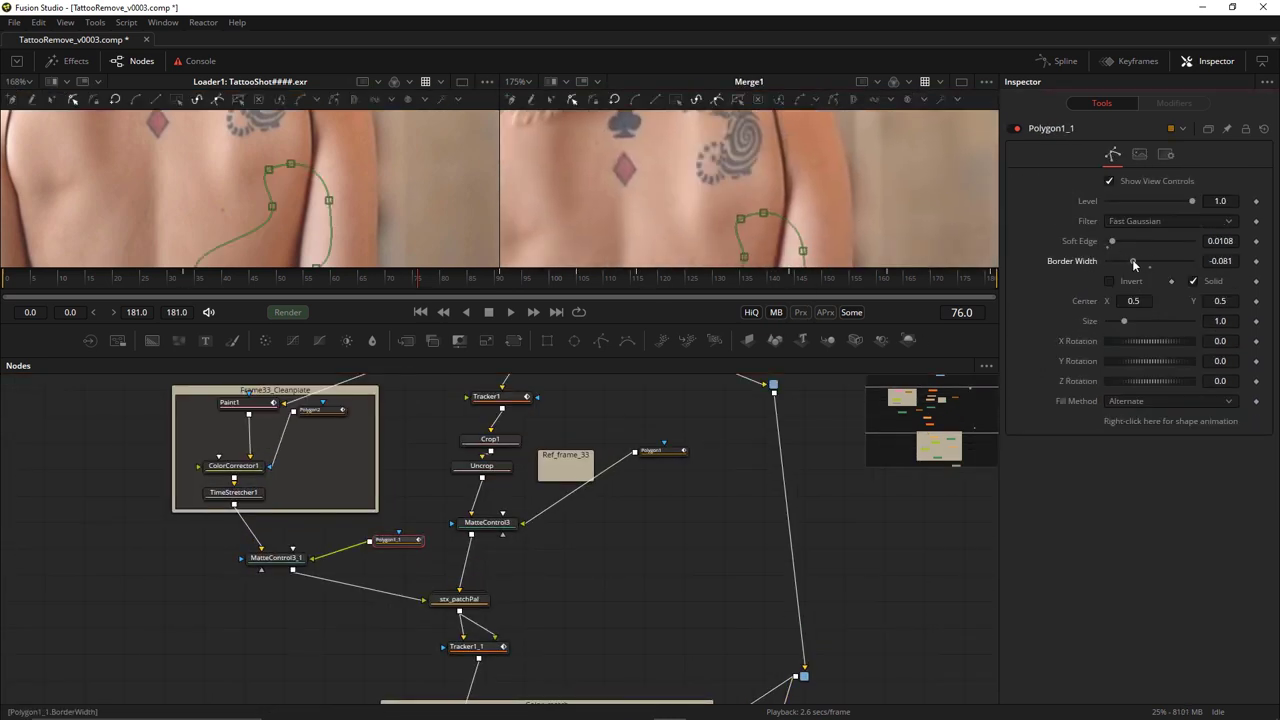
drag(1150, 261, 1149, 261)
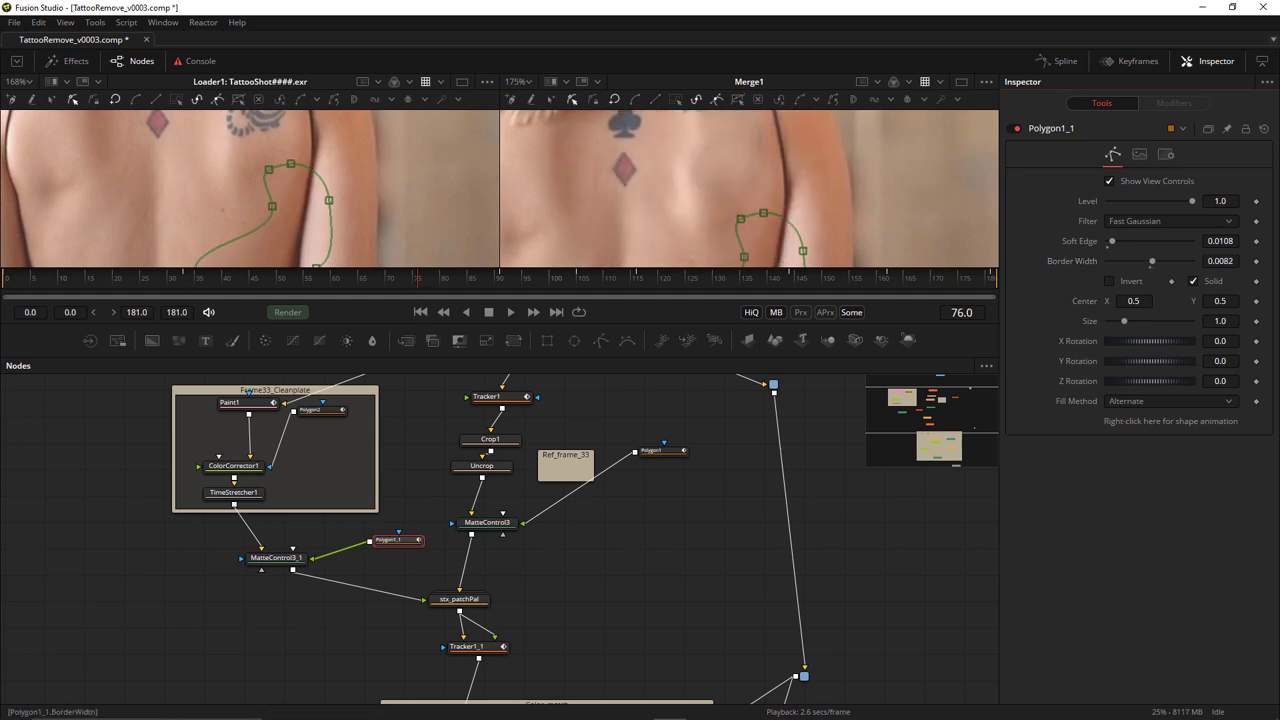
click(486, 522)
key(2)
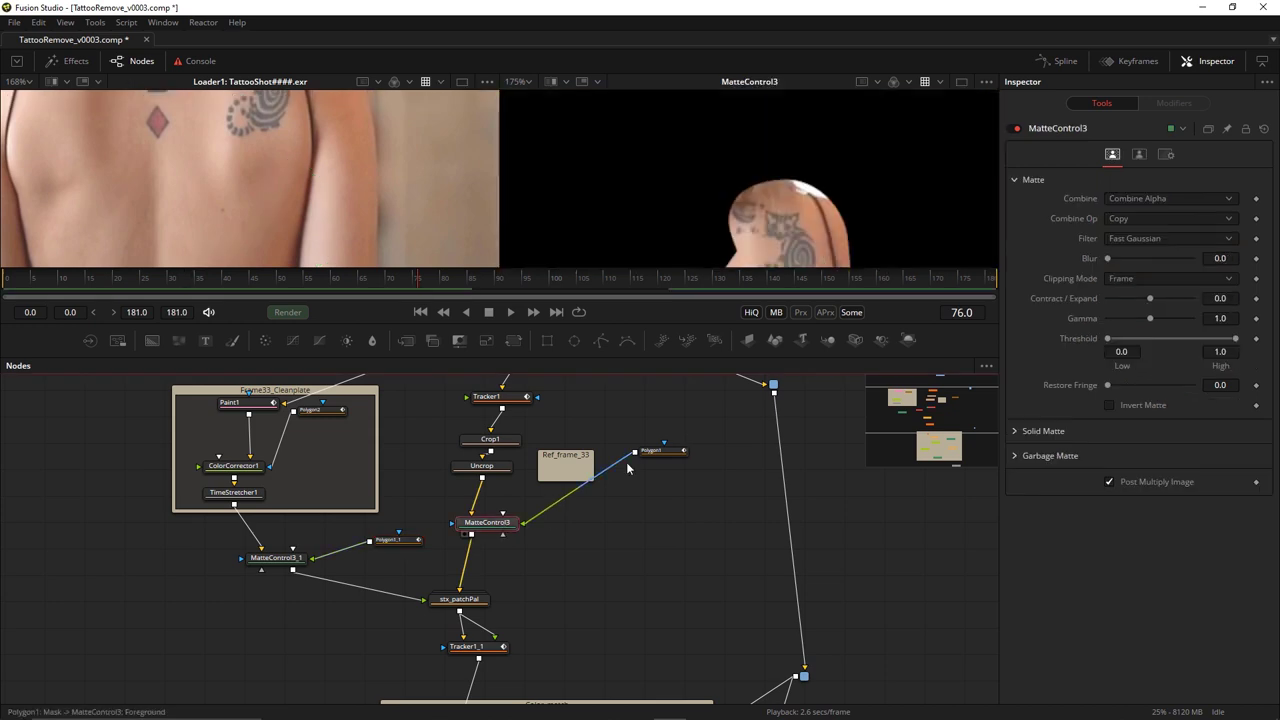
click(660, 450)
click(500, 285)
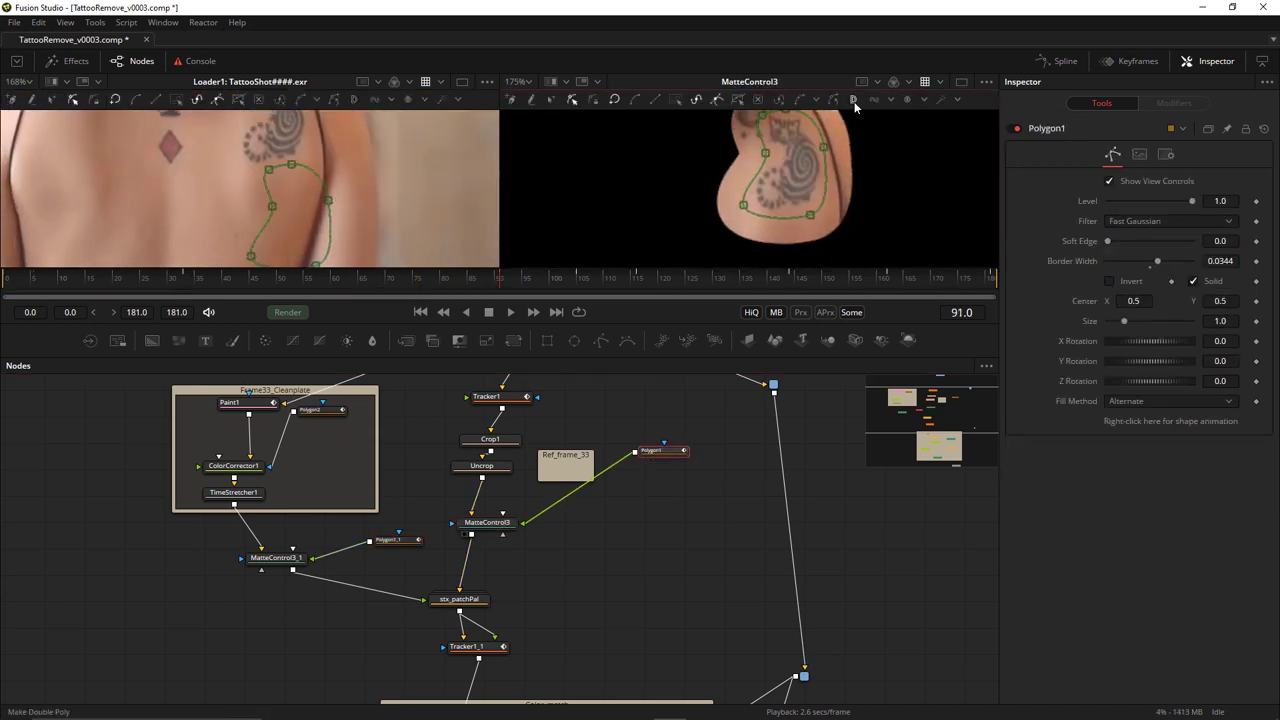
click(895, 159)
drag(650, 295, 67, 282)
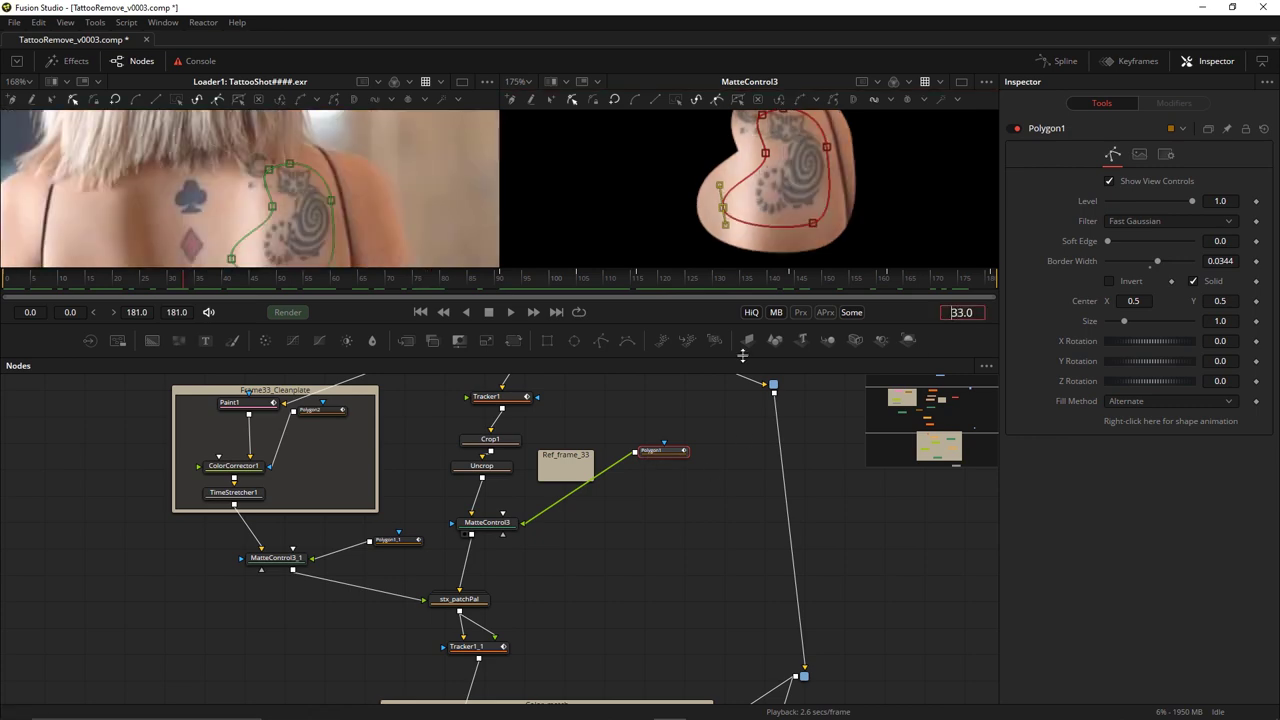
click(675, 556)
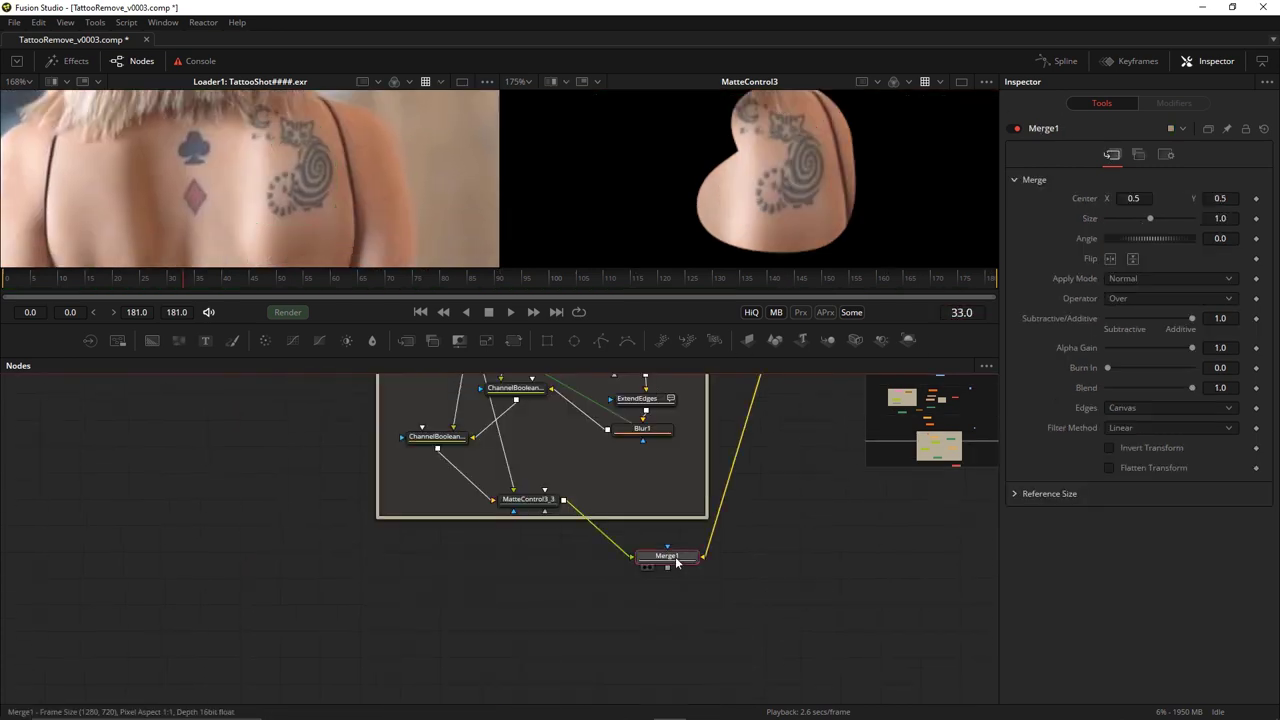
key(2)
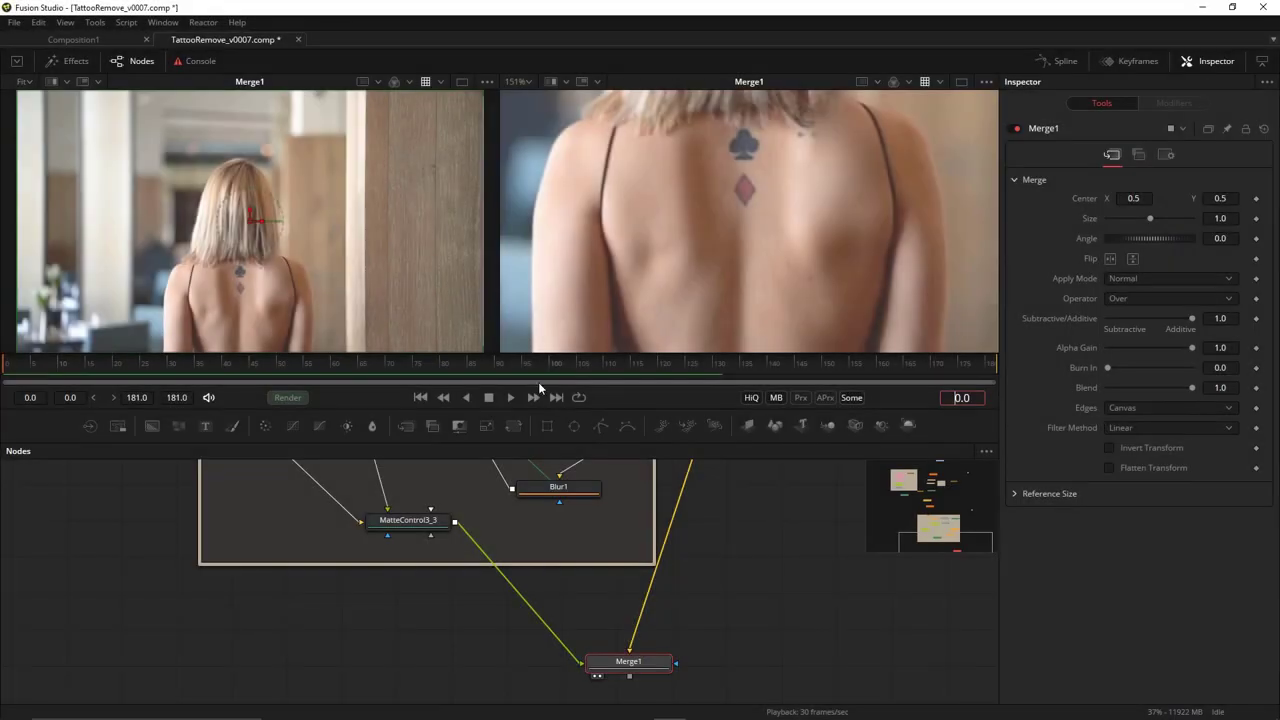
- Play the composite to frame 133, then return to the first frame
click(511, 394)
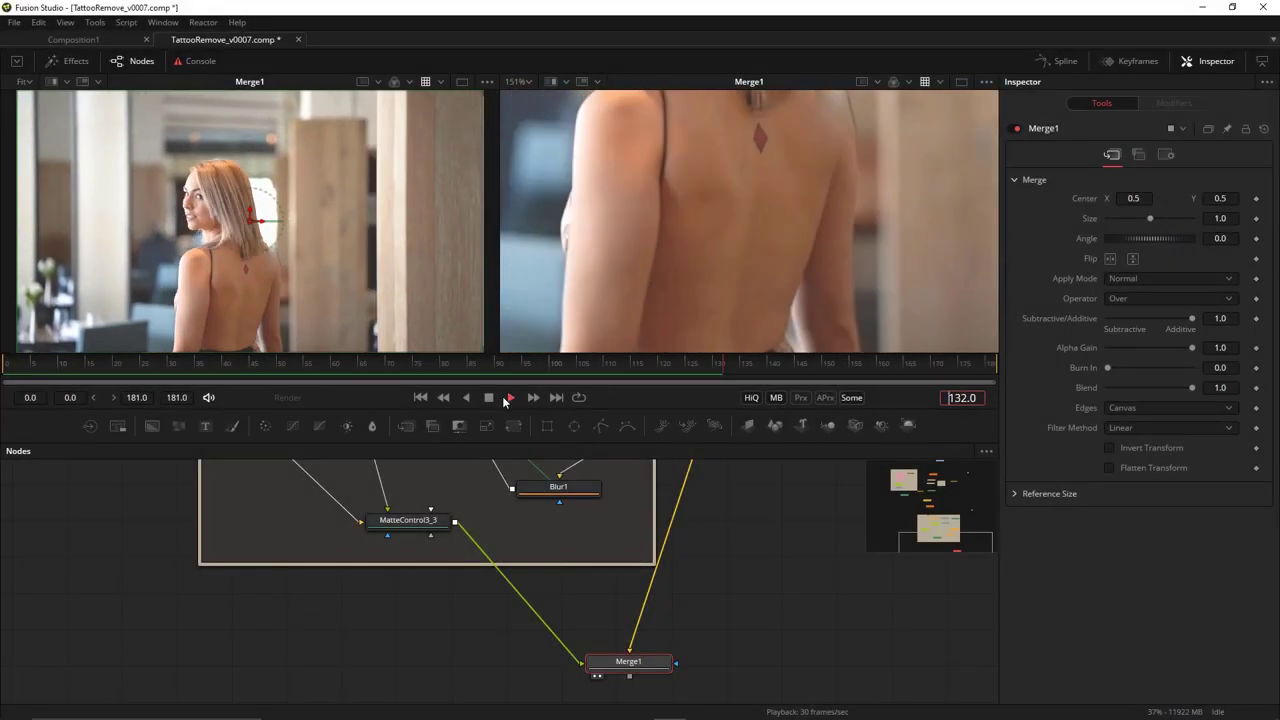
click(489, 397)
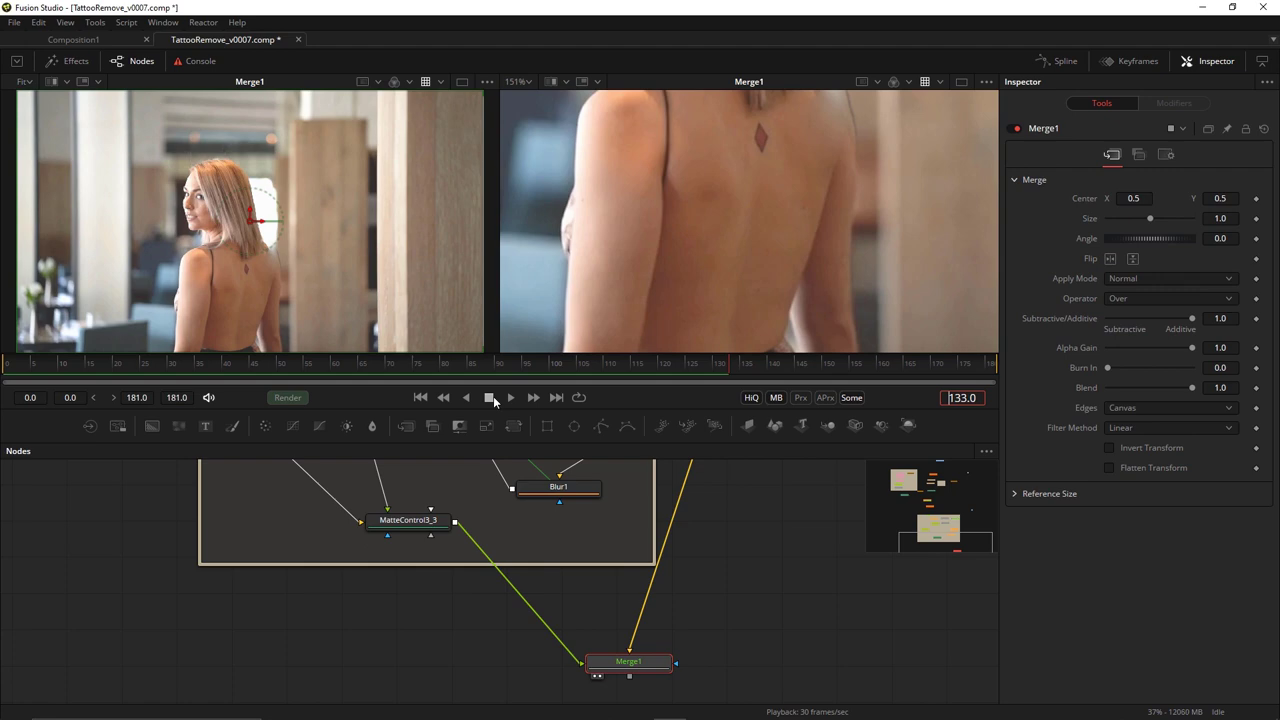
click(422, 398)
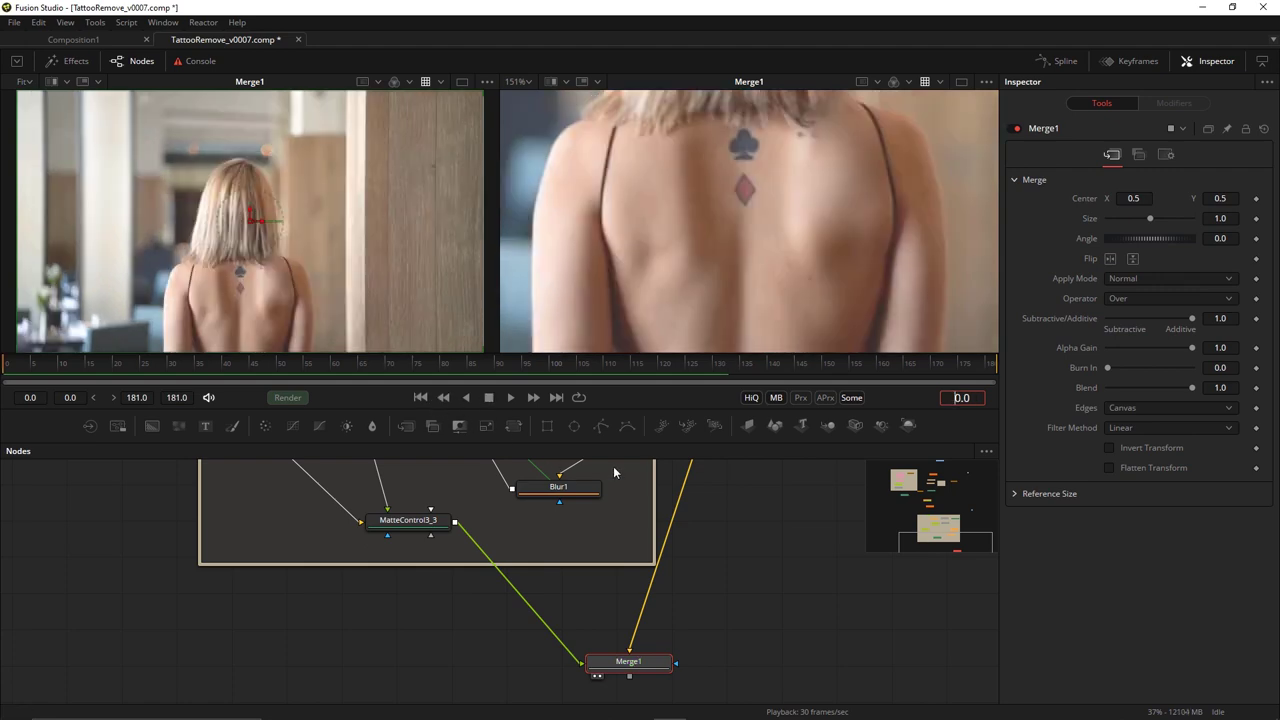
- Add a Sharpen node and insert it between ChannelBooleans2 and MatteControl3_3
scroll(763, 260, up, 3)
scroll(932, 253, up, 3)
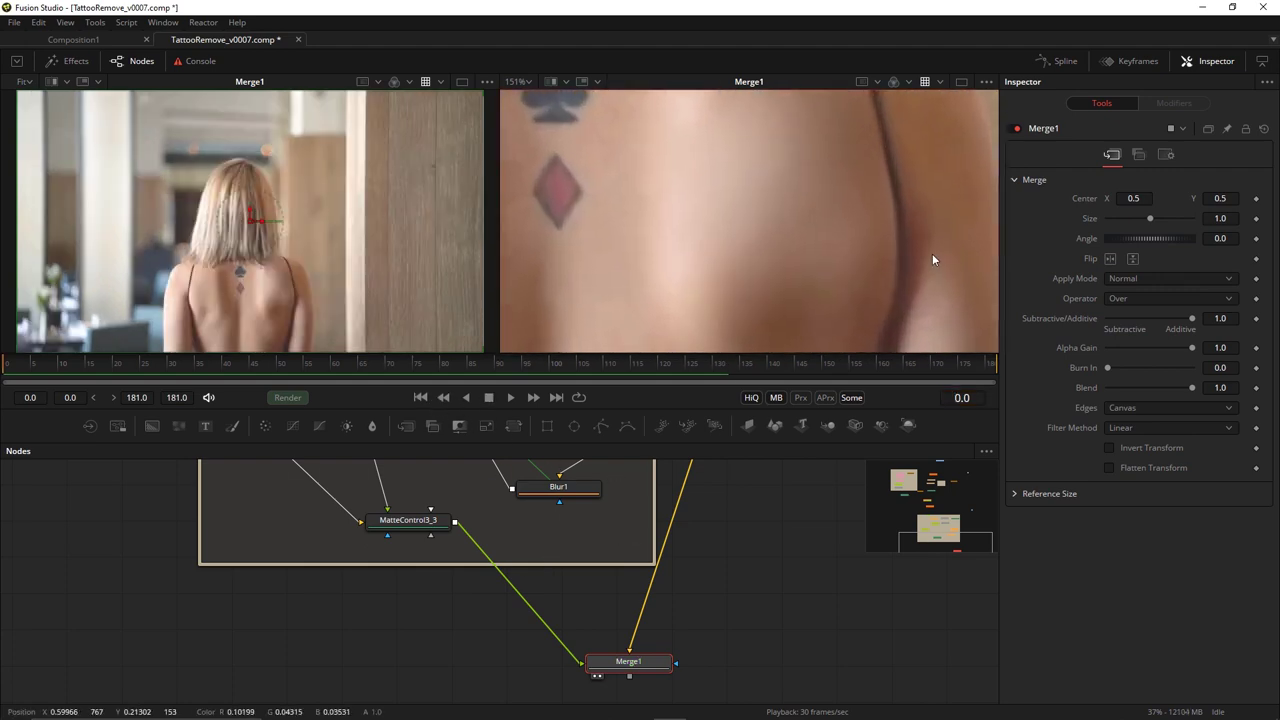
scroll(808, 242, down, 3)
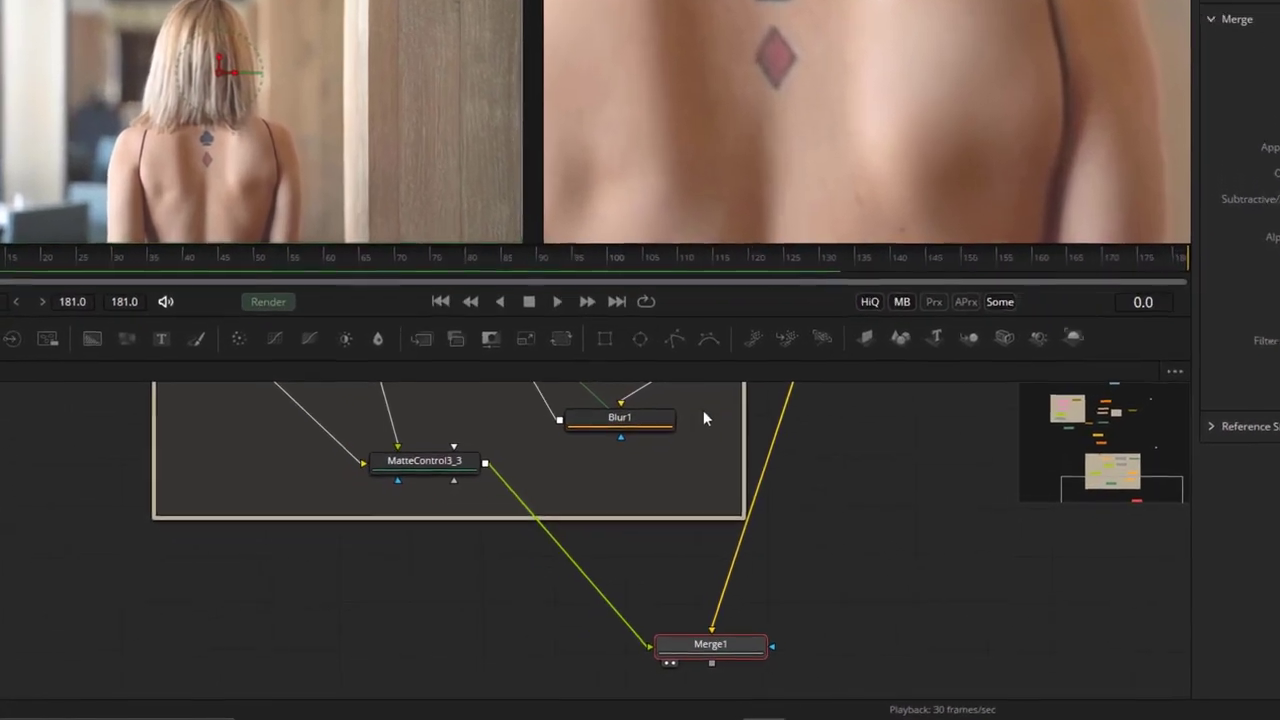
scroll(649, 470, up, 4)
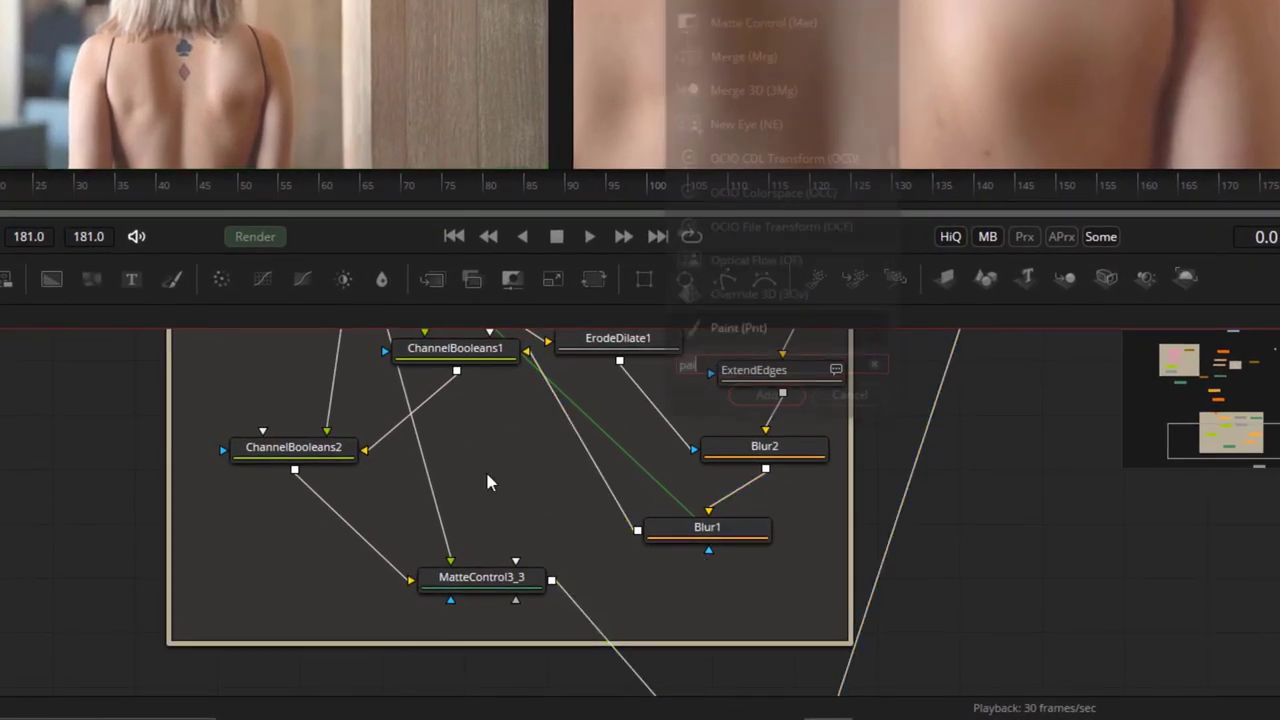
text(shar)
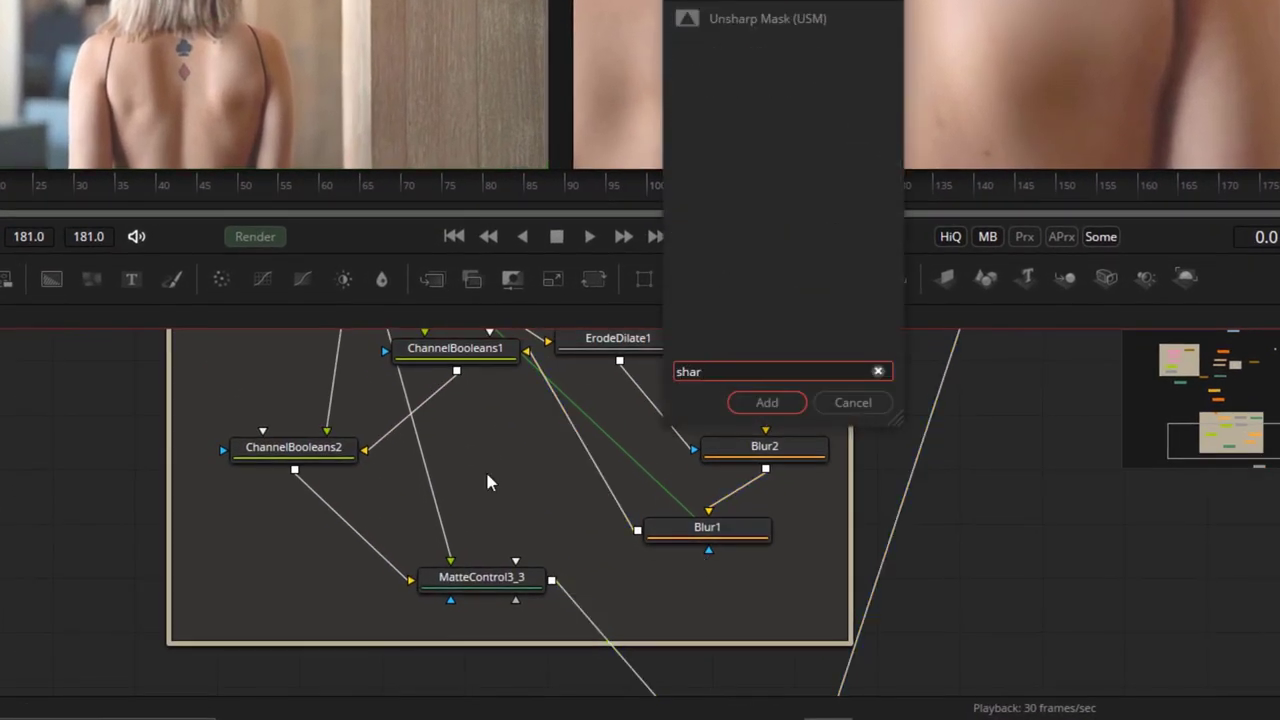
key(Return)
drag(487, 474, 342, 543)
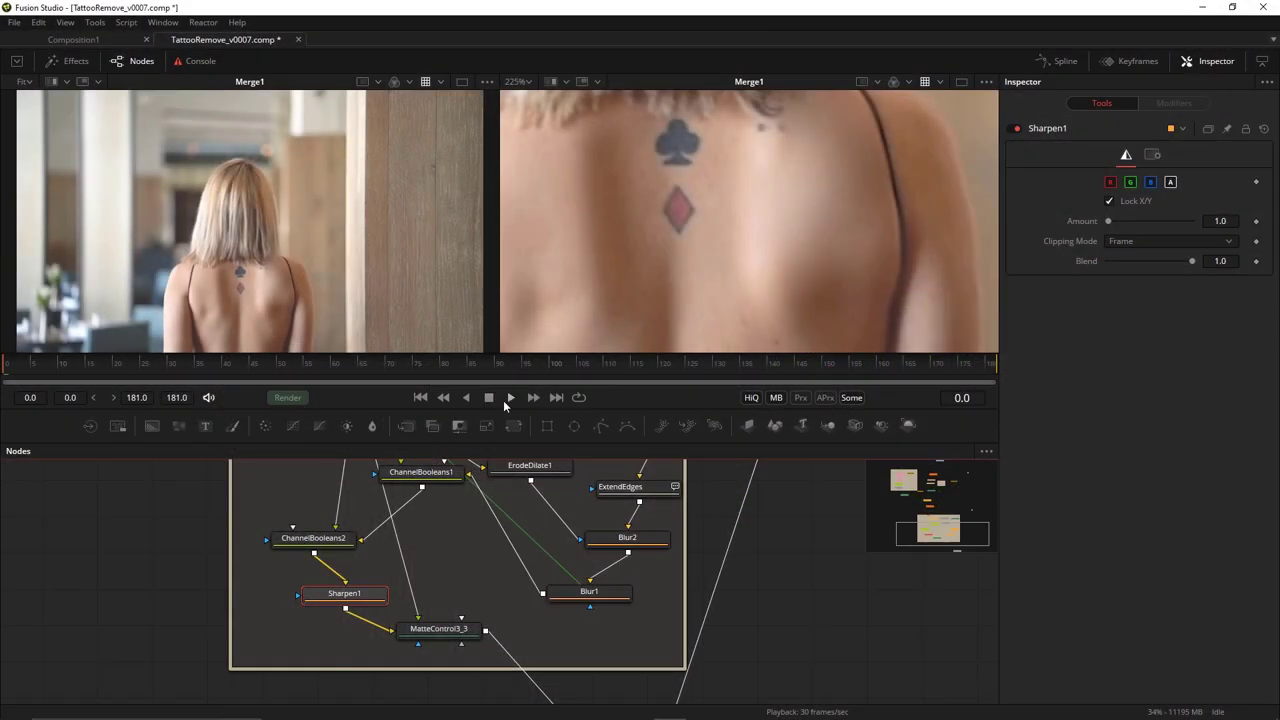
- Play the shot to about frame 120, then scrub back to frame 100
click(508, 397)
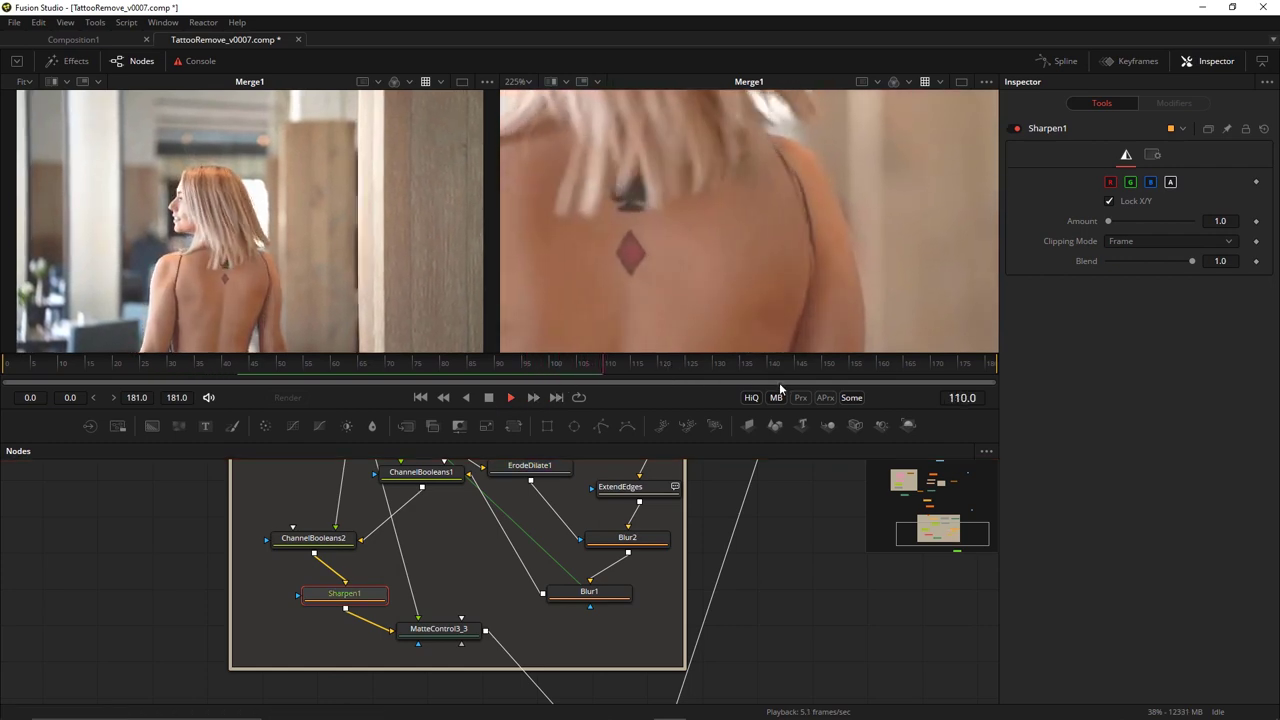
click(488, 397)
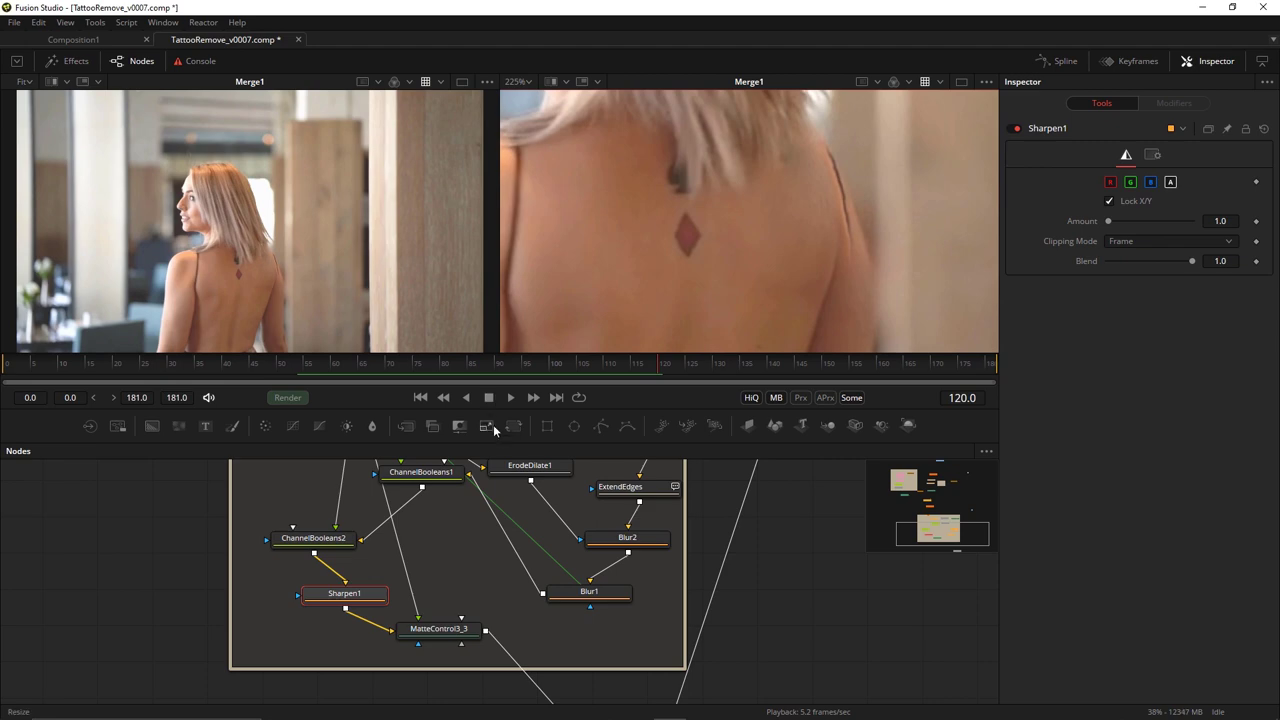
drag(629, 370, 552, 371)
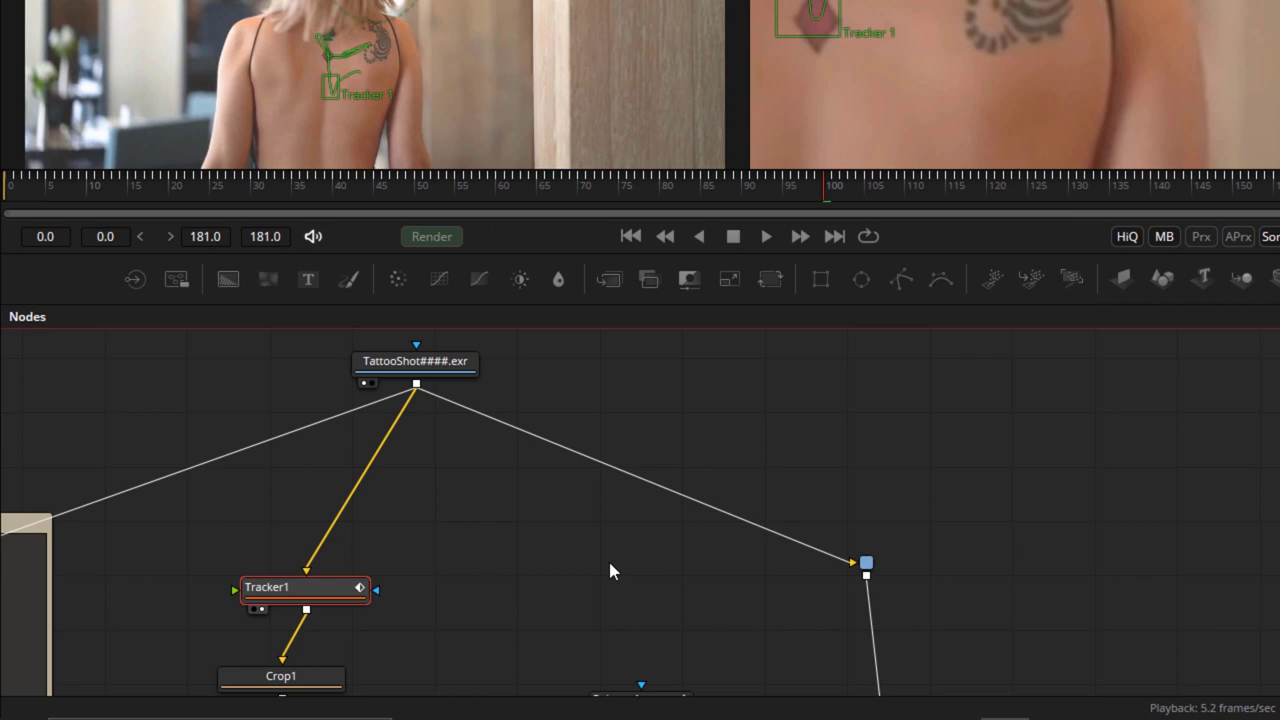
- Add Polygon4 apart from Tracker1 and fit its points to the arm's shoulder edge
key(shift+space)
text(pol)
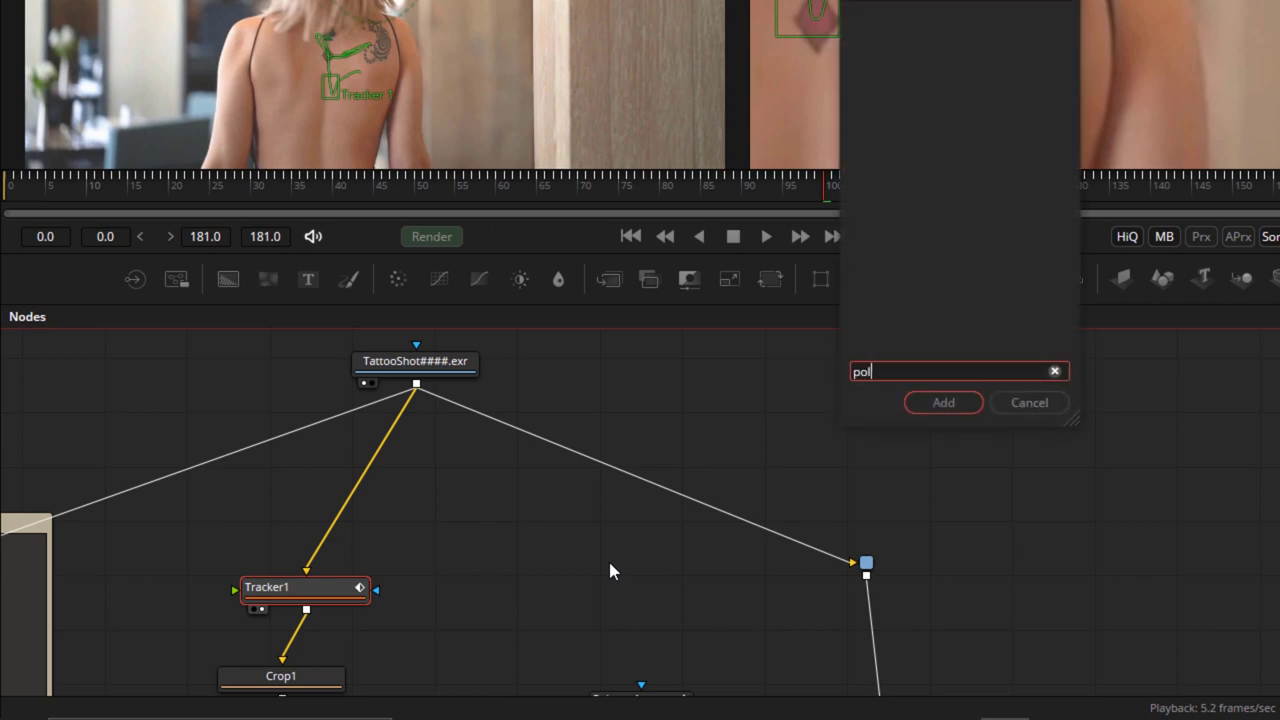
key(Return)
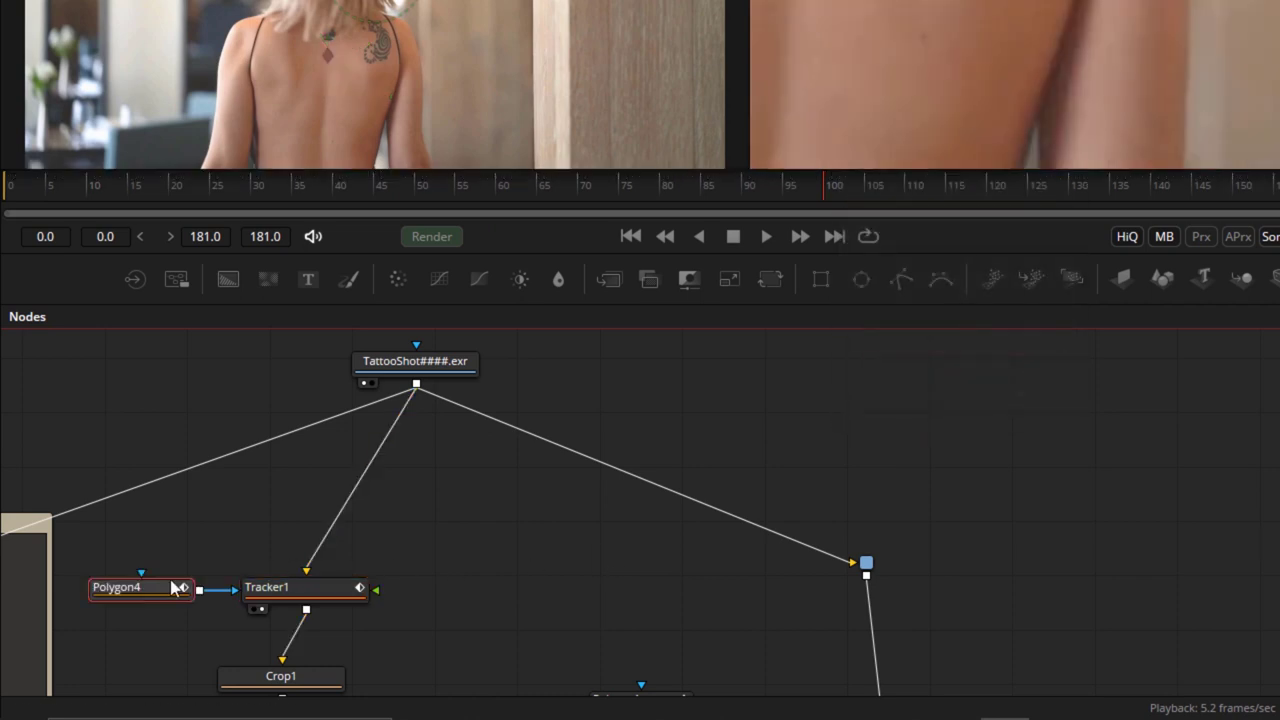
drag(175, 590, 637, 590)
drag(553, 589, 492, 589)
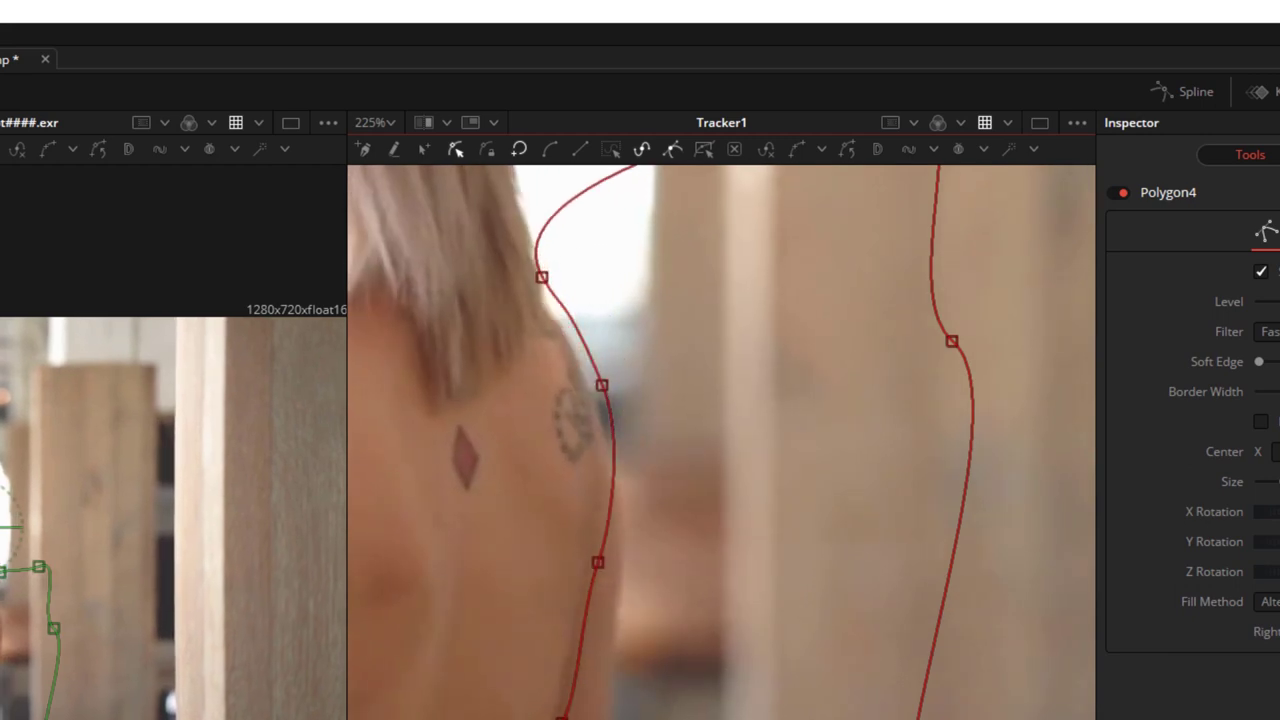
click(580, 563)
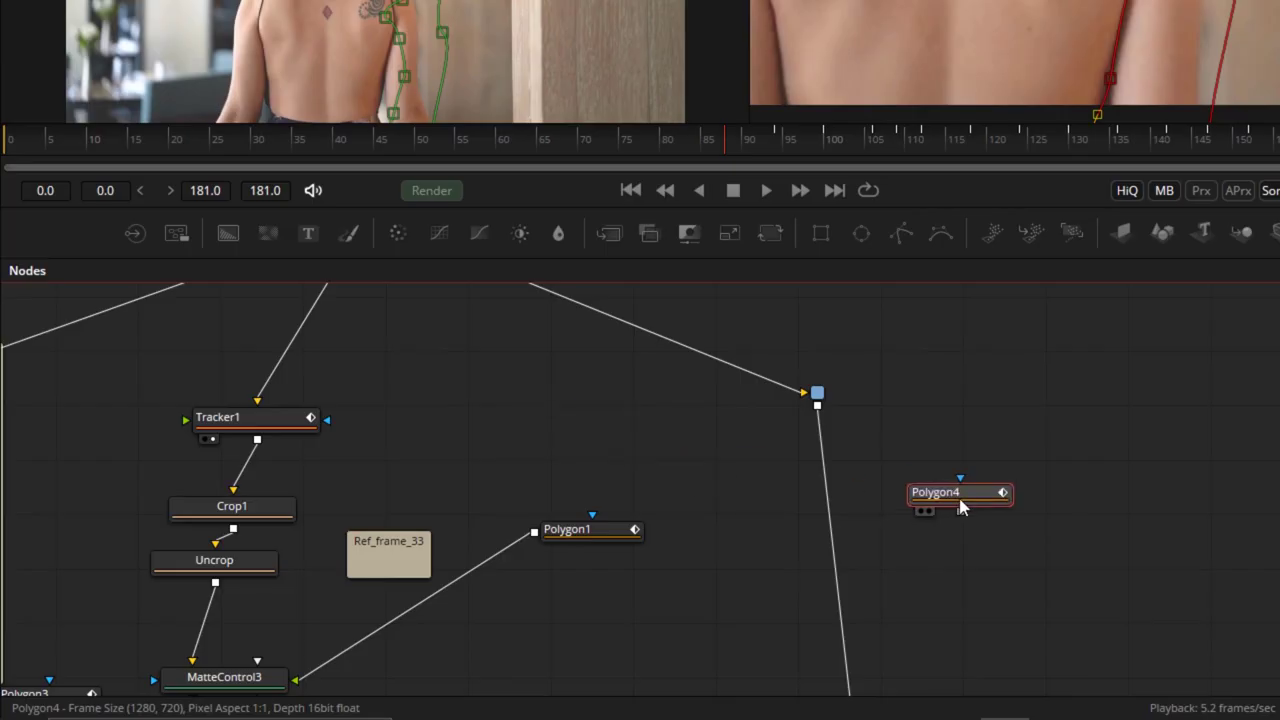
- Paste a copy of Tracker1_1 below Polygon4
drag(960, 495, 986, 560)
scroll(993, 560, down, 5)
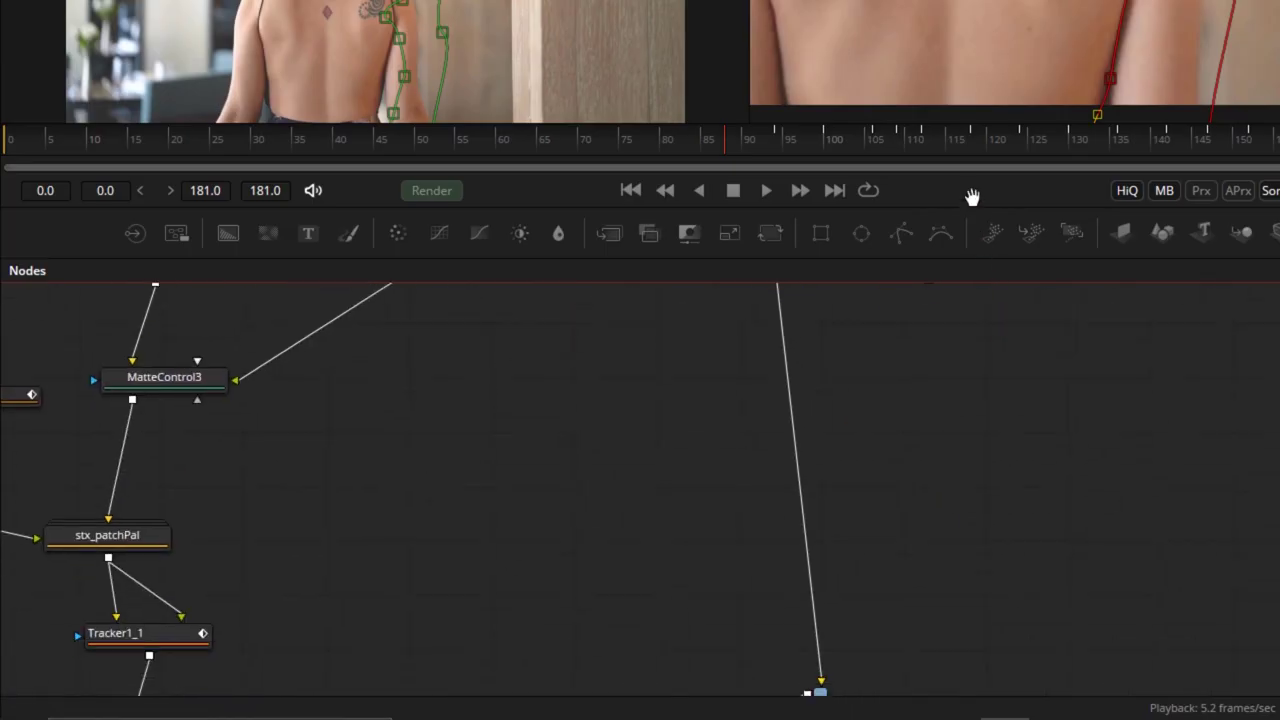
scroll(920, 400, up, 2)
drag(878, 385, 973, 547)
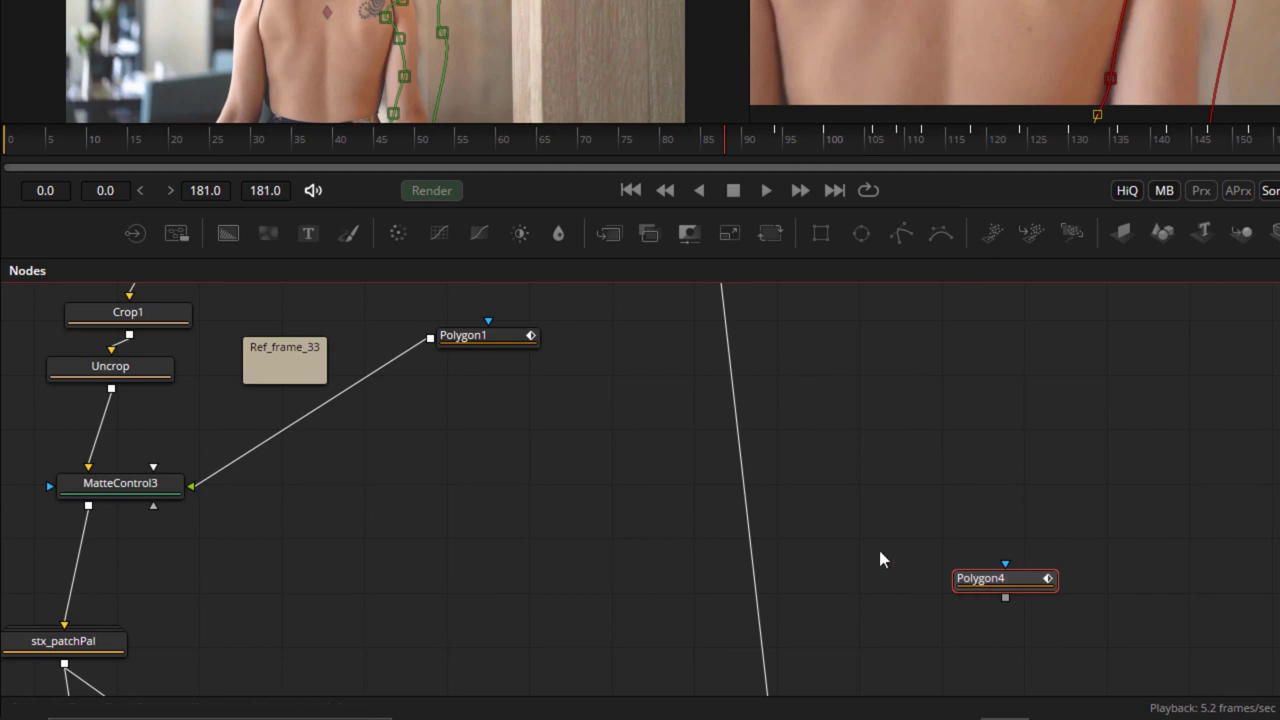
drag(475, 512, 574, 346)
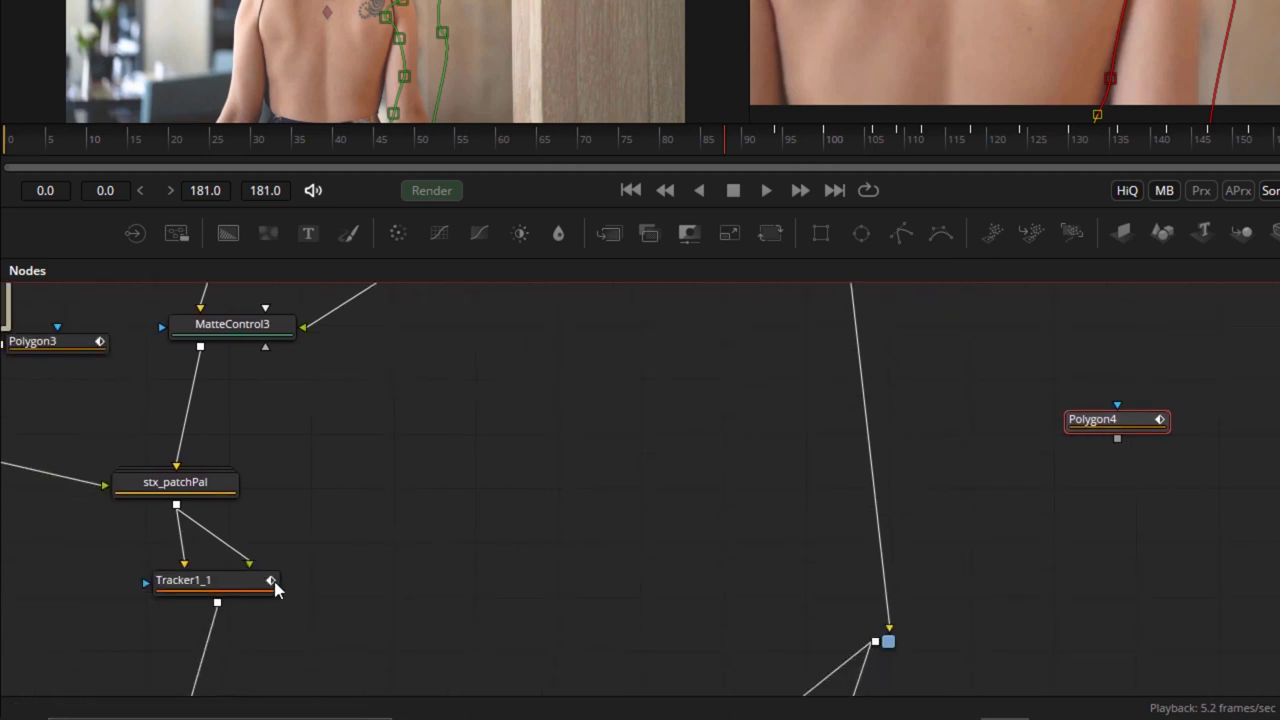
click(230, 590)
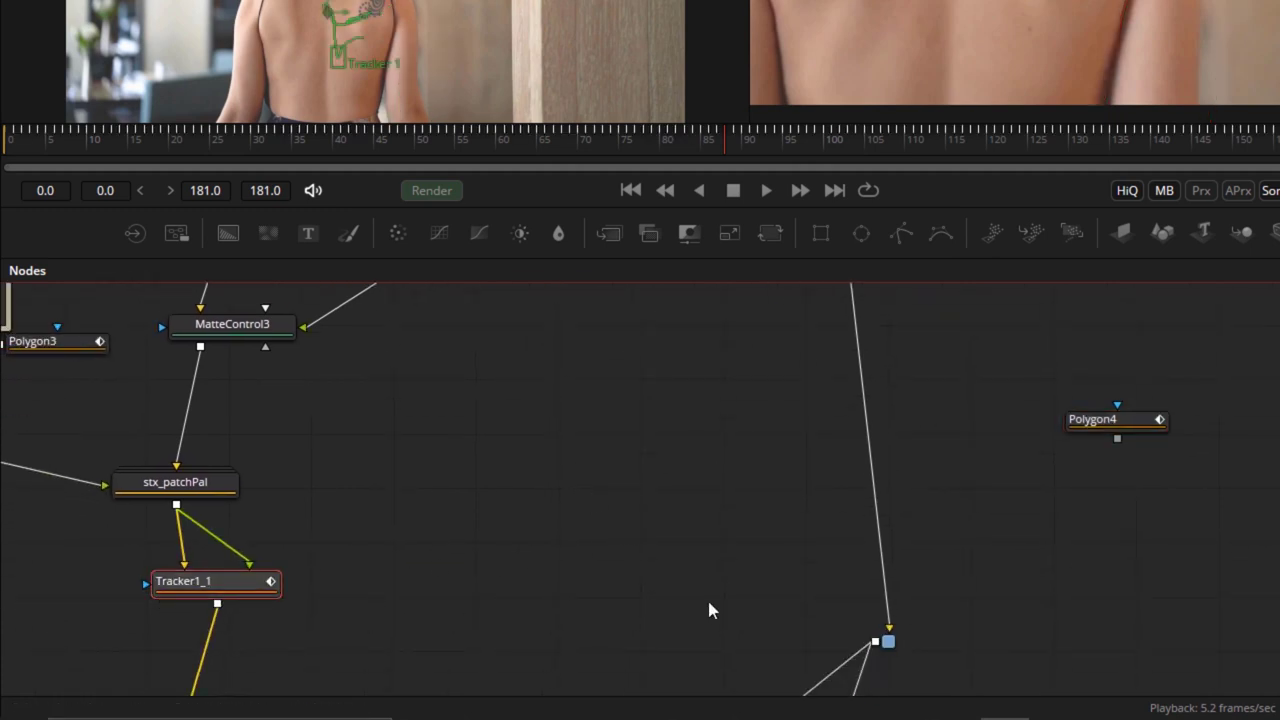
key(ctrl+v)
drag(1123, 460, 1123, 537)
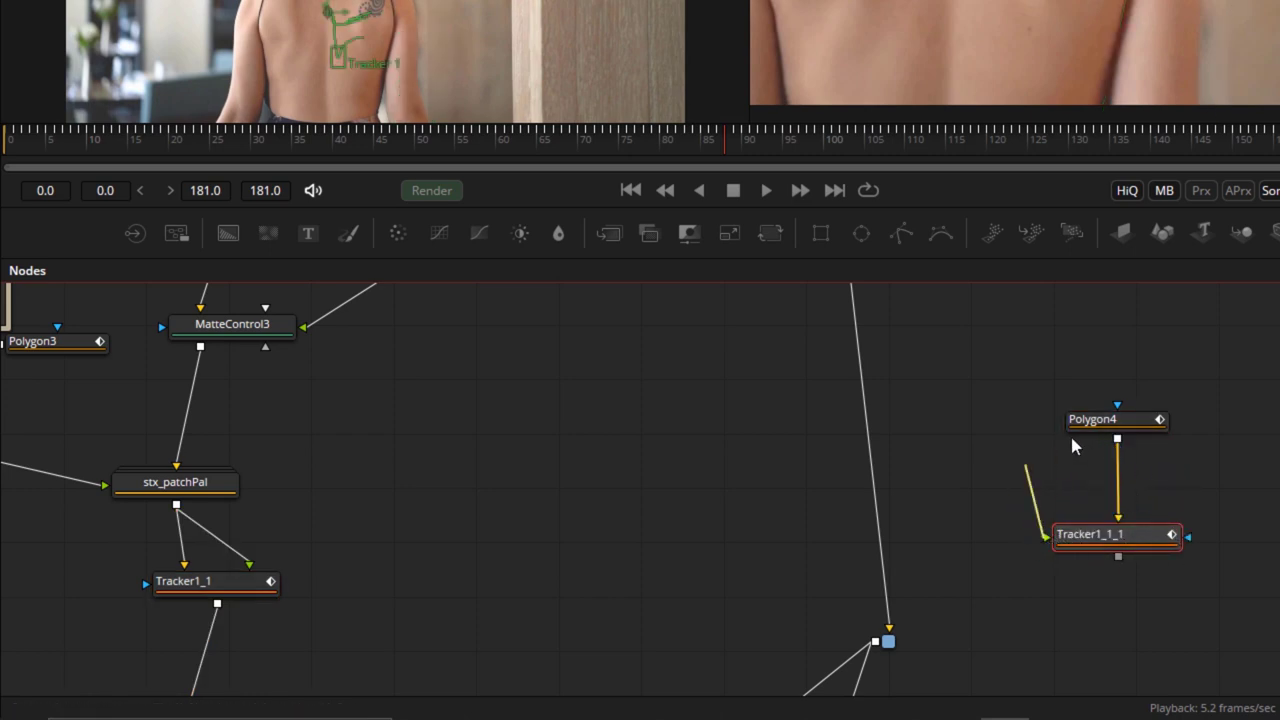
- Connect Polygon4 into Tracker1_1_1 and check its Match Move settings
drag(1116, 440, 1117, 440)
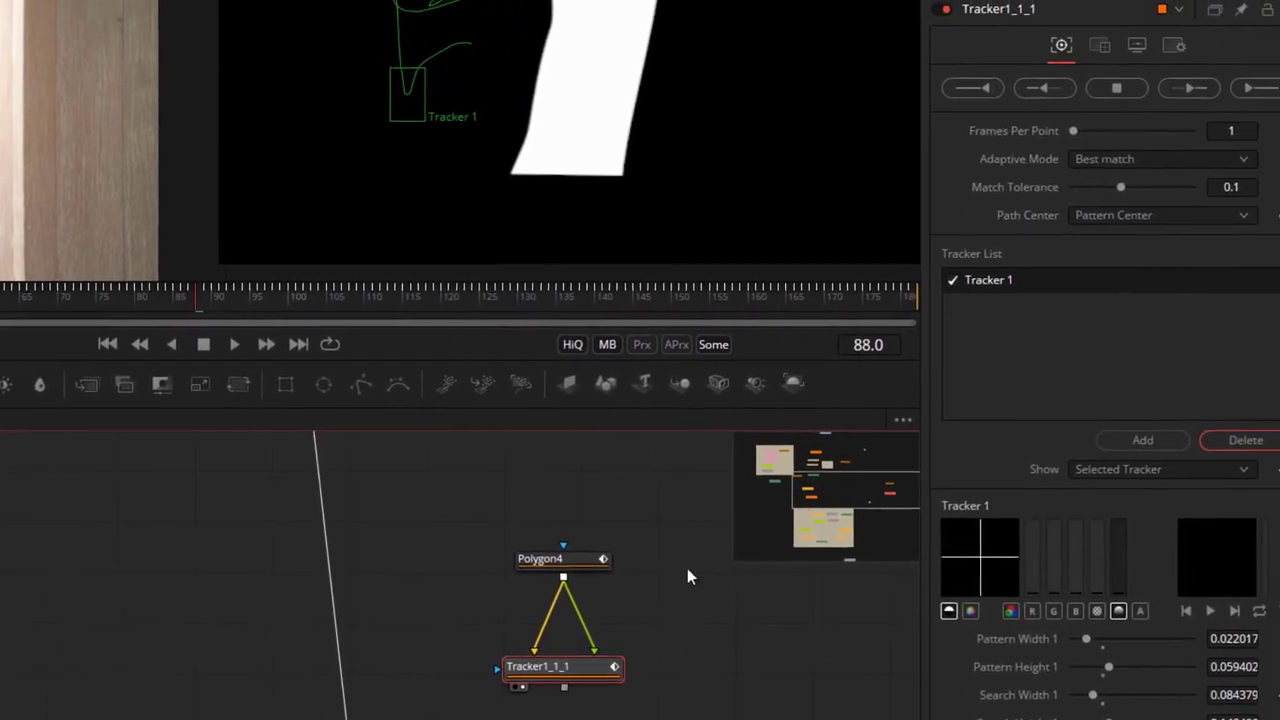
click(1086, 52)
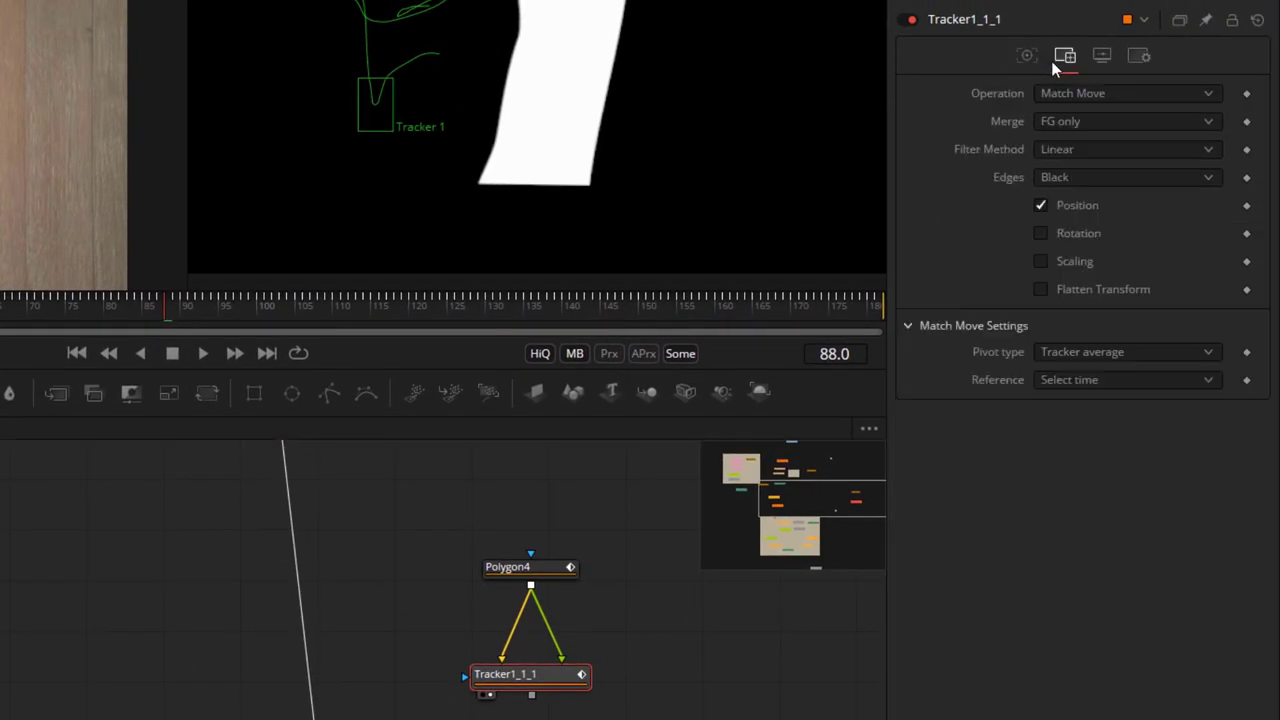
click(1026, 56)
drag(665, 618, 617, 540)
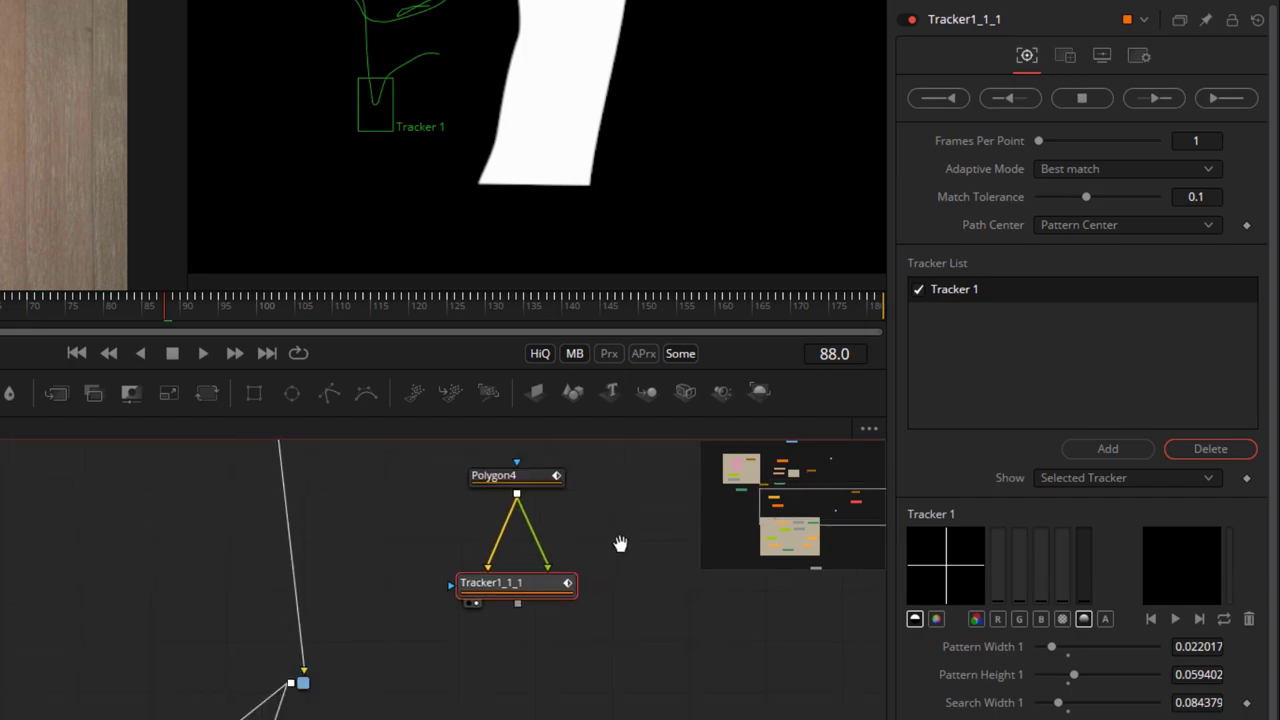
- Add MatteControl3_4 fed by the plate and Tracker1_1_1, cut to the arm matte
scroll(646, 654, down, 3)
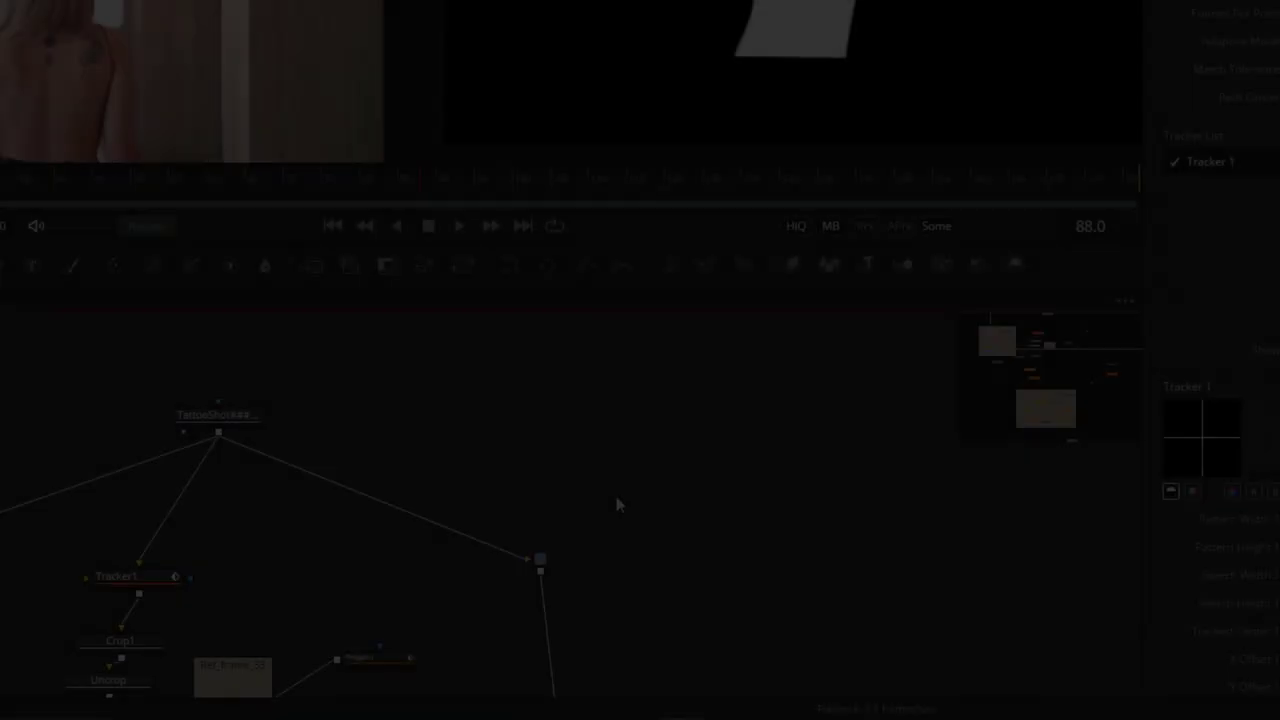
text(tt)
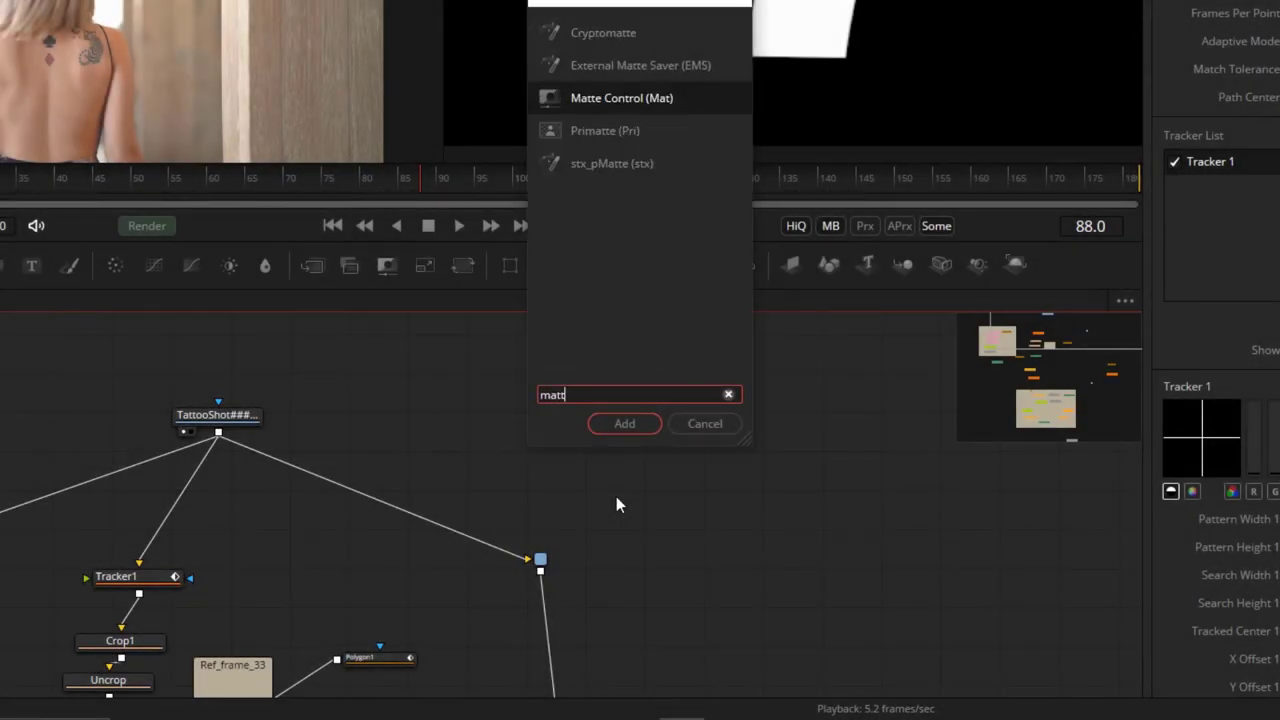
key(Return)
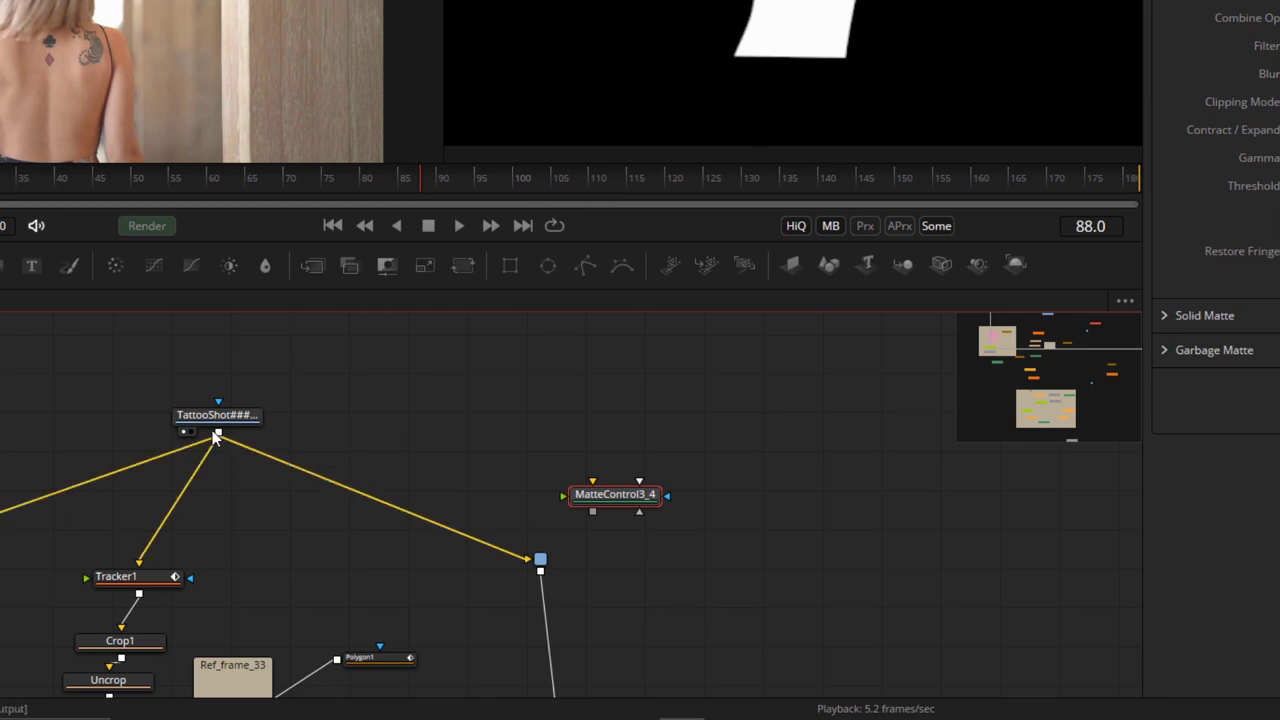
drag(218, 432, 797, 672)
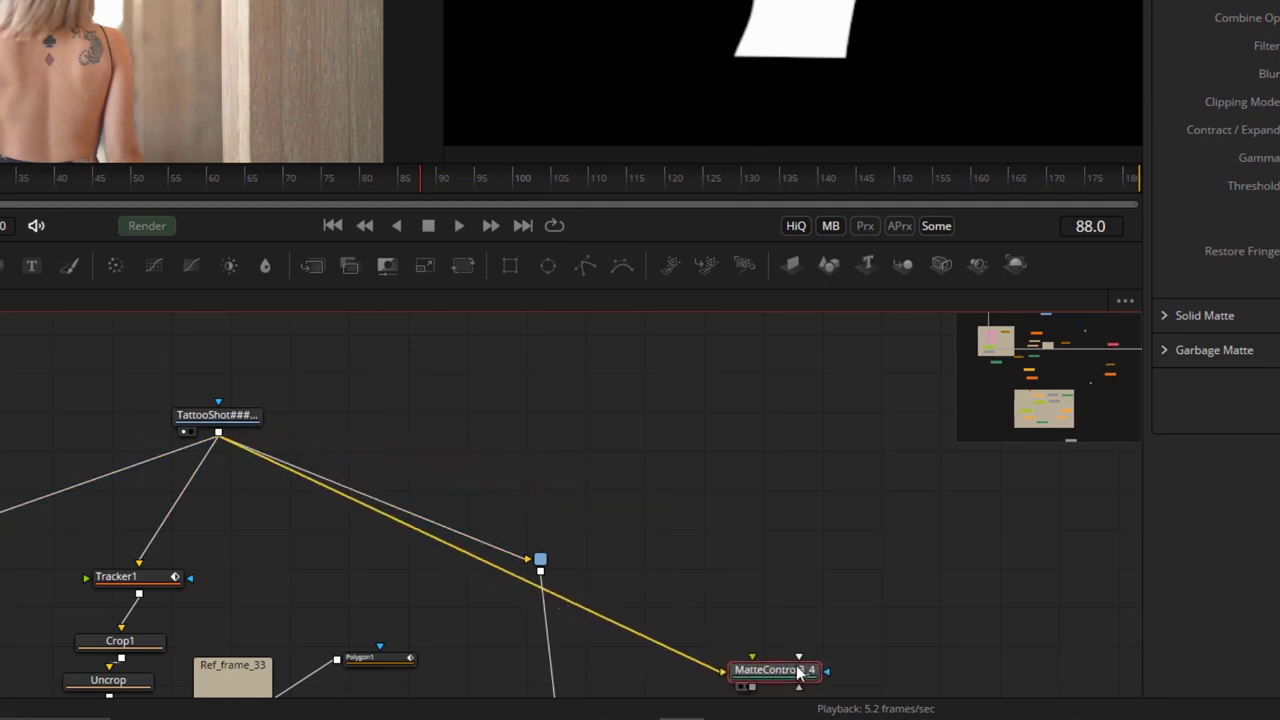
scroll(797, 672, down, 5)
scroll(797, 672, right, 3)
scroll(670, 420, up, 1)
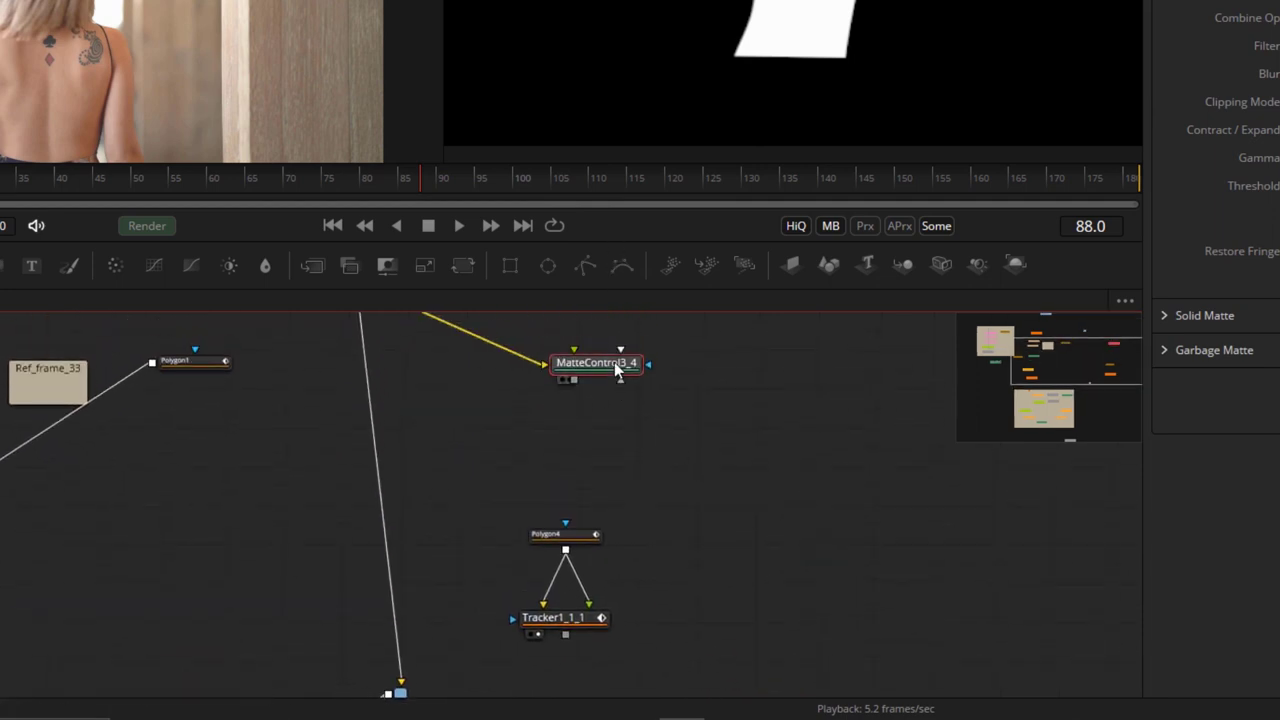
drag(614, 362, 555, 686)
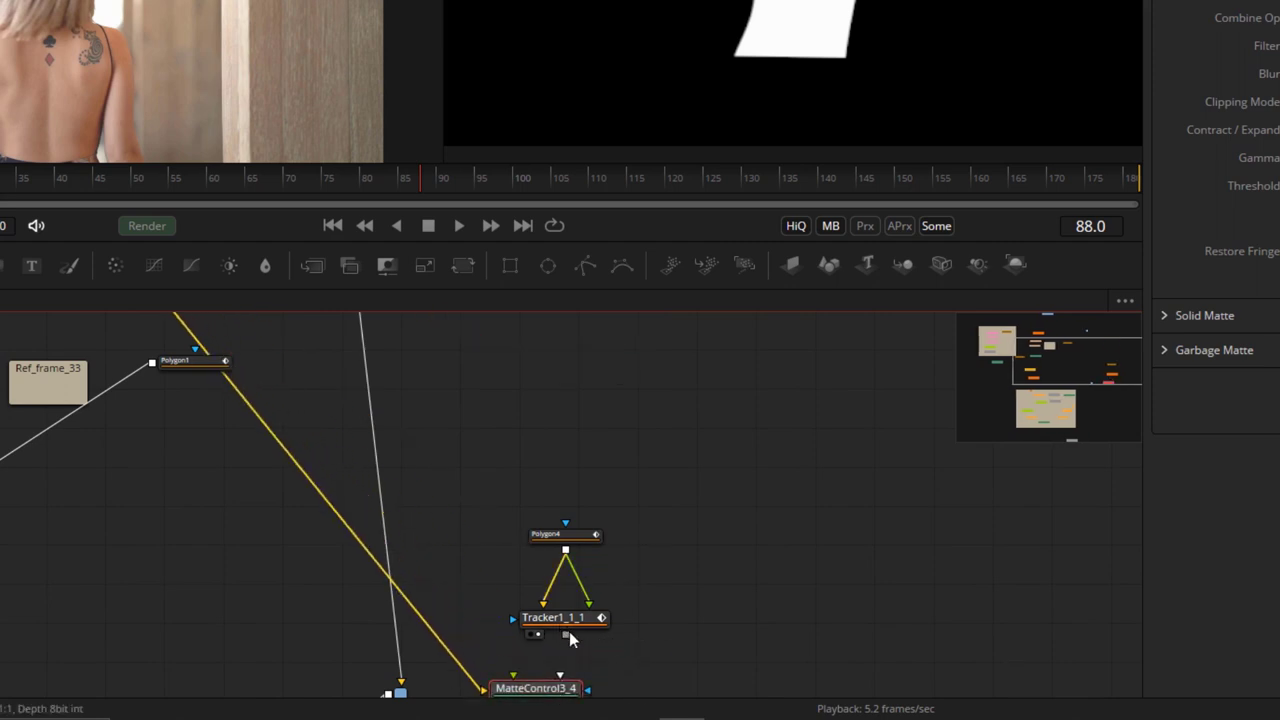
drag(567, 635, 521, 690)
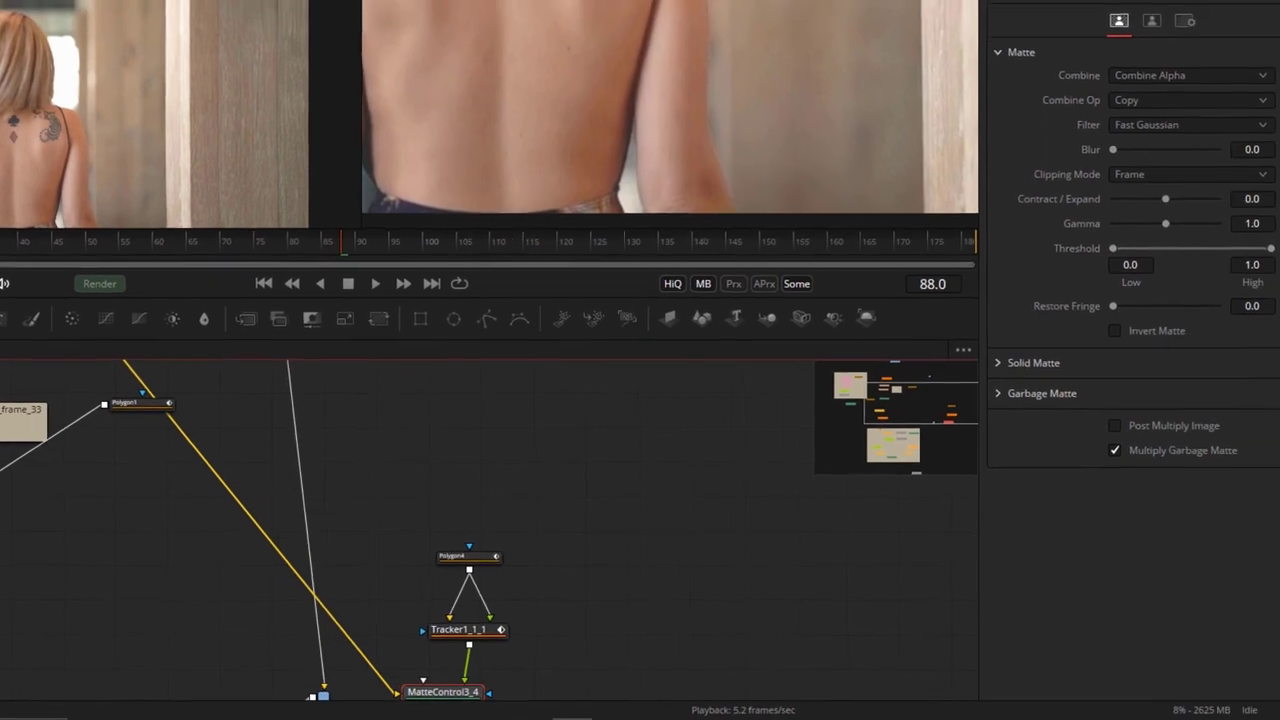
click(1148, 429)
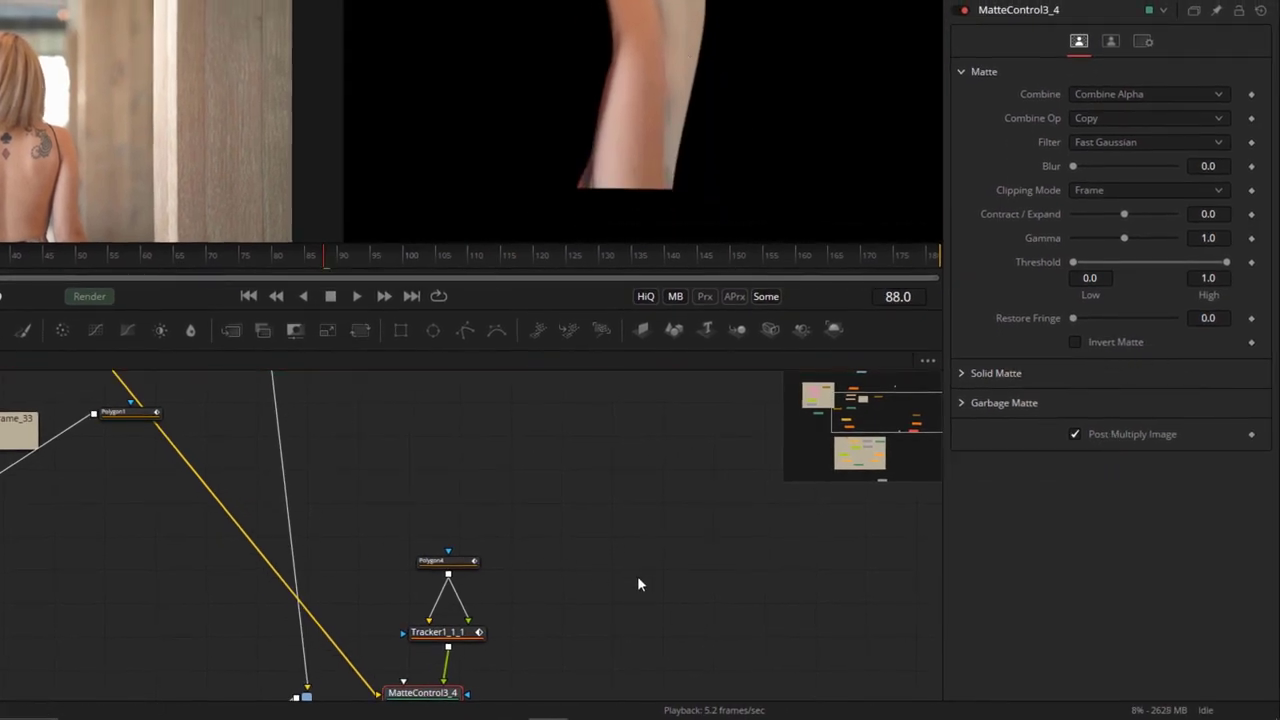
- Move Polygon4, Tracker1_1_1 and MatteControl3_4 below the cleanup group
scroll(637, 576, down, 5)
scroll(470, 408, up, 2)
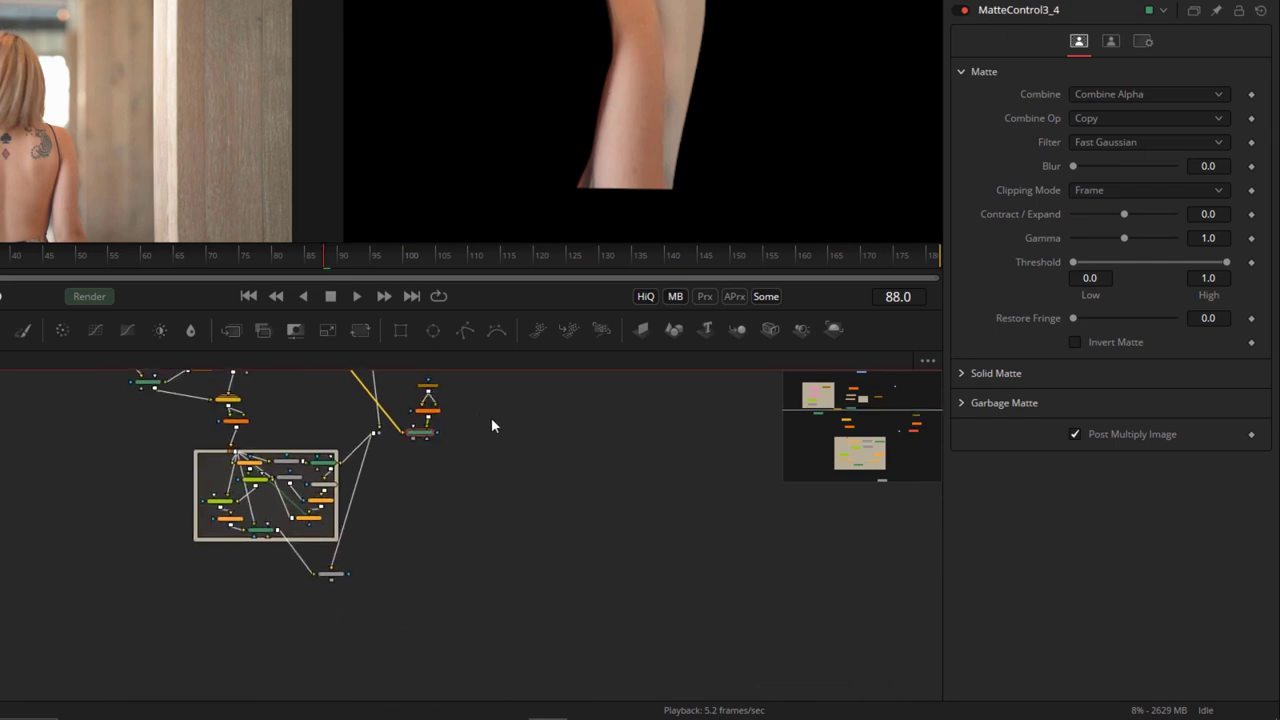
scroll(481, 467, up, 3)
drag(533, 428, 397, 565)
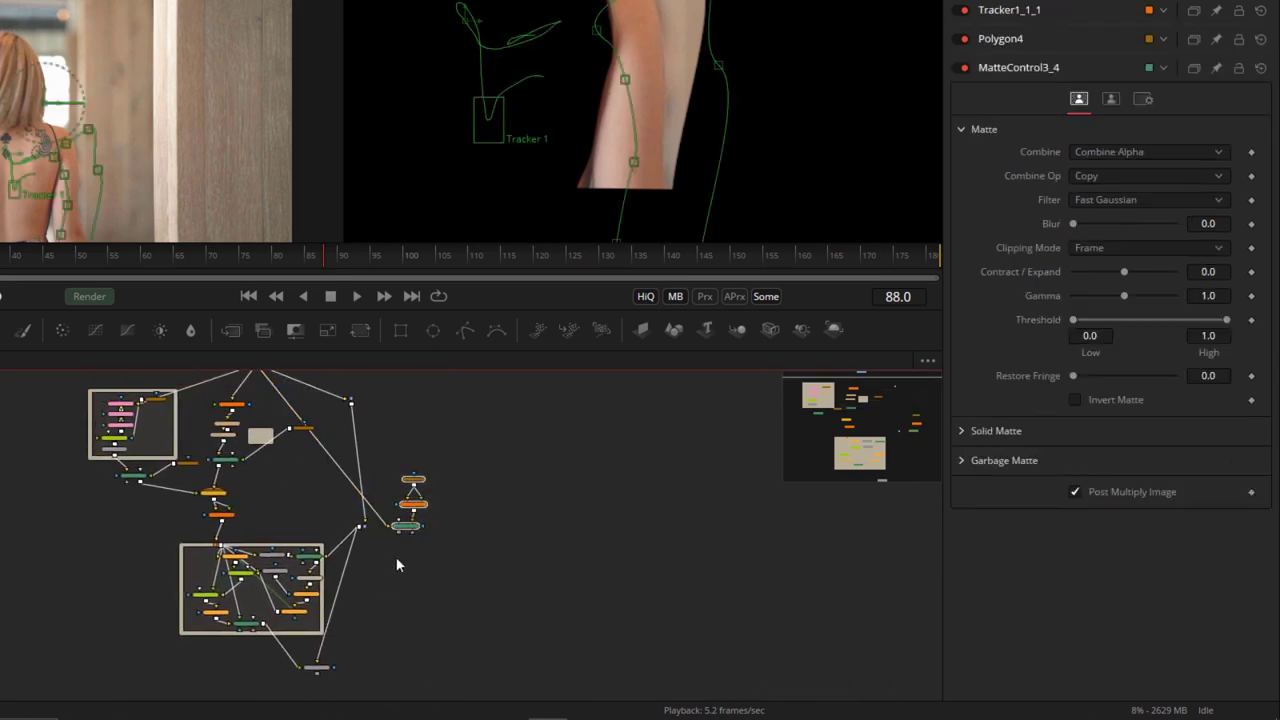
drag(439, 497, 277, 669)
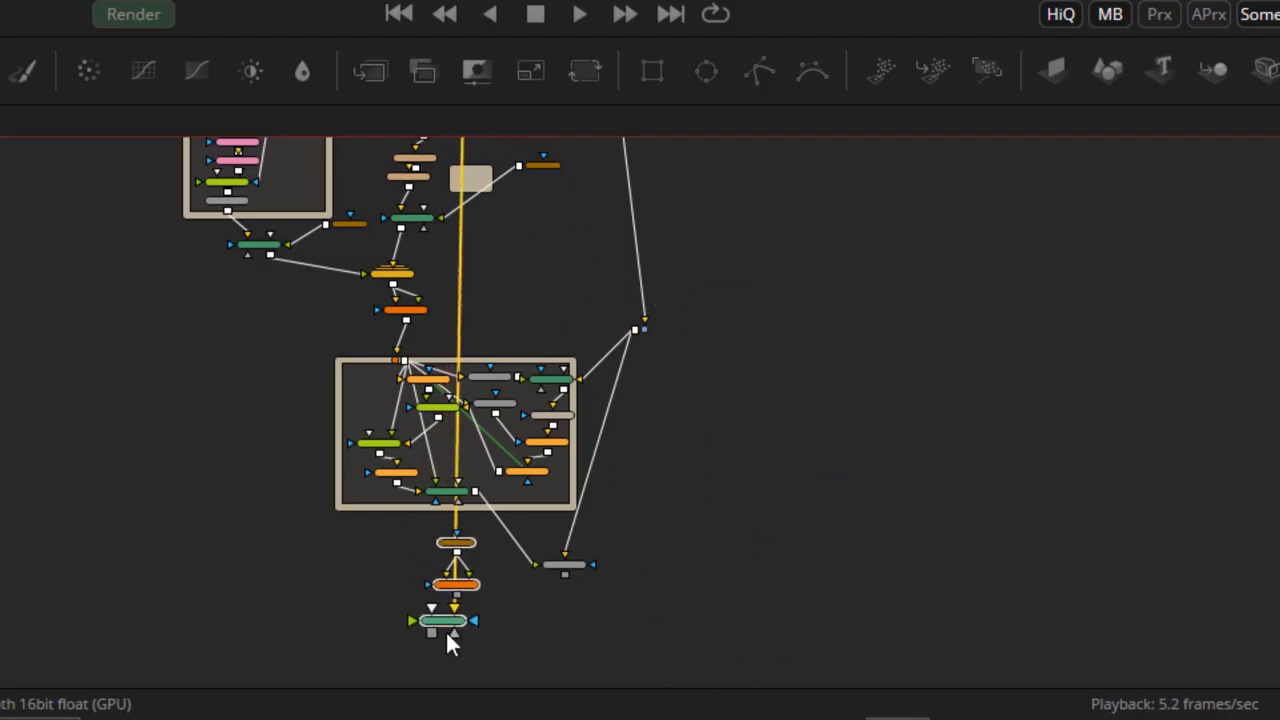
drag(447, 643, 465, 670)
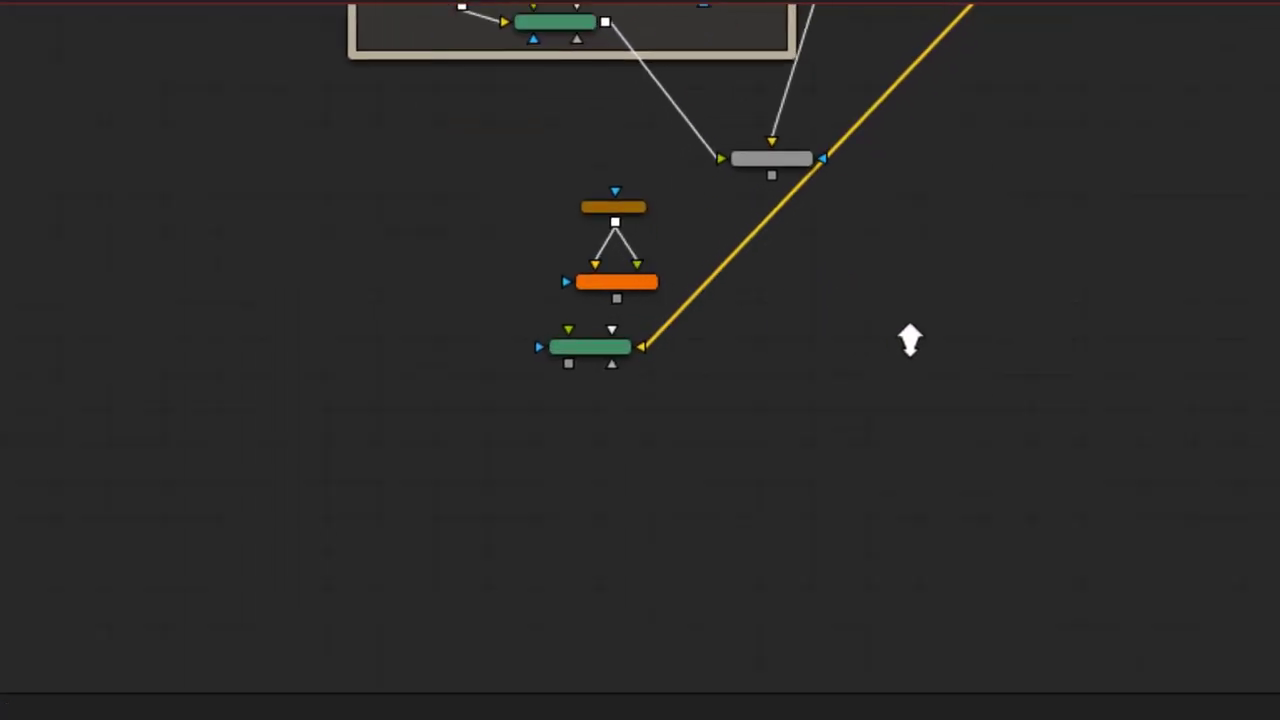
- Plug Tracker1_1_1 into MatteControl3_4's foreground and merge it over Merge1 as Merge2
scroll(910, 340, up, 3)
scroll(720, 430, up, 1)
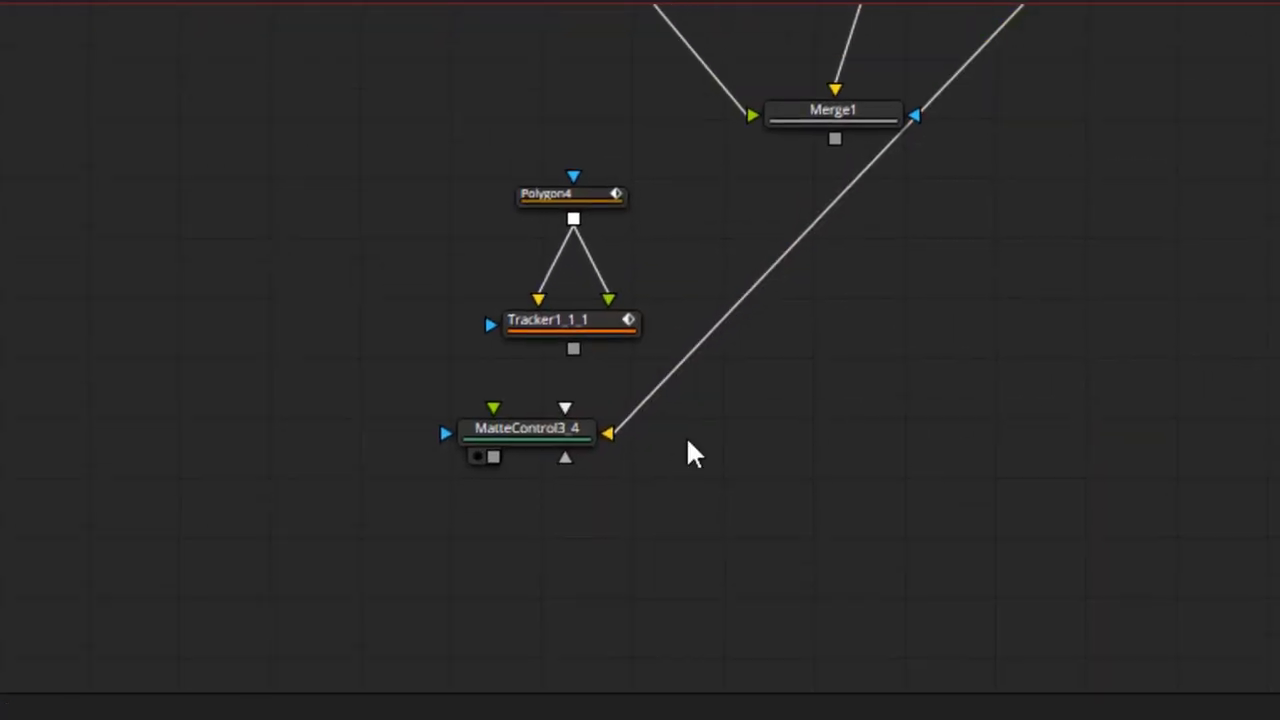
scroll(707, 440, up, 4)
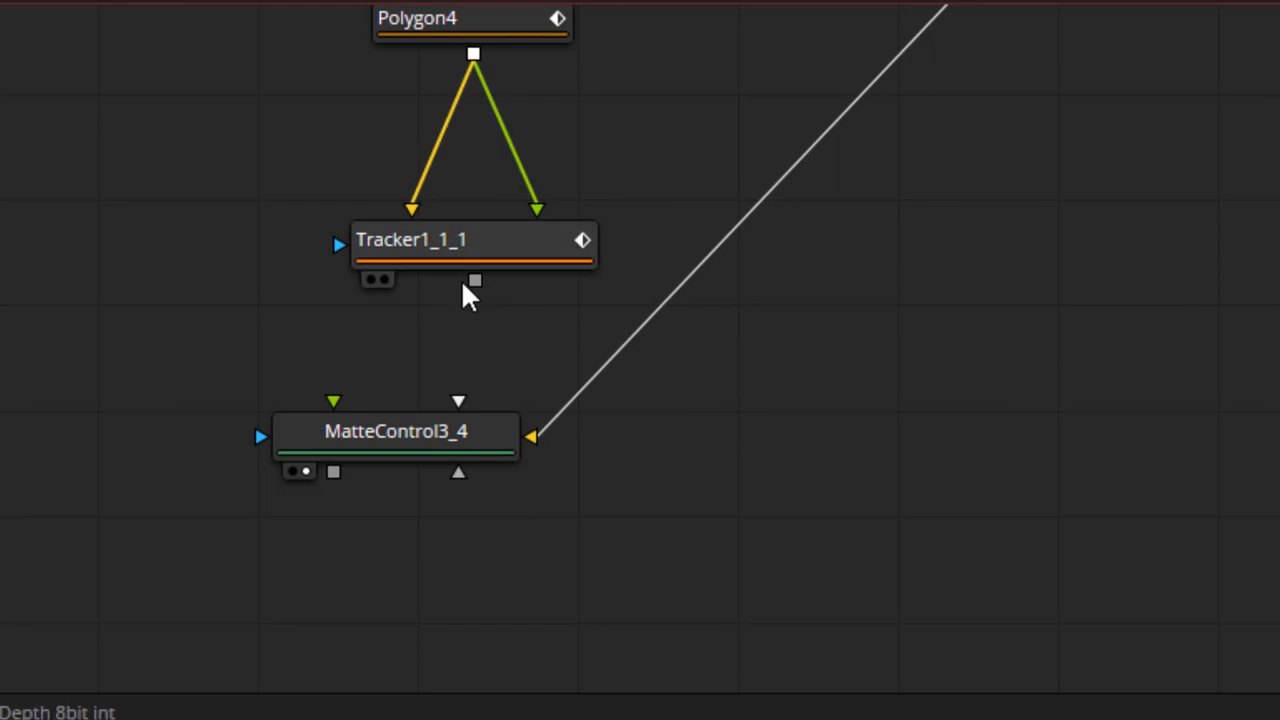
drag(474, 282, 657, 437)
click(500, 586)
drag(1086, 423, 929, 614)
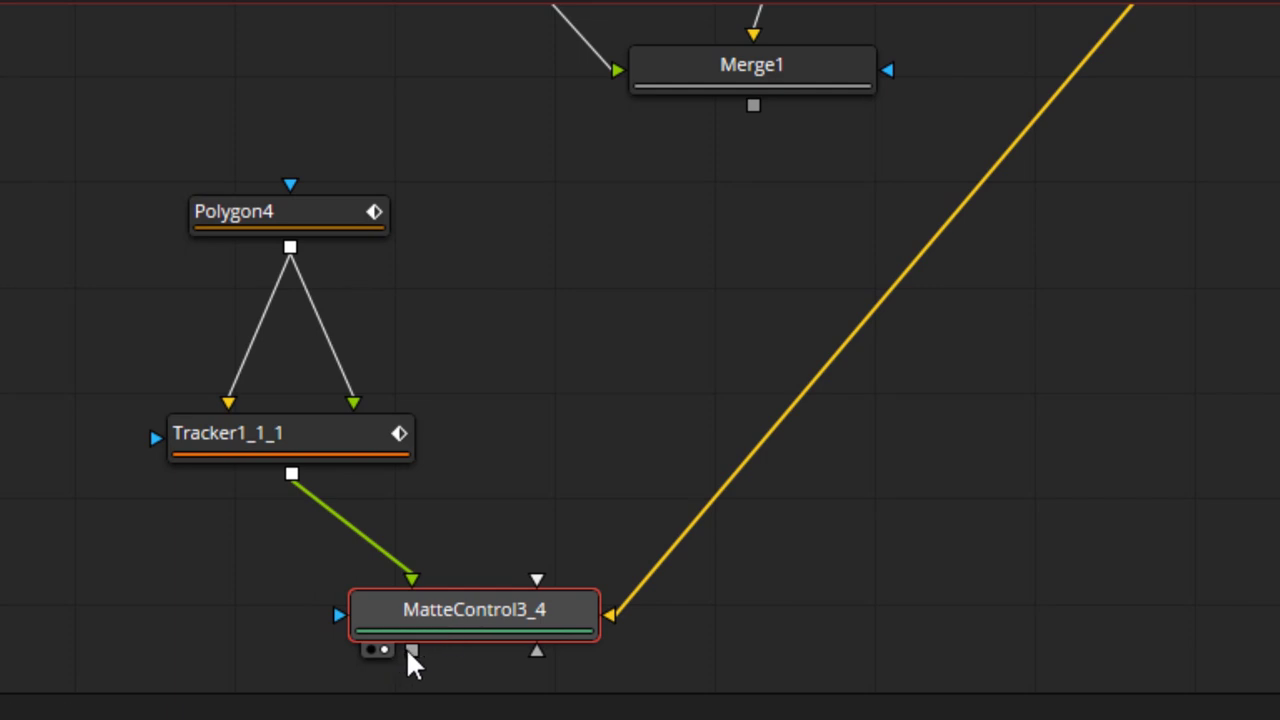
drag(410, 650, 758, 120)
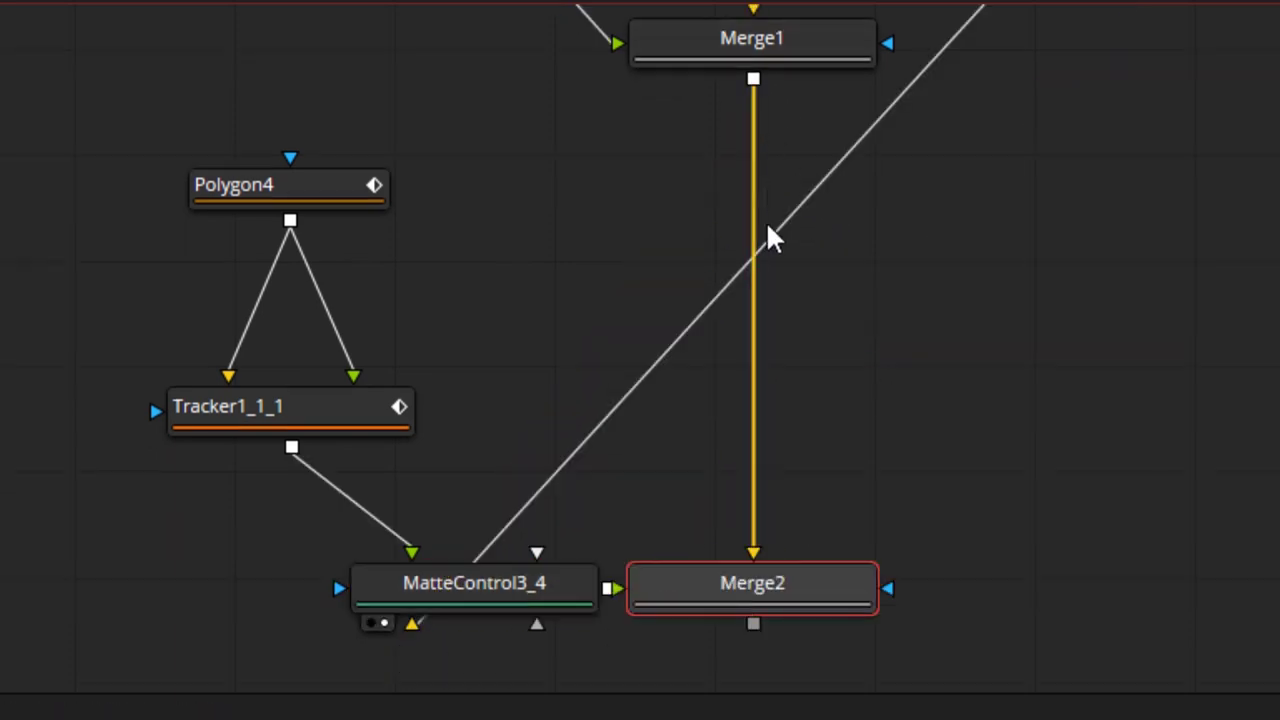
drag(771, 586, 794, 657)
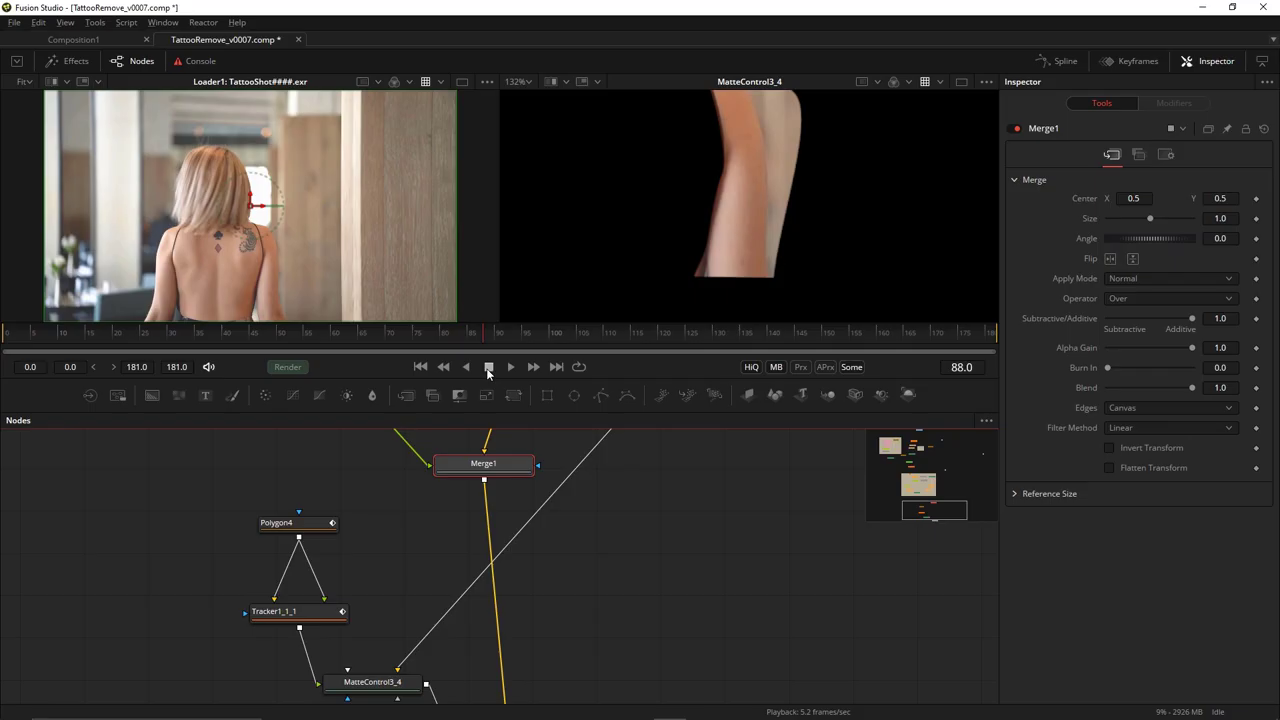
- Set Merge2's Blend to 0.0 and keyframe it at frame 94
click(961, 367)
text(33)
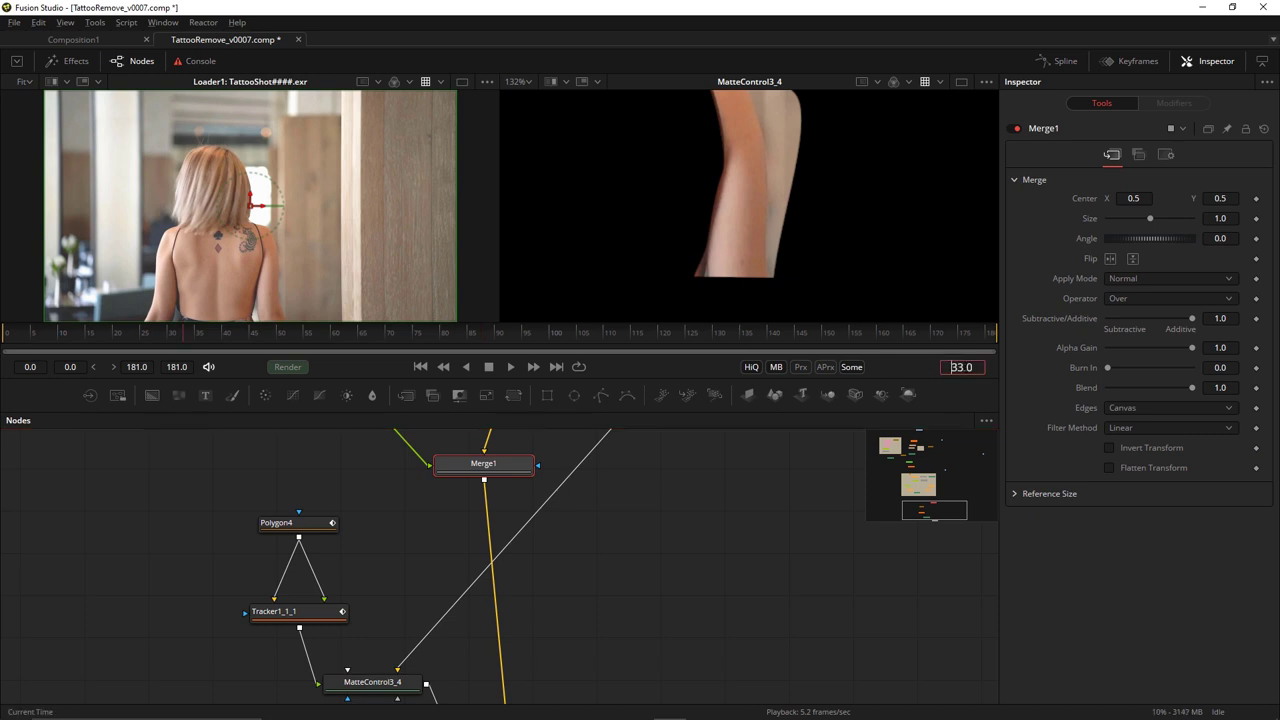
key(Return)
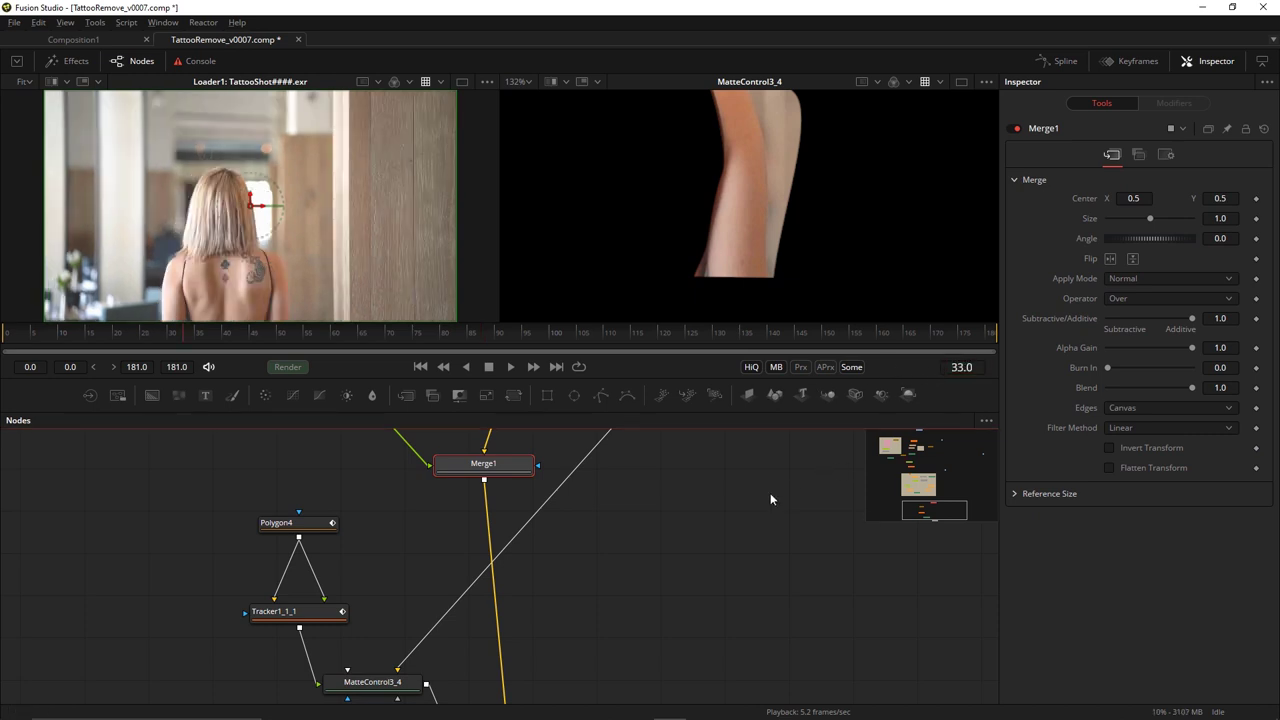
key(2)
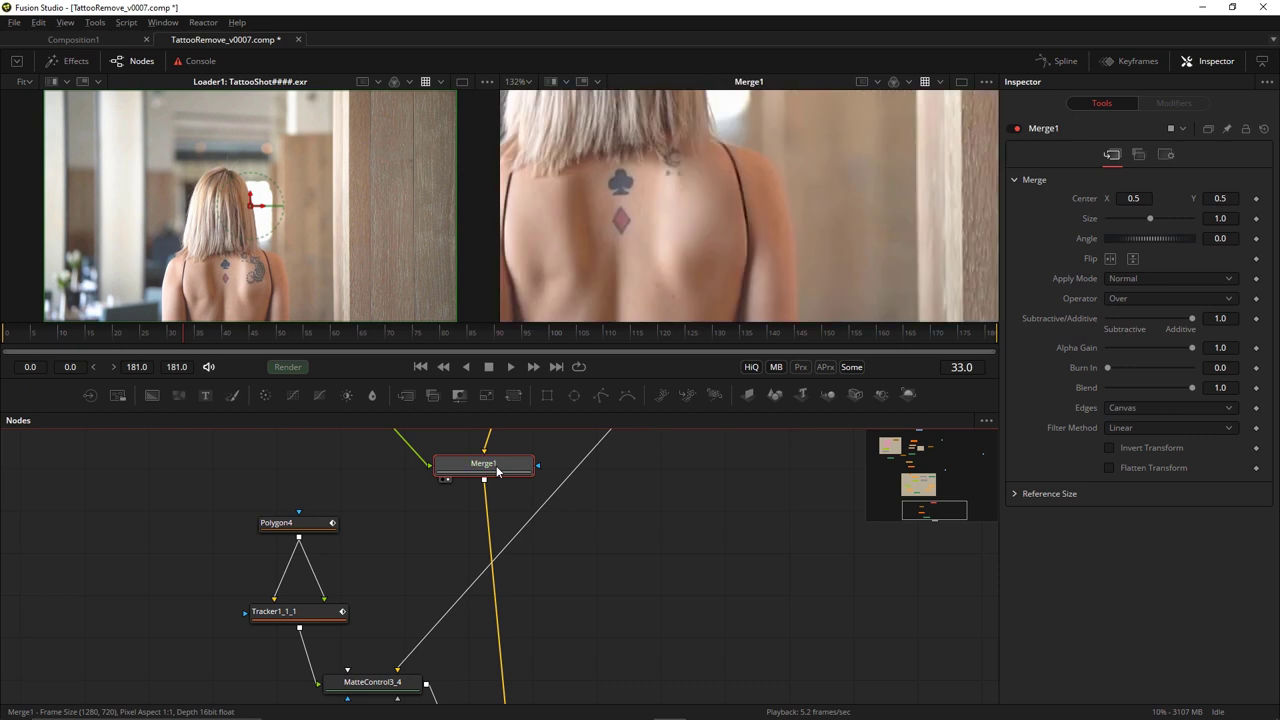
scroll(615, 547, down, 3)
click(497, 583)
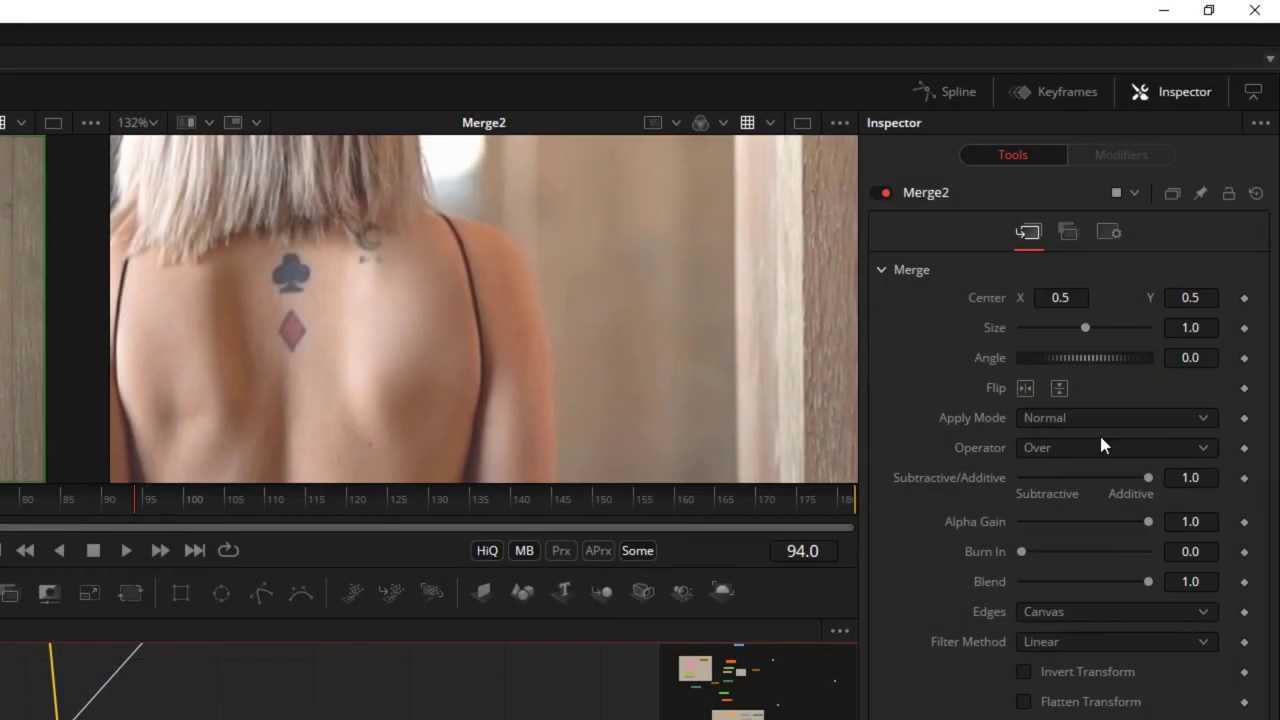
drag(1148, 581, 993, 588)
click(1245, 581)
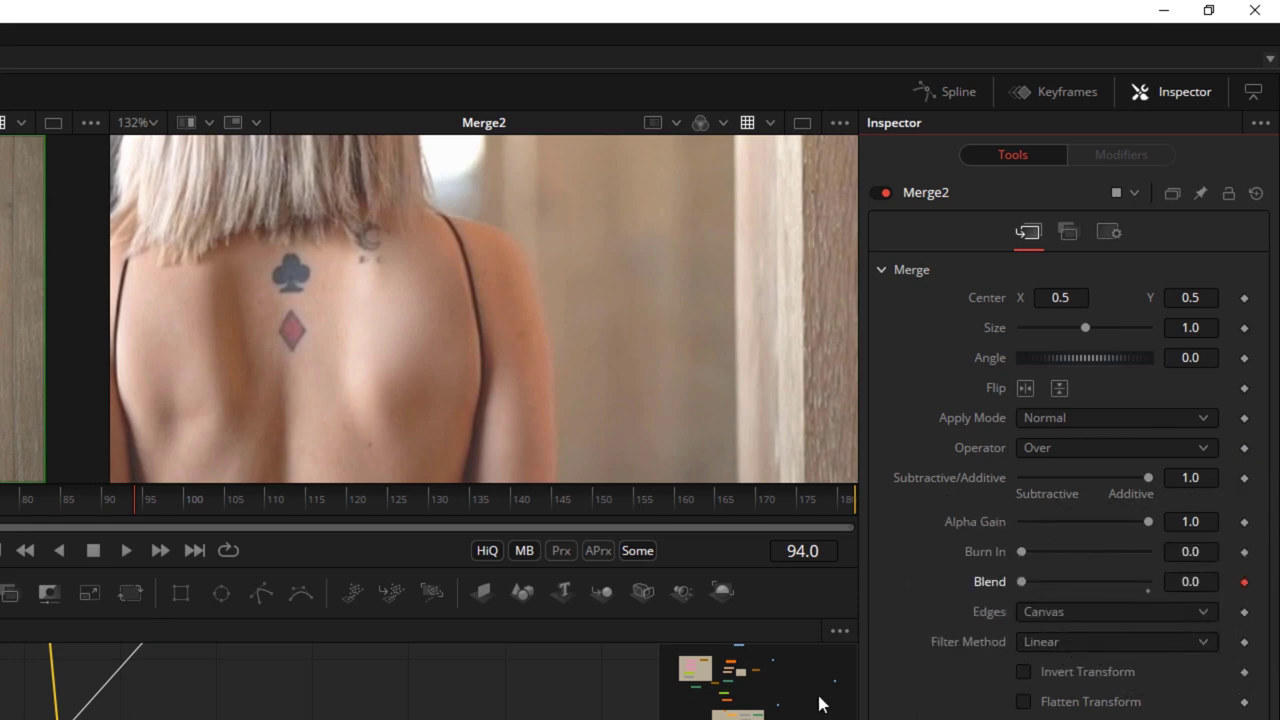
- Keyframe Merge2's Blend at 1.0 on frame 106, then return to frame 33
click(110, 712)
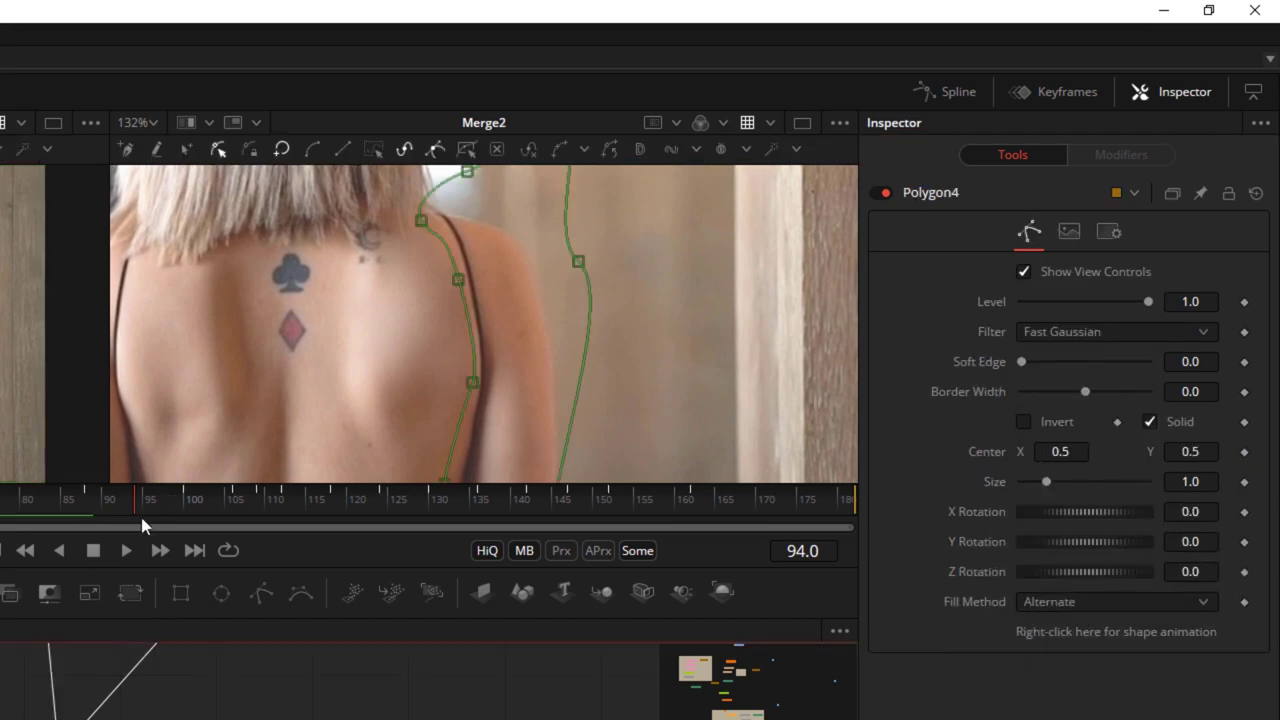
drag(140, 513, 244, 519)
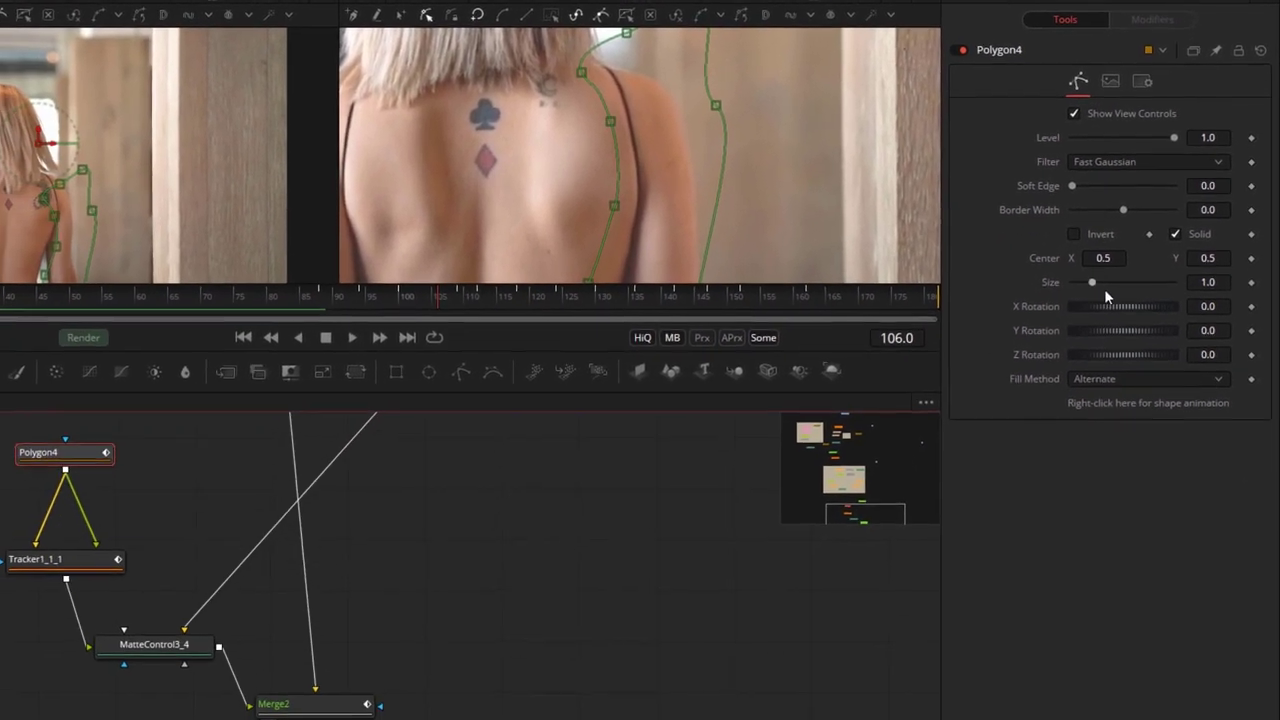
click(322, 699)
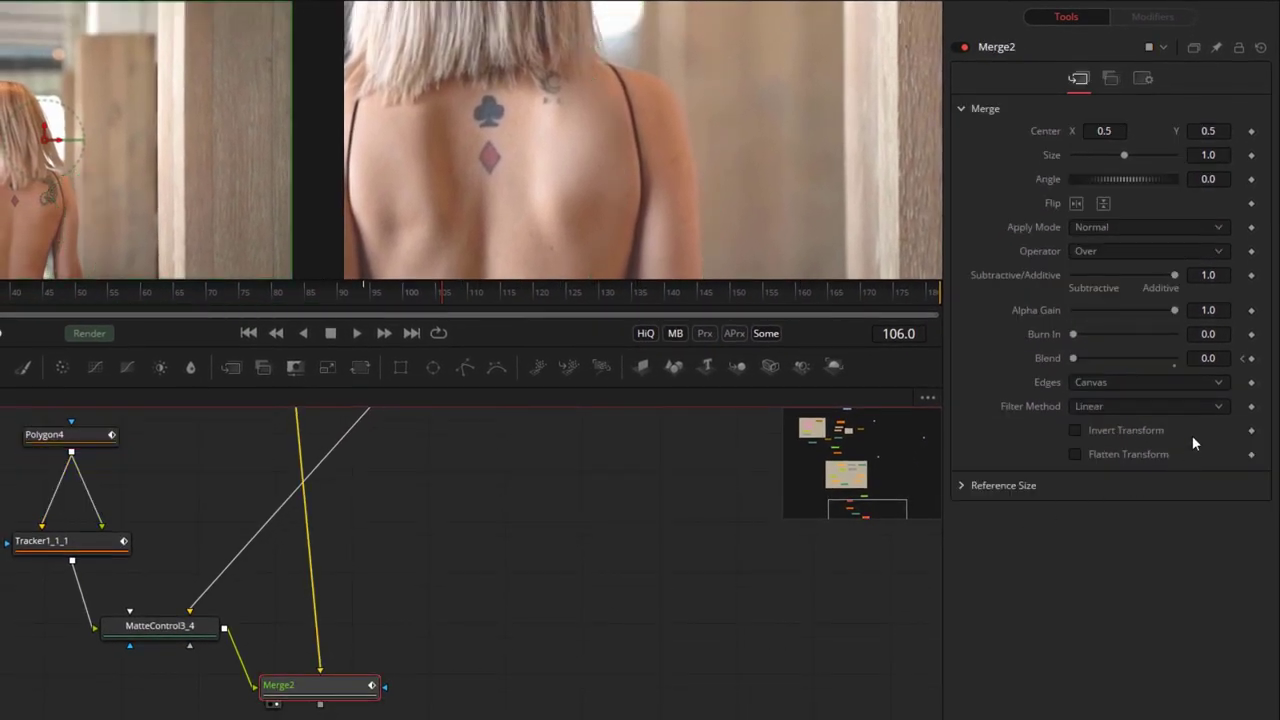
drag(1074, 360, 1200, 371)
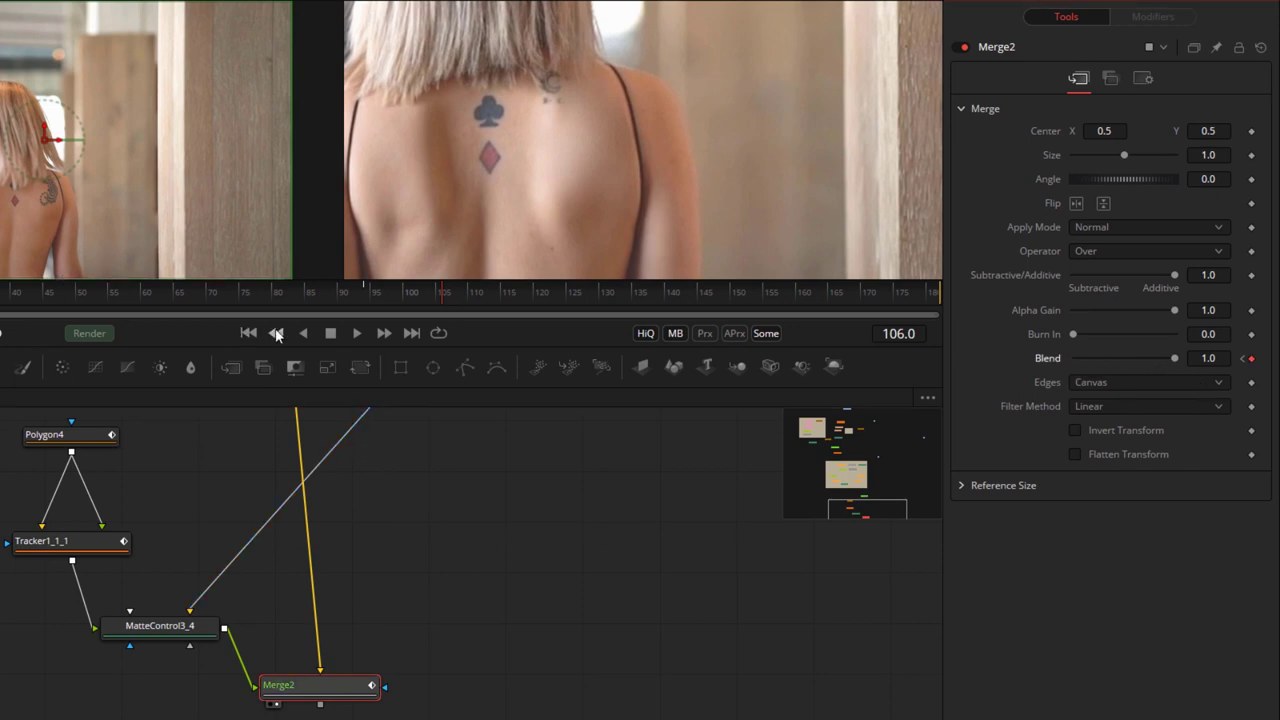
click(912, 334)
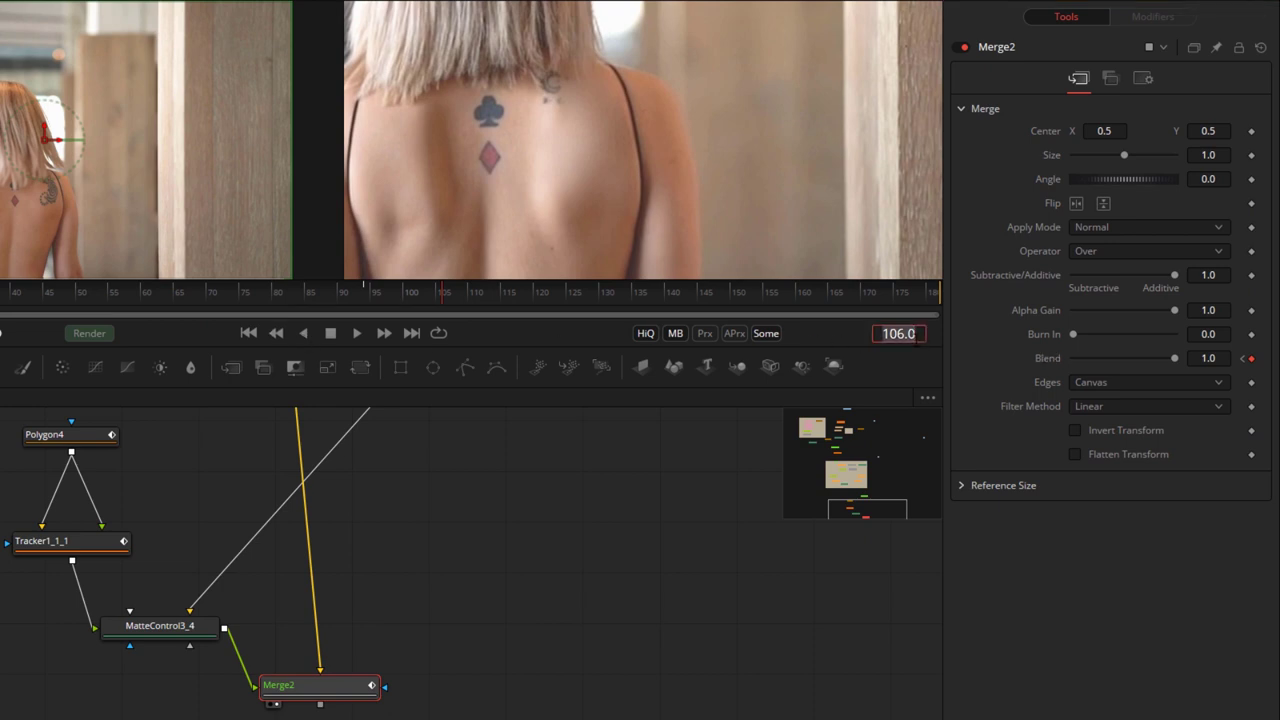
text(33)
key(Return)
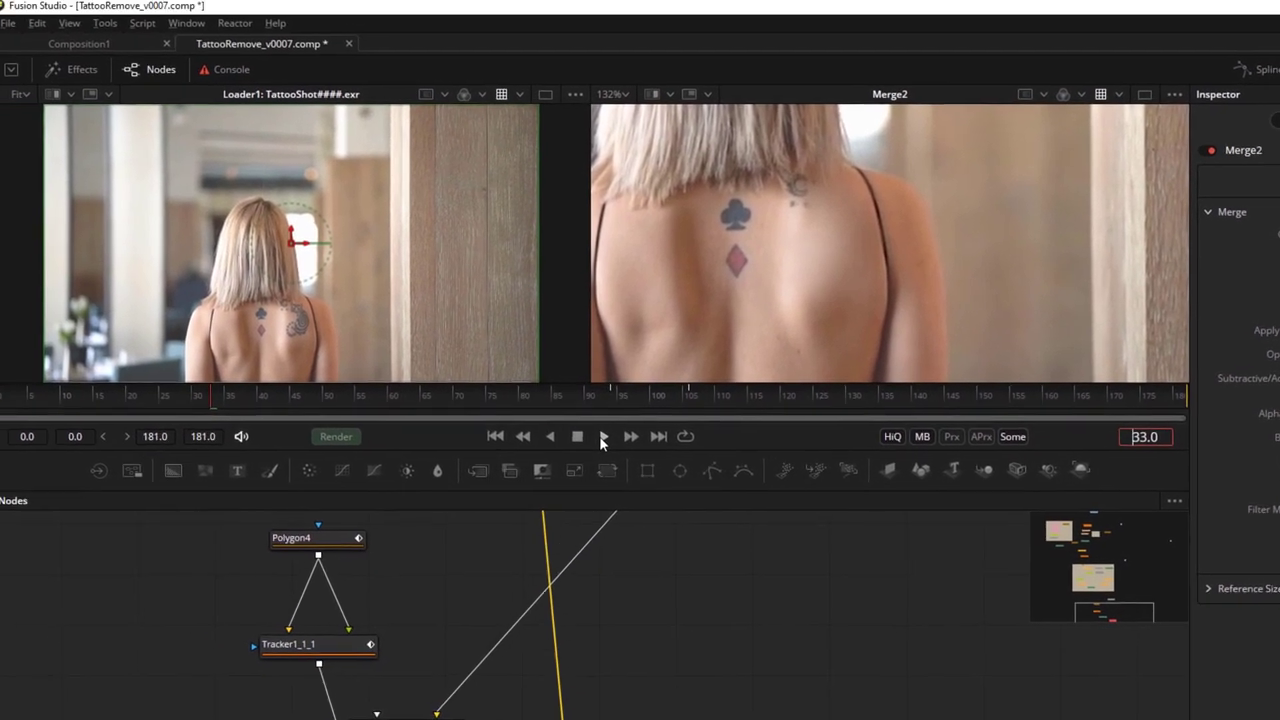
click(602, 438)
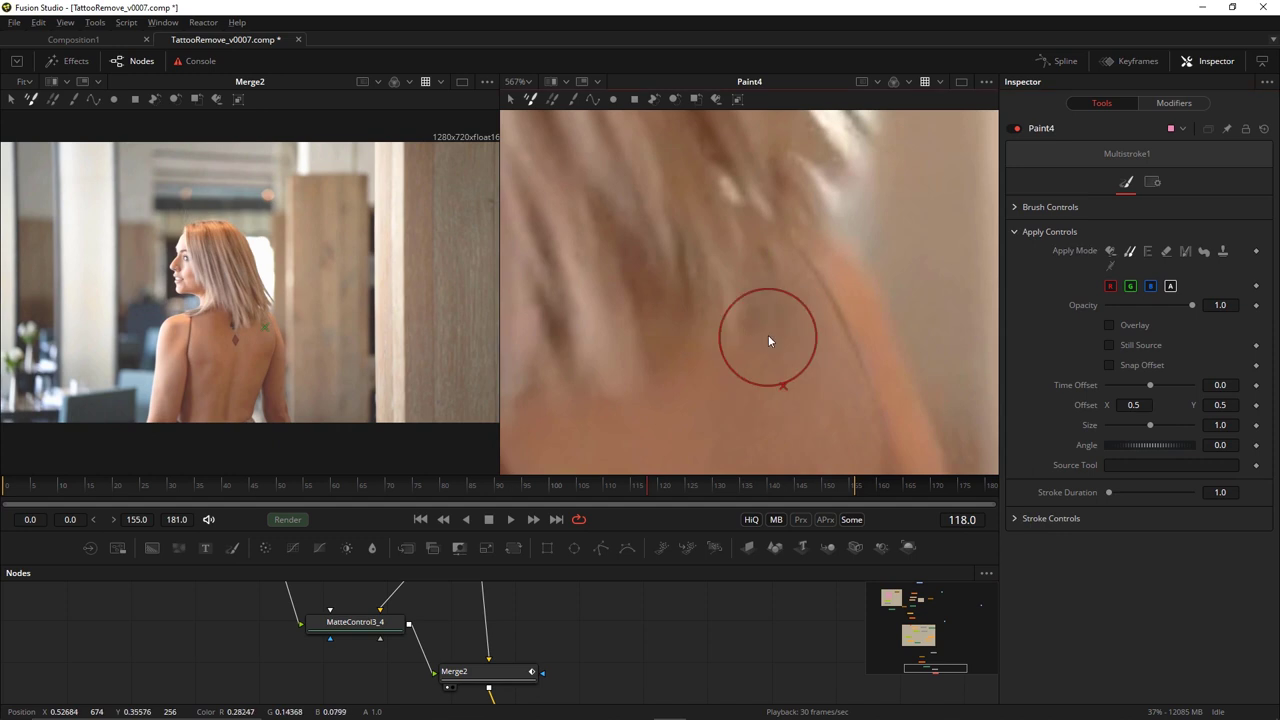
- Switch Paint4's brush to Clone mode and step back two frames
alt+click(769, 320)
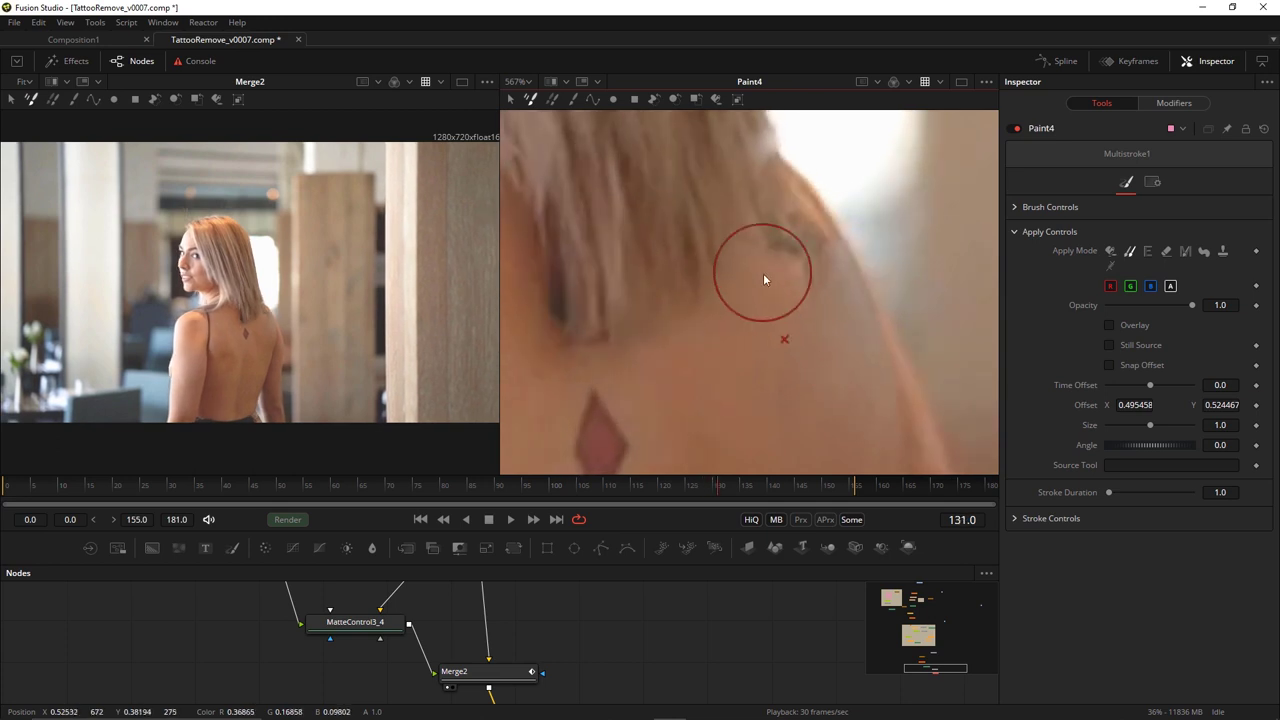
key(Left)
key(Left)
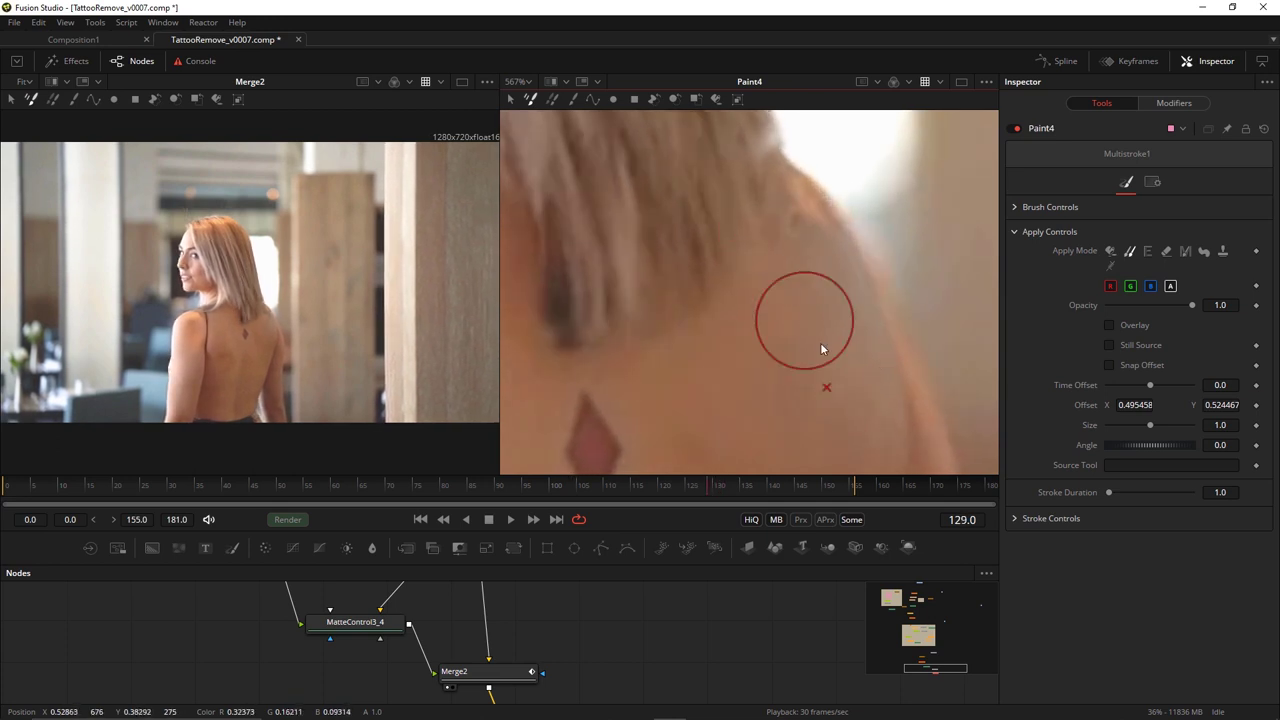